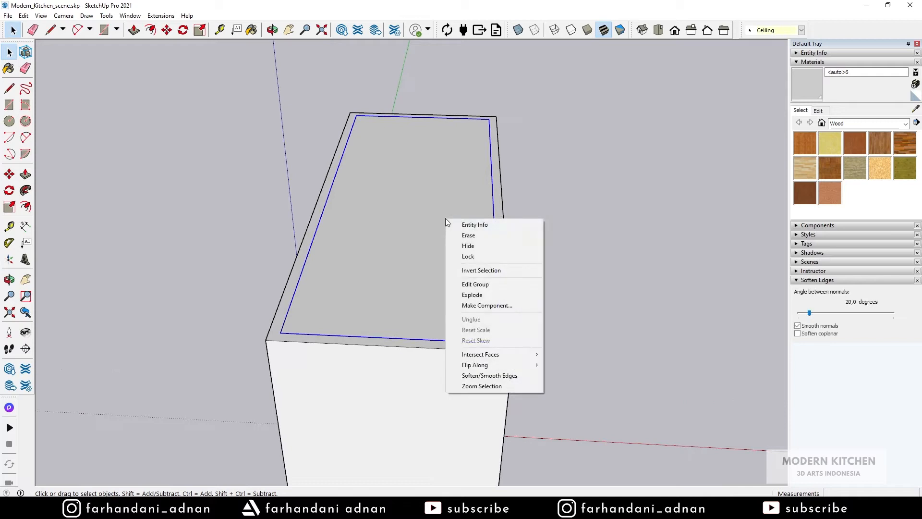
- Hide the ceiling group on top of the box and look into the kitchen's interior from above
click(494, 246)
middle_drag(529, 255, 553, 308)
scroll(495, 292, up, 5)
scroll(489, 303, down, 3)
scroll(446, 316, up, 1)
scroll(458, 298, down, 2)
middle_drag(626, 302, 480, 310)
key(space)
middle_drag(412, 307, 460, 247)
click(44, 16)
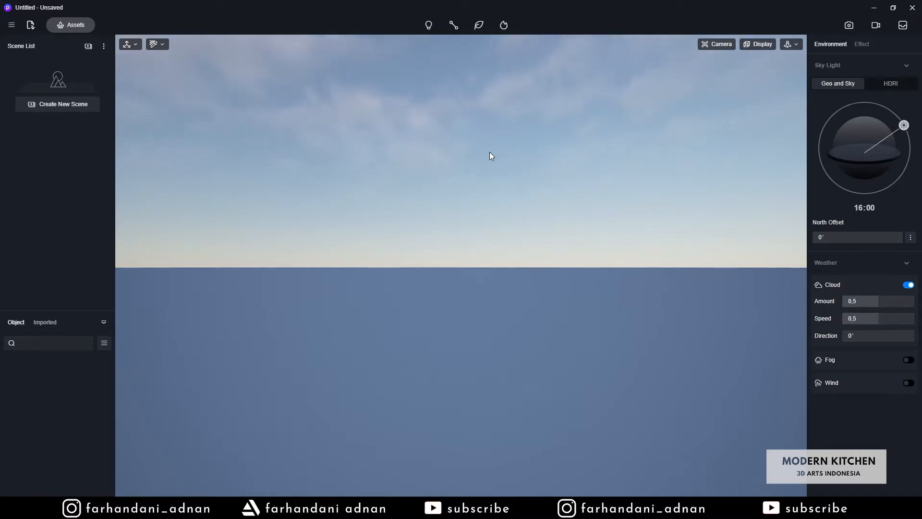
click(31, 28)
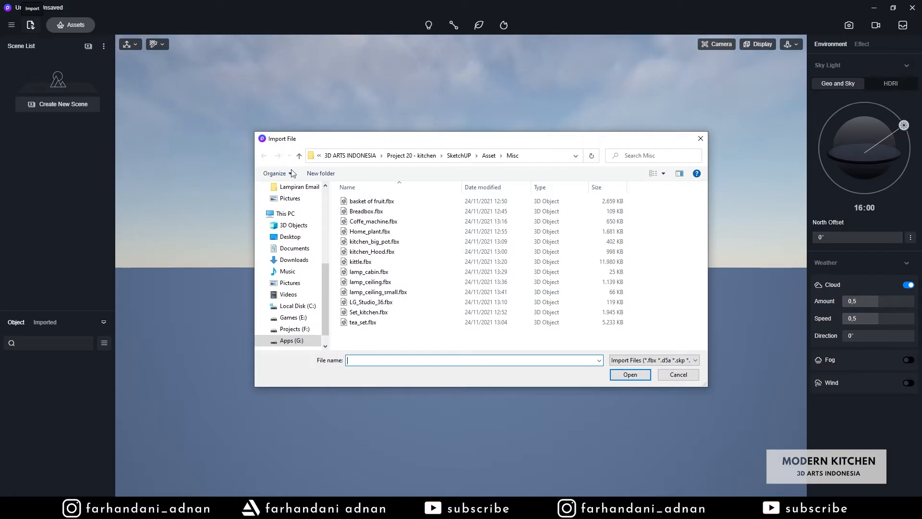
click(289, 341)
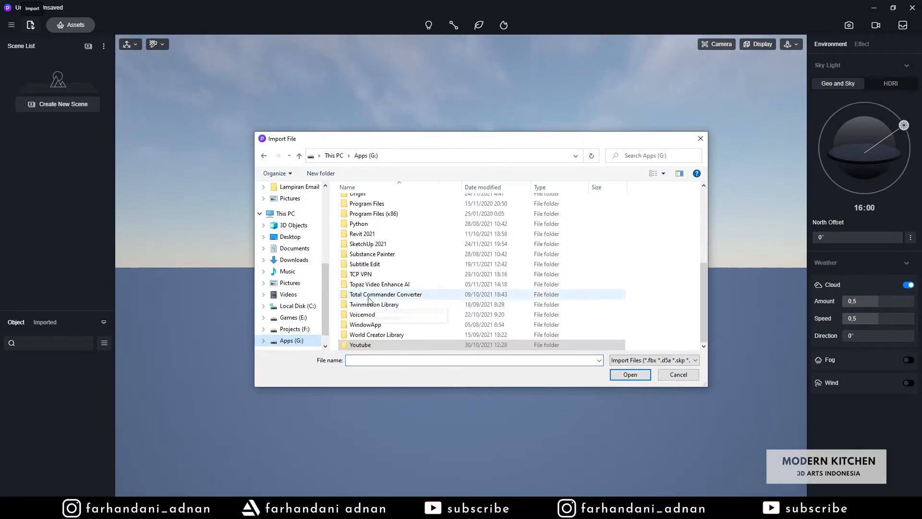
double_click(360, 345)
double_click(370, 212)
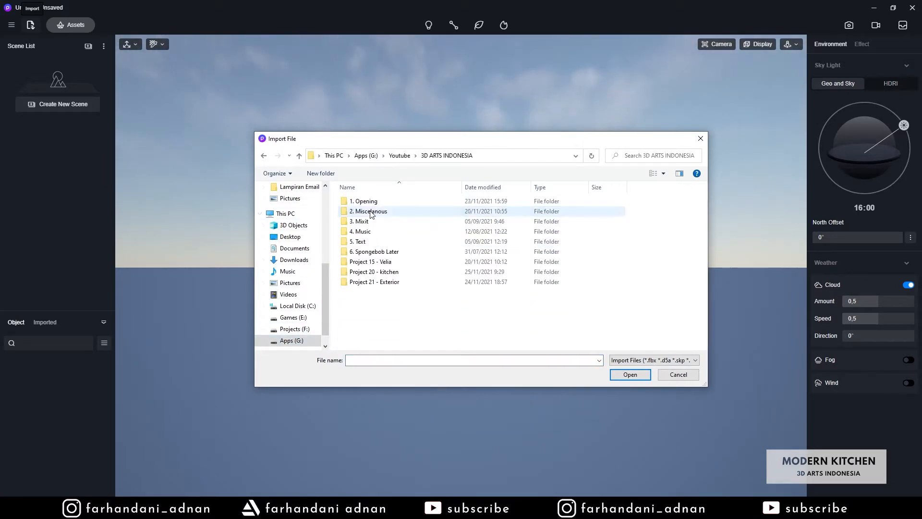
click(676, 375)
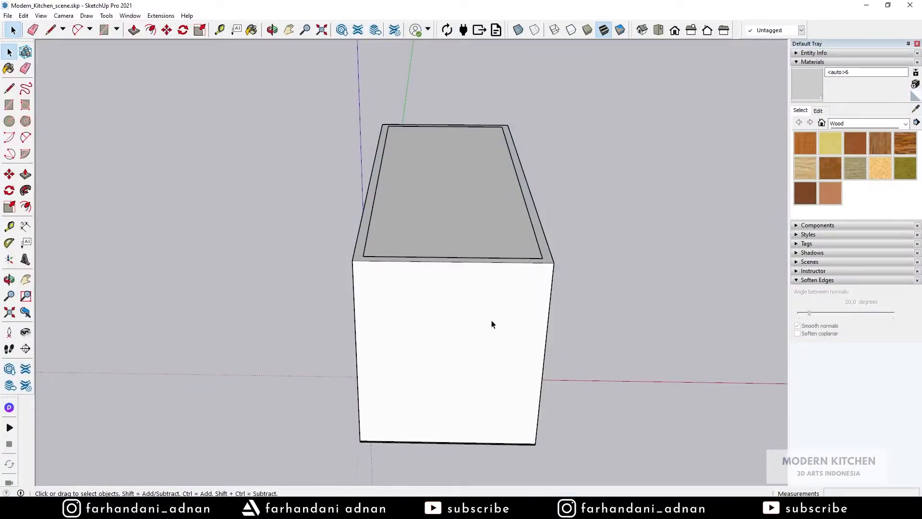
mouse_move(492, 324)
middle_down()
mouse_move(329, 303)
mouse_move(327, 263)
mouse_move(418, 274)
mouse_move(497, 315)
mouse_move(475, 317)
middle_up()
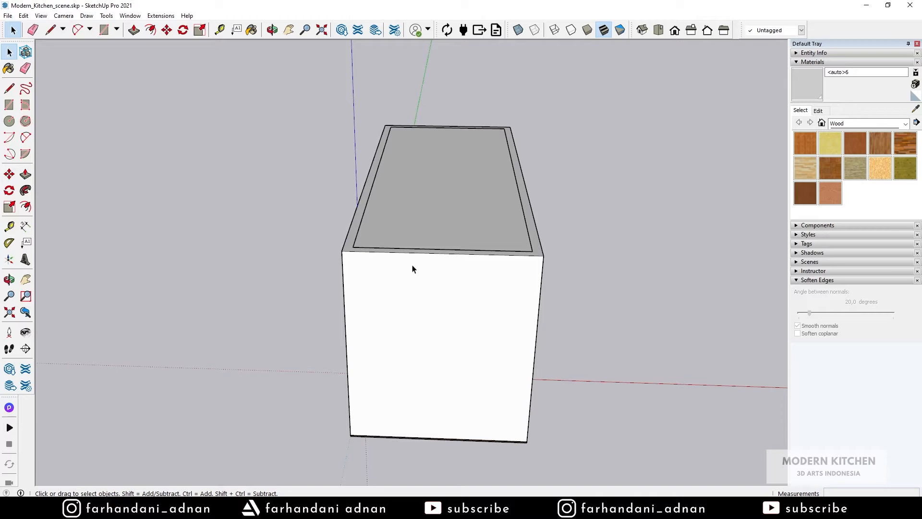
middle_drag(461, 264, 402, 189)
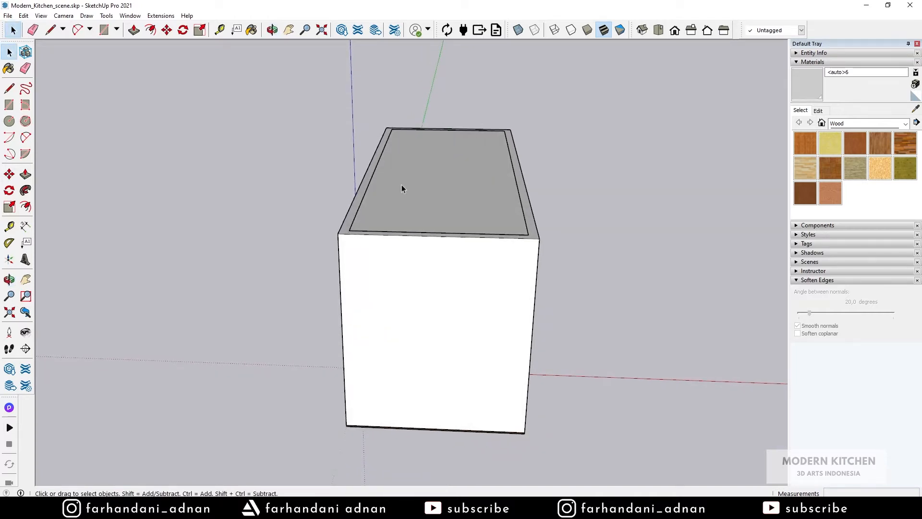
click(136, 17)
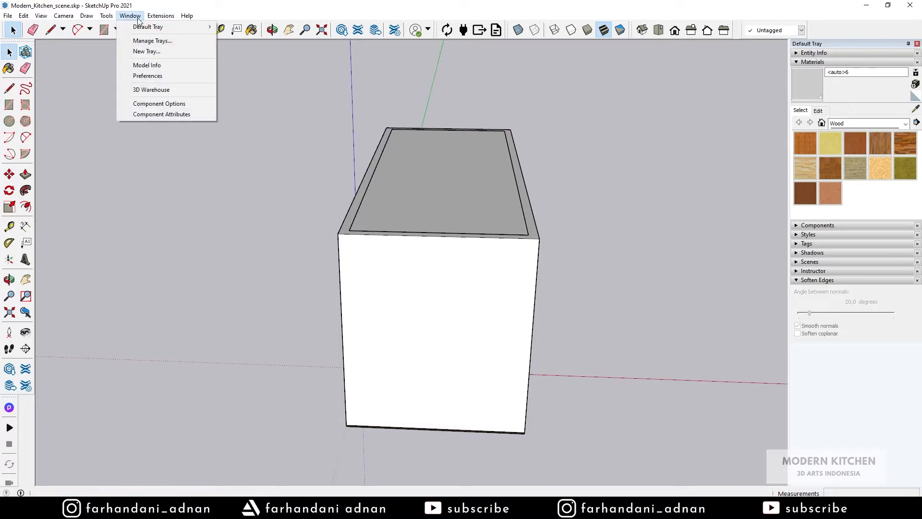
mouse_move(151, 19)
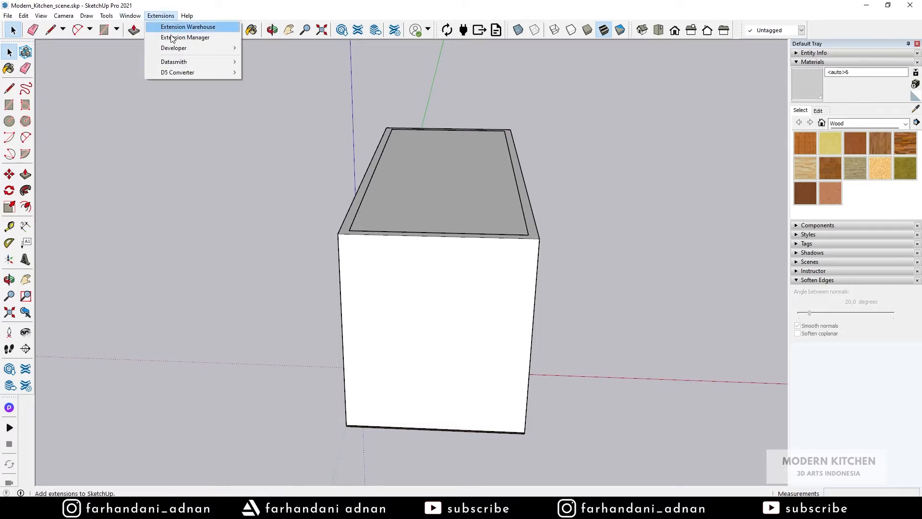
mouse_move(188, 72)
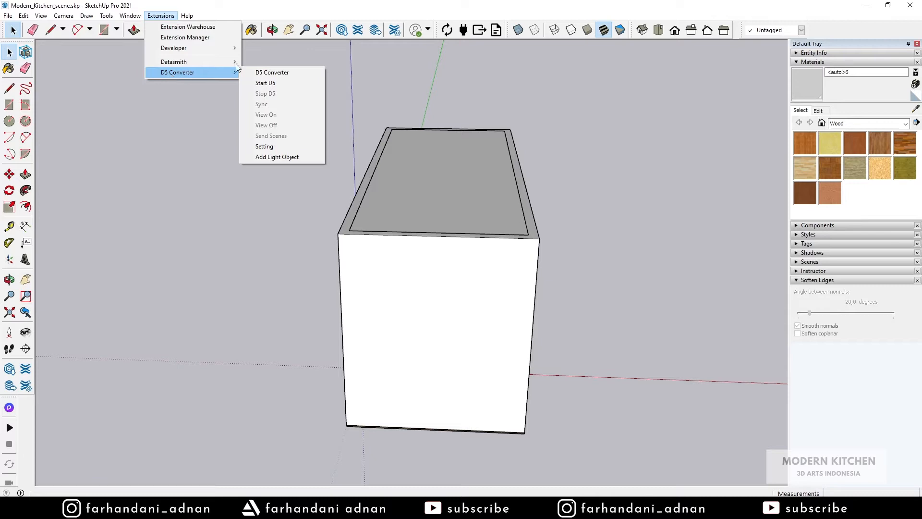
click(278, 4)
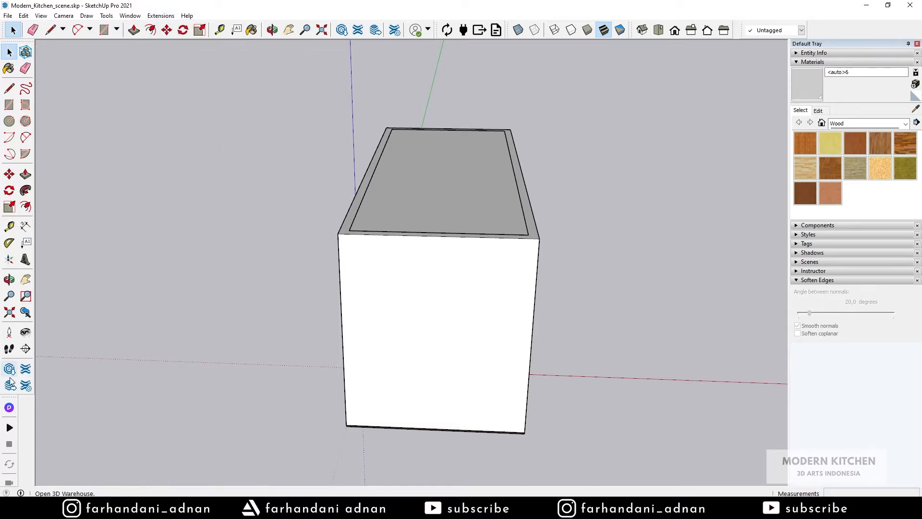
- Float the D5 Converter toolbar over the model and start D5 Render with a connection to the kitchen scene, switching to D5 Render
drag(11, 406, 104, 69)
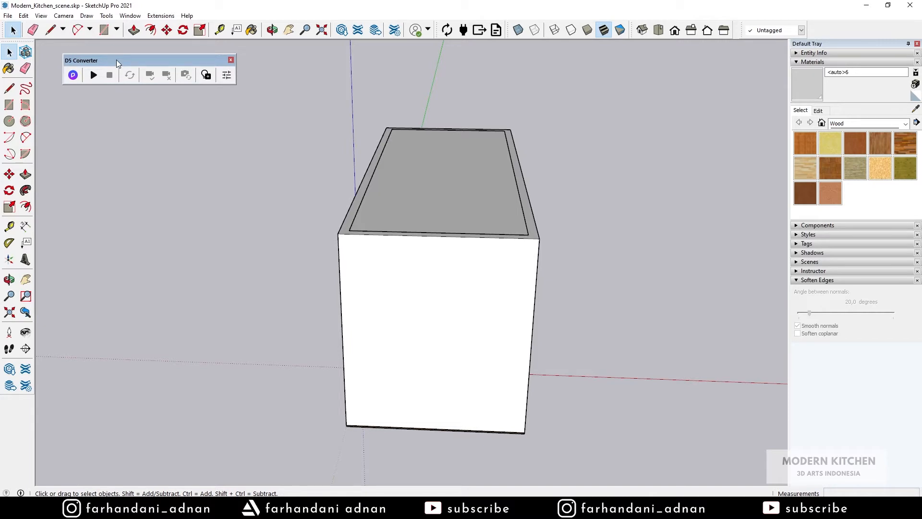
drag(129, 63, 76, 51)
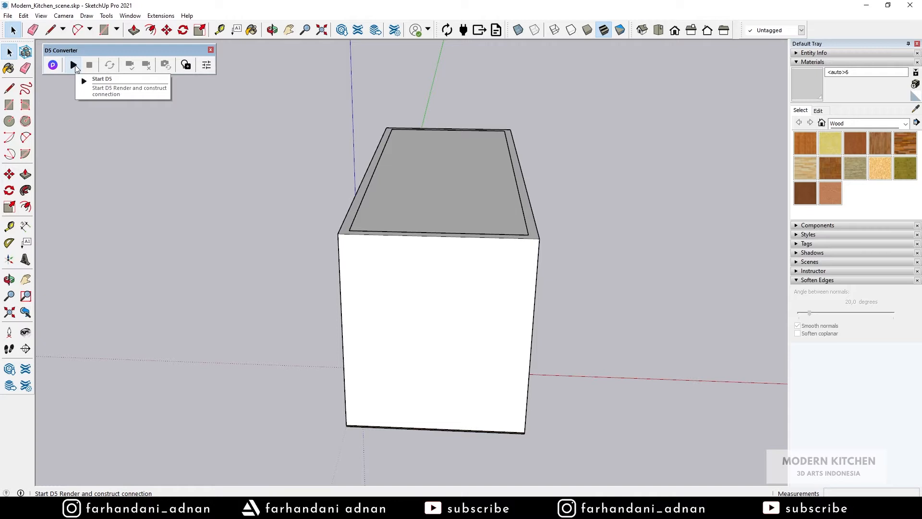
click(74, 65)
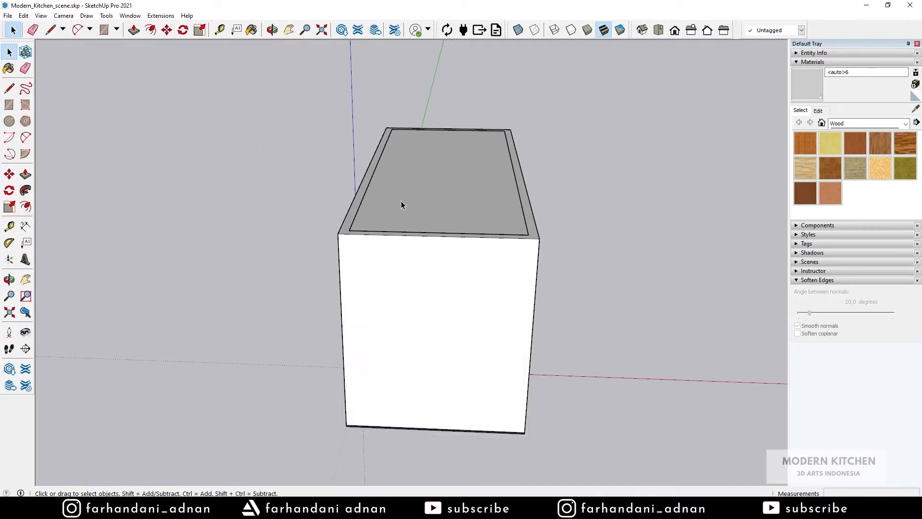
click(322, 475)
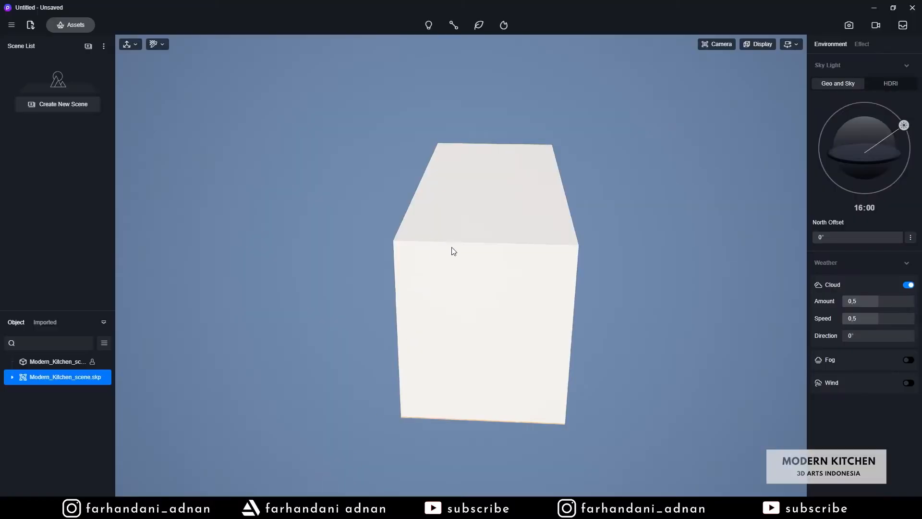
- Examine the synced kitchen model by flying the camera into the room and back out above the box
right_drag(639, 308, 388, 234)
click(572, 316)
scroll(574, 315, up, 3)
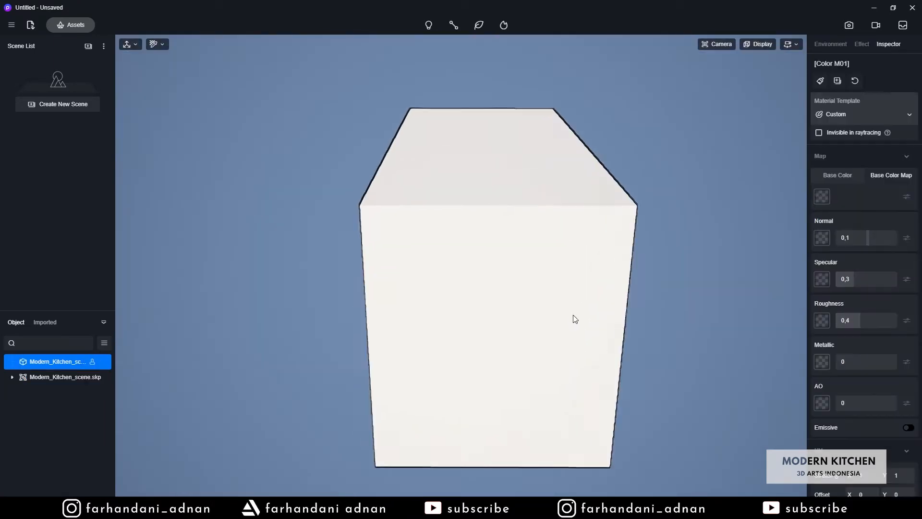
scroll(593, 320, up, 5)
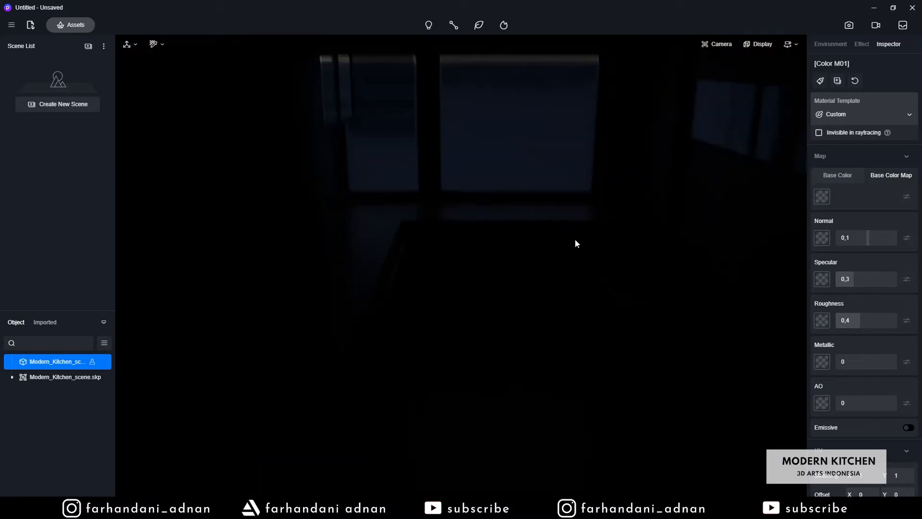
right_drag(576, 241, 578, 169)
scroll(577, 169, down, 1)
key(q)
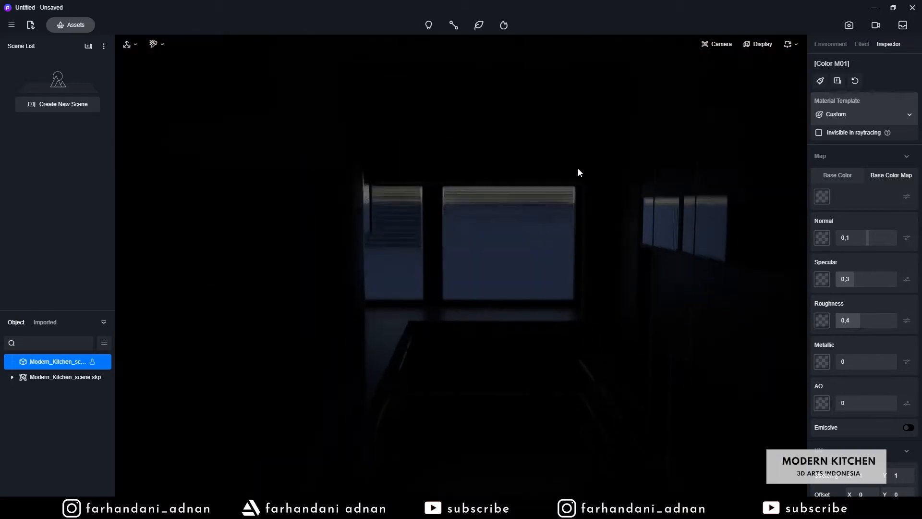
key(e)
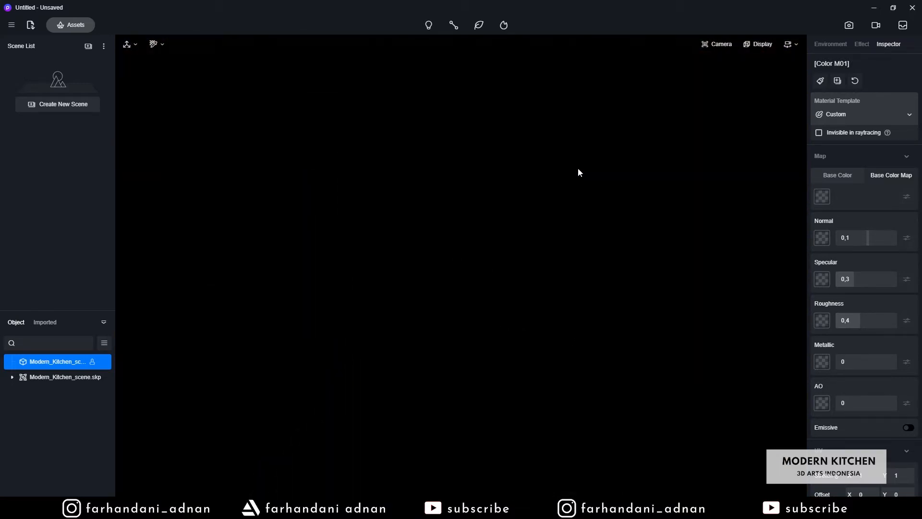
key(e)
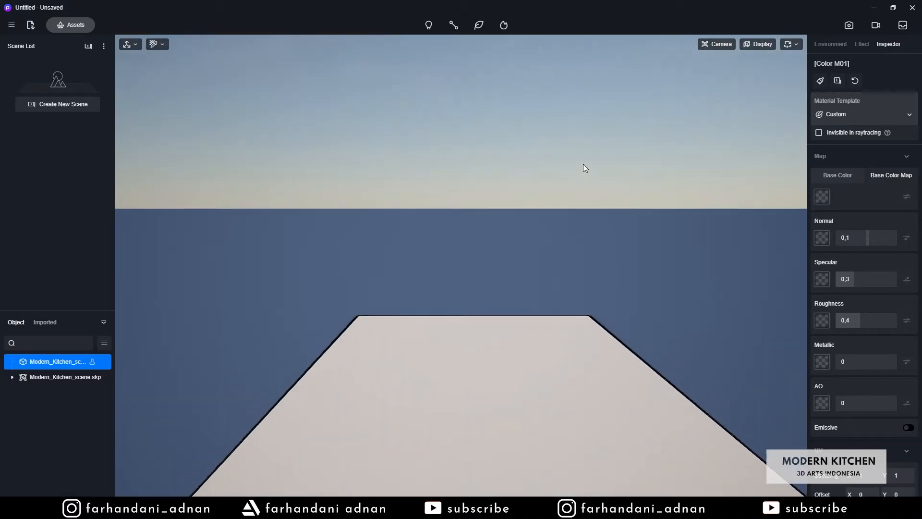
key(s)
right_drag(580, 166, 598, 150)
key(q)
key(w)
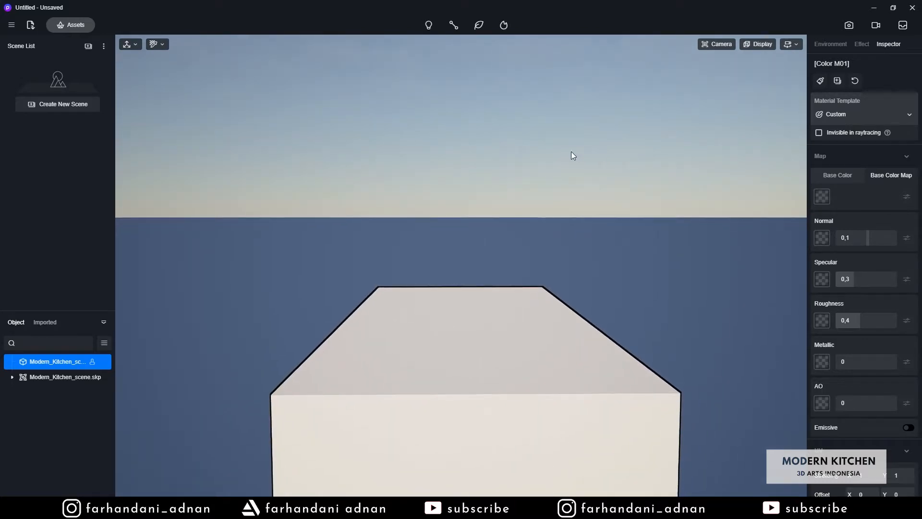
- Set the sky light's time of day to 11:20 and the north offset to -13.4°
click(830, 44)
drag(902, 126, 849, 115)
right_drag(432, 182, 380, 14)
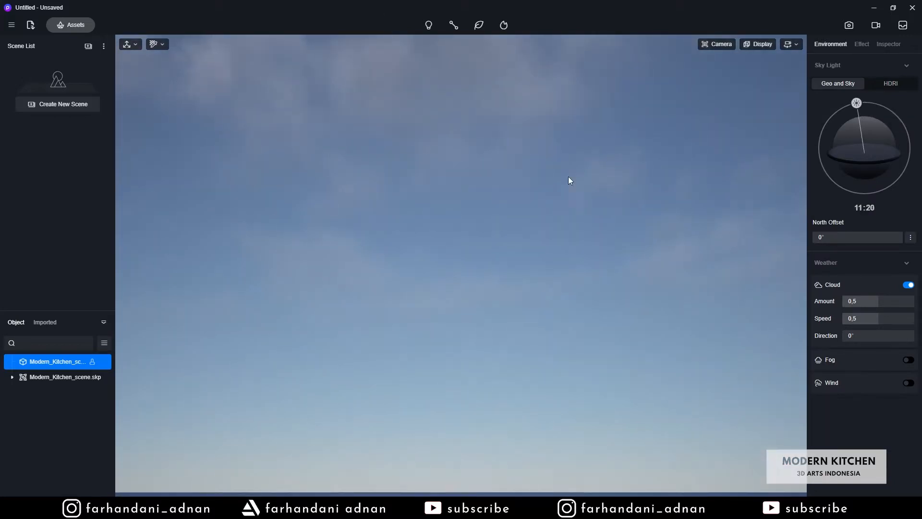
right_drag(565, 213, 243, 218)
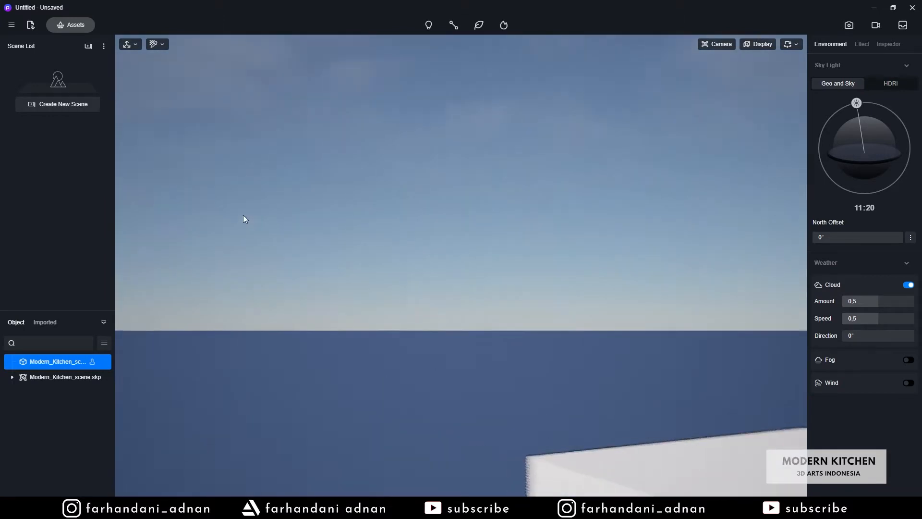
right_drag(401, 218, 546, 255)
drag(872, 241, 855, 236)
mouse_move(432, 202)
right_down()
mouse_move(286, 187)
mouse_move(423, 117)
mouse_move(519, 300)
mouse_move(579, 171)
mouse_move(690, 132)
mouse_move(678, 217)
mouse_move(482, 195)
mouse_move(435, 201)
right_up()
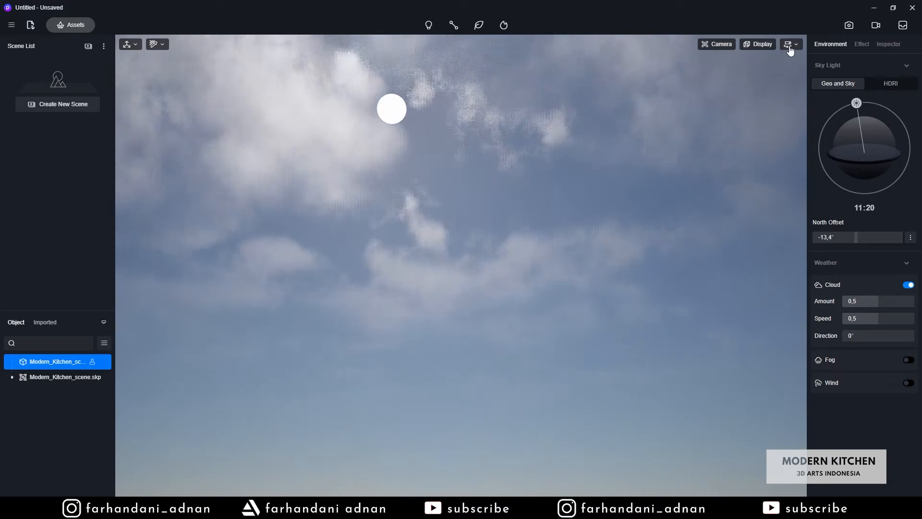
- Set the sky light's time of day to 09:51 and turn the north offset to -136°
click(789, 47)
right_drag(552, 144, 553, 312)
drag(857, 102, 840, 110)
mouse_move(856, 237)
mouse_down()
mouse_move(864, 236)
mouse_move(840, 236)
mouse_up()
right_drag(482, 321, 868, 225)
drag(858, 237, 830, 237)
right_drag(505, 201, 385, 285)
right_drag(453, 183, 432, 144)
mouse_move(841, 237)
mouse_down()
mouse_move(851, 237)
mouse_move(826, 237)
mouse_up()
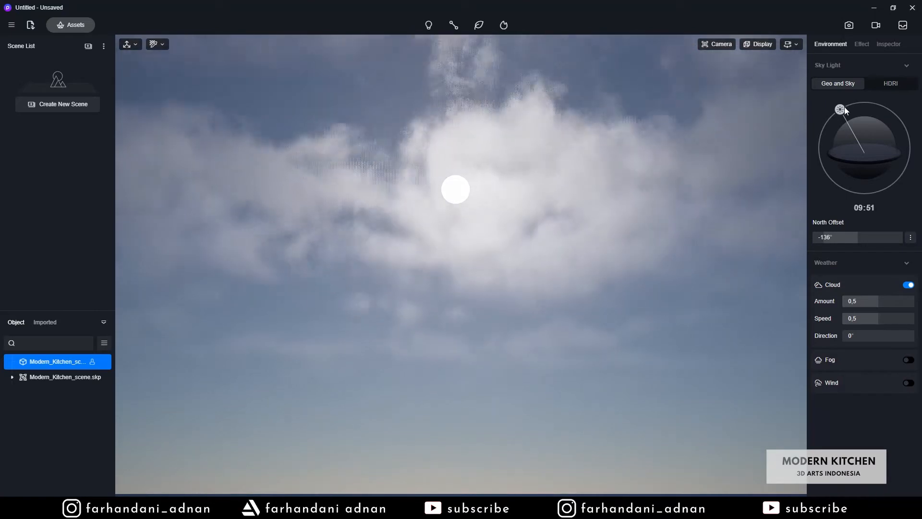
- Set the north offset to -139.8° and fly the camera into the kitchen, facing the window wall
drag(840, 109, 844, 105)
key(ctrl+z)
right_drag(796, 134, 519, 308)
mouse_move(835, 238)
mouse_down()
mouse_move(844, 238)
mouse_move(823, 243)
mouse_up()
right_drag(481, 343, 479, 401)
key(w)
key(q)
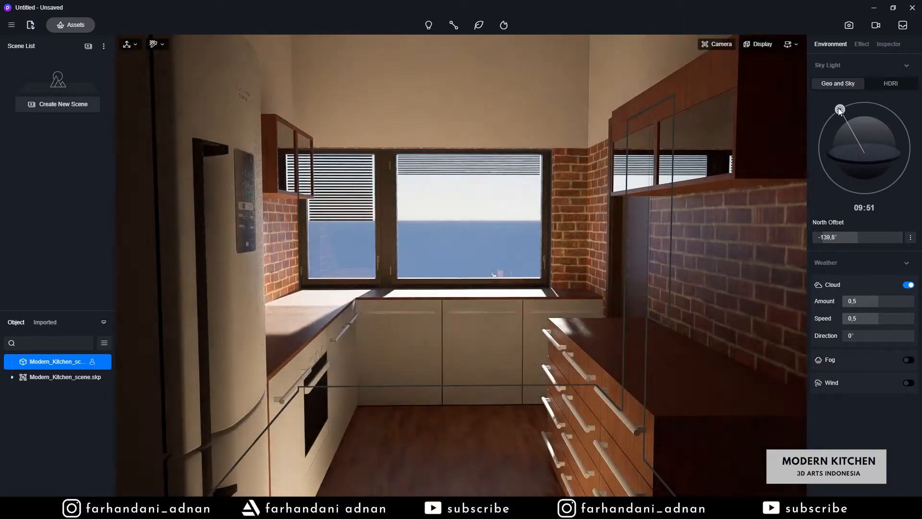
- Set the sun's time of day to 12:12, the north offset to -160.9° and the month to 11
drag(840, 109, 863, 105)
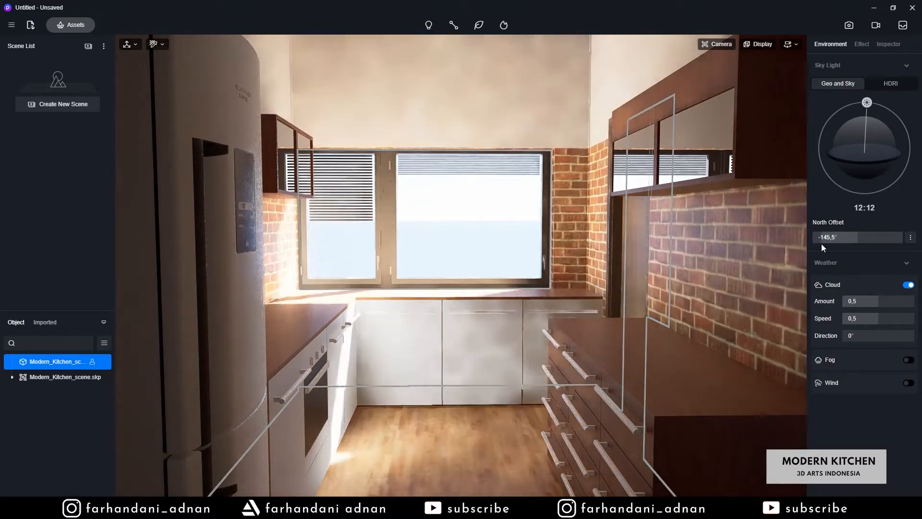
mouse_move(821, 244)
mouse_down()
mouse_move(812, 247)
mouse_move(861, 235)
mouse_move(818, 237)
mouse_up()
click(909, 236)
drag(831, 267, 854, 266)
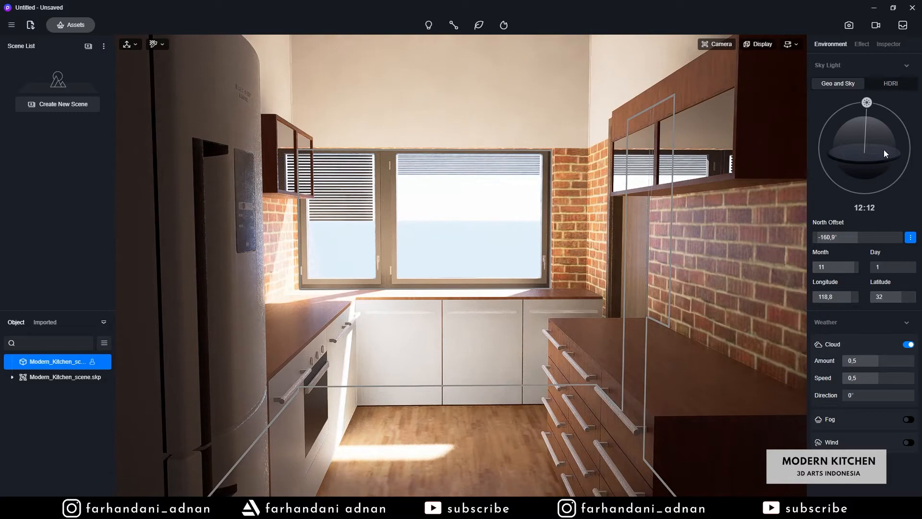
- Set the fly navigation speed to 5 and test it by moving the camera in the kitchen
right_drag(601, 282, 581, 298)
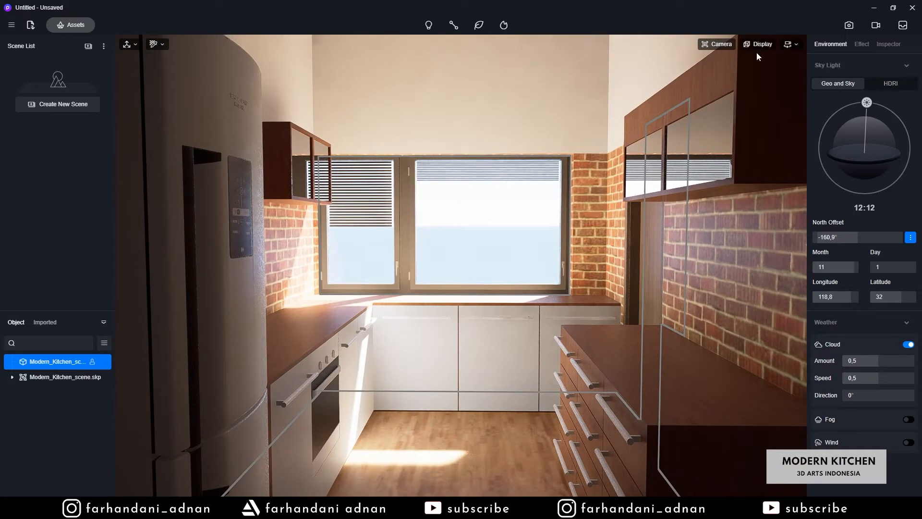
right_drag(580, 246, 577, 280)
key(d)
key(a)
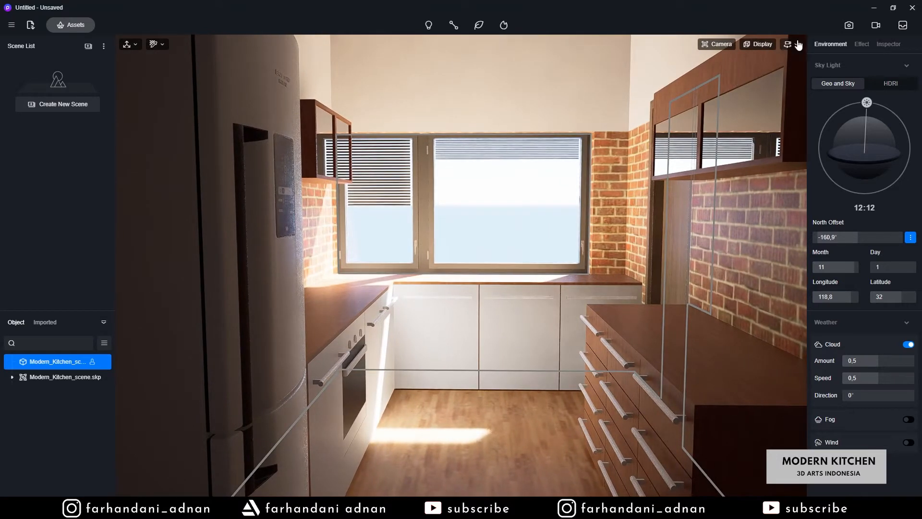
click(798, 45)
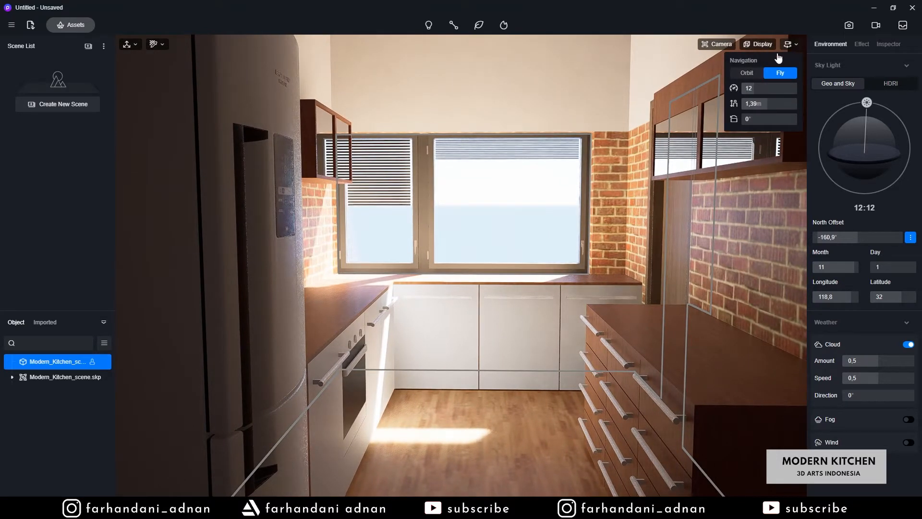
click(773, 88)
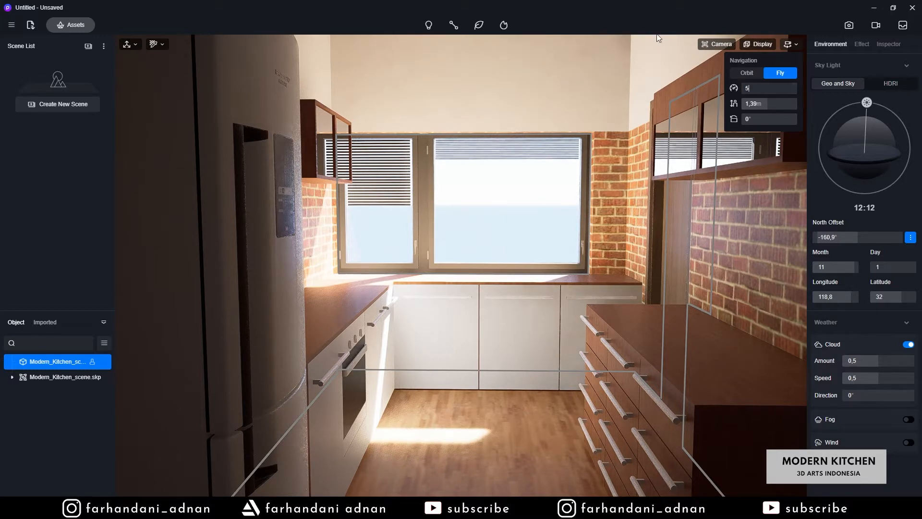
click(654, 20)
middle_drag(558, 188, 550, 191)
right_drag(550, 191, 562, 177)
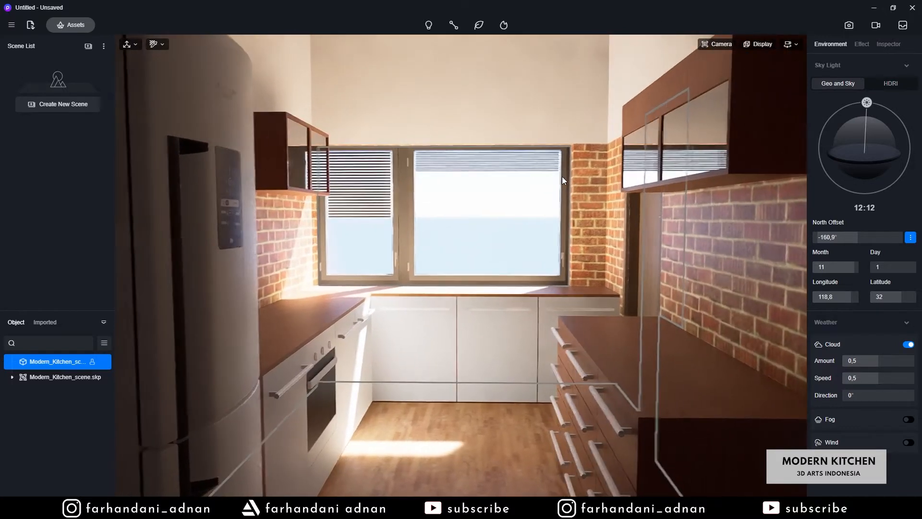
- Set the fly navigation speed to 3 and move the camera slightly forward in the kitchen
click(791, 48)
click(751, 88)
text(3)
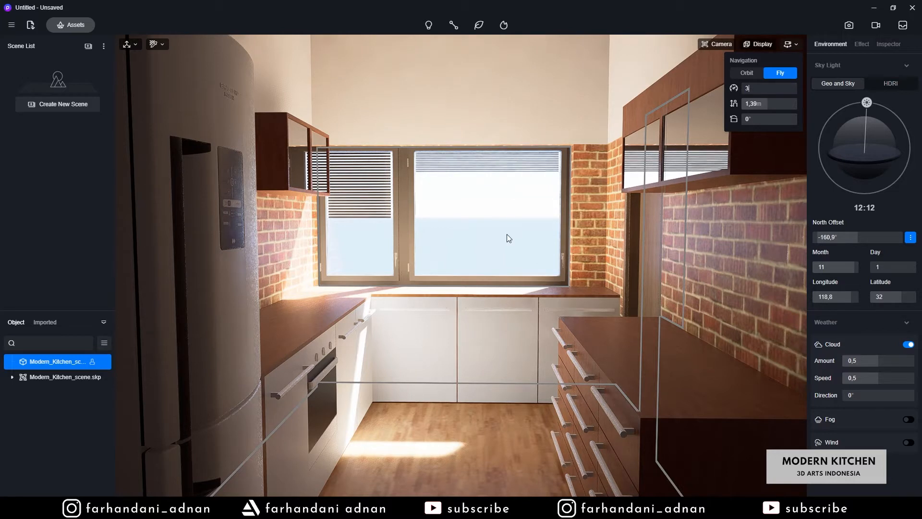
scroll(508, 238, up, 4)
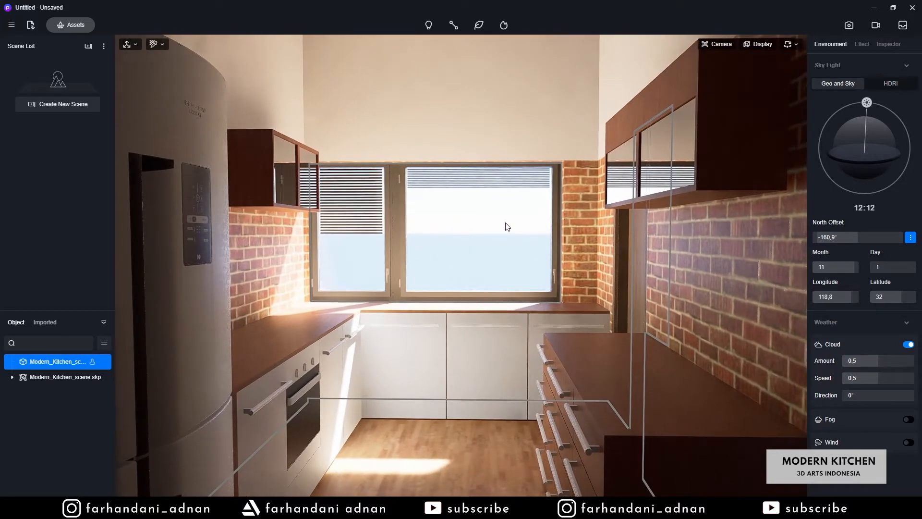
- Fine-tune the camera's distance, height and tilt to frame the kitchen facing the window wall
scroll(506, 225, up, 4)
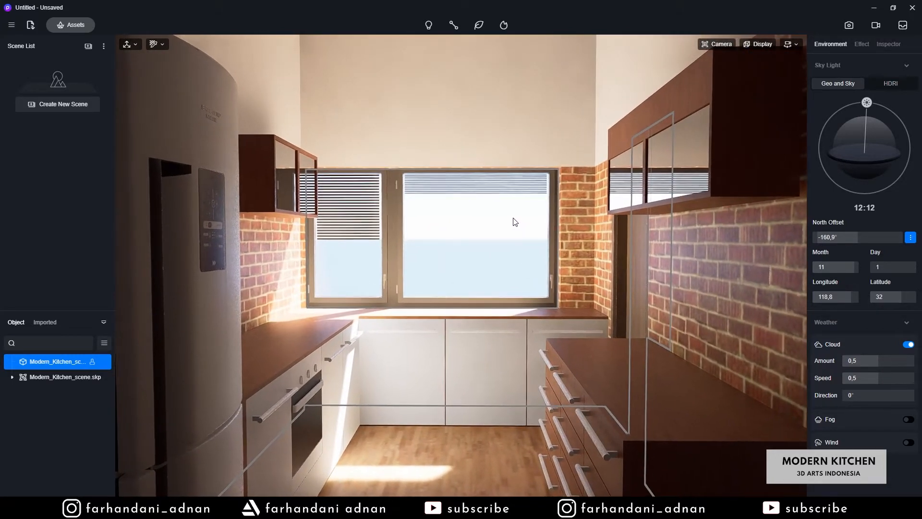
key(q)
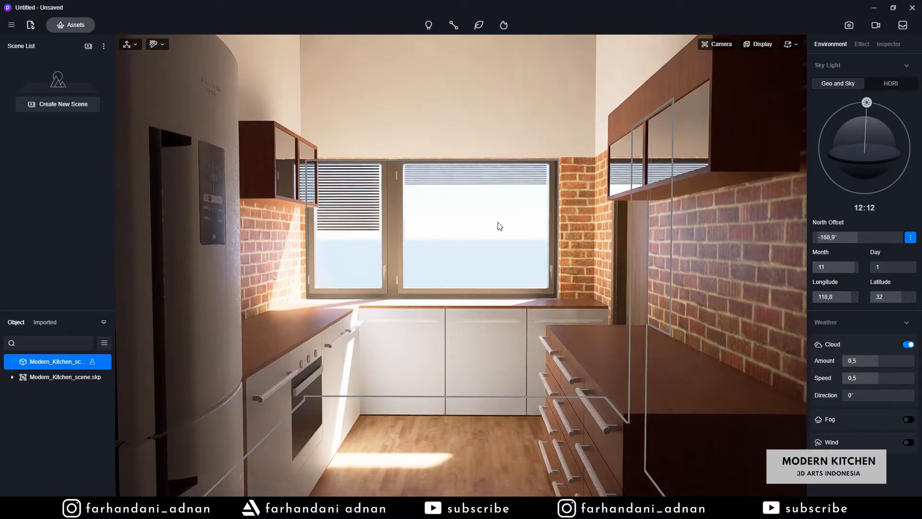
key(e)
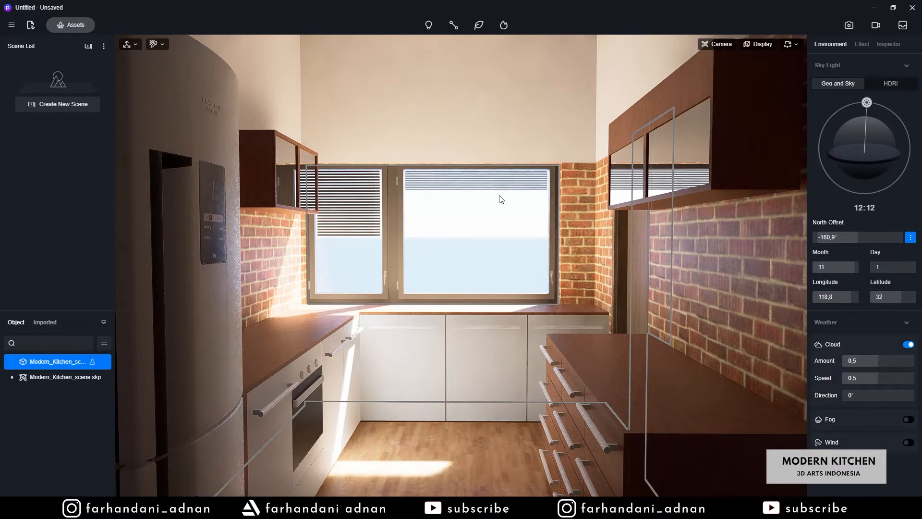
right_drag(445, 281, 445, 264)
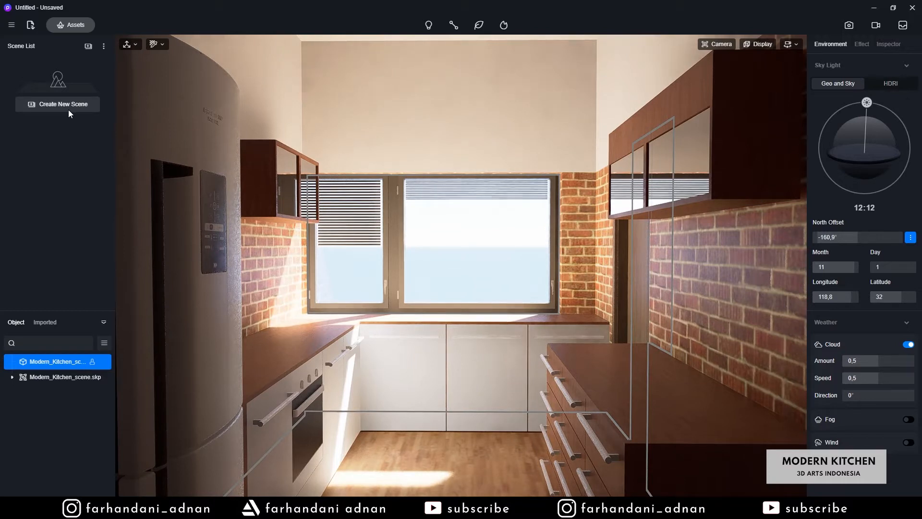
- Save the current camera view as a new scene and rename it "Front View"
click(54, 108)
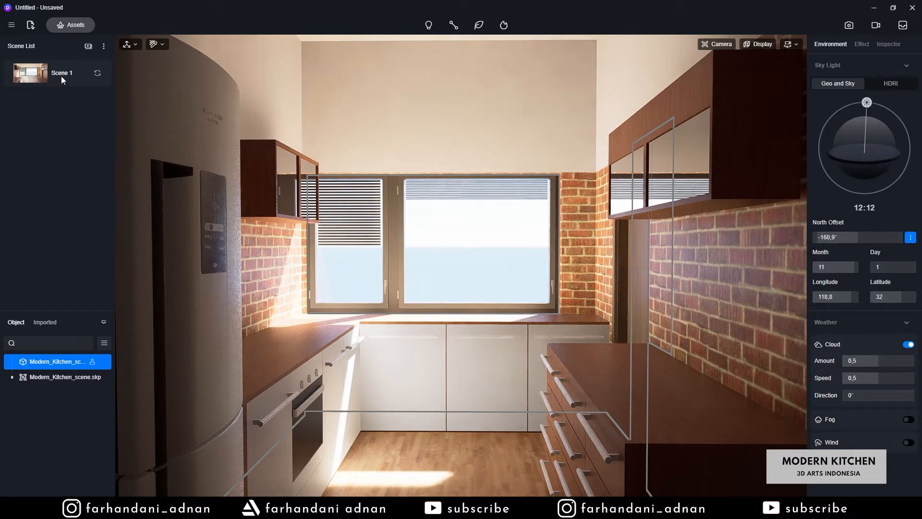
right_click(61, 73)
click(72, 81)
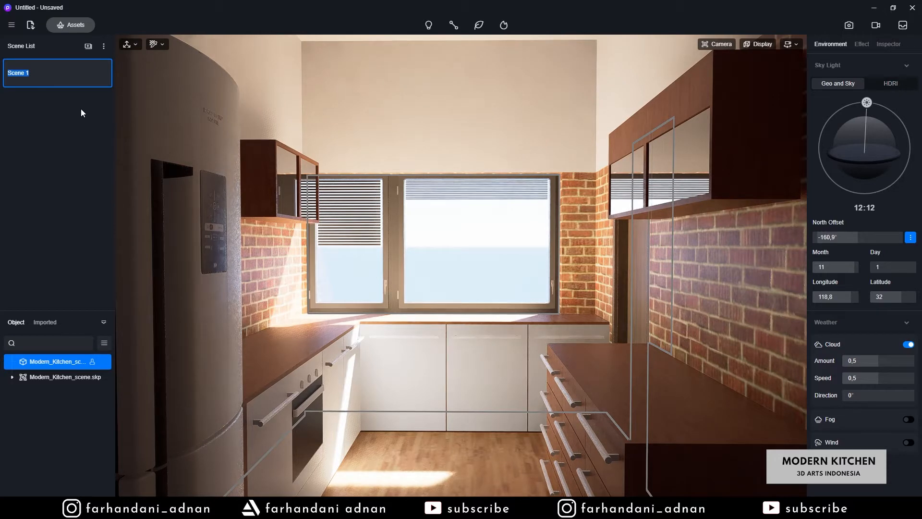
text(Front View)
key(Return)
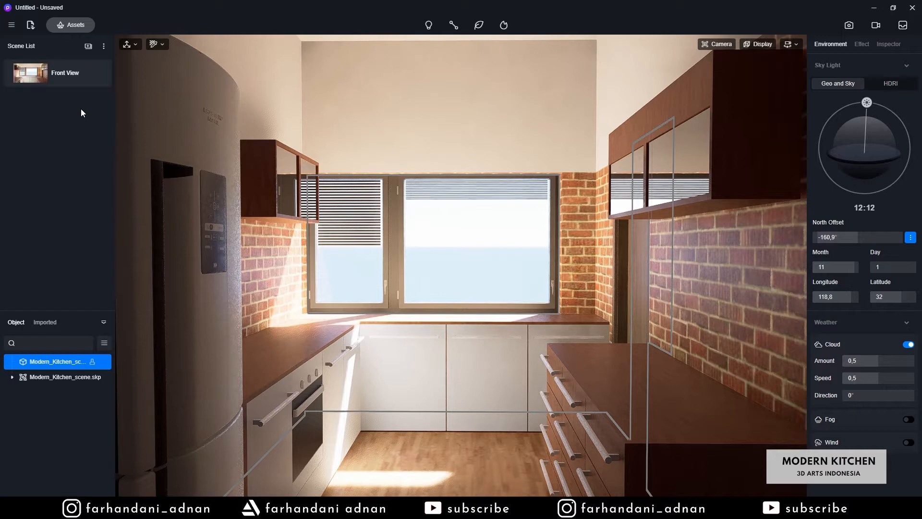
- Move the camera slightly closer to the window wall, recentre the view and update the Front View scene with it
scroll(500, 222, up, 3)
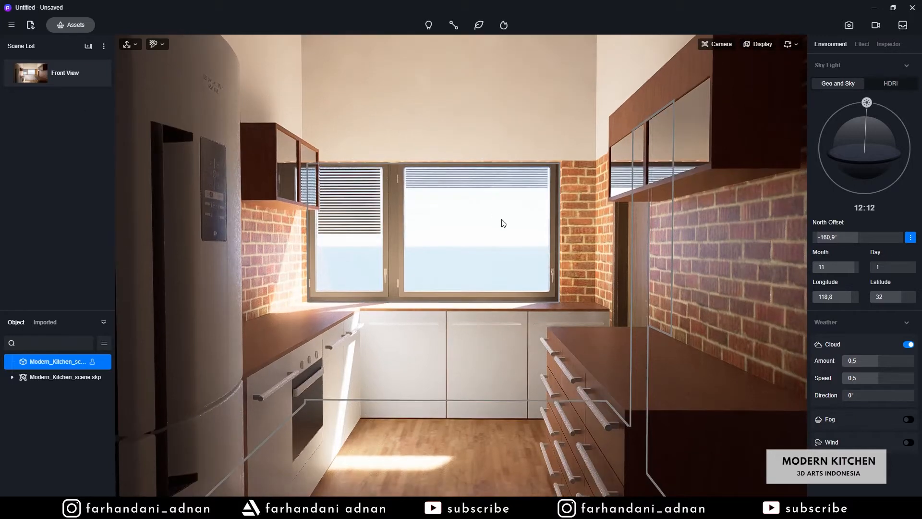
scroll(517, 223, up, 5)
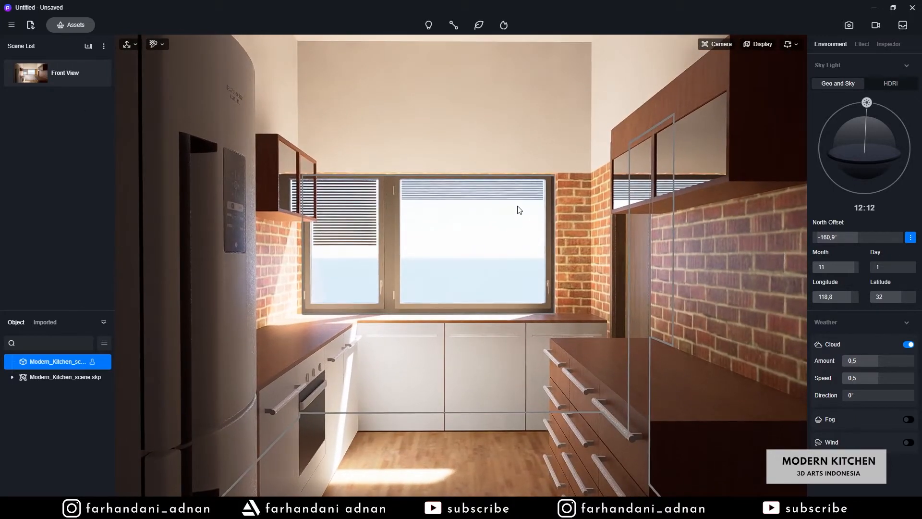
right_drag(510, 200, 501, 202)
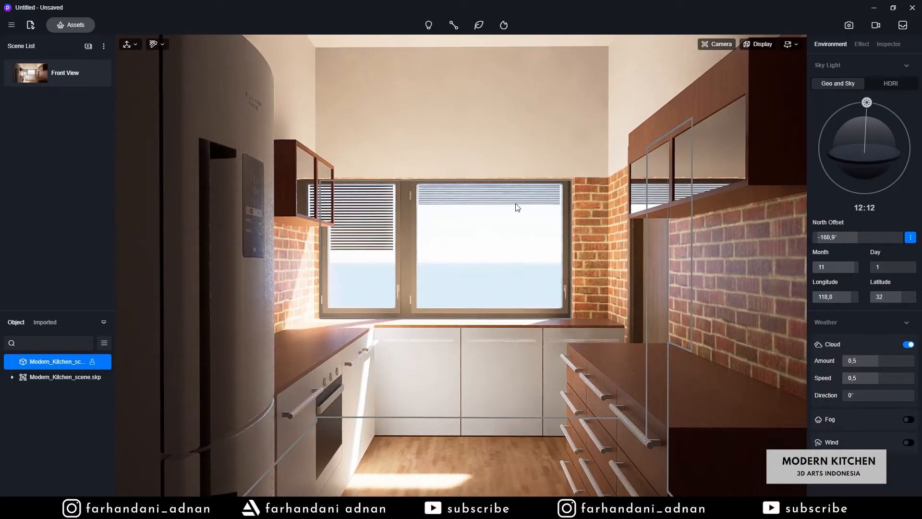
key(d)
click(369, 170)
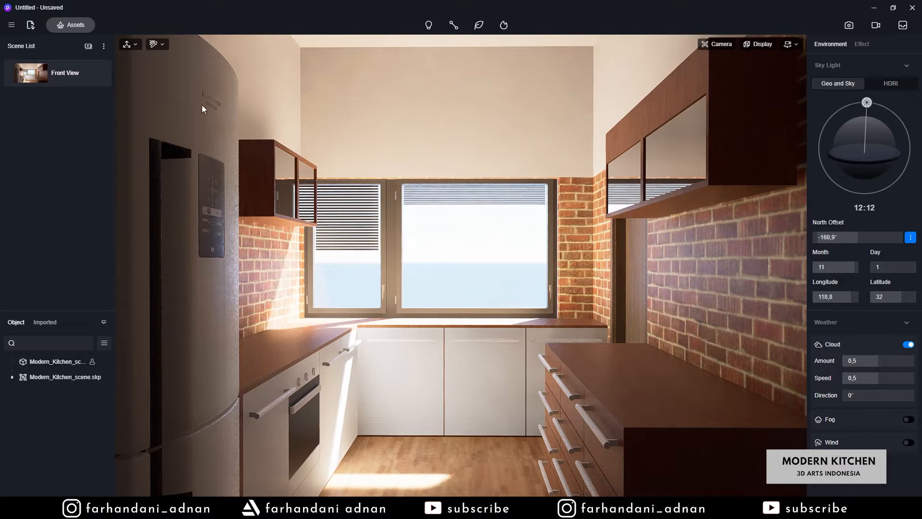
click(98, 73)
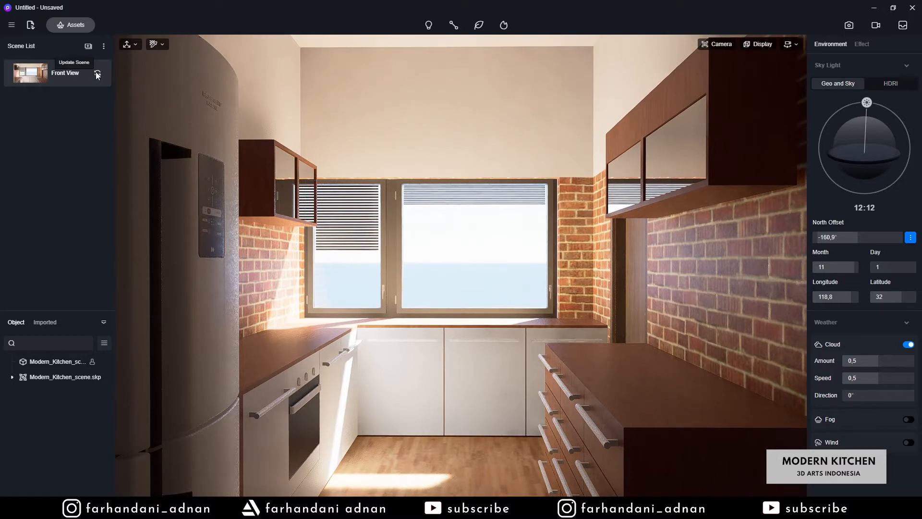
click(97, 73)
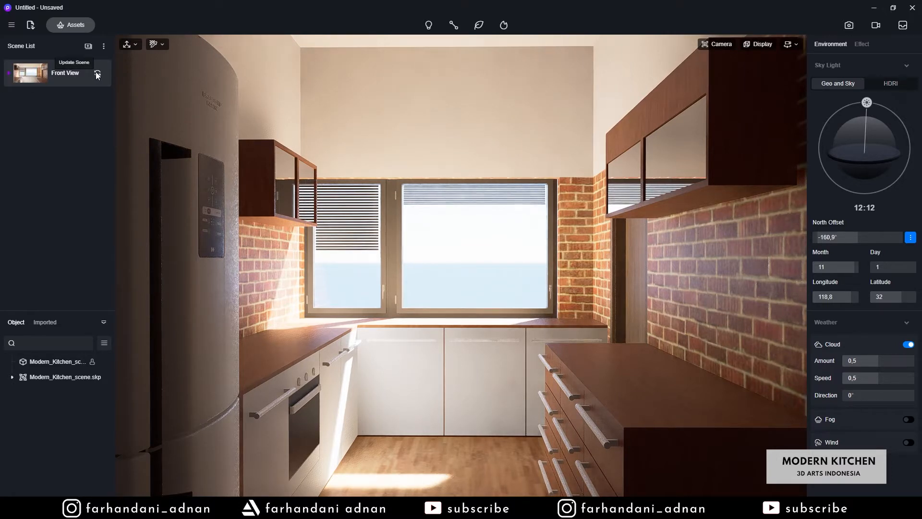
- Move and turn the camera away from the saved view, and return to the Front View scene
key(d)
key(e)
right_drag(635, 214, 696, 188)
click(35, 74)
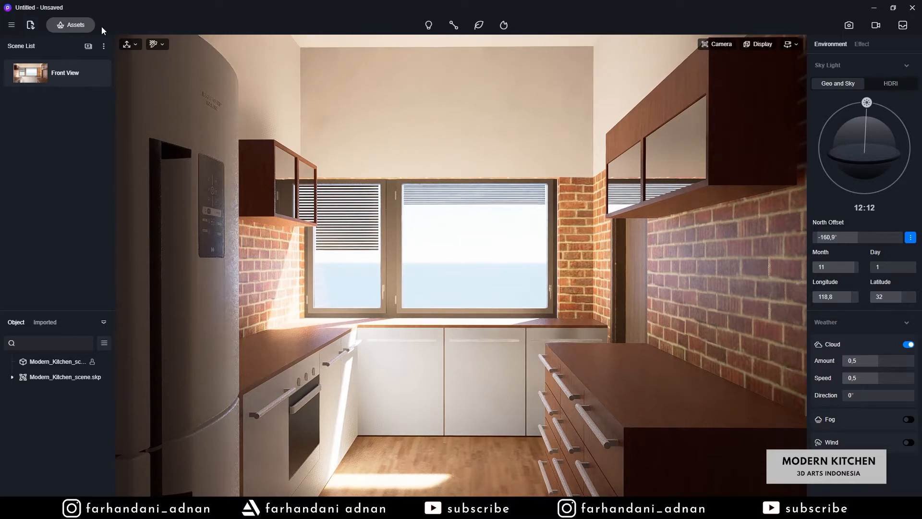
- Open the asset library on the online Material category and place its window so the kitchen cabinets stay uncovered
click(66, 27)
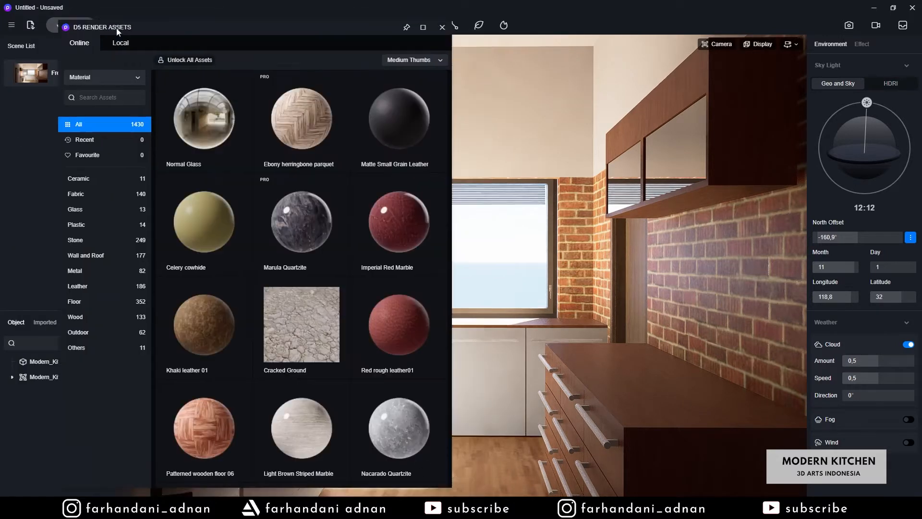
scroll(295, 229, up, 2)
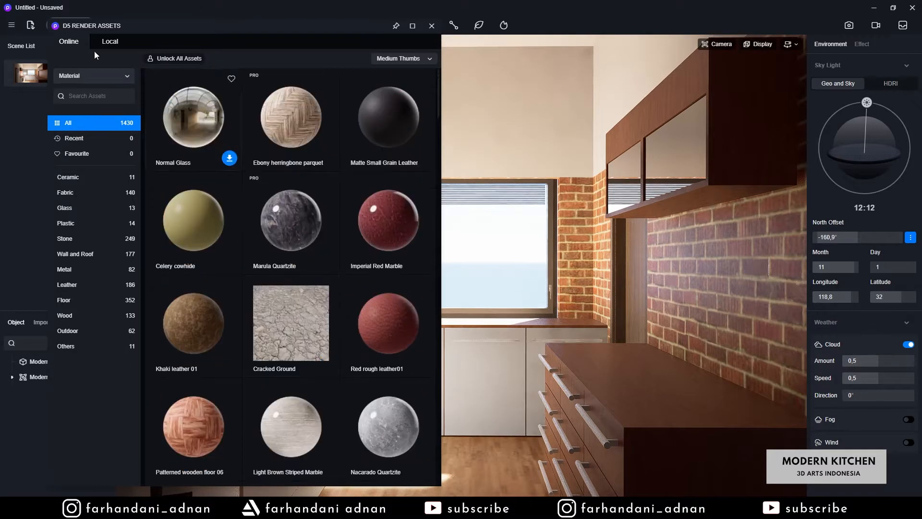
click(84, 76)
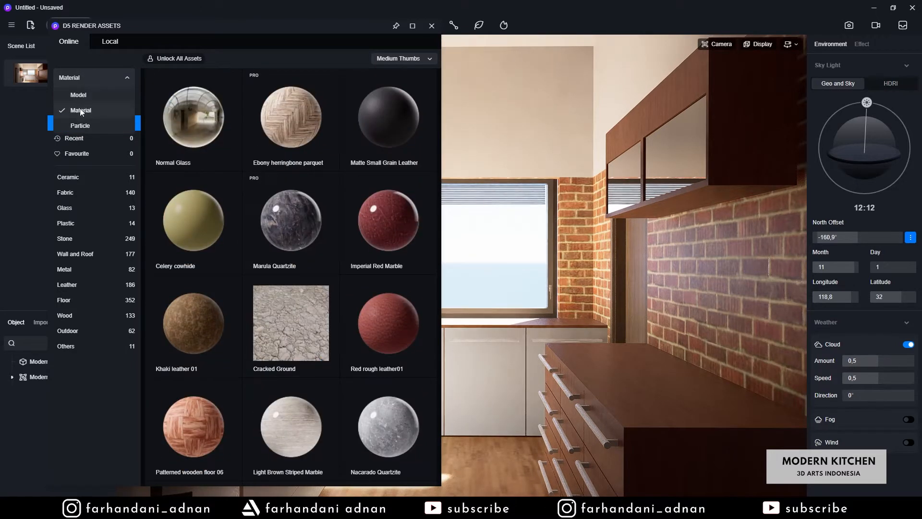
click(81, 111)
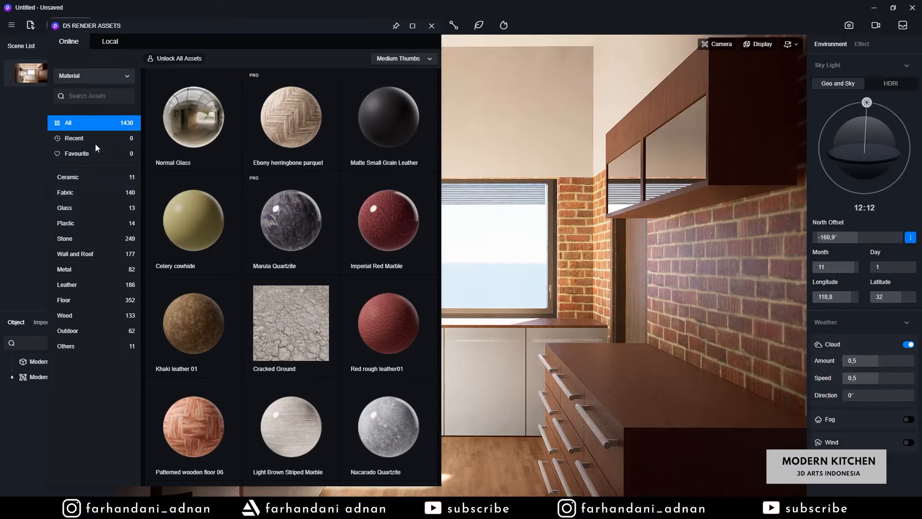
drag(103, 28, 116, 21)
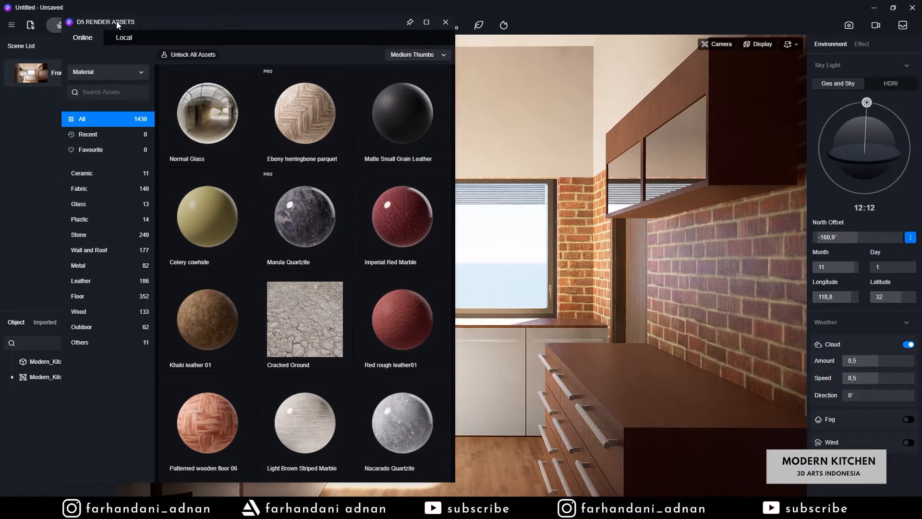
drag(117, 21, 122, 21)
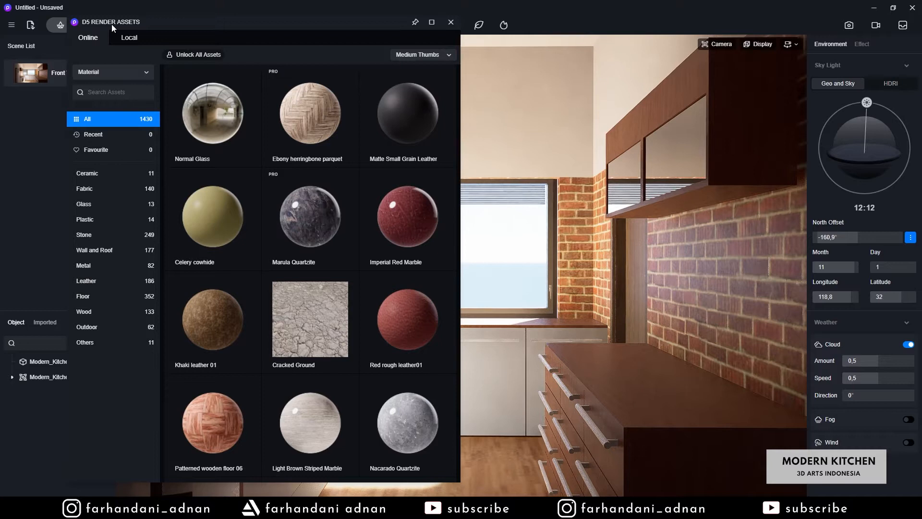
drag(233, 28, 217, 26)
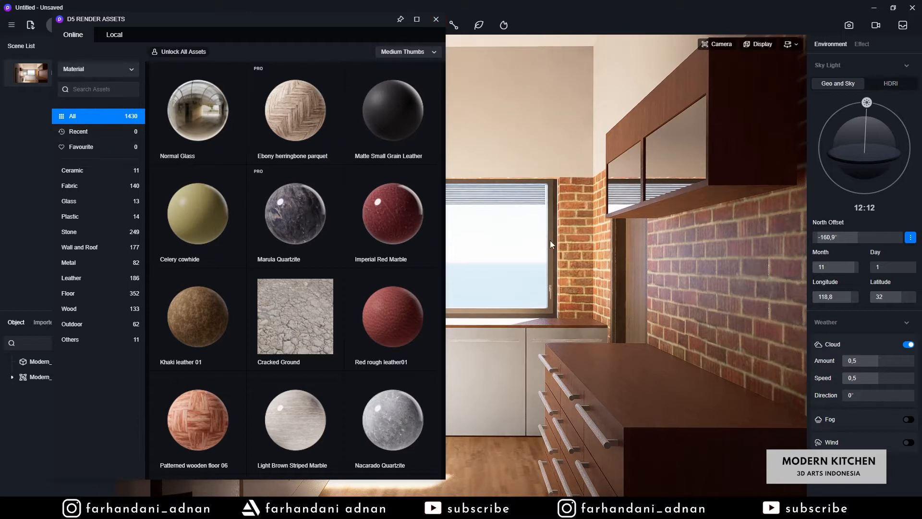
drag(405, 29, 373, 31)
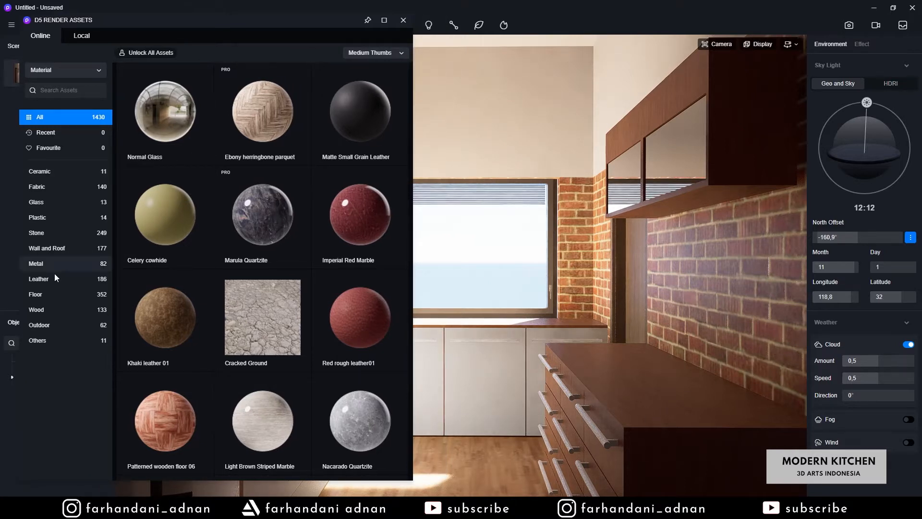
click(53, 135)
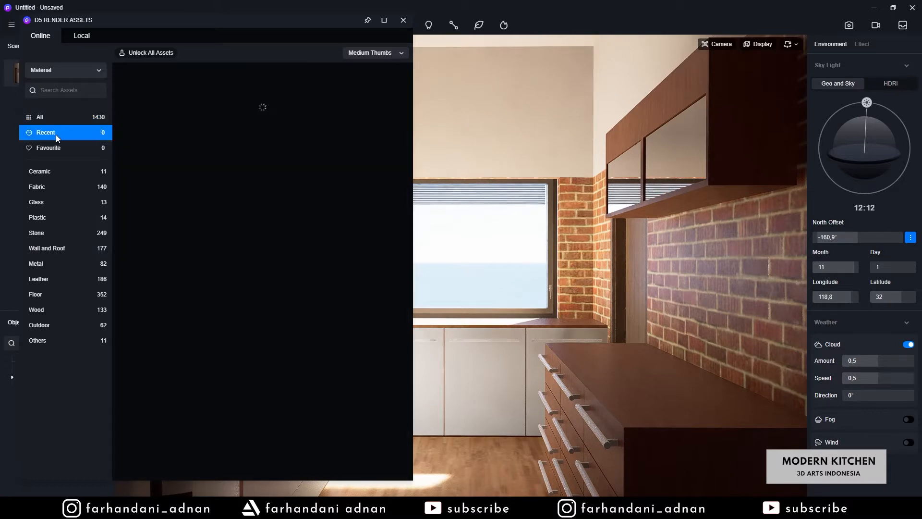
click(58, 120)
click(64, 73)
click(66, 74)
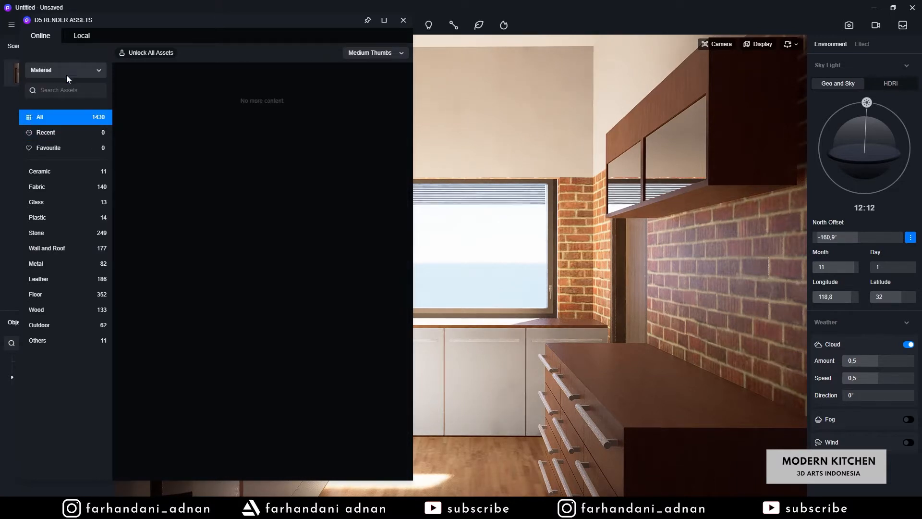
- Find Light Brown Maple among the Wood materials and apply it to the countertop of the drawer cabinet
click(67, 313)
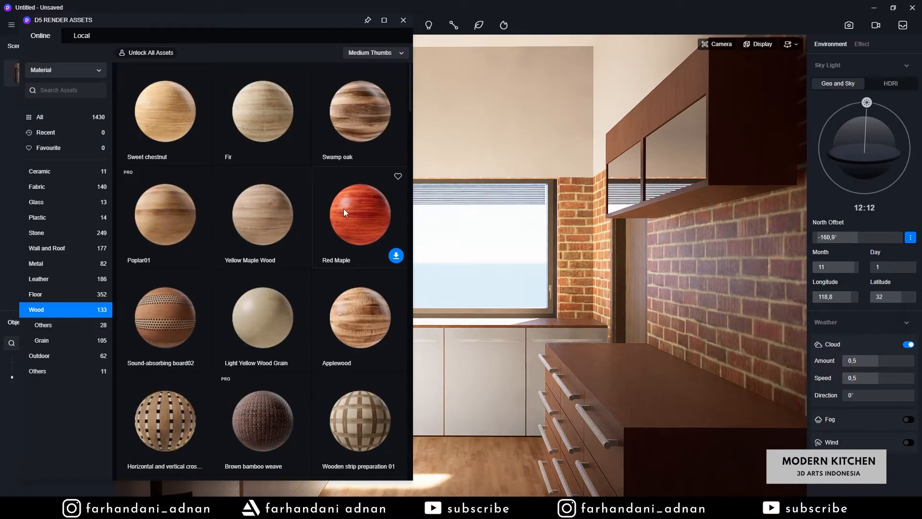
scroll(344, 212, down, 4)
scroll(265, 225, down, 9)
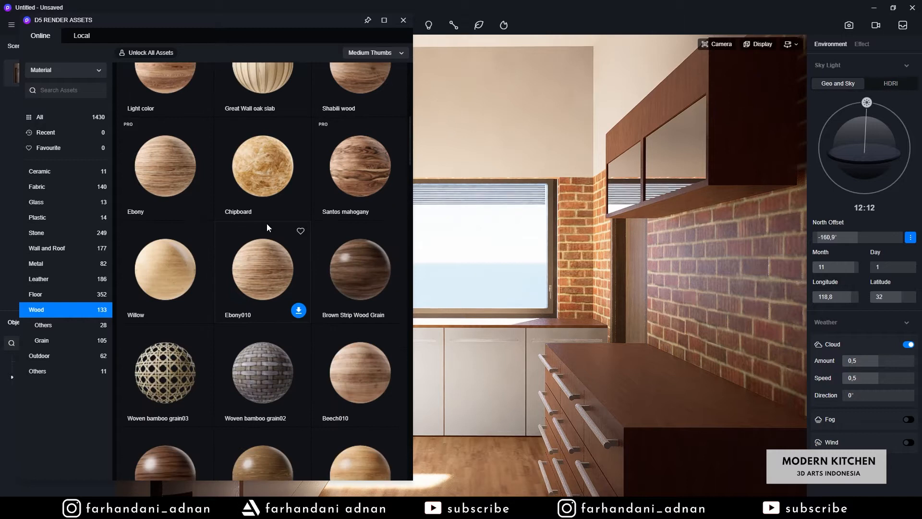
scroll(227, 336, down, 5)
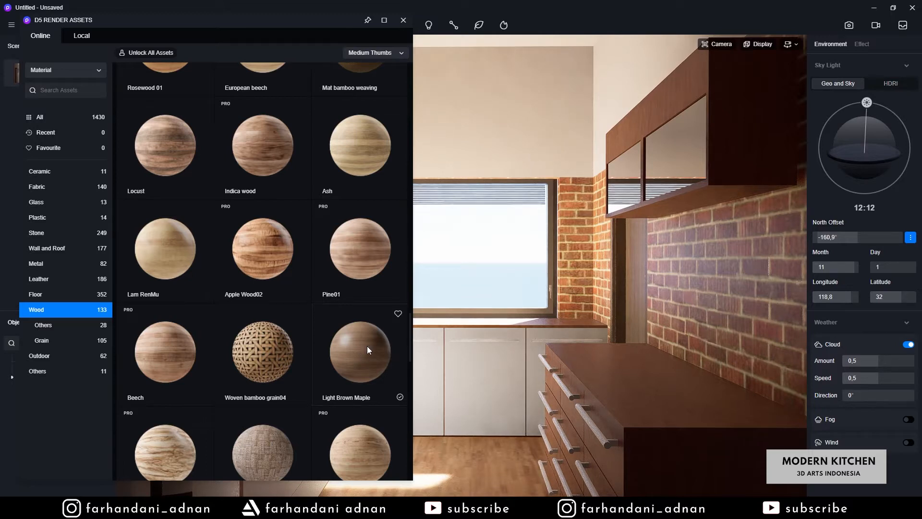
scroll(367, 350, down, 1)
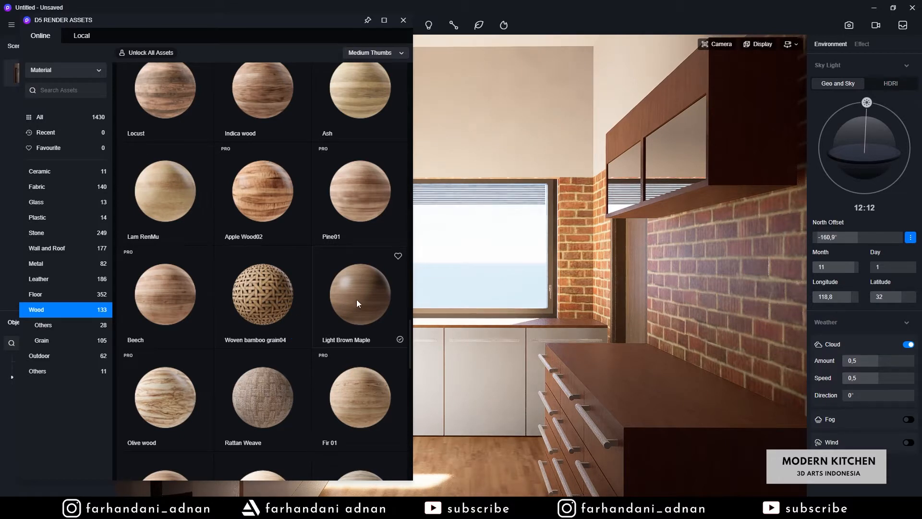
drag(350, 290, 644, 387)
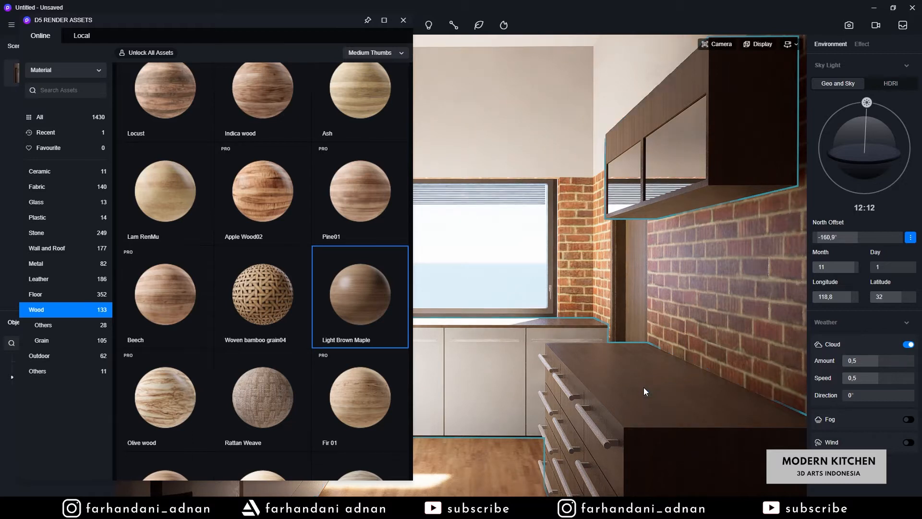
- Inspect the maple finish on the drawer cabinet up close, close the asset library and pull the camera back to the whole kitchen
scroll(641, 436, up, 3)
right_drag(639, 423, 637, 416)
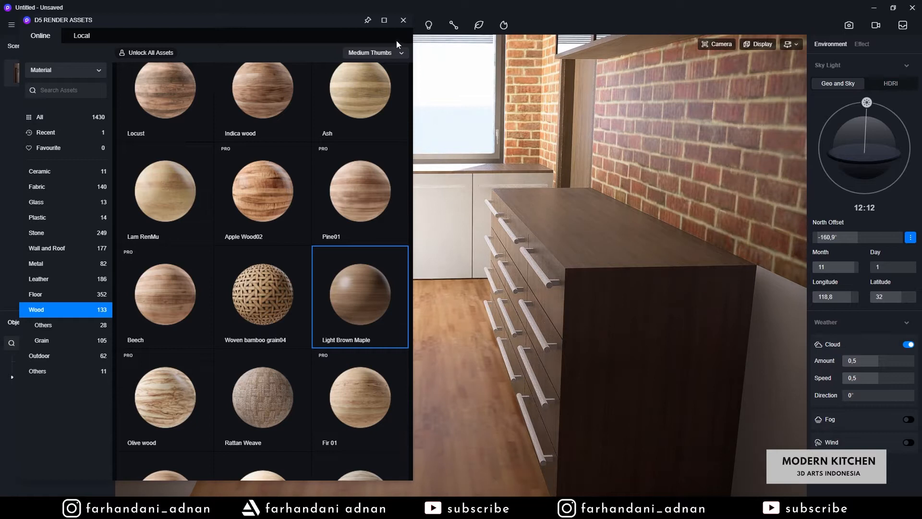
click(404, 20)
scroll(512, 324, down, 5)
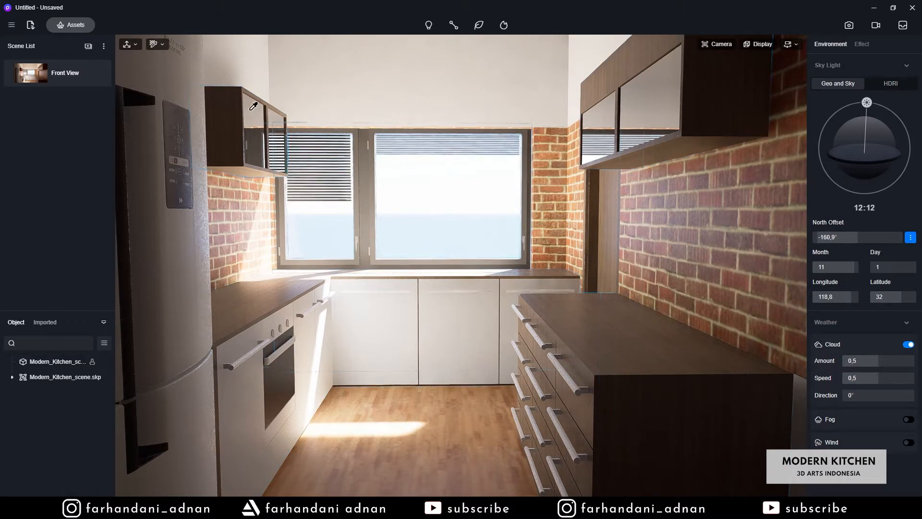
key(Escape)
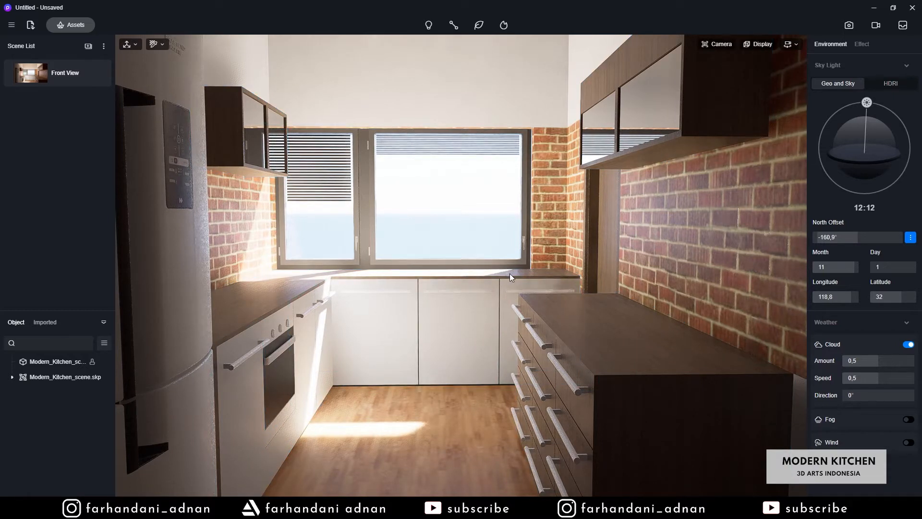
scroll(484, 267, up, 3)
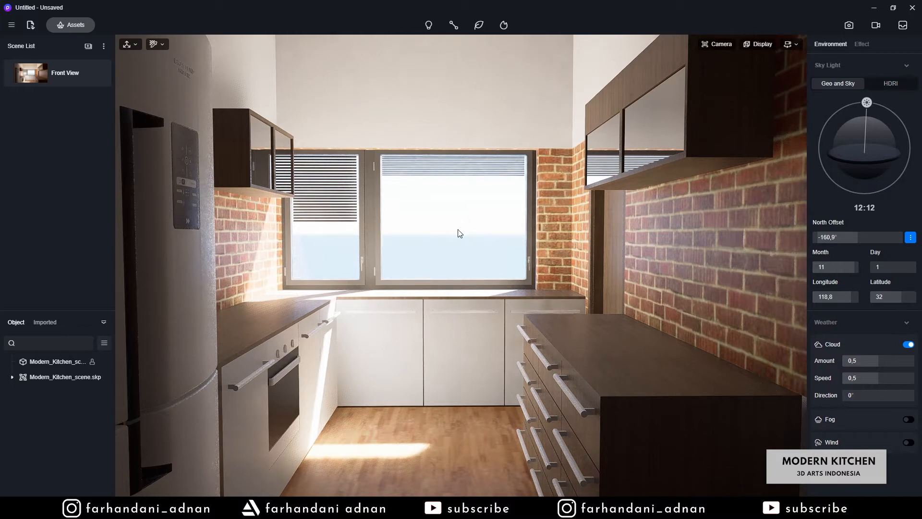
- Use the Material Picker to select the brick material on the kitchen's side wall
click(13, 29)
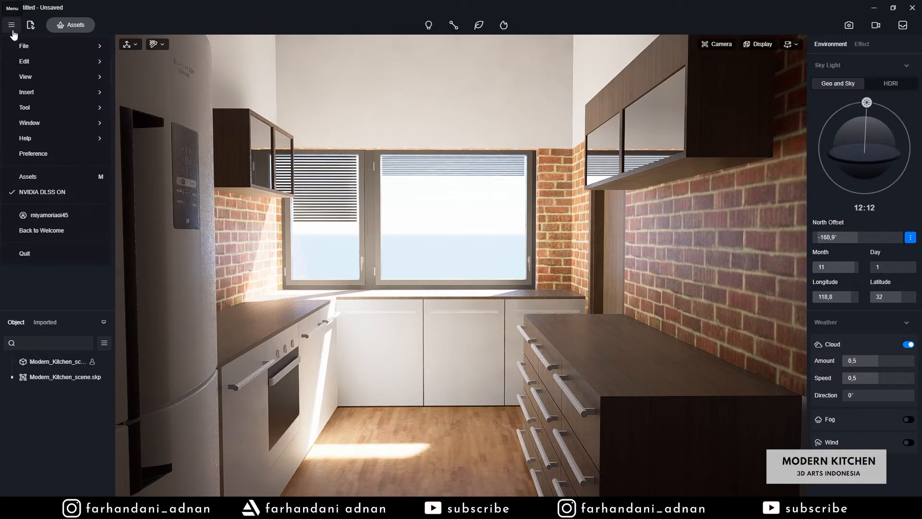
mouse_move(43, 109)
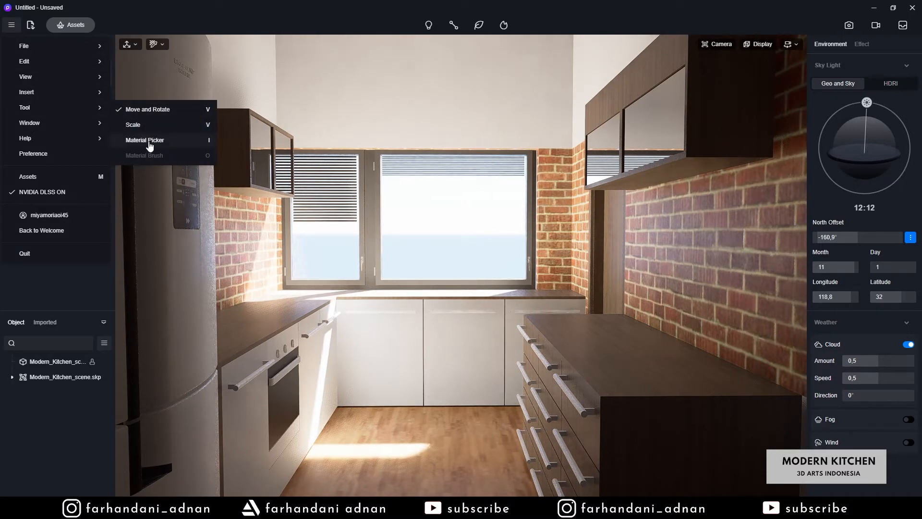
click(210, 144)
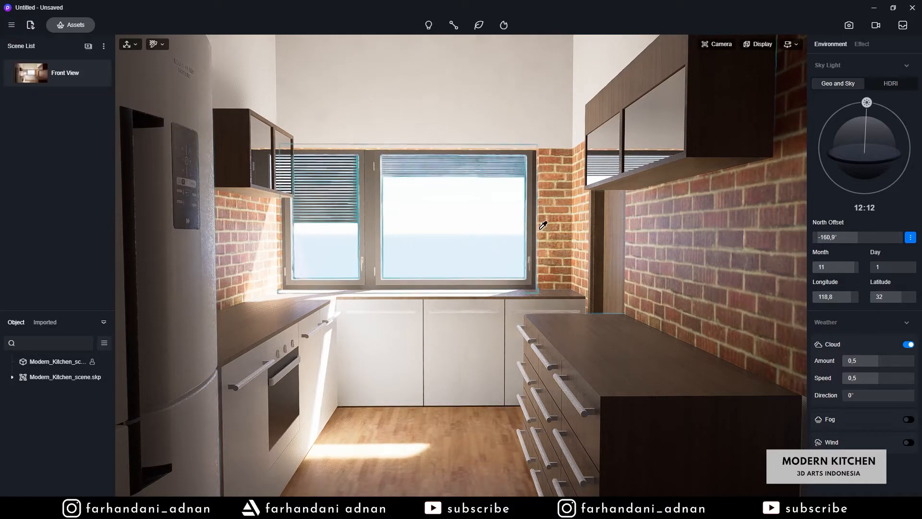
click(657, 252)
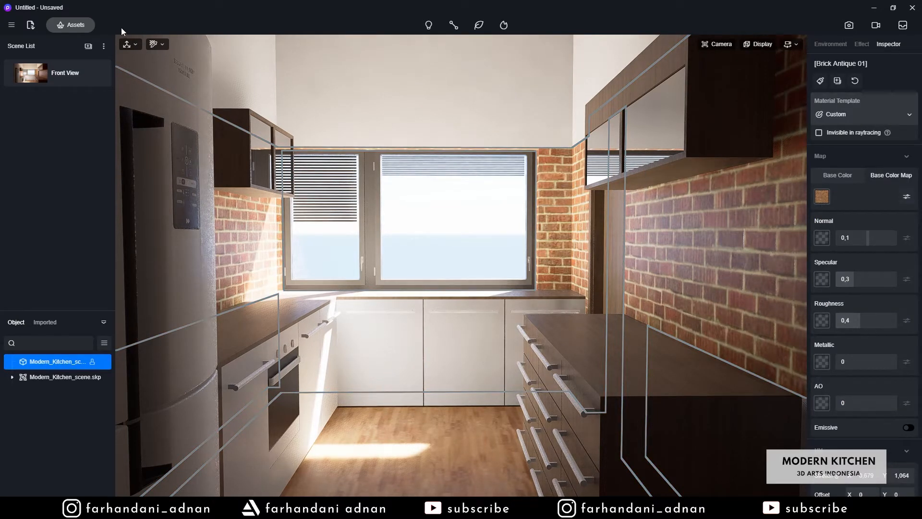
- Browse the online Wood materials in the asset library, shift the library window aside and close it
click(72, 25)
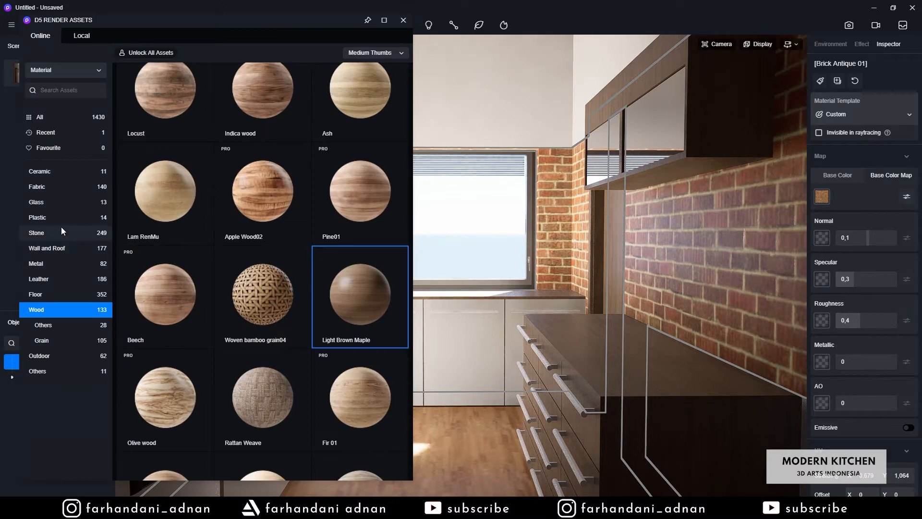
scroll(264, 237, down, 4)
scroll(264, 238, up, 5)
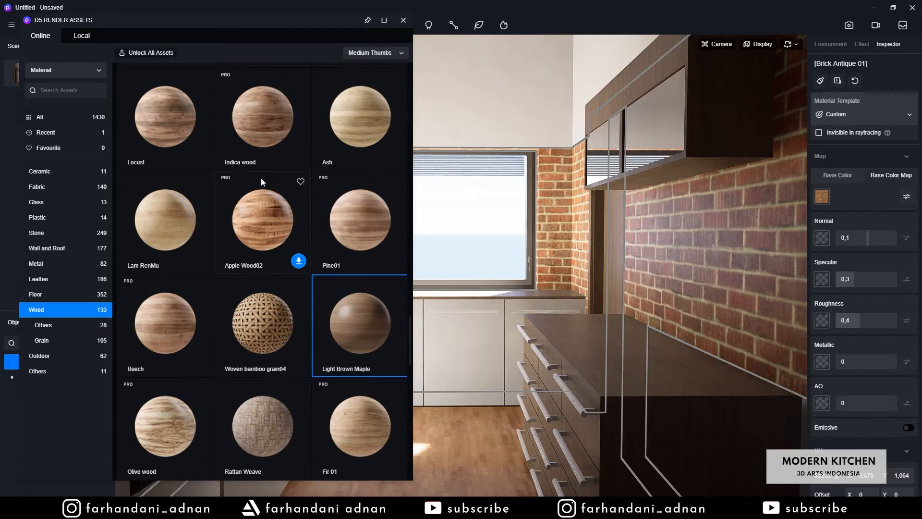
scroll(261, 178, up, 3)
drag(75, 18, 97, 16)
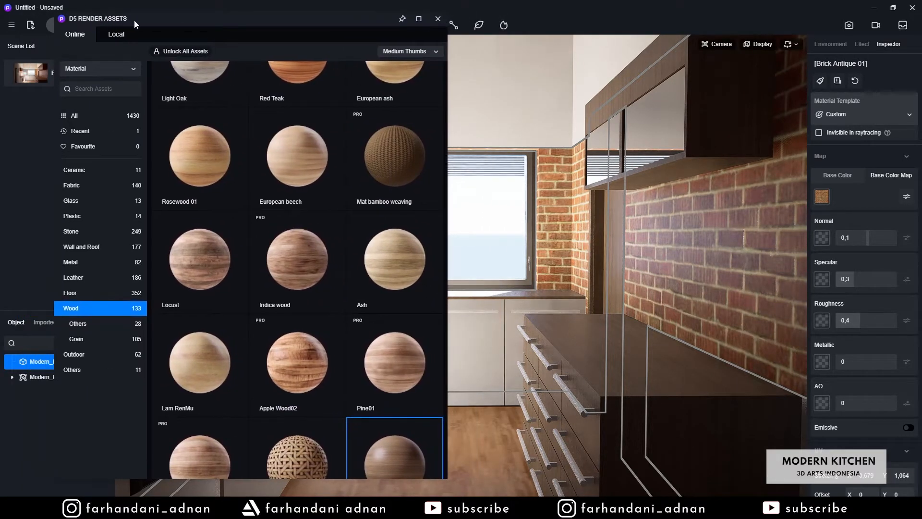
click(438, 18)
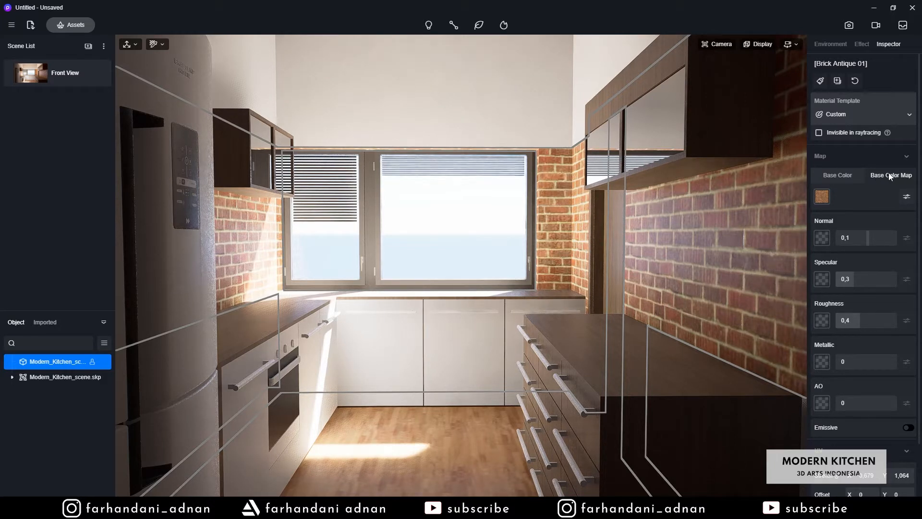
- Start replacing the brick's Base Color Map image and go to the Brick folder under Apps (G:) > Youtube > 3D ARTS INDONESIA > Project 20 - kitchen > SketchUP
click(846, 177)
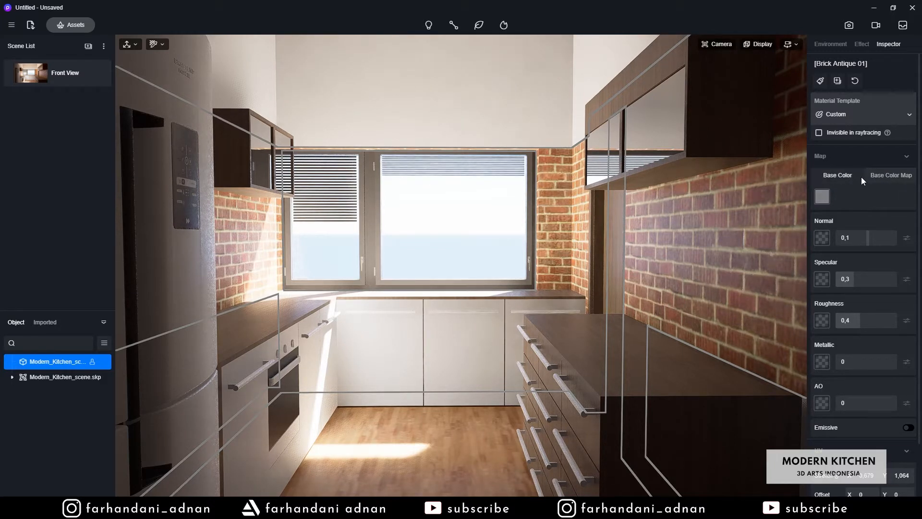
click(885, 180)
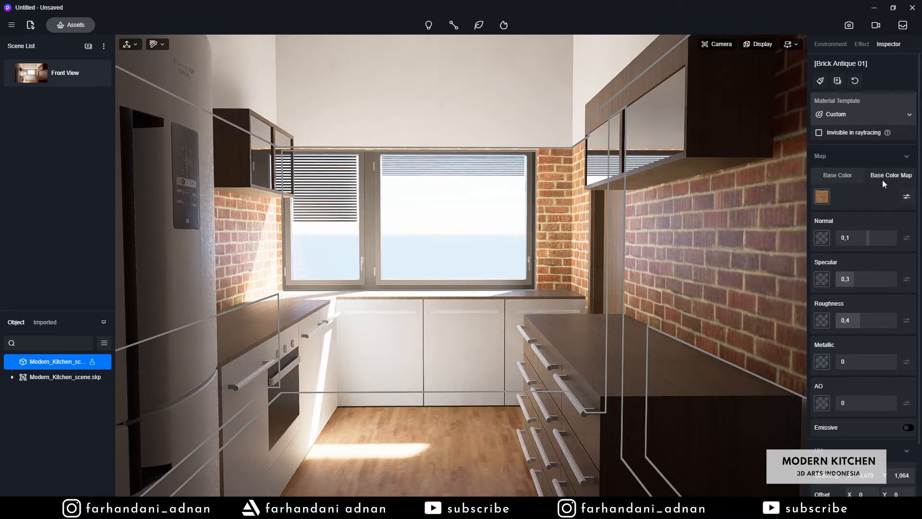
click(820, 196)
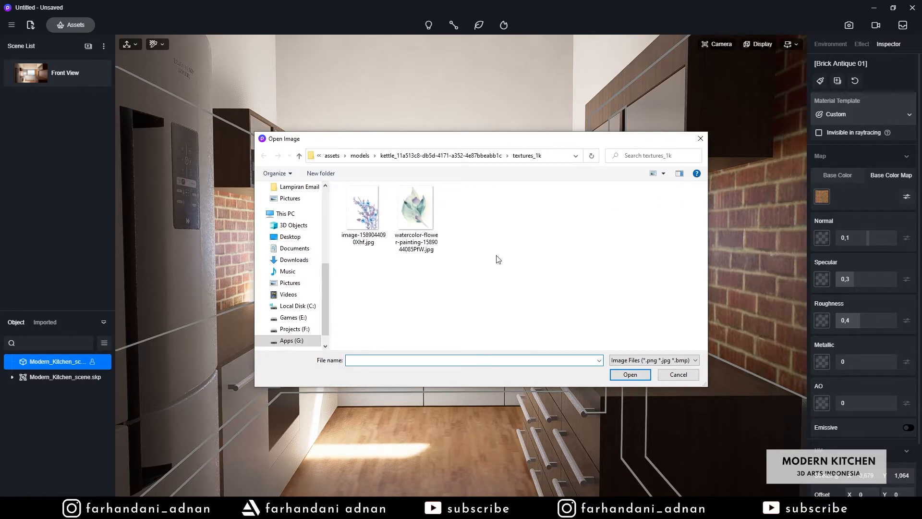
click(291, 341)
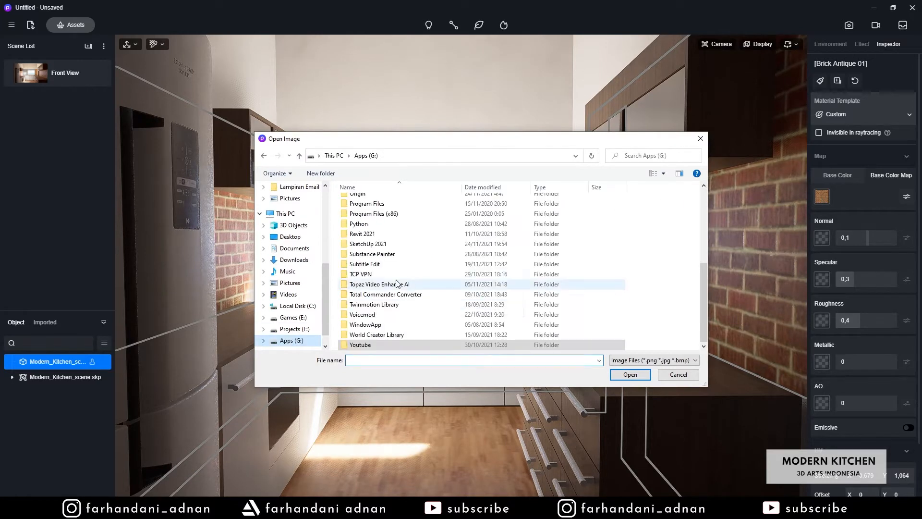
double_click(365, 345)
double_click(381, 212)
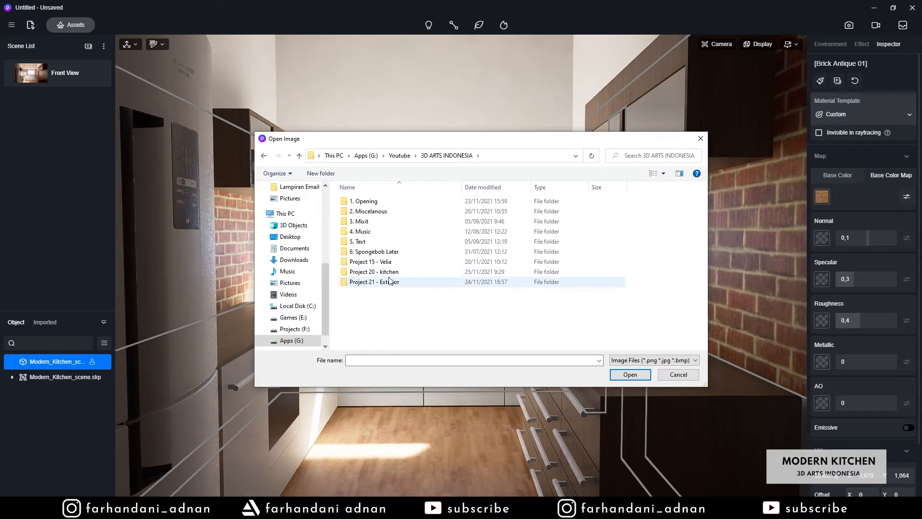
double_click(389, 272)
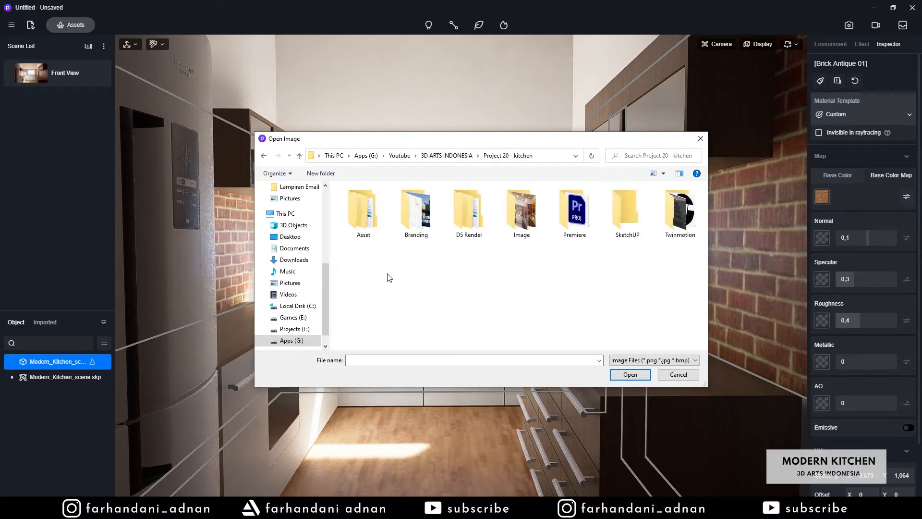
double_click(623, 212)
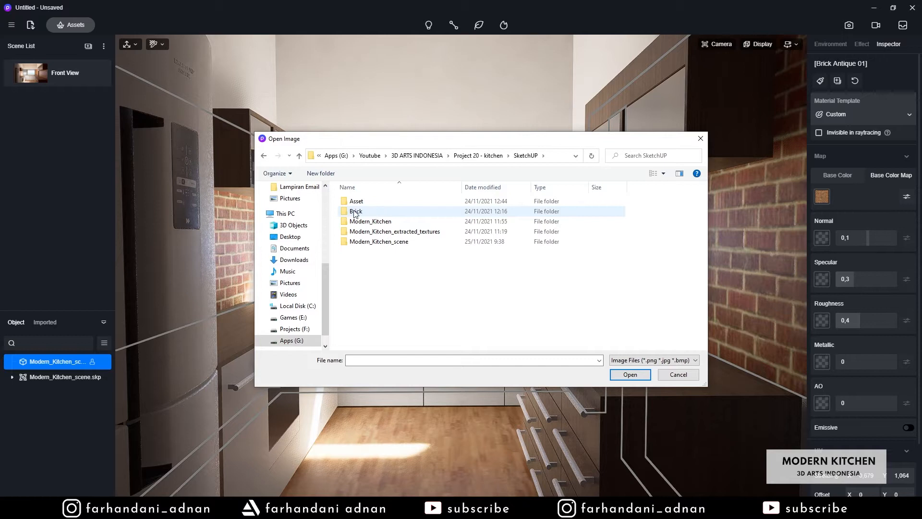
click(364, 212)
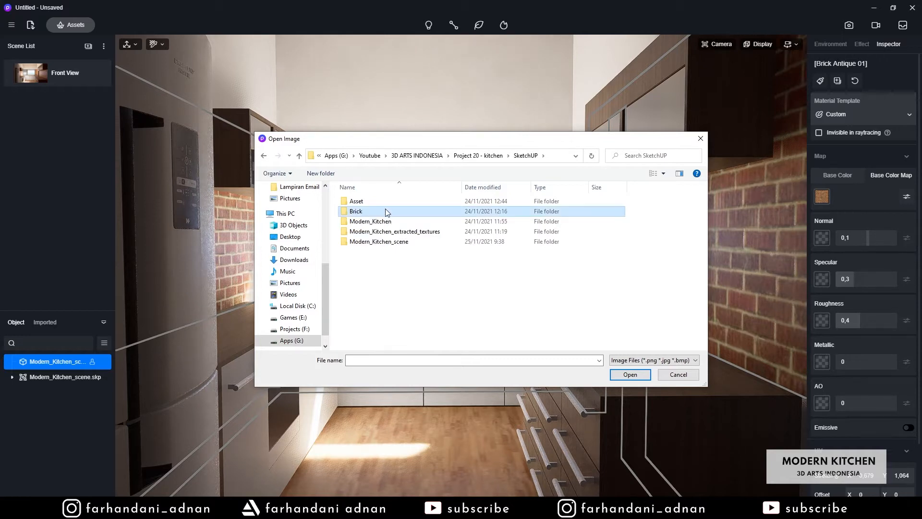
double_click(386, 212)
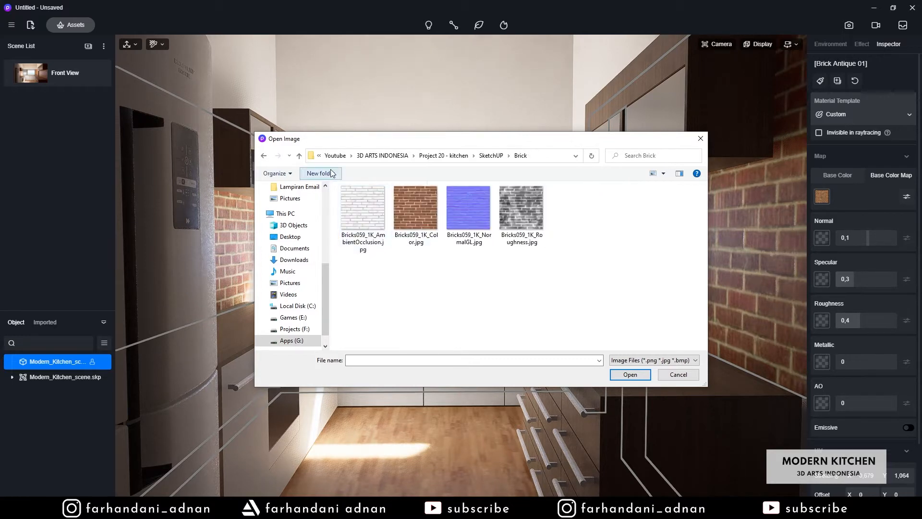
click(264, 156)
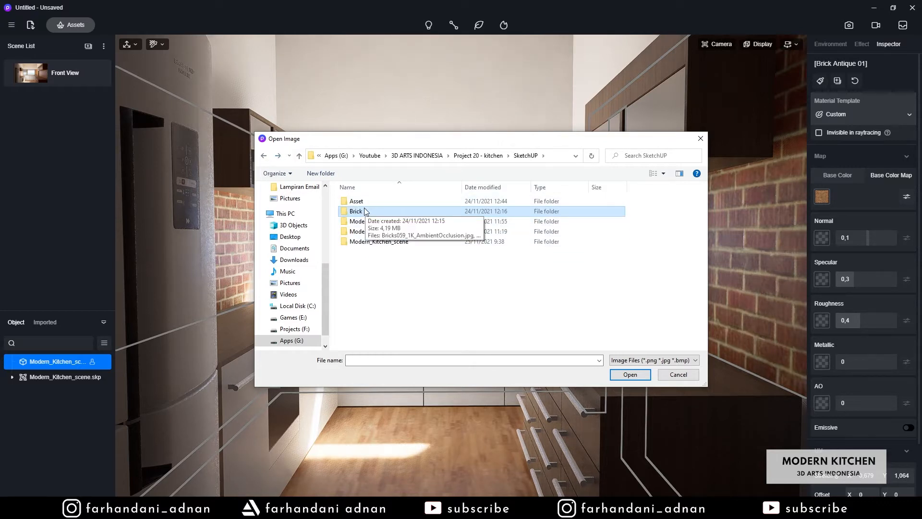
click(264, 155)
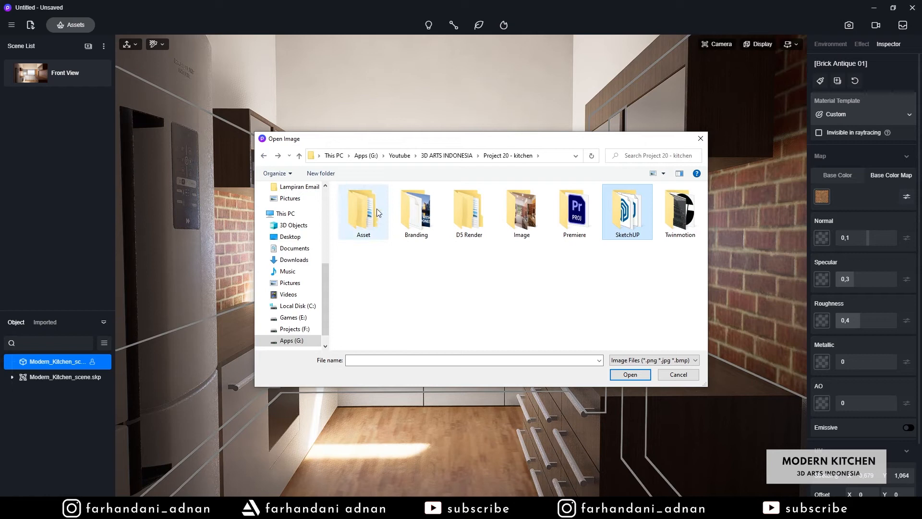
double_click(362, 208)
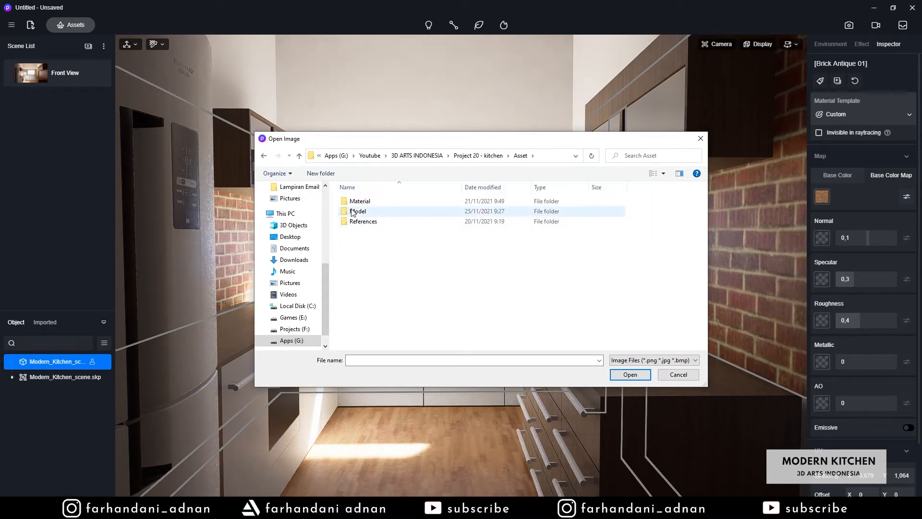
double_click(360, 201)
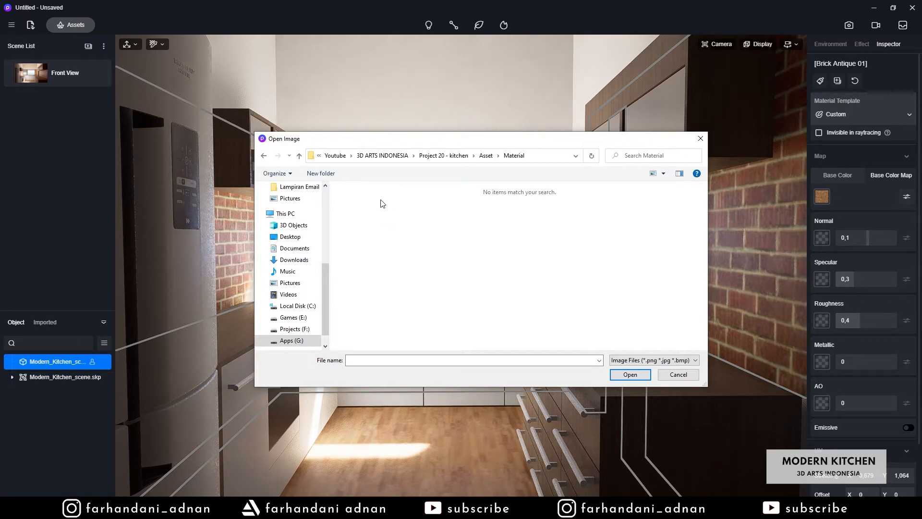
click(263, 156)
click(264, 155)
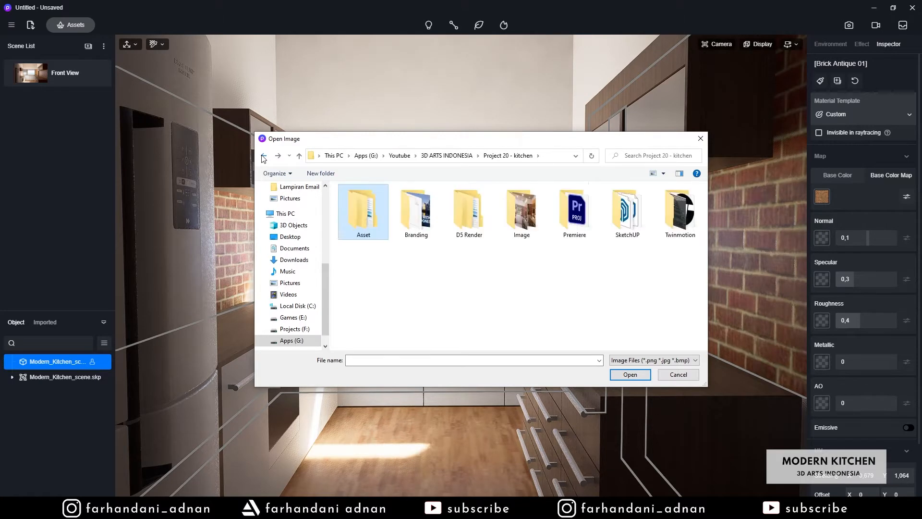
- Load Bricks059_1K_Color.jpg from the SketchUP > Brick folder as the brick's Base Color Map
double_click(628, 219)
double_click(431, 211)
click(428, 213)
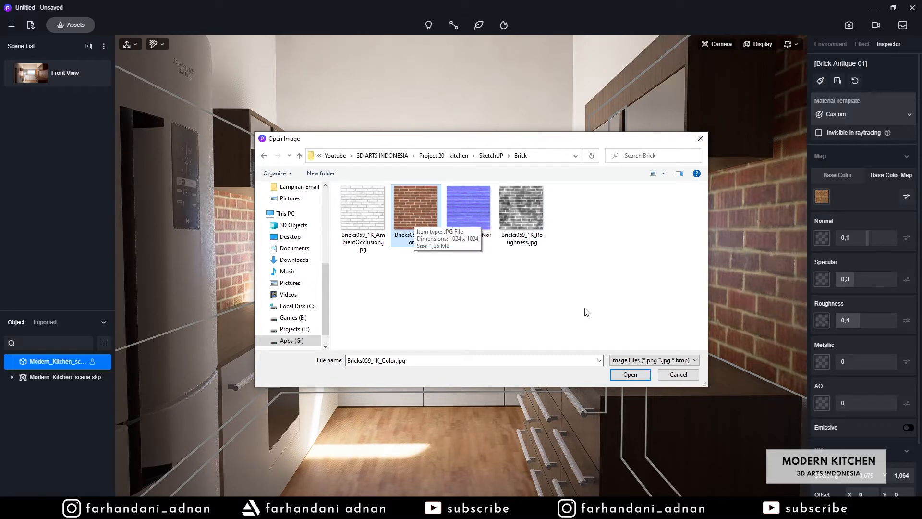
click(630, 375)
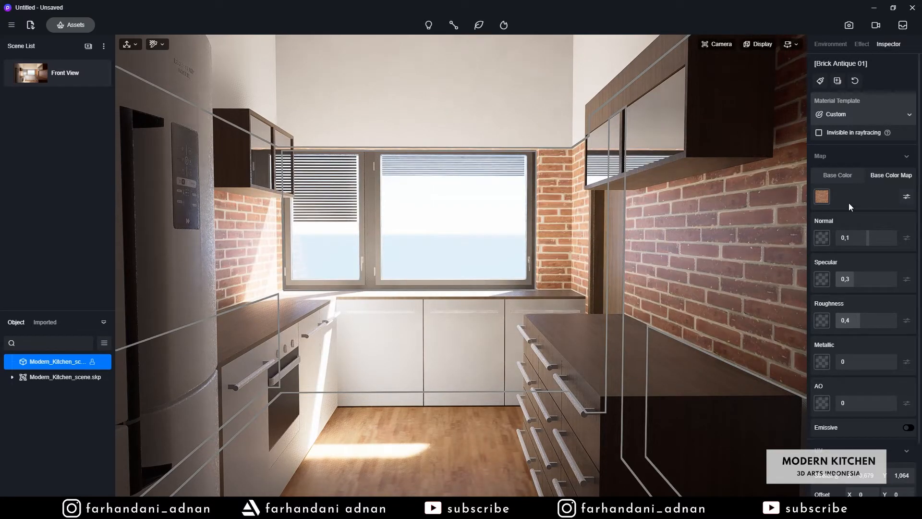
- Load Bricks059_1K_NormalGL.jpg as the brick material's Normal map
click(821, 238)
click(479, 210)
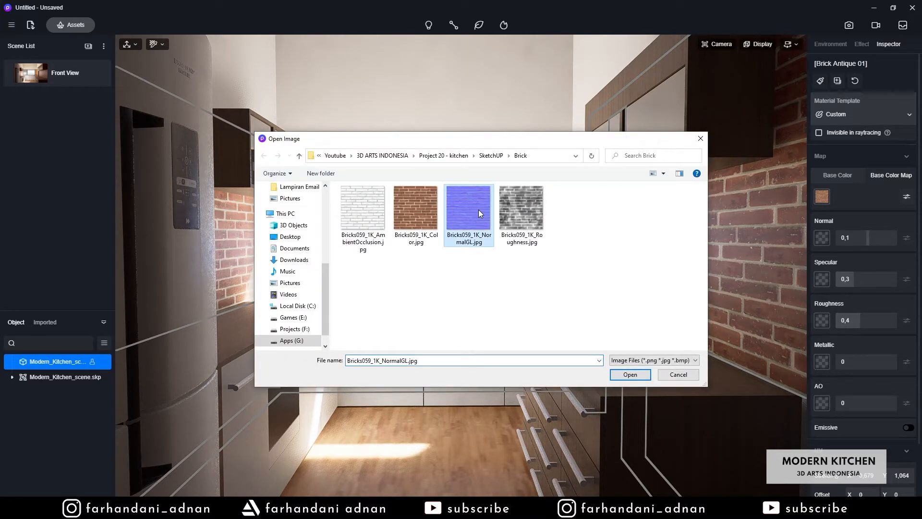
click(633, 374)
- Try Normal strengths of 1, 0 and 1 again on the brick wall, comparing the relief up close
click(845, 237)
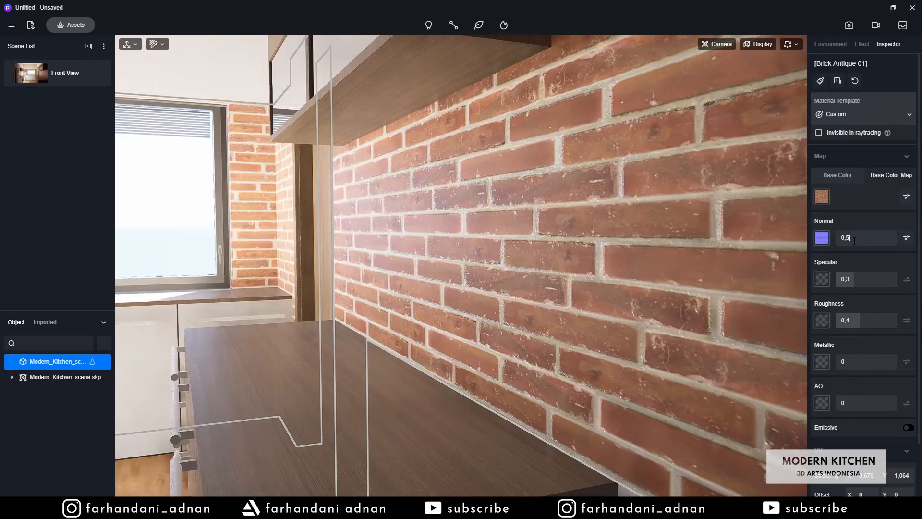
text(1)
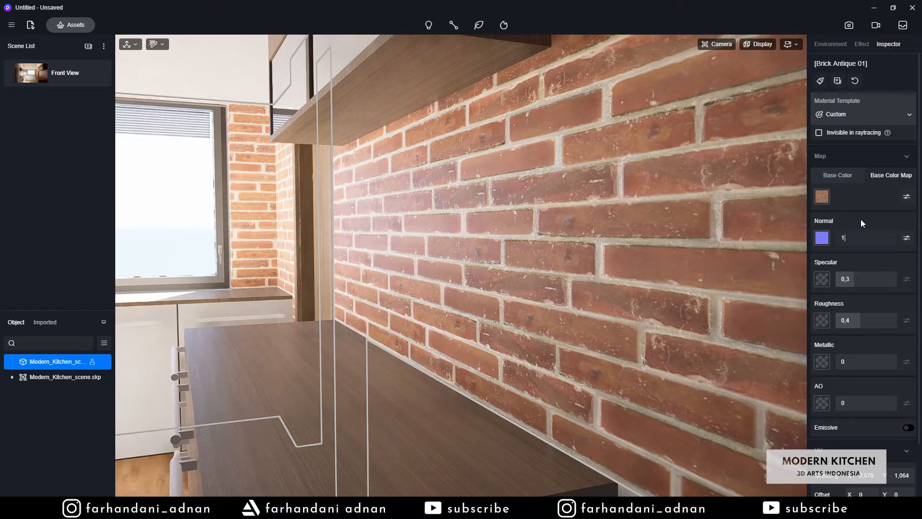
right_drag(707, 225, 635, 231)
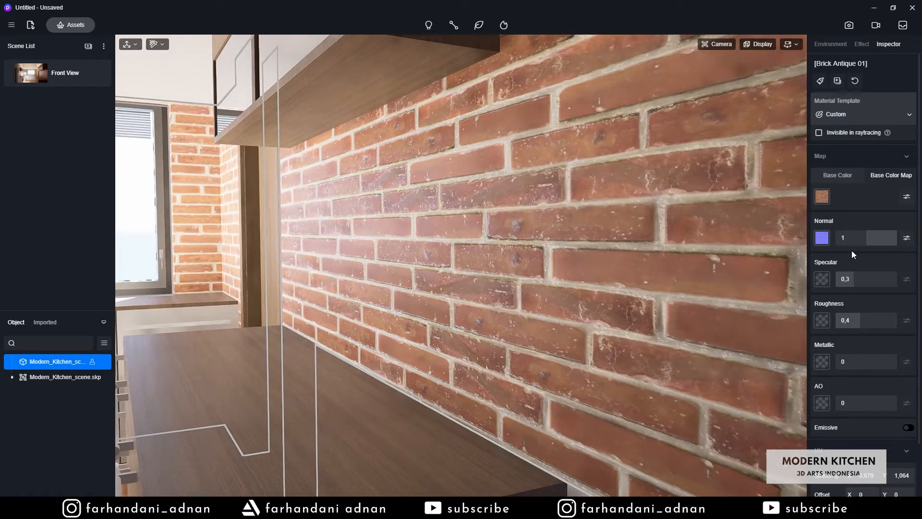
click(851, 238)
text(0)
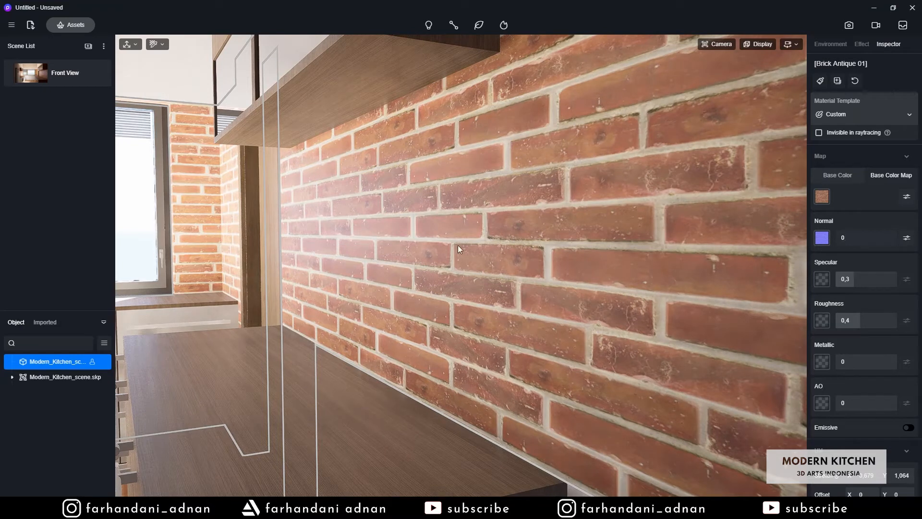
right_drag(396, 217, 422, 218)
click(852, 238)
text(1)
right_drag(535, 259, 581, 204)
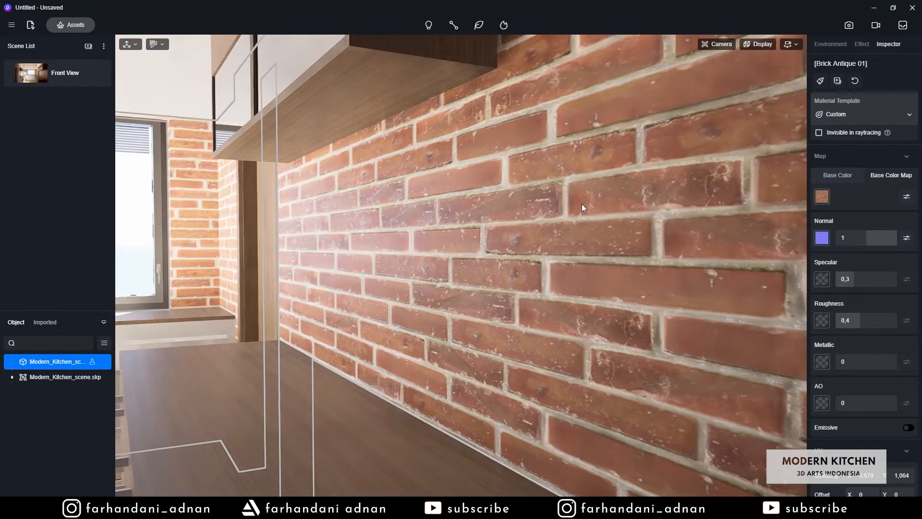
- Set the brick material's Normal strength to 0,5
click(851, 237)
text(0,5)
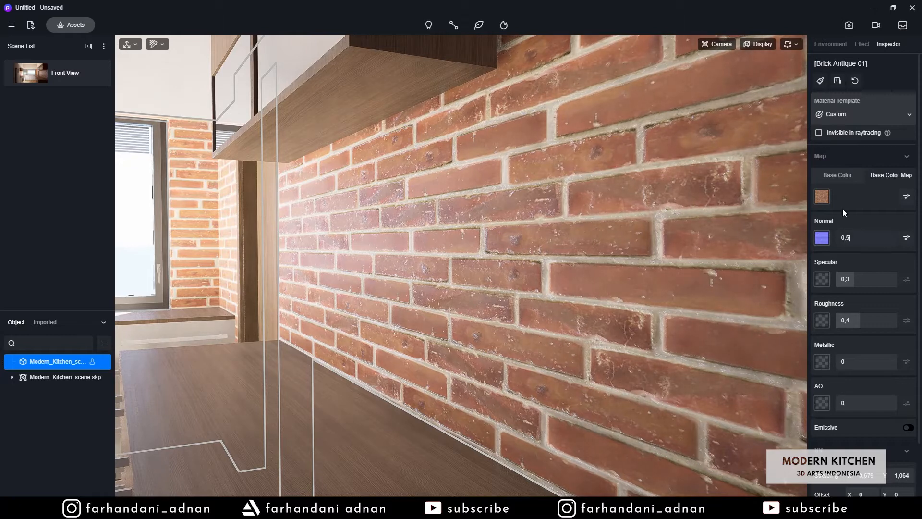
right_drag(625, 293, 273, 315)
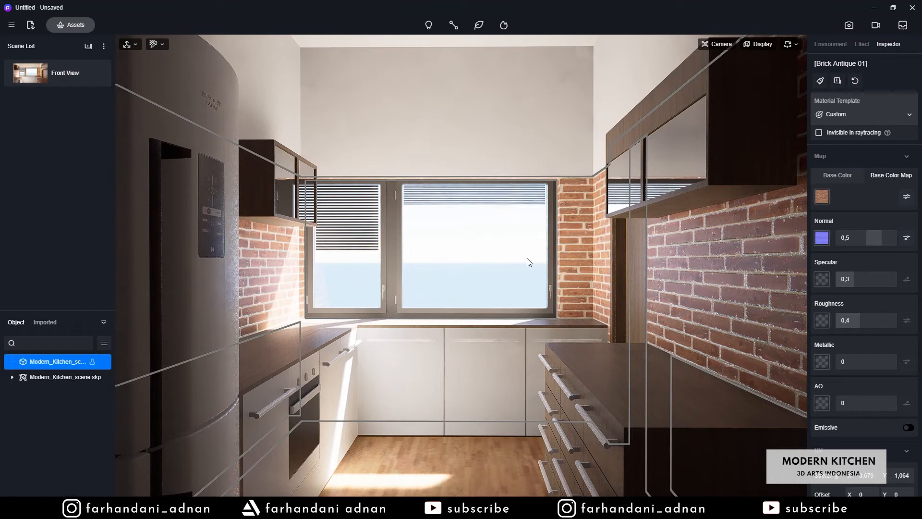
- Set the brick's Specular to 0,5 and load Bricks059_1K_Roughness.jpg as its Roughness map
click(846, 279)
text(0,5)
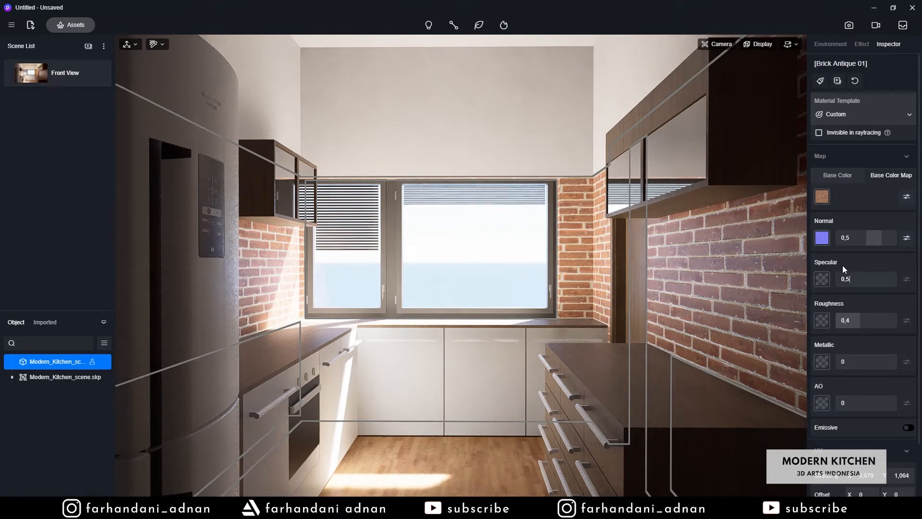
click(825, 318)
click(552, 217)
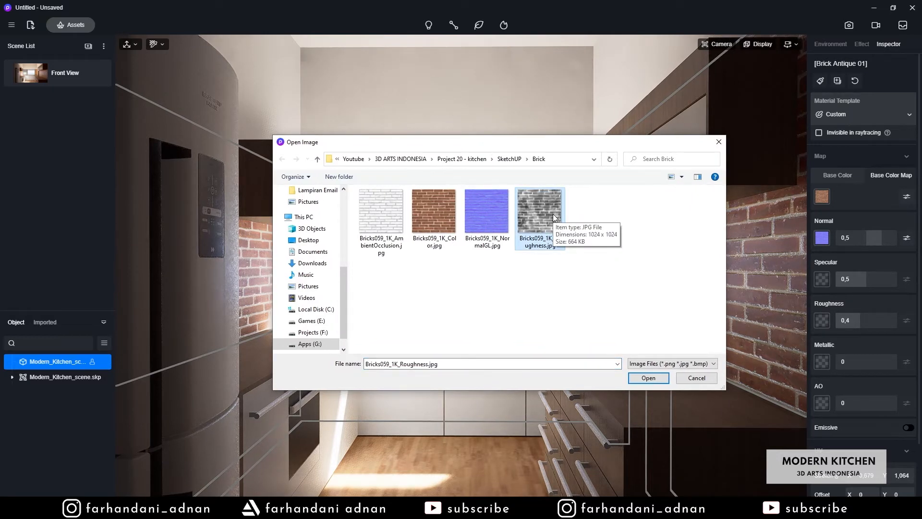
double_click(552, 215)
right_drag(769, 274, 669, 248)
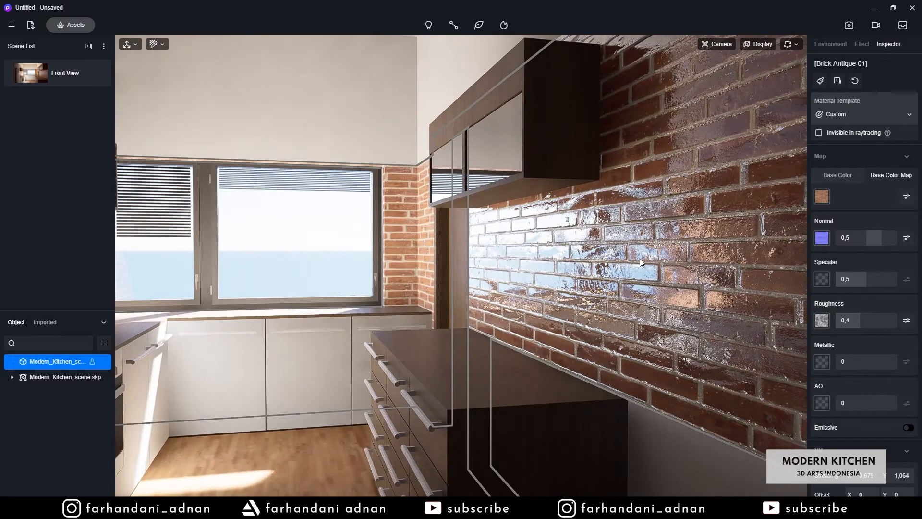
- Raise the brick material's Roughness to 0,62
drag(861, 321, 874, 321)
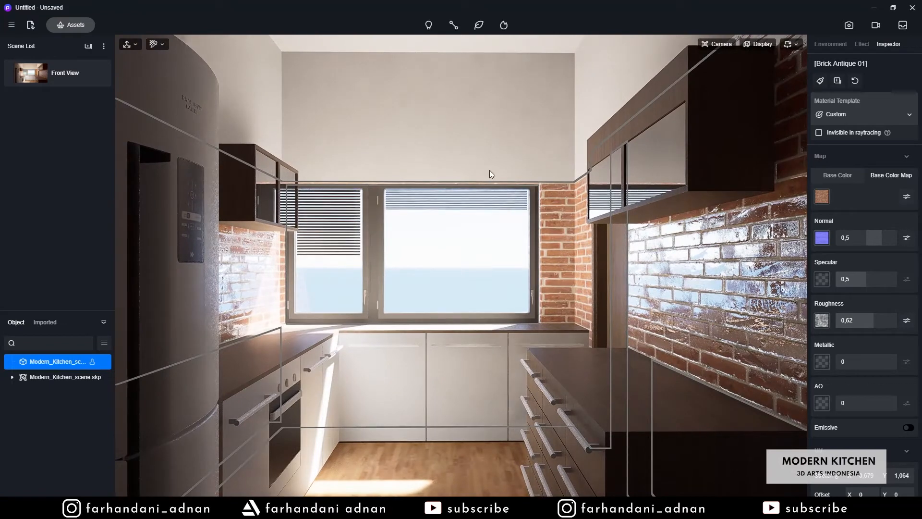
- Sample the window frame's material, switch it to a plain dark Base Color, and set Specular to 0,5 and Normal to 0
scroll(427, 307, up, 3)
right_drag(426, 307, 423, 417)
scroll(423, 417, up, 3)
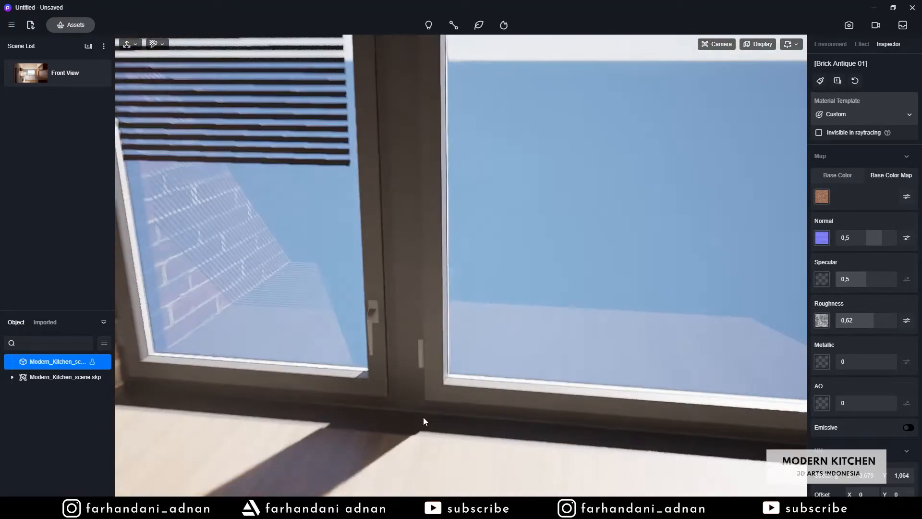
scroll(425, 355, down, 1)
key(i)
click(429, 282)
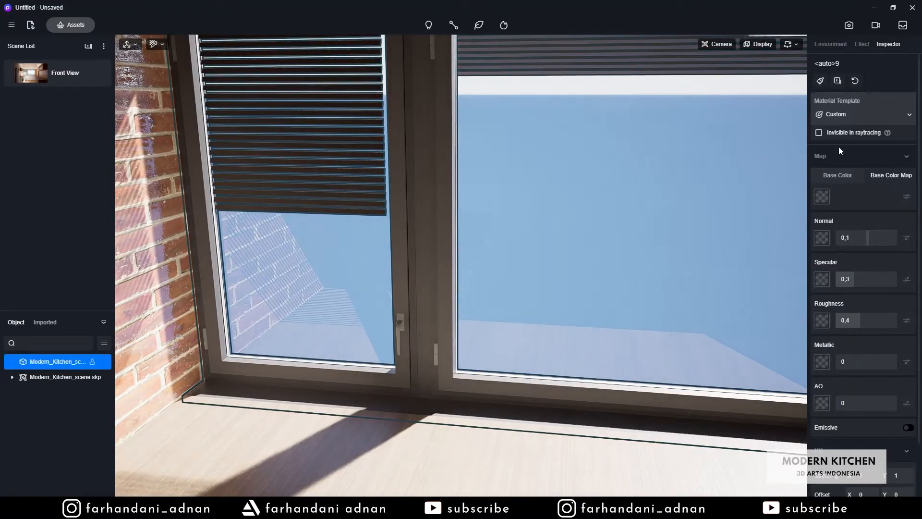
click(842, 175)
click(822, 196)
click(815, 253)
drag(815, 254, 867, 282)
click(851, 239)
text(0)
key(Return)
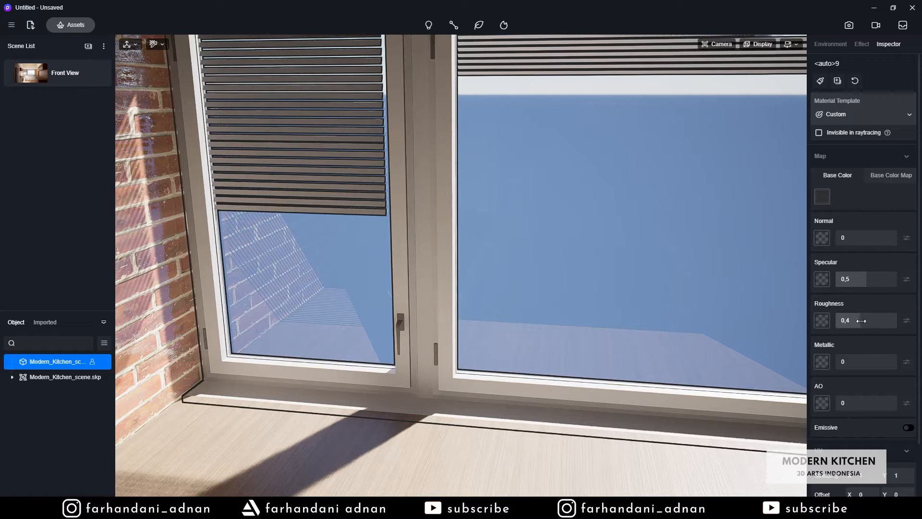
- Give the window frame material a Roughness of 0,38, a near-black Base Color and a Metallic value of 1
drag(861, 320, 854, 318)
click(821, 196)
drag(829, 250, 816, 267)
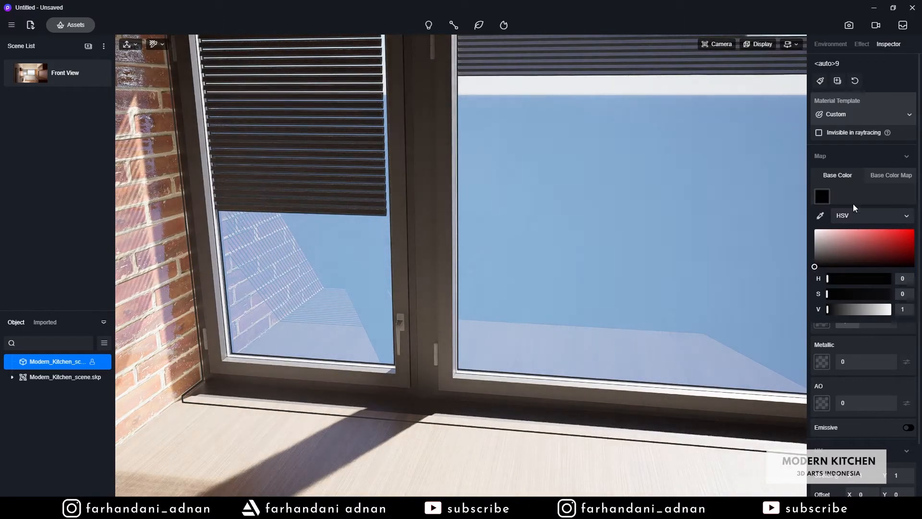
click(853, 204)
drag(846, 361, 896, 362)
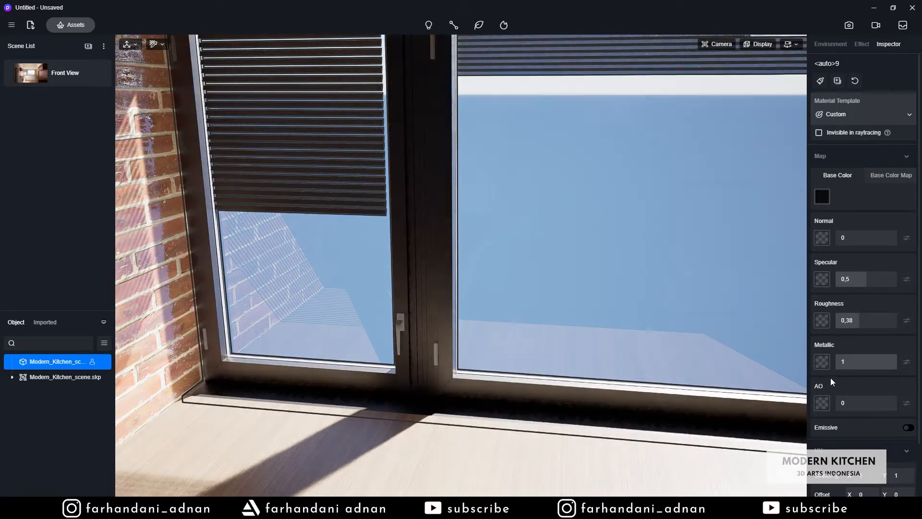
- Sample the window handle's material, set its Metallic to 1 and give it a light grey Base Color
right_drag(567, 384, 508, 427)
scroll(508, 427, up, 3)
key(i)
click(457, 381)
drag(841, 363, 914, 363)
click(823, 196)
drag(816, 257, 811, 236)
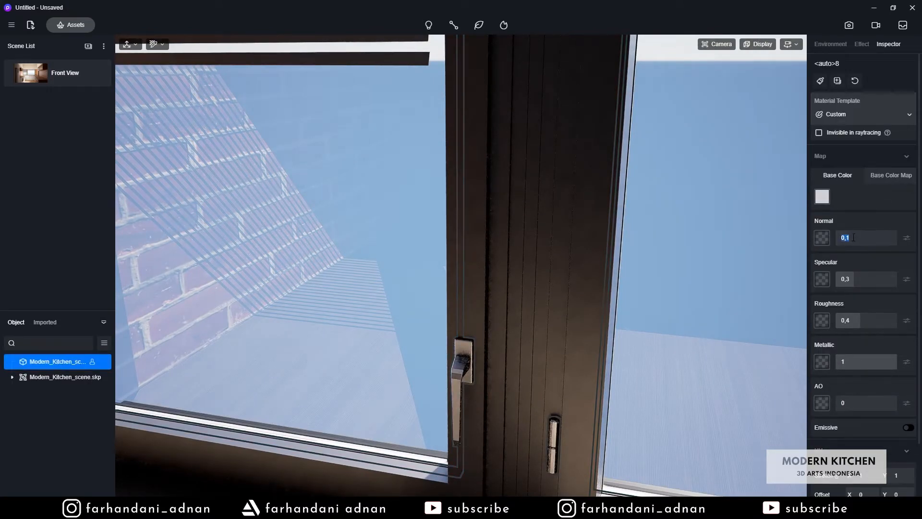
- Adjust the window handle material's Specular and lighten its Base Color slightly
double_click(845, 279)
click(823, 197)
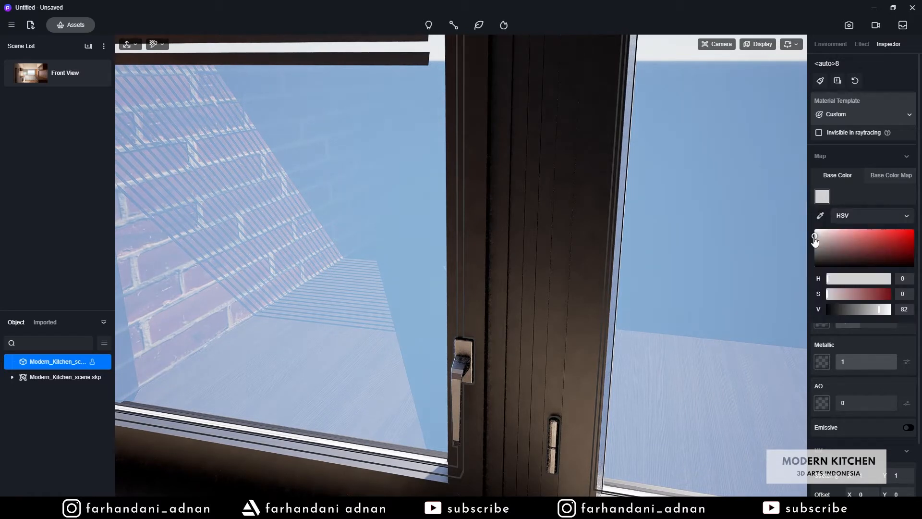
mouse_move(815, 238)
mouse_down()
mouse_move(815, 214)
mouse_move(815, 234)
mouse_up()
click(852, 196)
click(828, 199)
click(868, 218)
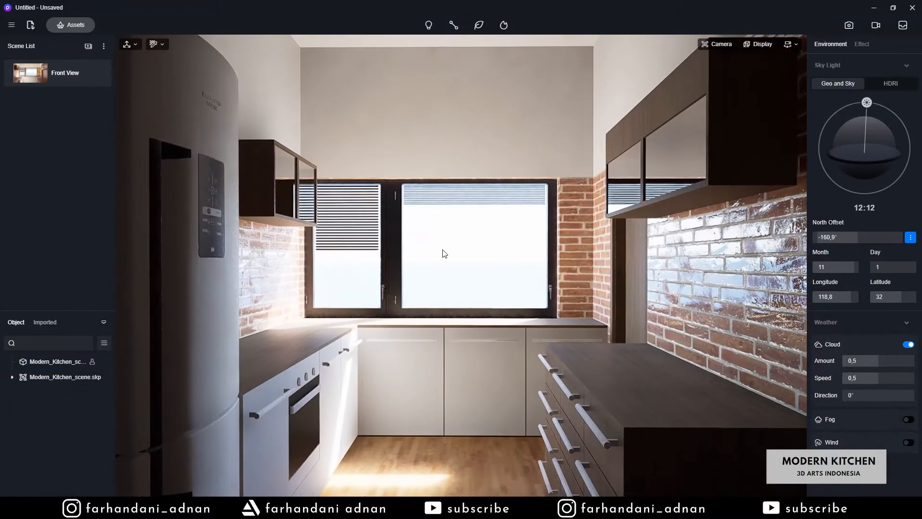
- Give the refrigerator's material a near-white Base Color and set its Normal to 0
click(212, 127)
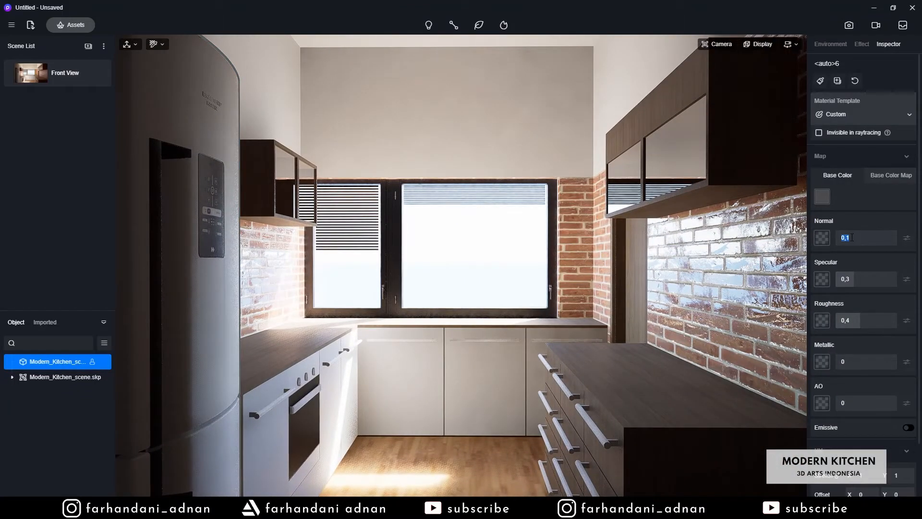
click(822, 196)
click(816, 238)
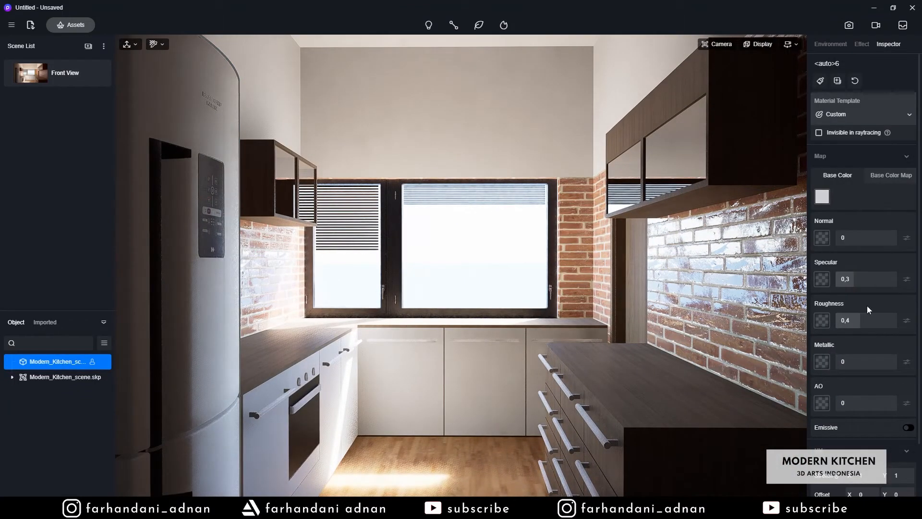
- Give the white cabinet fronts a light grey Base Color, with Specular 0,5, Normal 0 and Roughness 0,35
click(471, 353)
click(822, 197)
drag(815, 254, 815, 237)
click(834, 168)
drag(857, 276, 866, 278)
double_click(849, 240)
double_click(850, 320)
double_click(856, 320)
text(0,35)
- Turn the cabinet handles' material into metal, adjusting its Base Color and Specular
scroll(453, 373, down, 5)
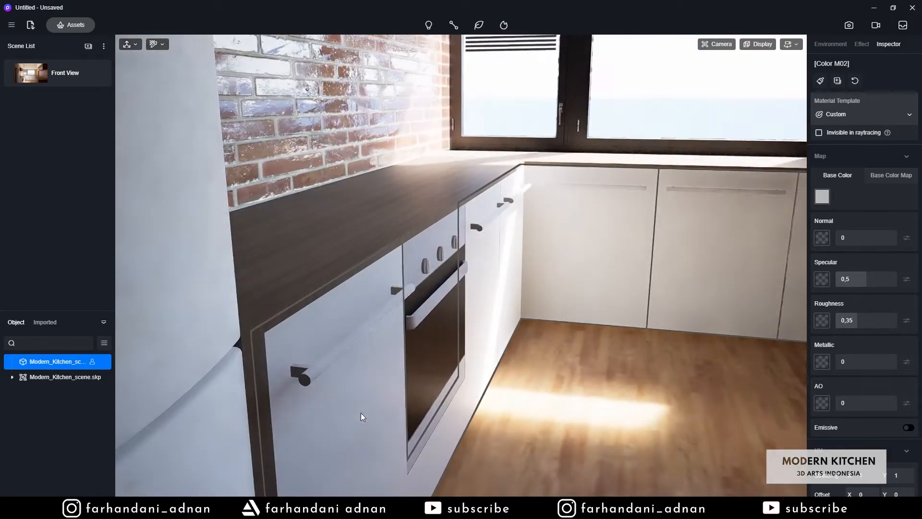
click(336, 356)
click(822, 196)
click(822, 196)
double_click(850, 279)
- Set the oven panel and handle material to Metallic 1, a light grey Base Color and Specular 0,5
right_drag(481, 303, 396, 339)
scroll(465, 296, up, 2)
click(577, 270)
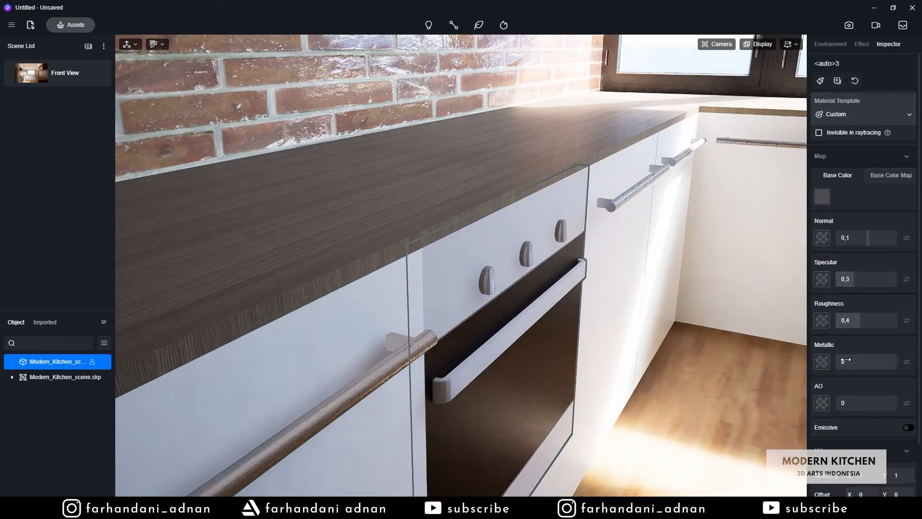
drag(846, 361, 896, 362)
click(822, 196)
drag(816, 252, 814, 235)
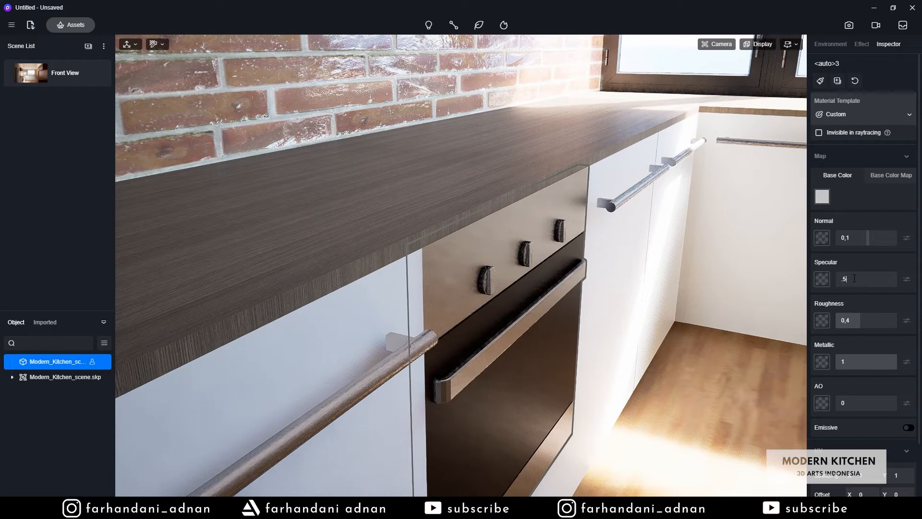
- Sample the oven door's material, make its Base Color near-black and set Metallic to 1
click(546, 376)
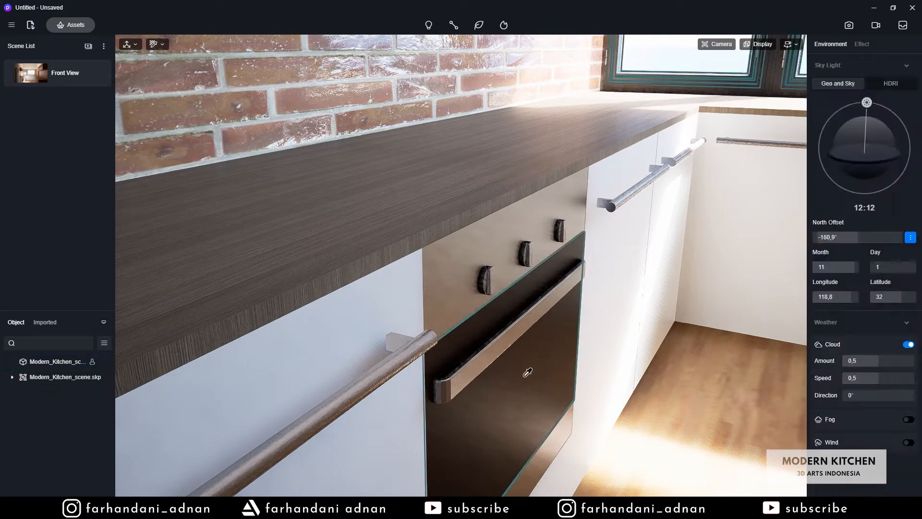
click(821, 197)
drag(815, 268, 814, 266)
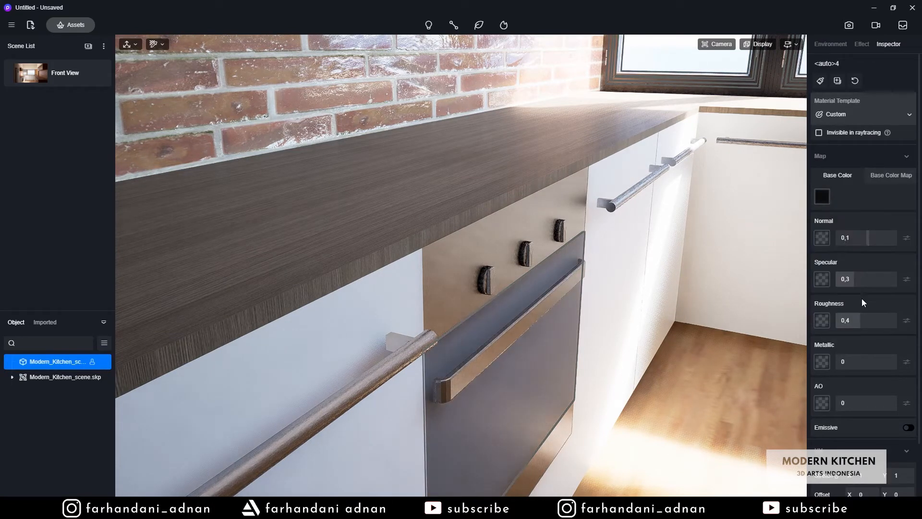
drag(845, 361, 896, 361)
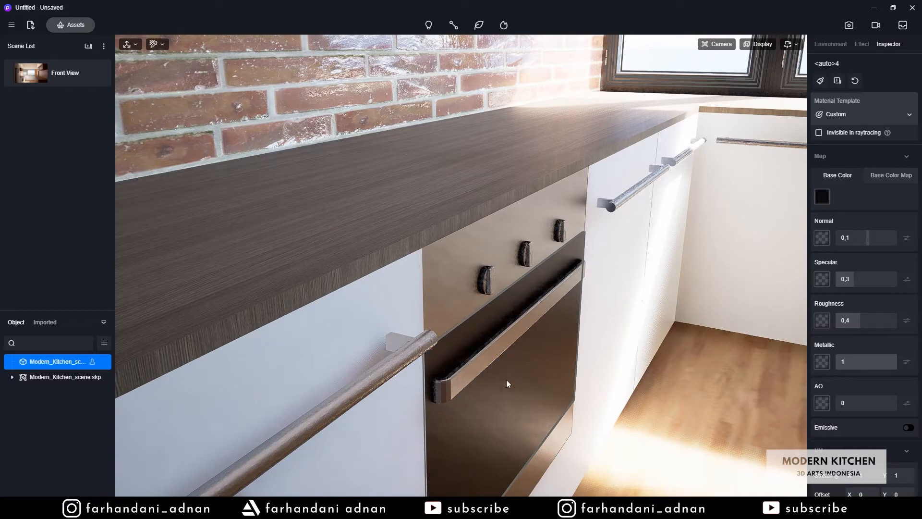
- Set the oven door material's Normal to 0, Specular to 0,5 and Roughness to 0,24
right_drag(506, 379, 528, 377)
click(849, 238)
click(853, 280)
text(0,5)
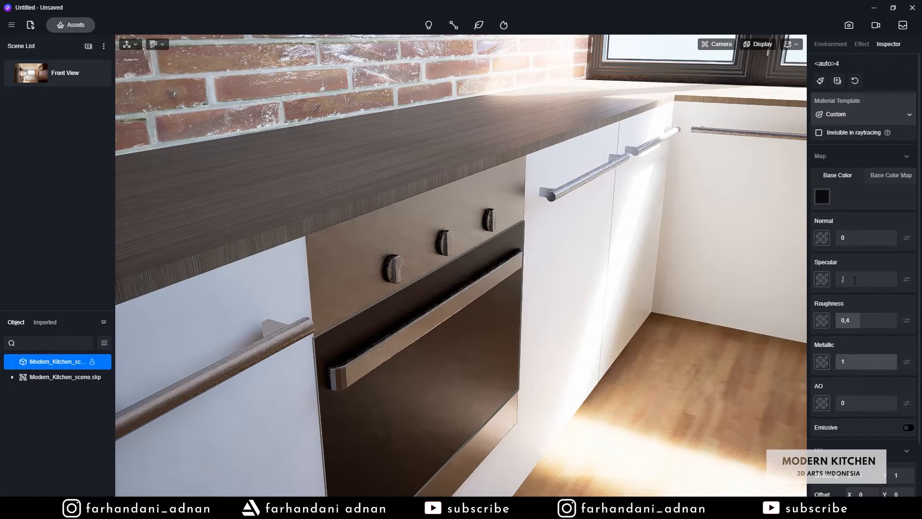
right_drag(465, 335, 482, 333)
scroll(482, 333, up, 2)
drag(860, 320, 847, 320)
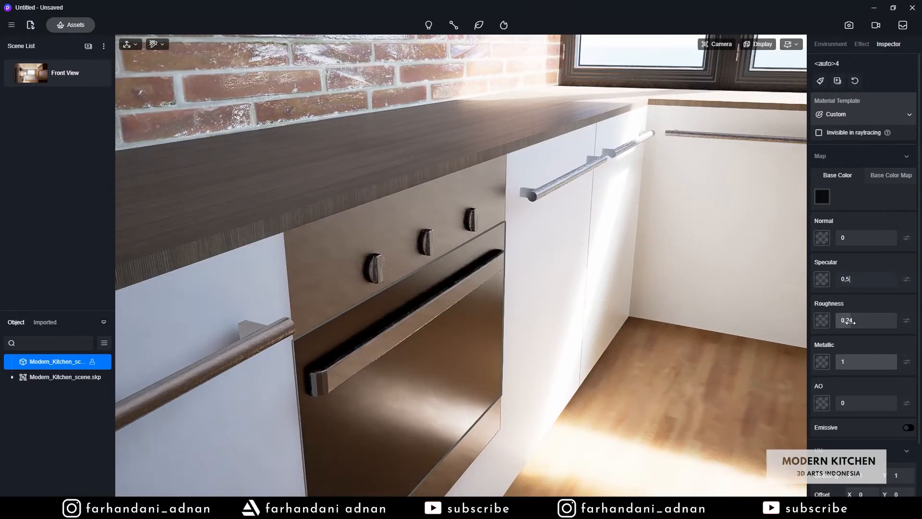
- Apply the Light Brickwork Solid Wood Floor2 material from the library's Wood Floor category to the kitchen floor
scroll(556, 290, down, 4)
right_drag(519, 293, 471, 270)
click(471, 270)
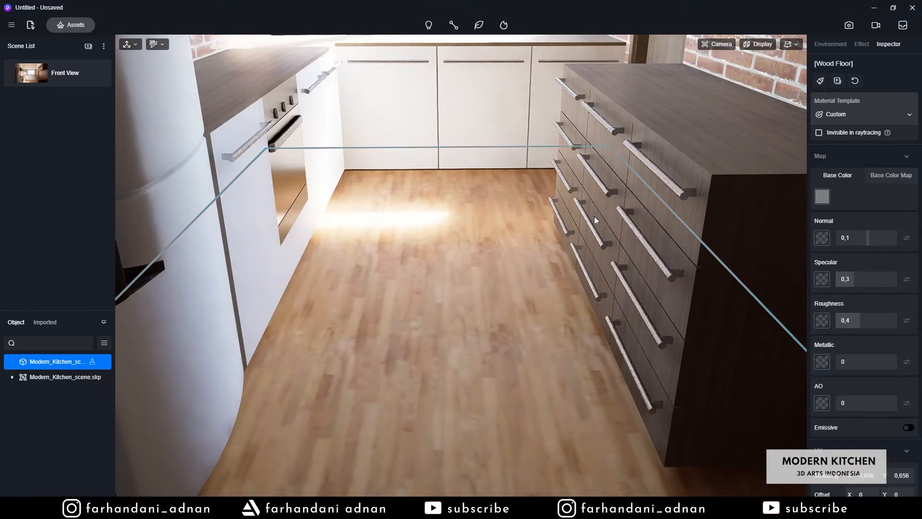
click(70, 24)
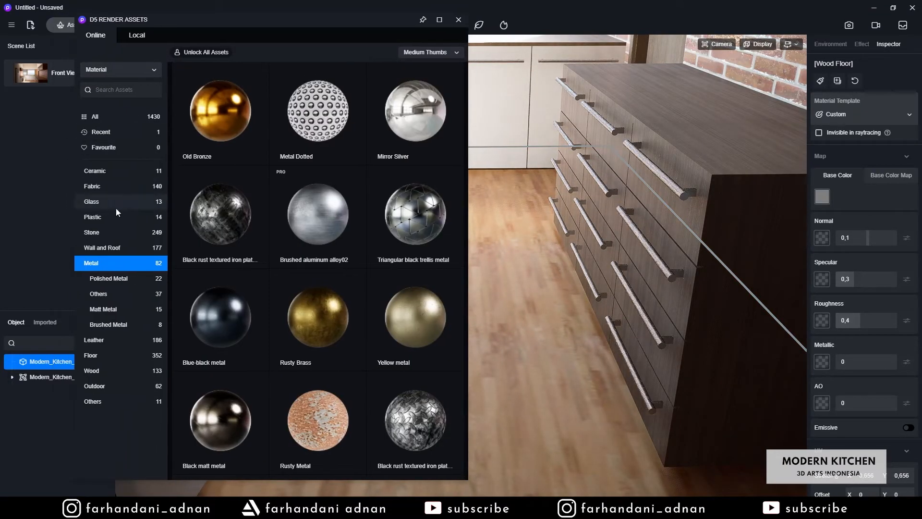
click(105, 369)
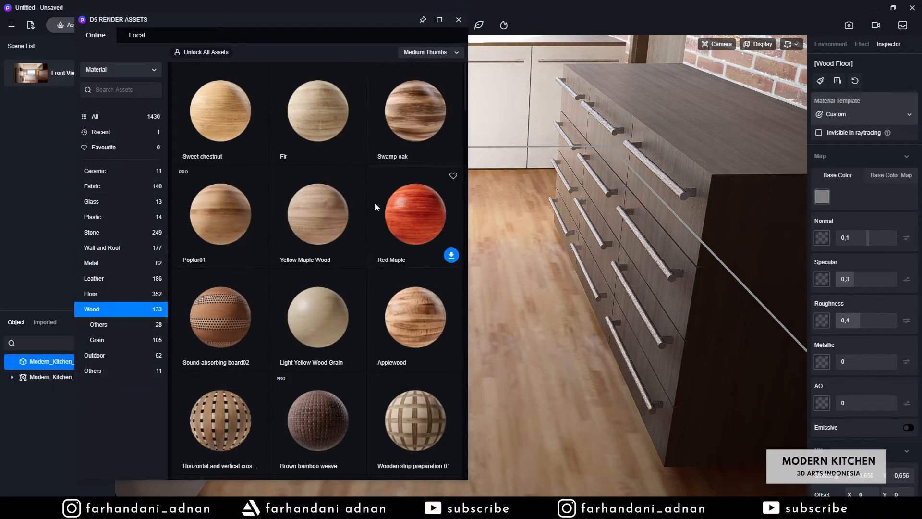
click(117, 294)
click(104, 339)
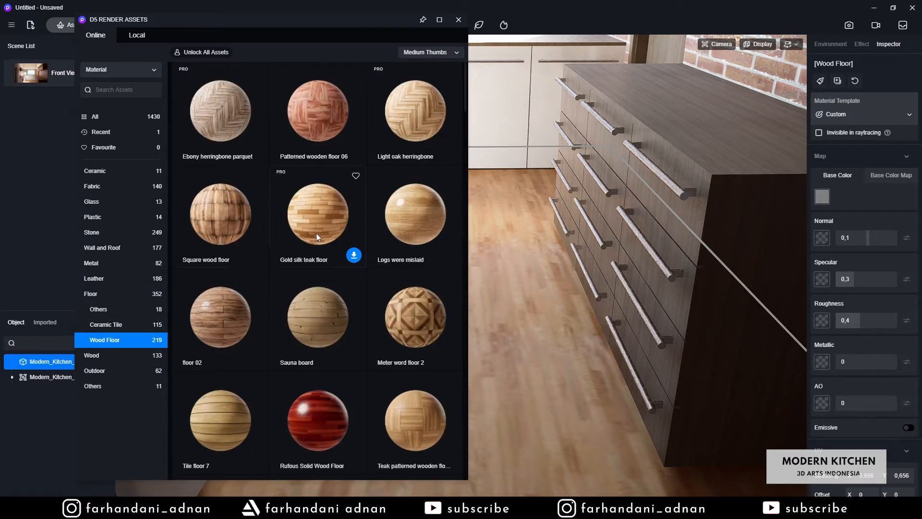
scroll(316, 233, down, 5)
drag(238, 348, 491, 297)
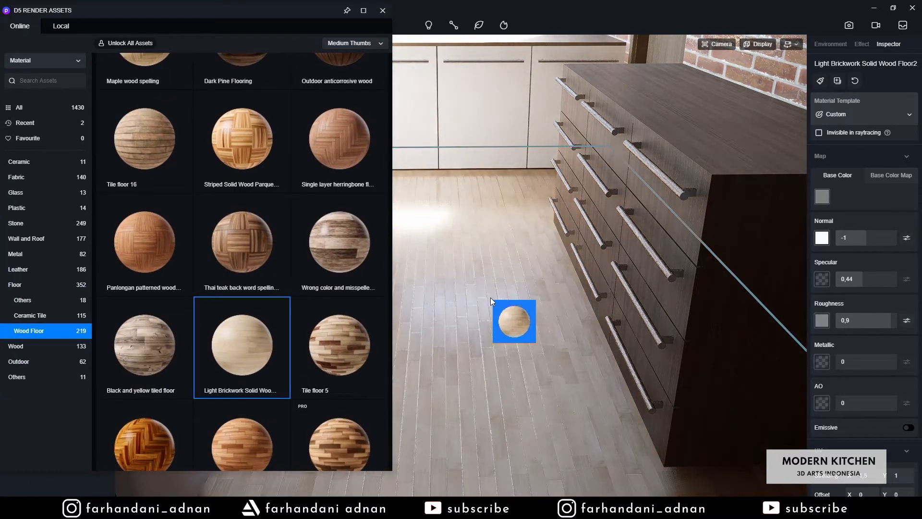
- Enlarge the floor's plank pattern by setting the material's UV Stretch X to 1
right_drag(458, 305, 437, 356)
scroll(437, 356, up, 2)
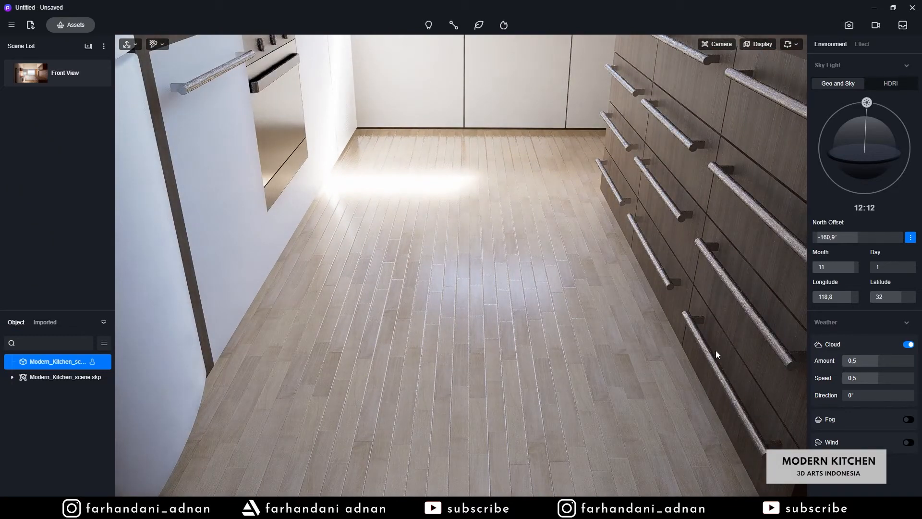
click(508, 222)
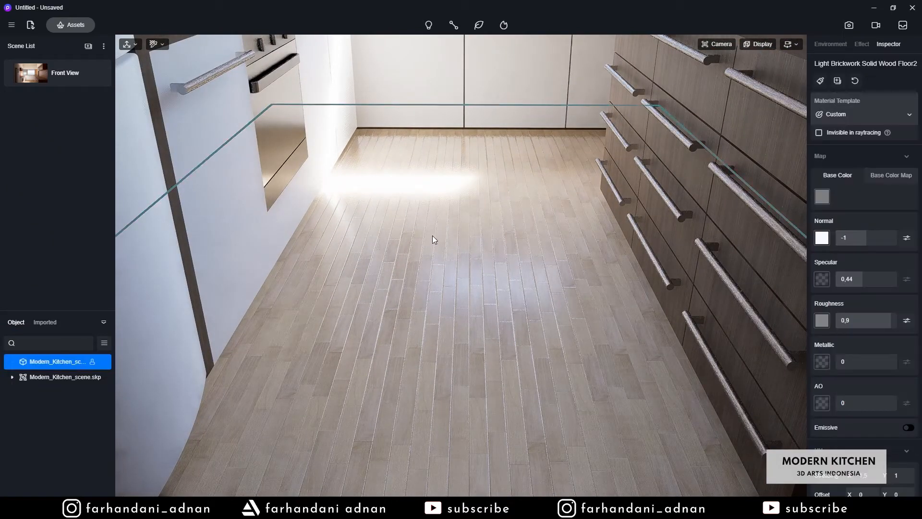
scroll(826, 391, down, 2)
drag(861, 412, 828, 411)
click(861, 410)
text(1)
key(Return)
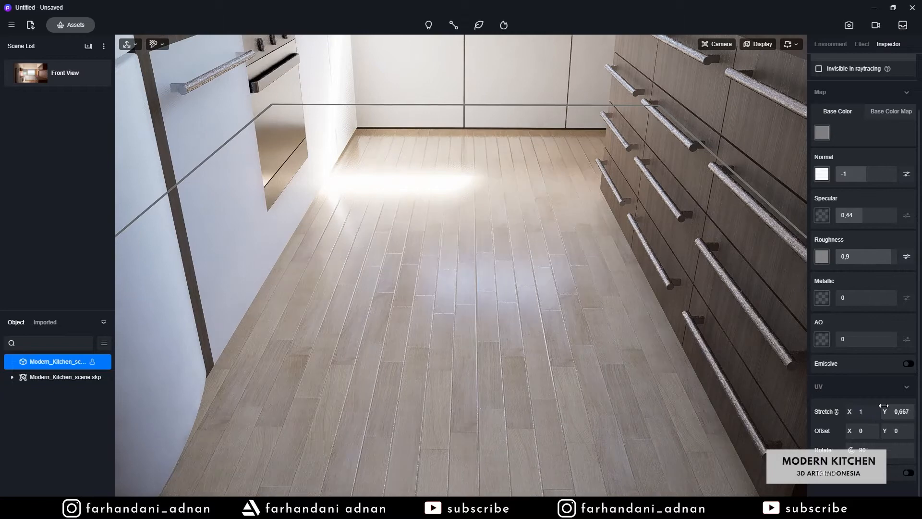
- Sample the wall above the window, give its material a light grey Base Color and set Roughness to 0,9
scroll(531, 335, down, 3)
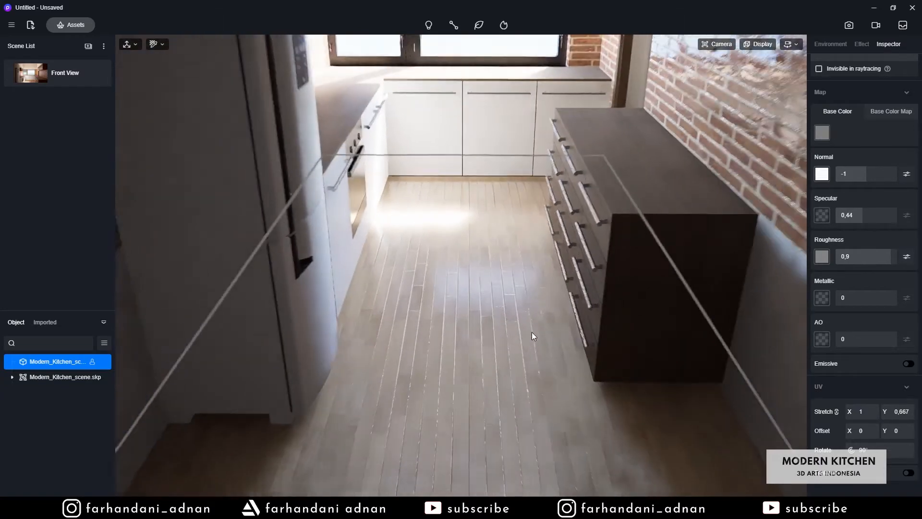
right_drag(532, 332, 493, 140)
click(494, 144)
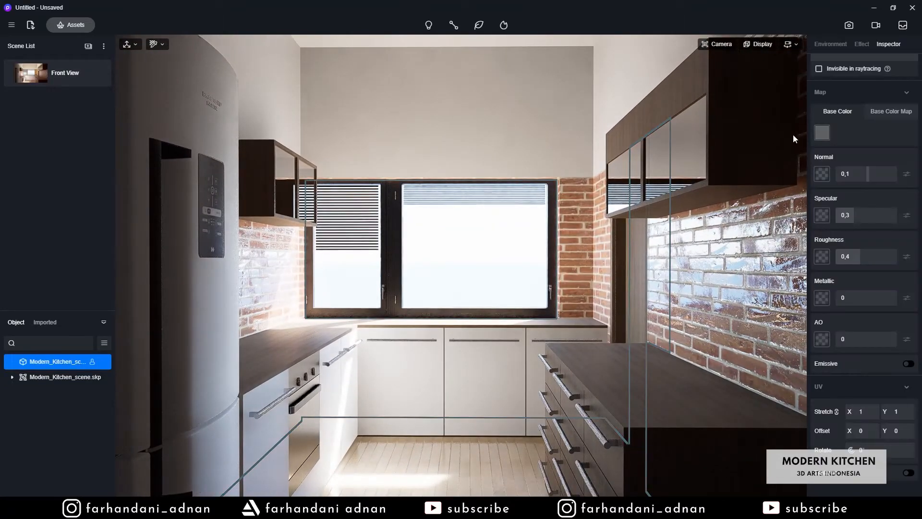
click(822, 133)
drag(840, 256, 890, 256)
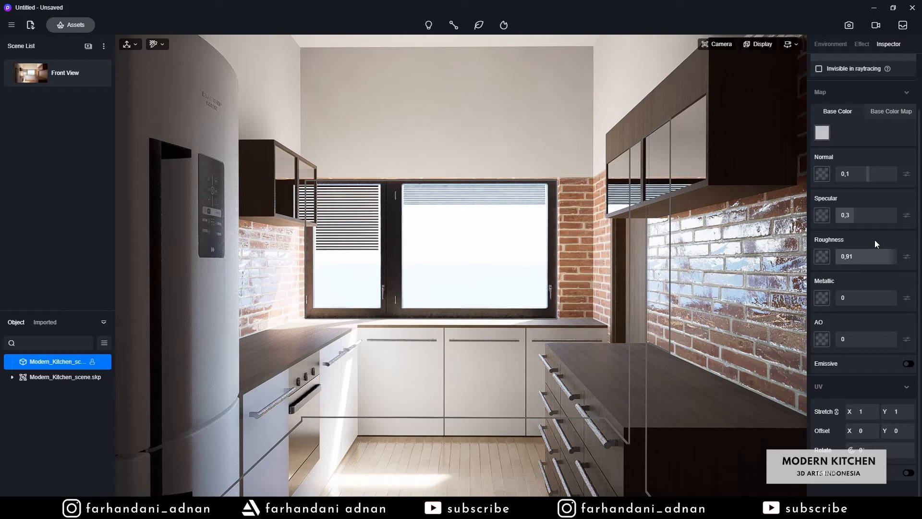
click(843, 254)
text(0,9)
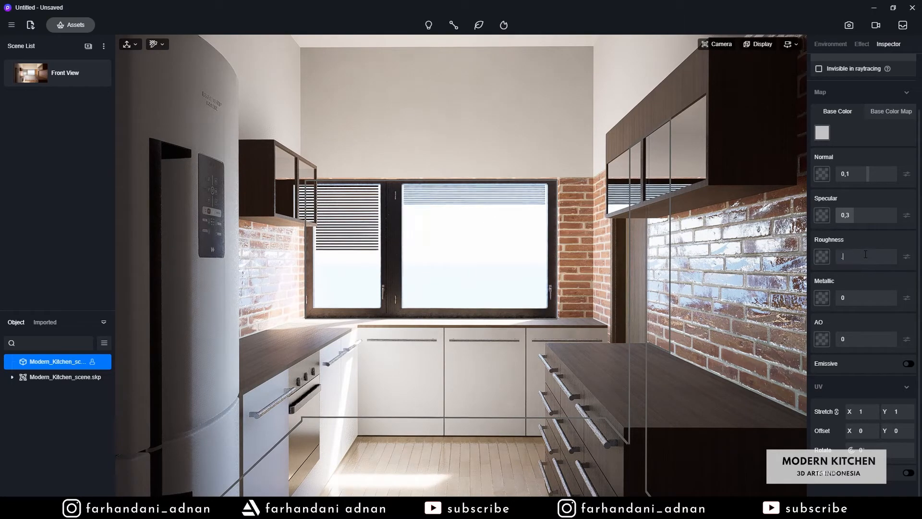
- Set the wall material's Normal to 0 and Specular to 0,5
click(850, 173)
text(0)
click(849, 213)
text(0,5)
right_drag(518, 292, 518, 299)
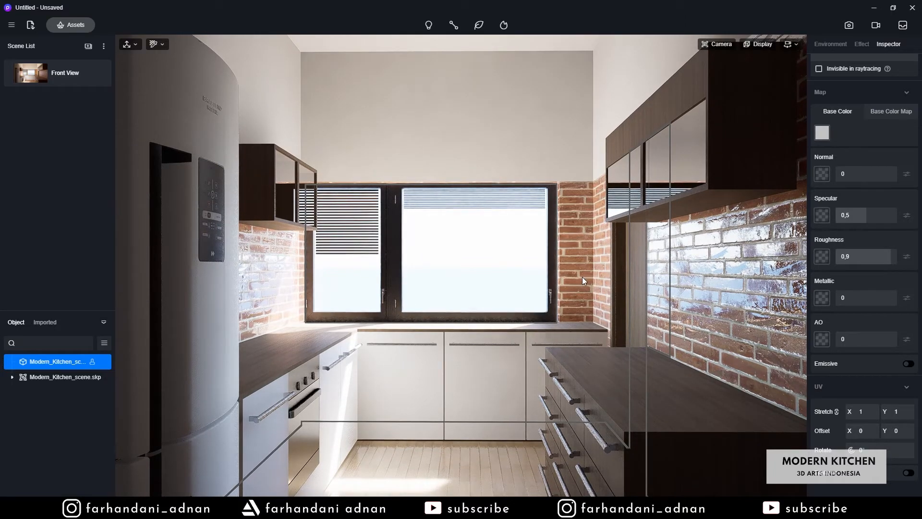
- Save the project under the name Kitchen_tutorial
click(12, 24)
mouse_move(24, 40)
click(140, 56)
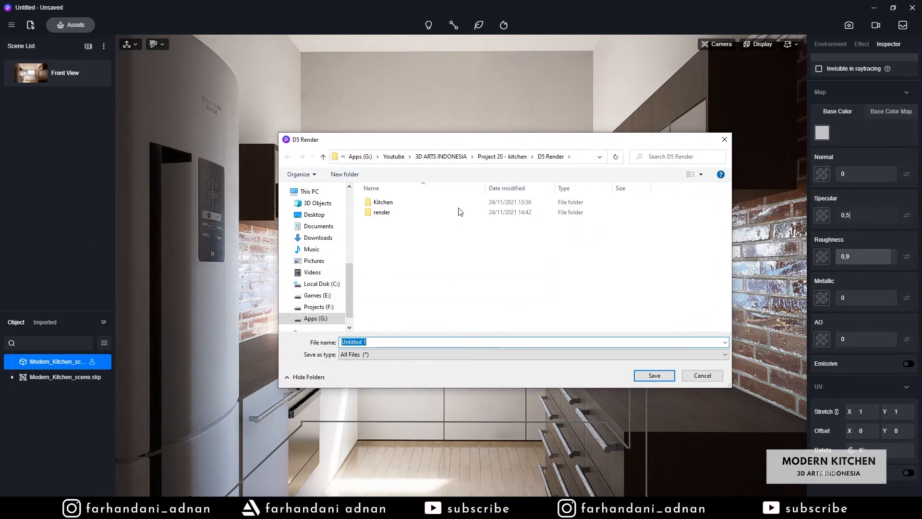
double_click(382, 203)
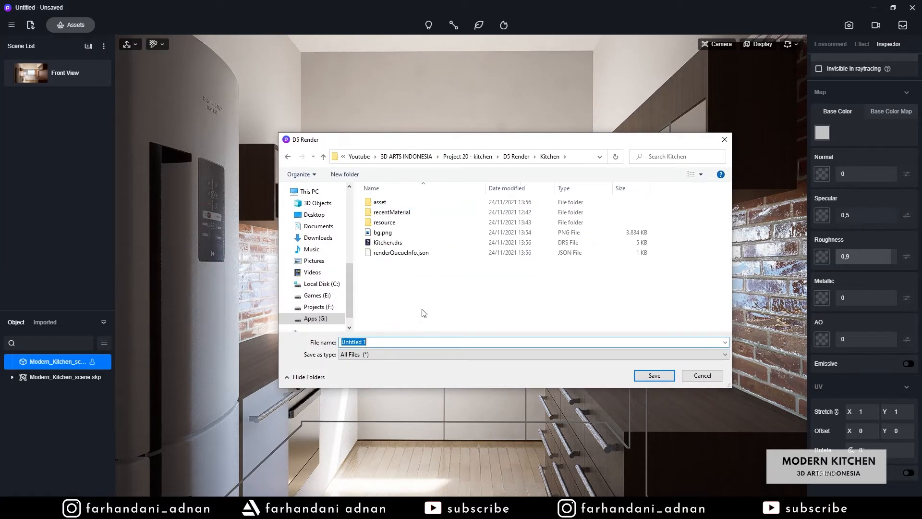
text(Kitchen_tutorial)
key(Return)
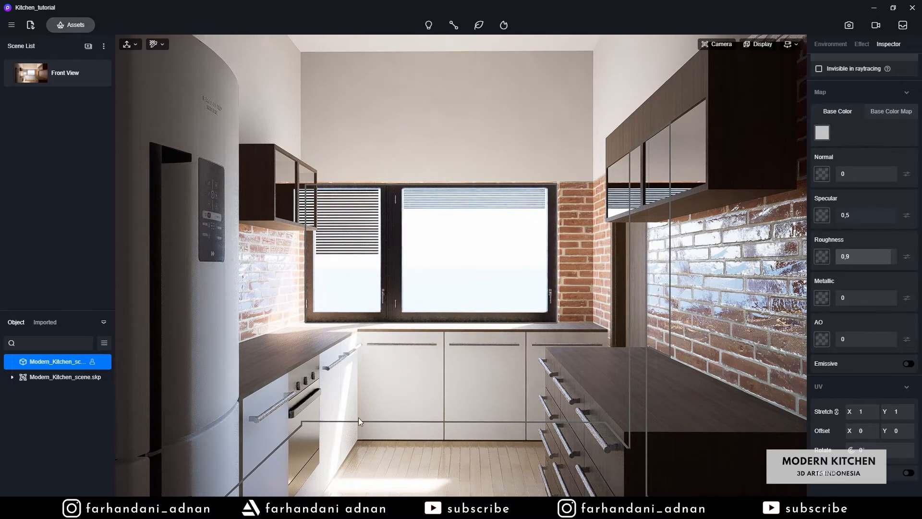
- Open the asset library, place its window over the viewport and switch it from Material to Model
click(75, 27)
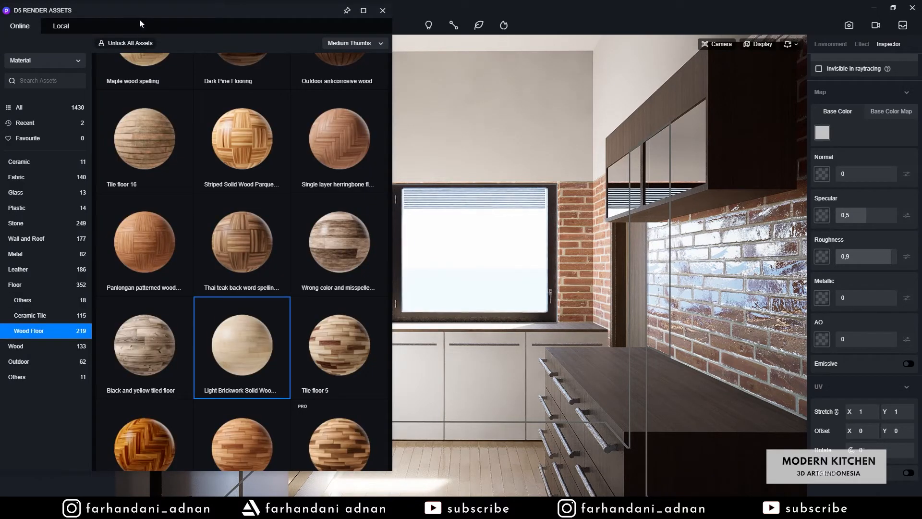
drag(98, 4, 215, 17)
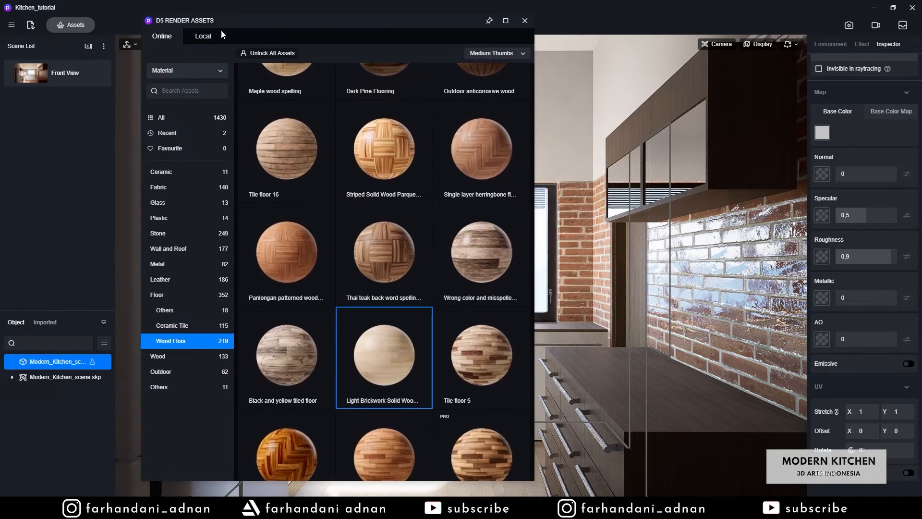
click(188, 71)
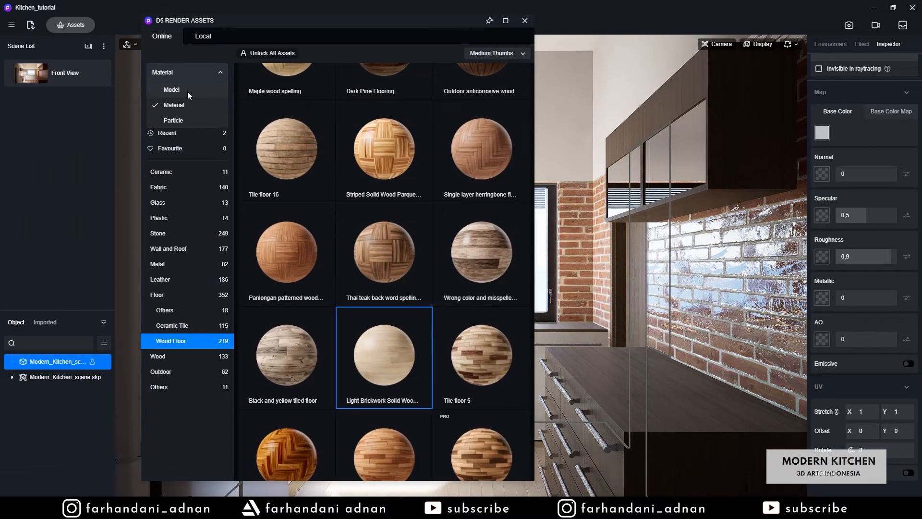
click(187, 90)
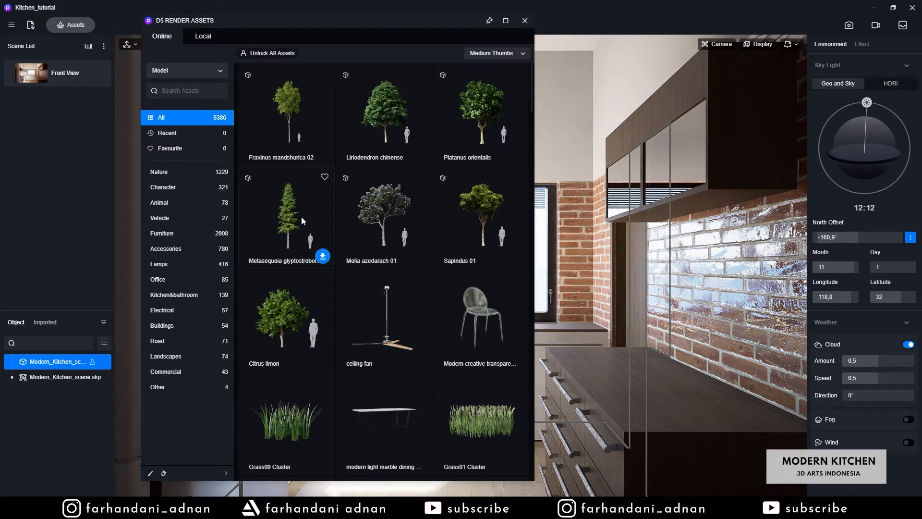
scroll(457, 324, down, 3)
scroll(457, 324, down, 3)
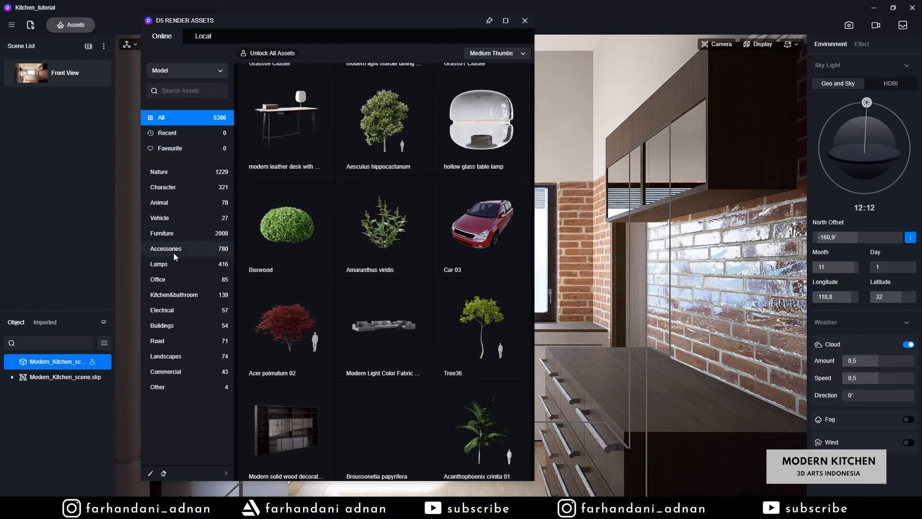
- Browse the Furniture models in the asset library, then close the library
click(175, 234)
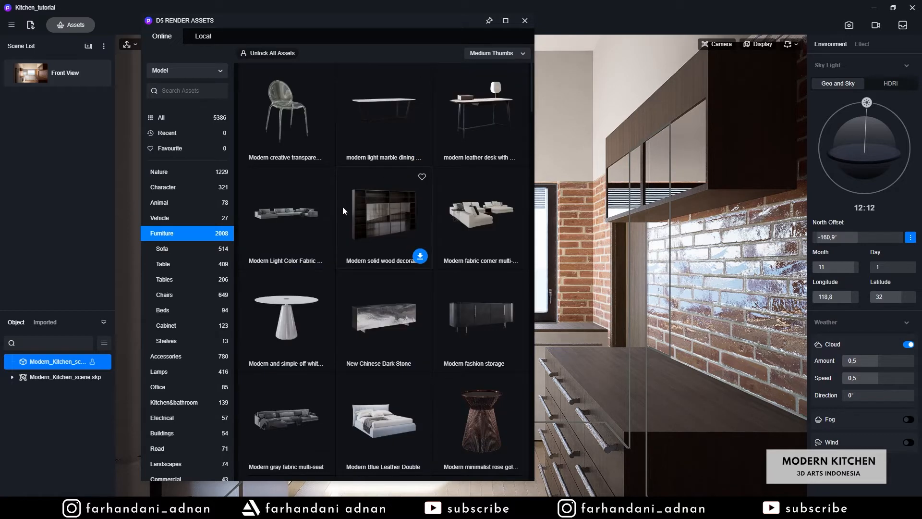
scroll(342, 209, down, 8)
scroll(343, 216, down, 12)
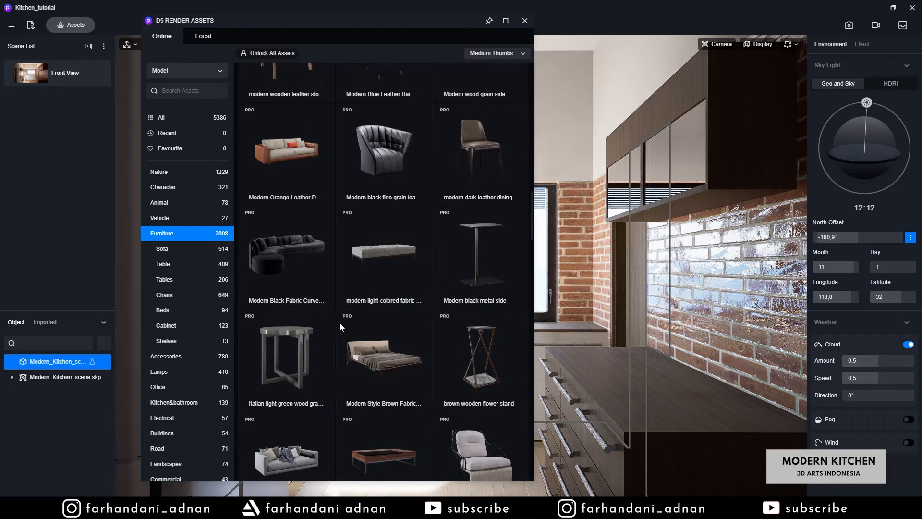
scroll(349, 310, up, 3)
scroll(351, 274, up, 1)
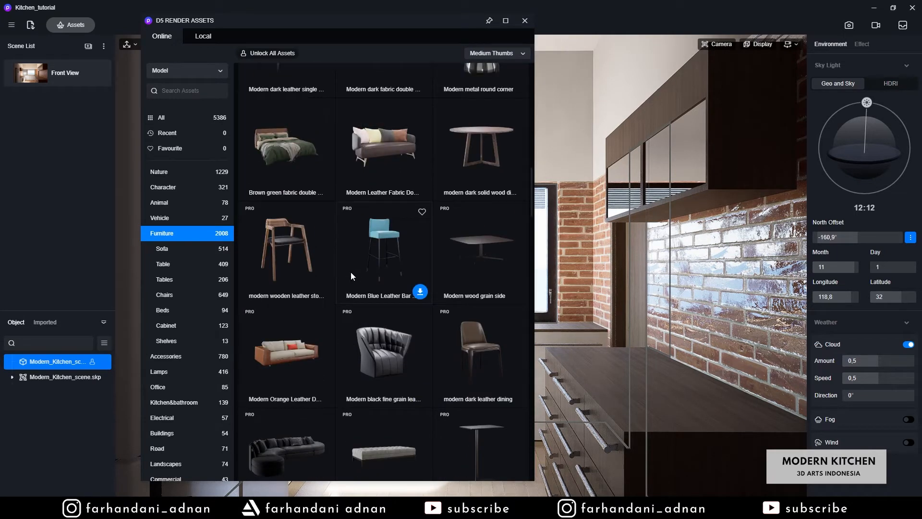
scroll(358, 208, up, 4)
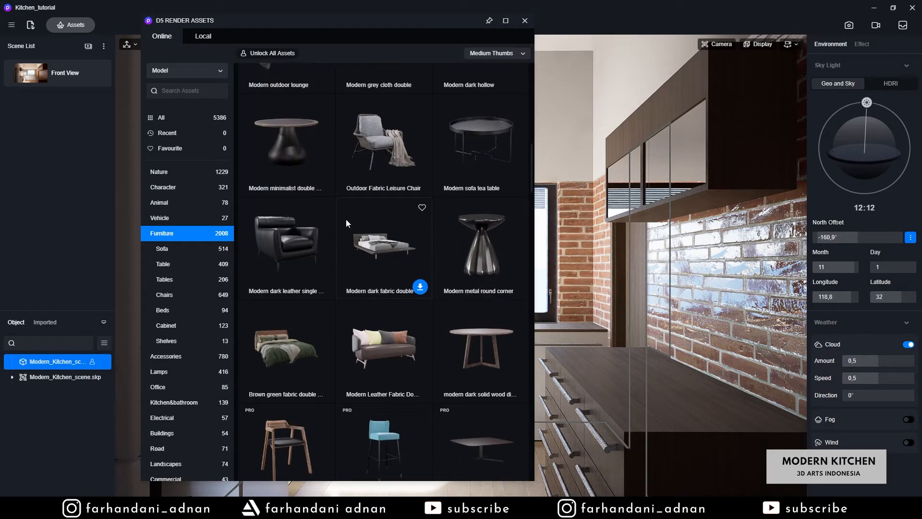
scroll(377, 267, down, 4)
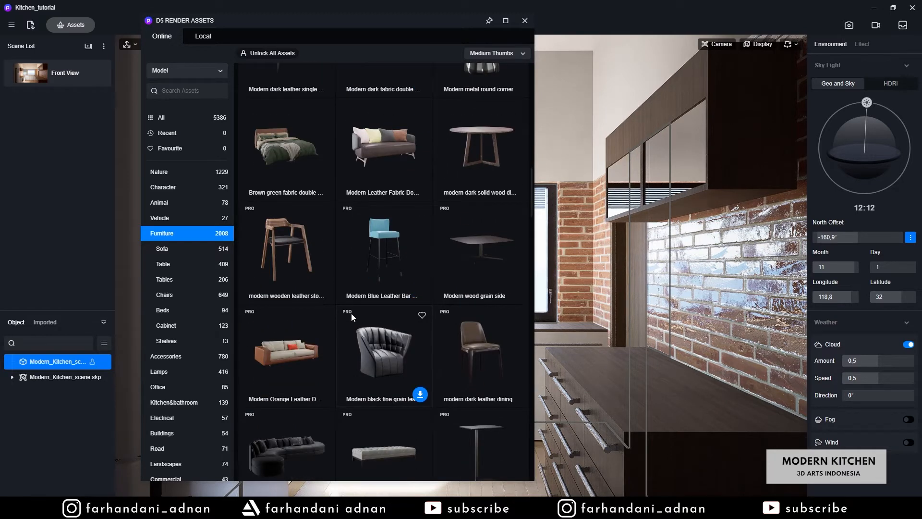
scroll(351, 315, down, 2)
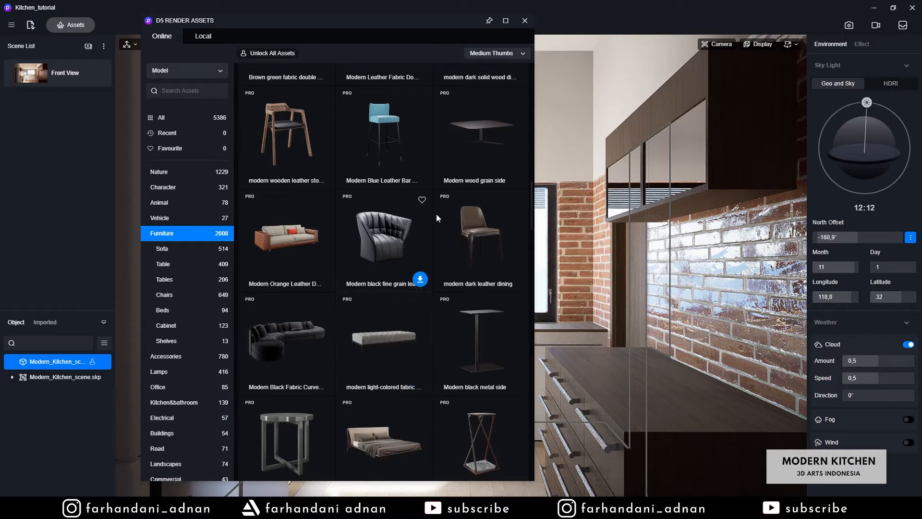
click(525, 20)
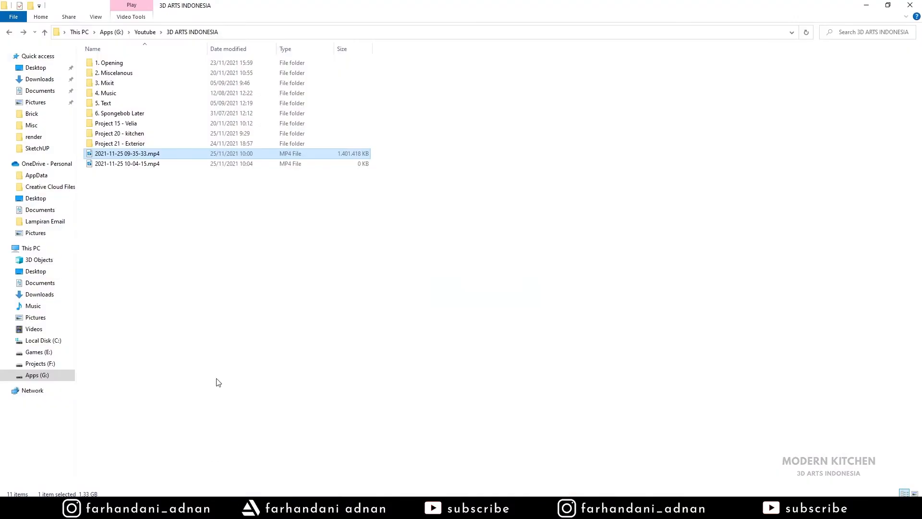
- In File Explorer, open Project 20 - kitchen's Asset/Model/FBX folder and check the contents of its Twinmotion and D5 Render tutorial subfolders
double_click(136, 134)
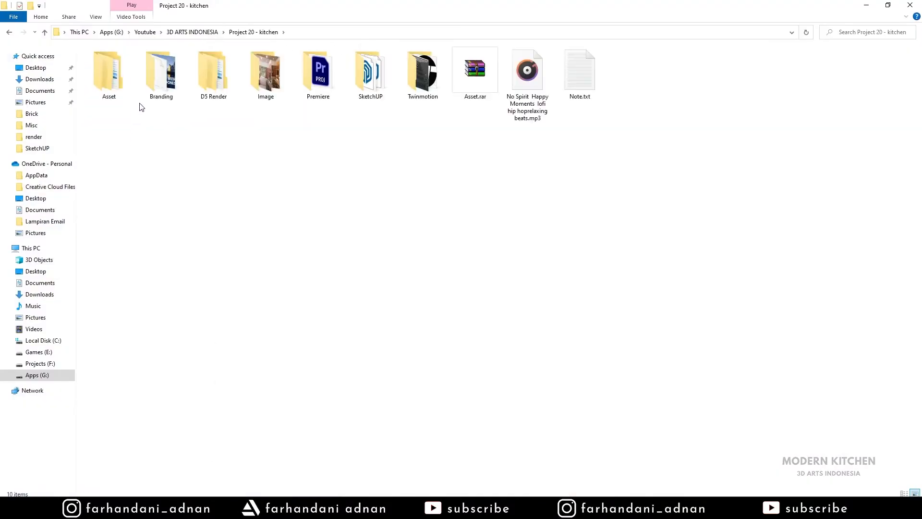
double_click(107, 76)
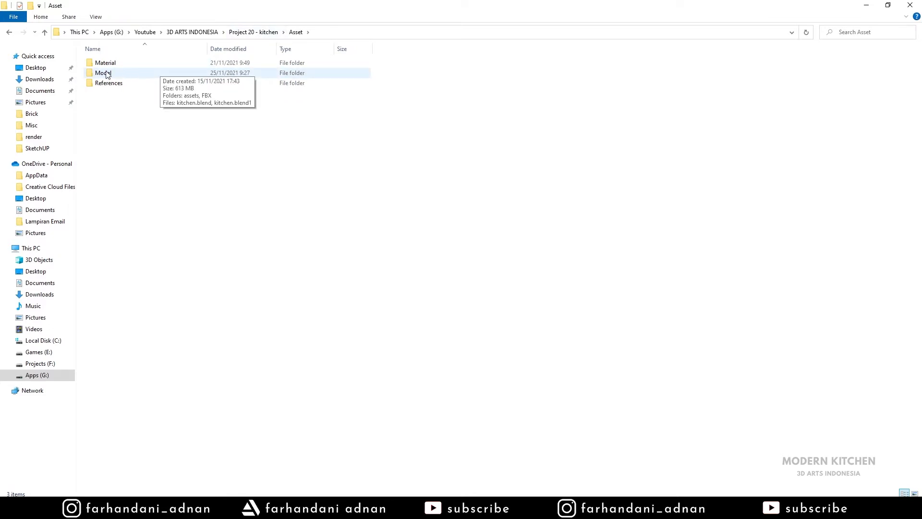
double_click(124, 76)
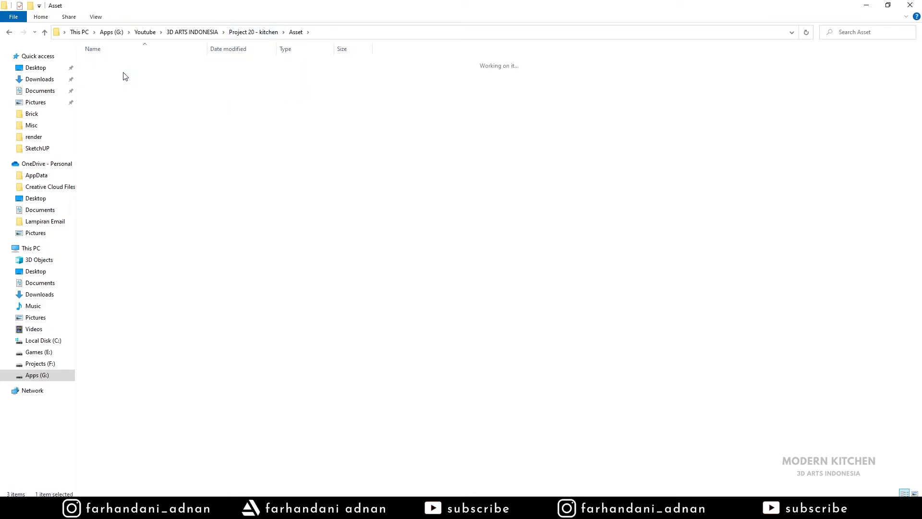
double_click(124, 76)
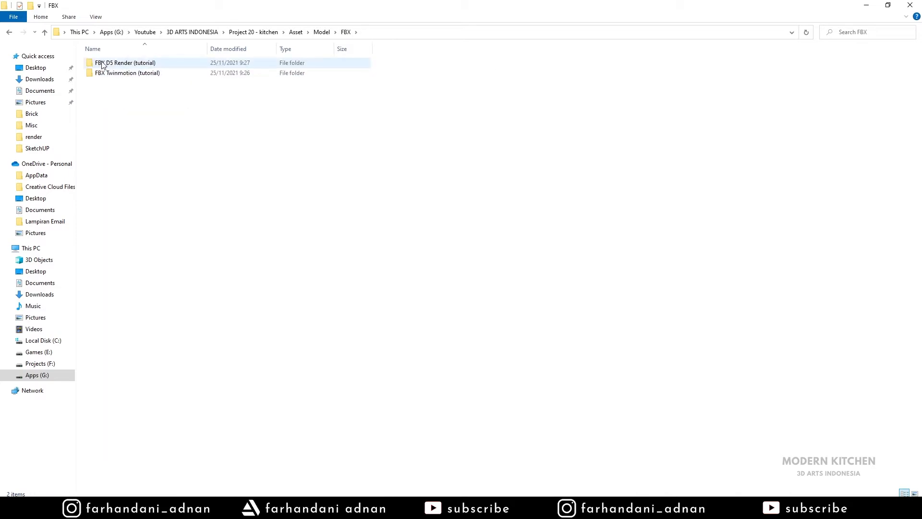
double_click(127, 74)
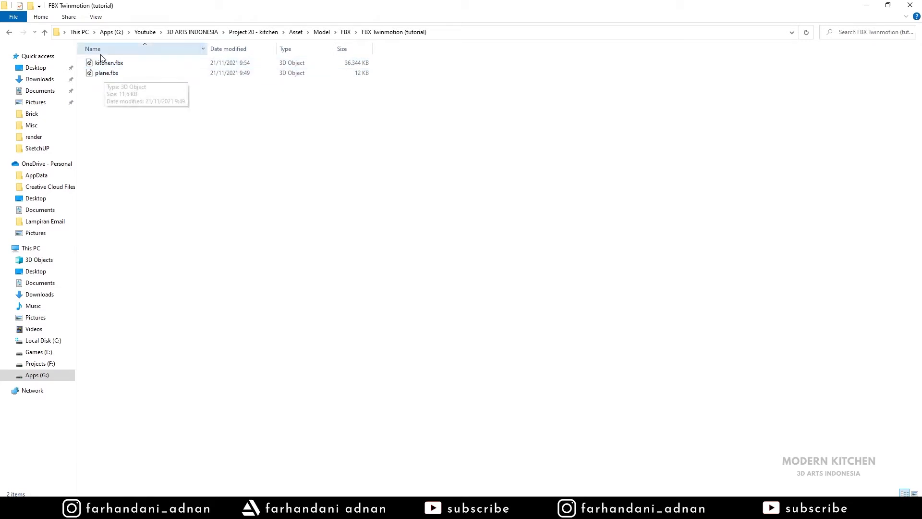
click(10, 32)
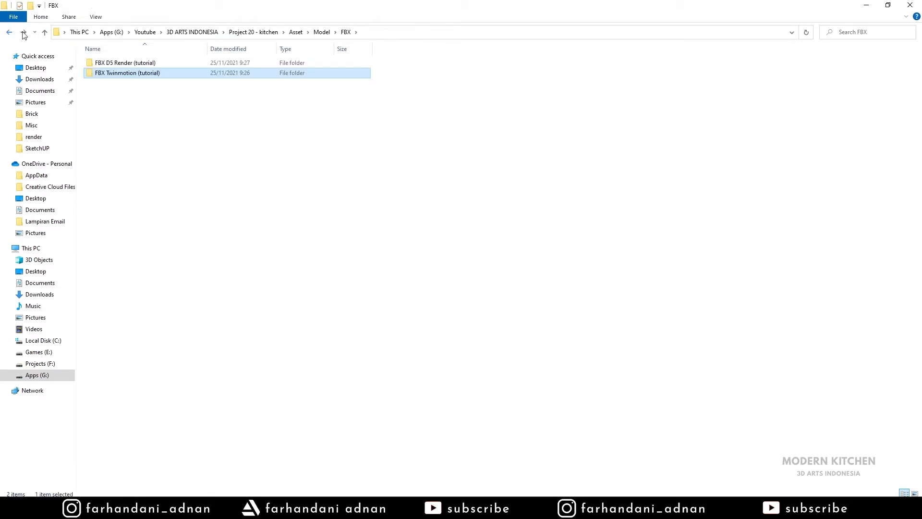
click(131, 96)
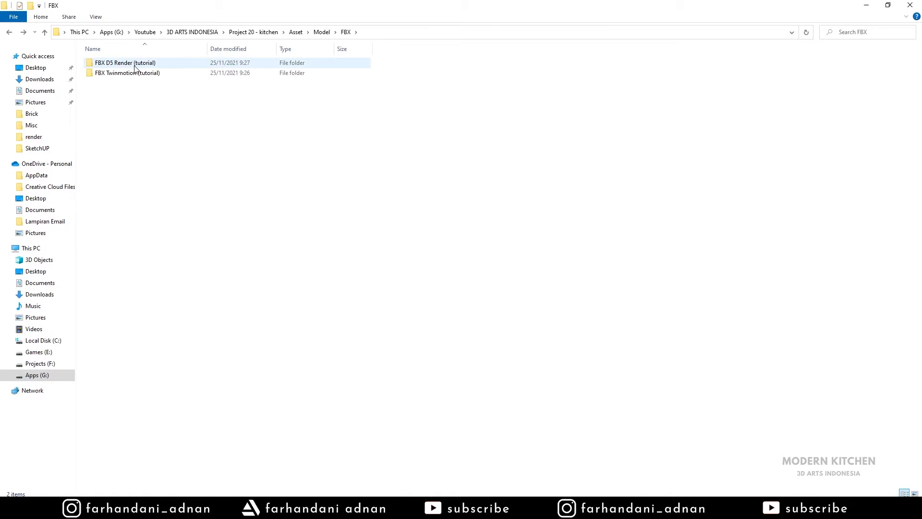
double_click(118, 68)
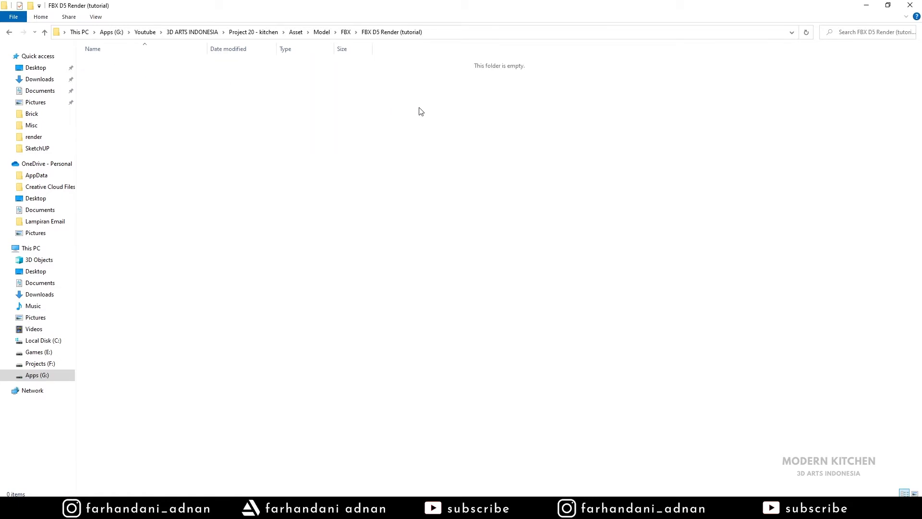
- Copy all the FBX files from basket of fruit.fbx to tea_set.fbx in SketchUP/Asset/Misc, leaving out breadbox.dae
click(9, 33)
click(9, 32)
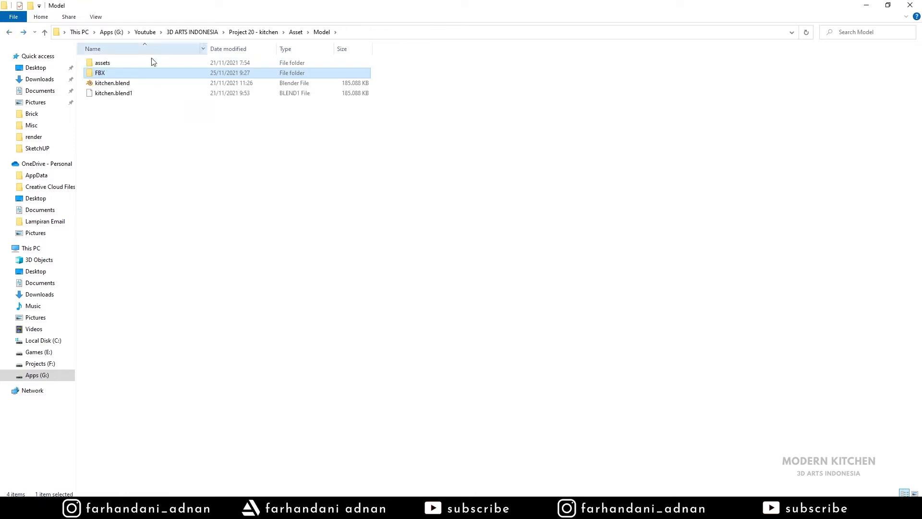
click(12, 35)
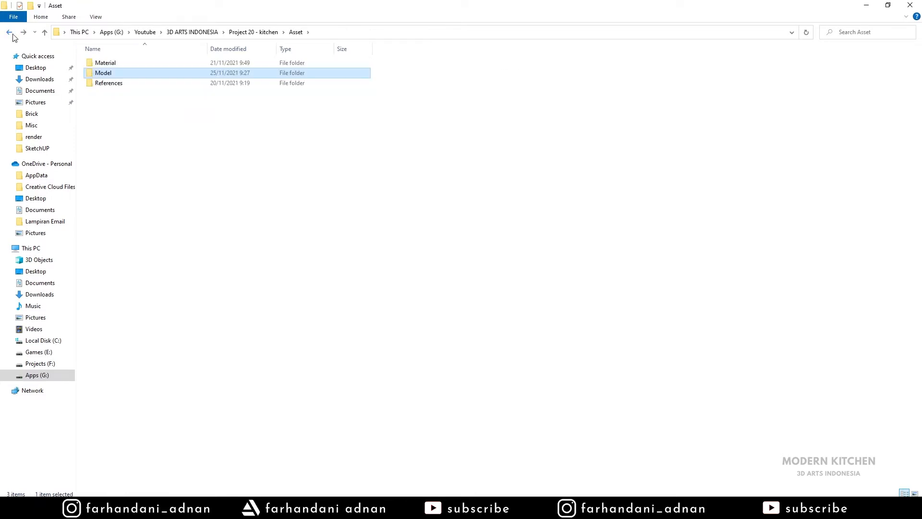
click(13, 35)
double_click(382, 82)
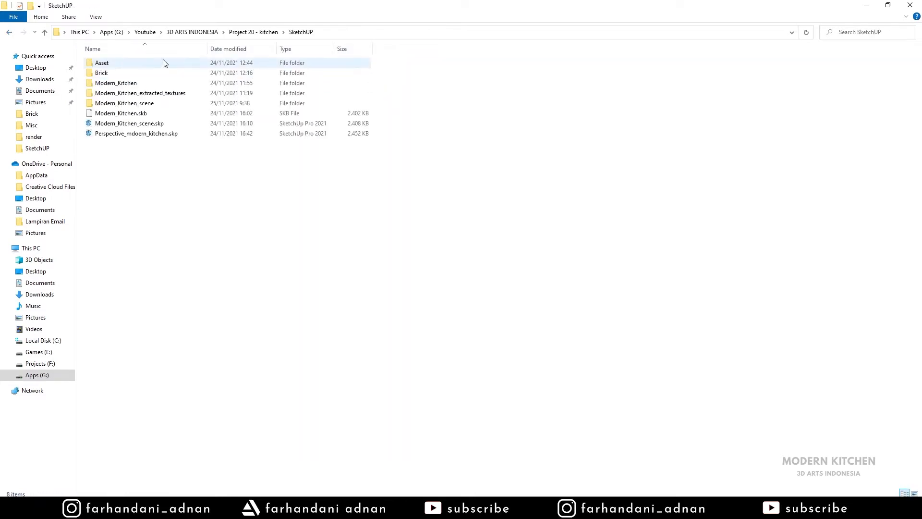
click(130, 67)
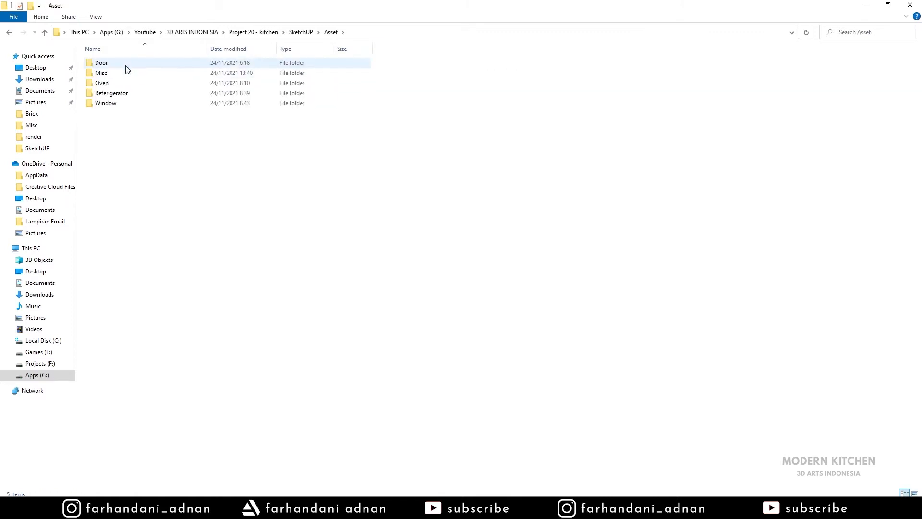
double_click(124, 73)
click(122, 194)
shift+click(144, 62)
ctrl+click(128, 74)
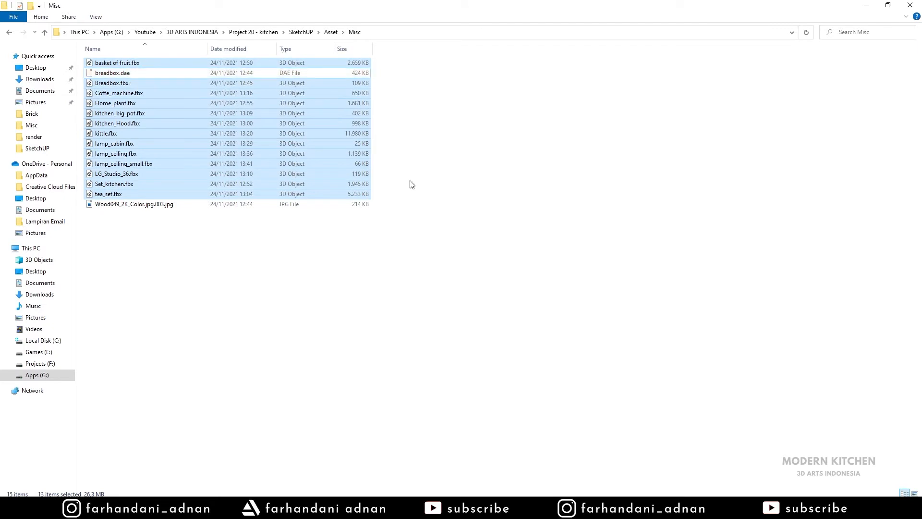
- Paste the copied FBX files into the Asset/Model/FBX/FBX D5 Render (tutorial) folder of Project 20 - kitchen
click(9, 32)
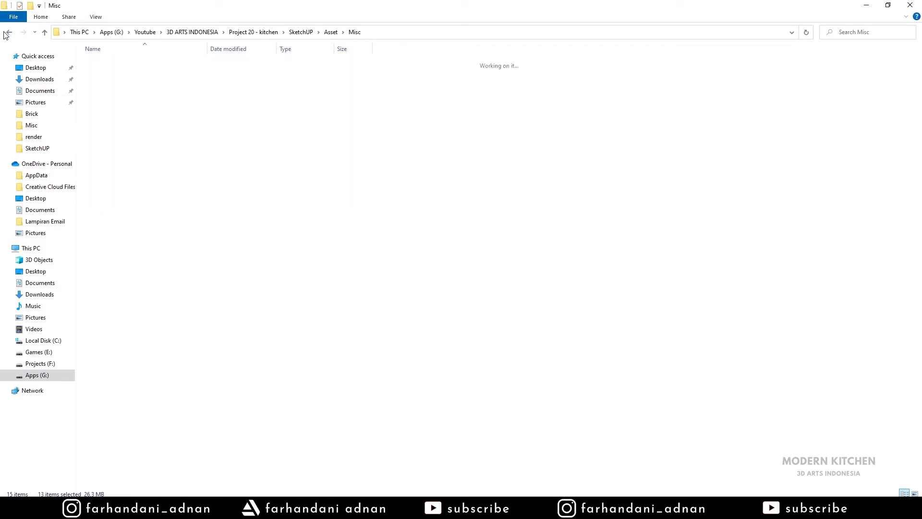
click(9, 32)
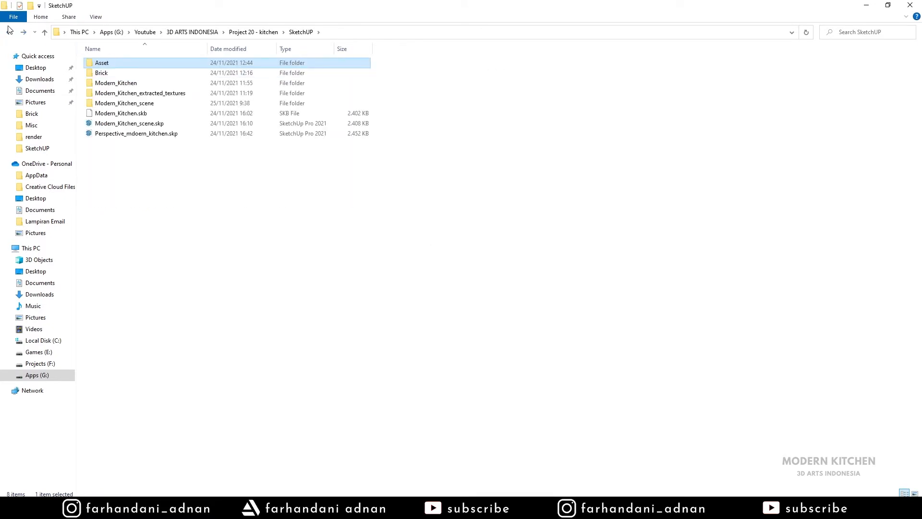
click(9, 30)
click(117, 60)
double_click(117, 60)
double_click(117, 74)
double_click(115, 73)
double_click(117, 62)
right_click(215, 145)
click(238, 211)
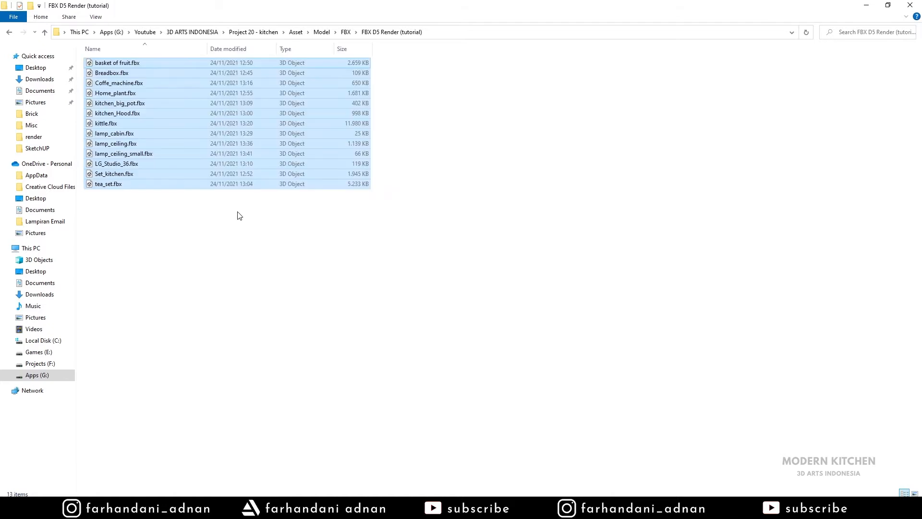
click(478, 232)
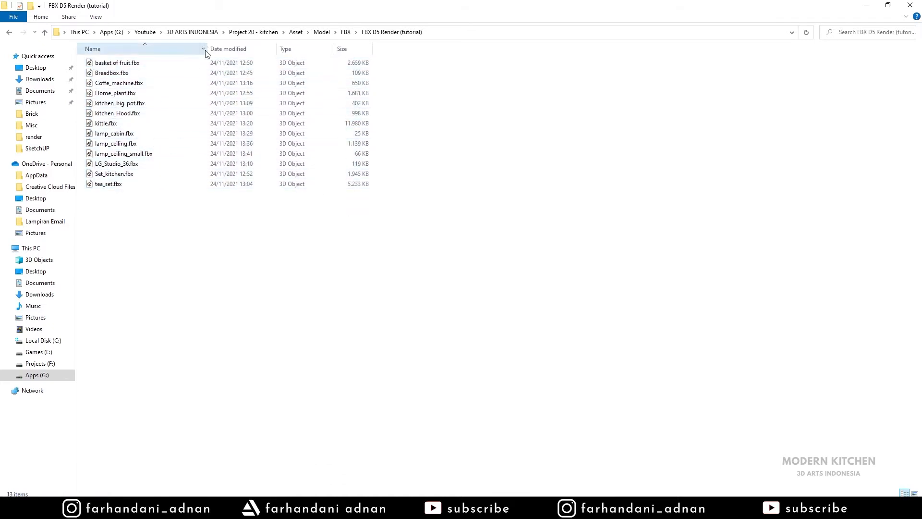
click(142, 64)
click(140, 75)
click(164, 65)
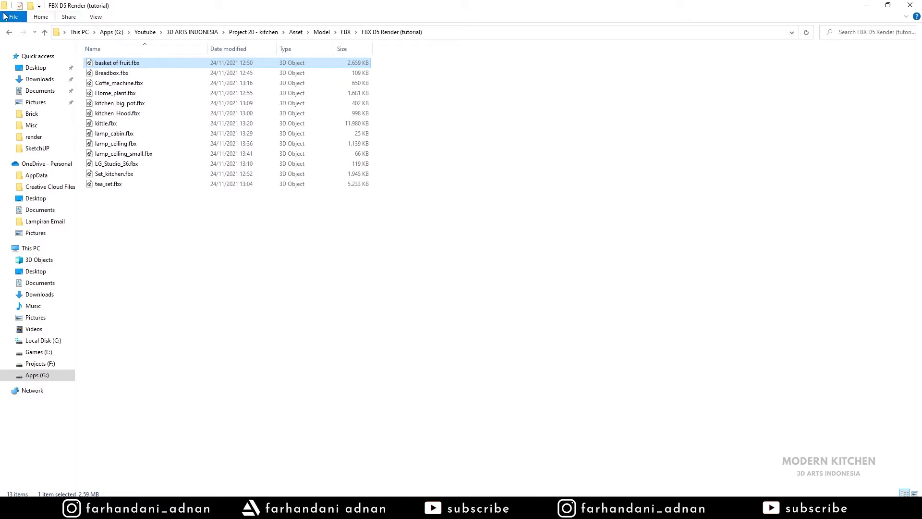
- Open the Asset/Model/assets/models folder of Project 20 - kitchen to examine the source folders of the kitchen models
click(10, 32)
click(9, 32)
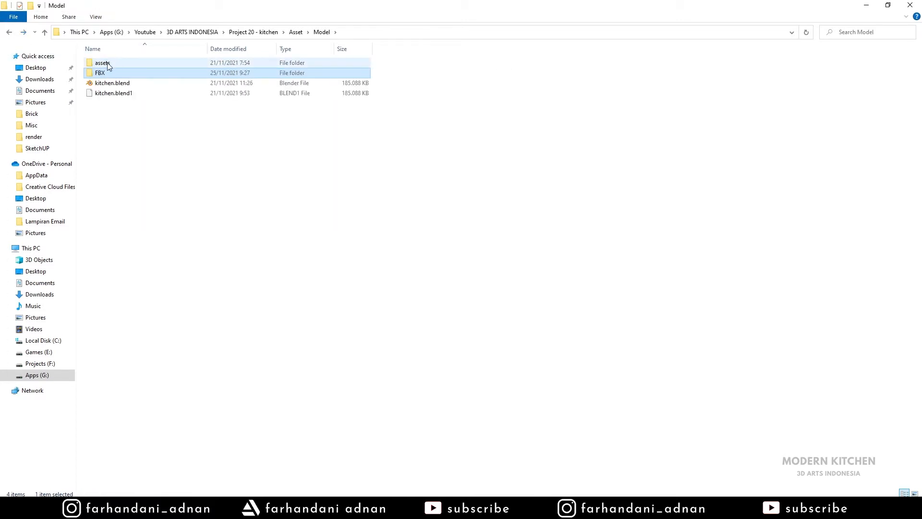
click(10, 32)
click(10, 32)
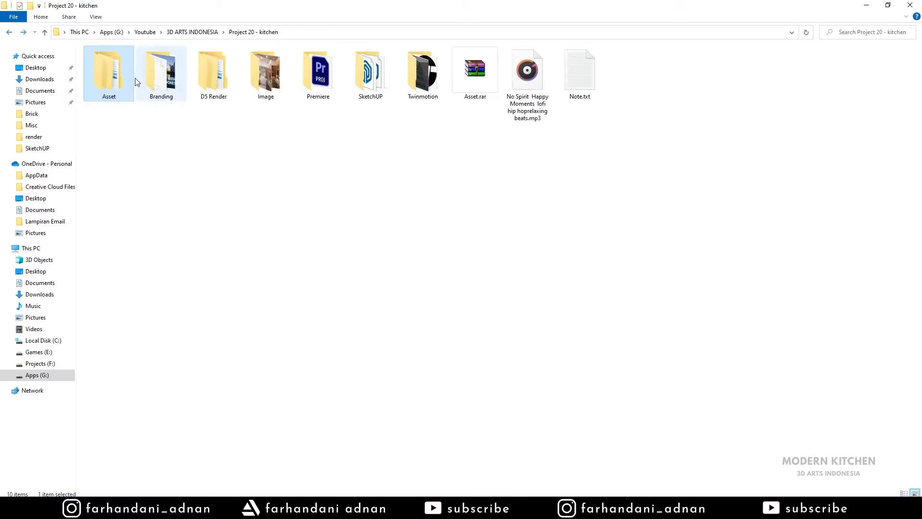
double_click(112, 77)
double_click(103, 73)
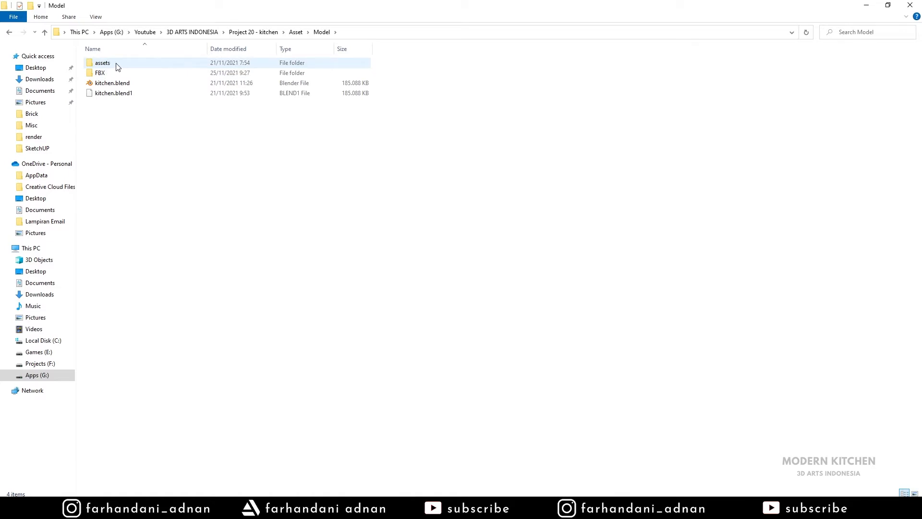
double_click(115, 65)
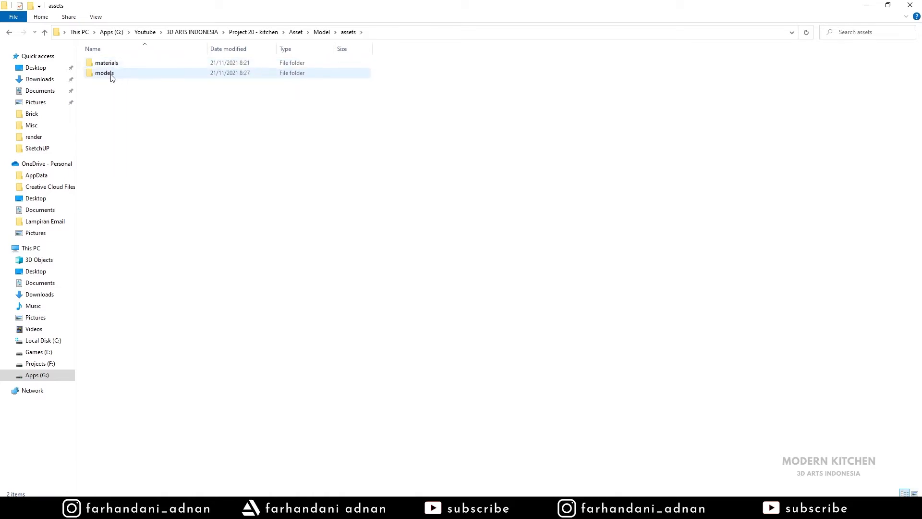
double_click(117, 76)
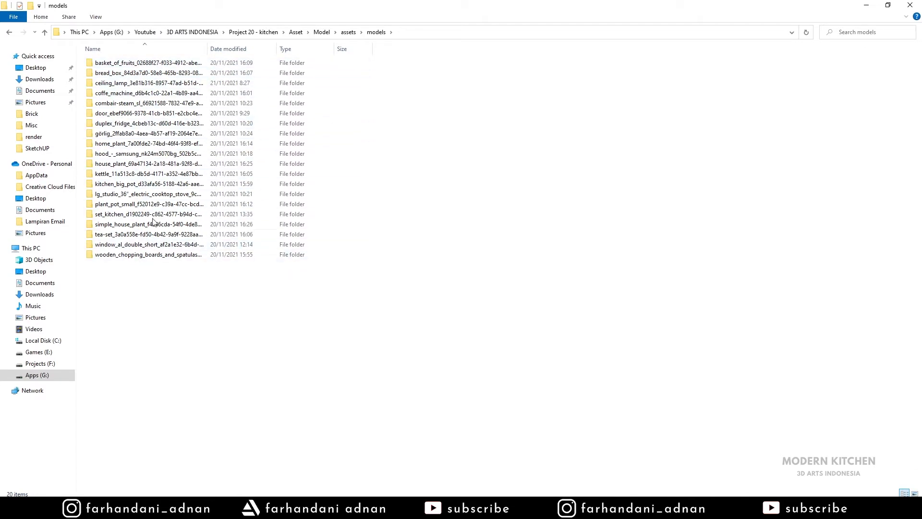
- Check the kitchen prop FBX files in the Asset/Model/FBX/FBX D5 Render (tutorial) folder
click(10, 32)
click(10, 32)
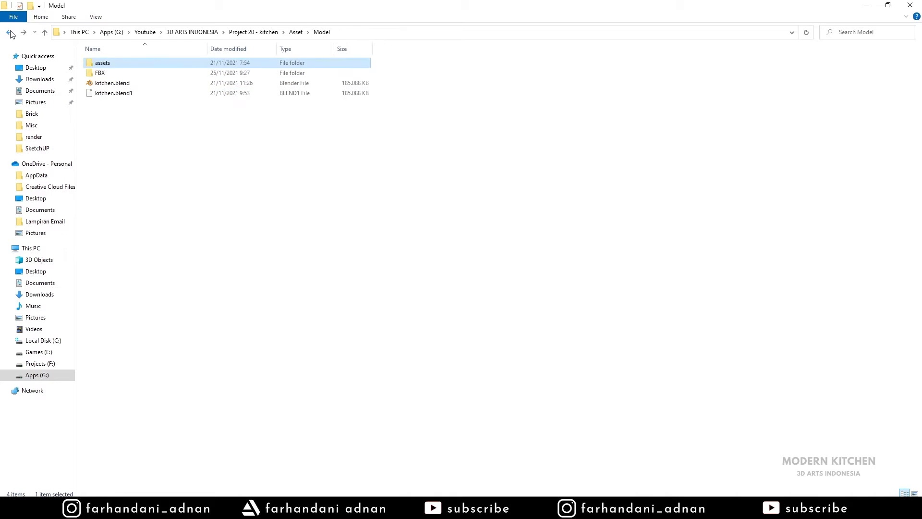
double_click(107, 73)
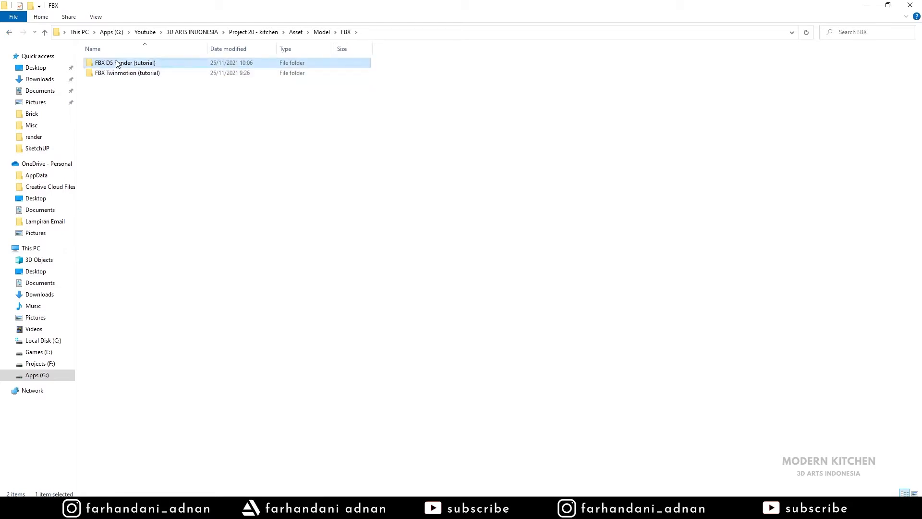
double_click(117, 63)
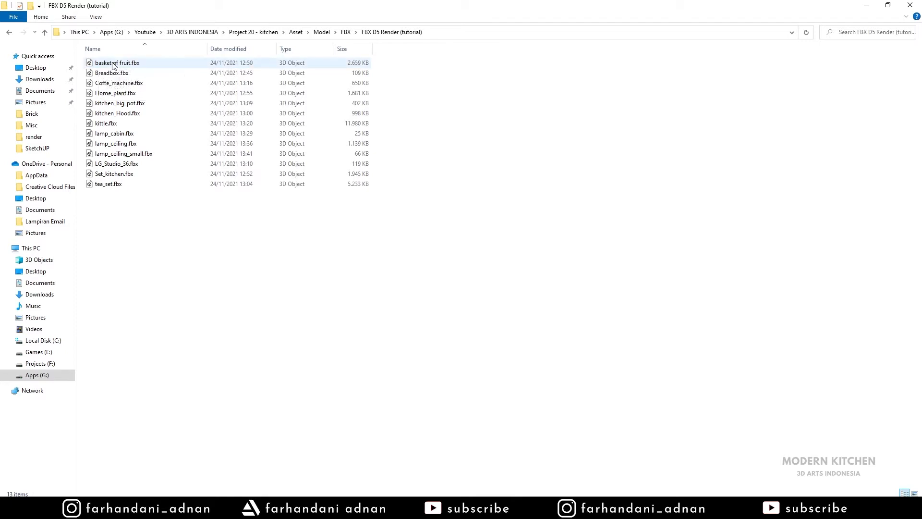
click(10, 34)
click(10, 34)
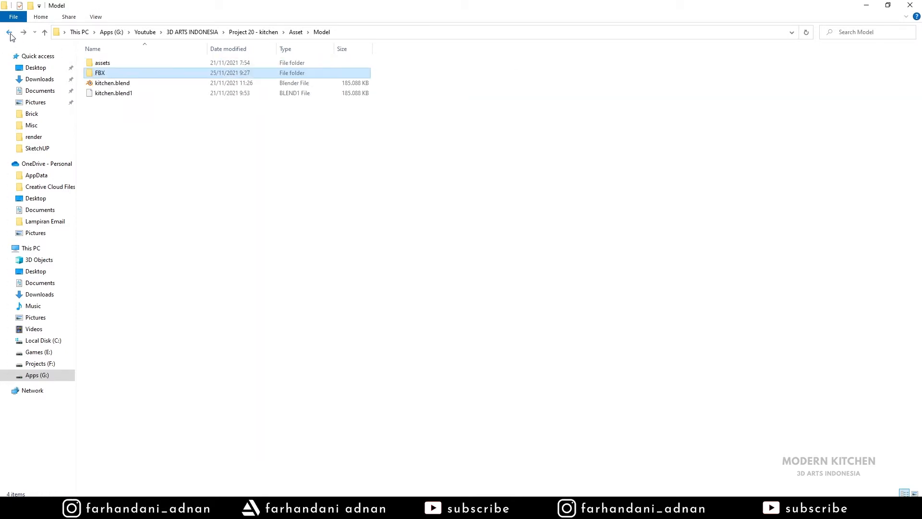
- Look up the fruit basket's texture image in the basket_of_fruits textures folder under Model/assets/models
double_click(110, 62)
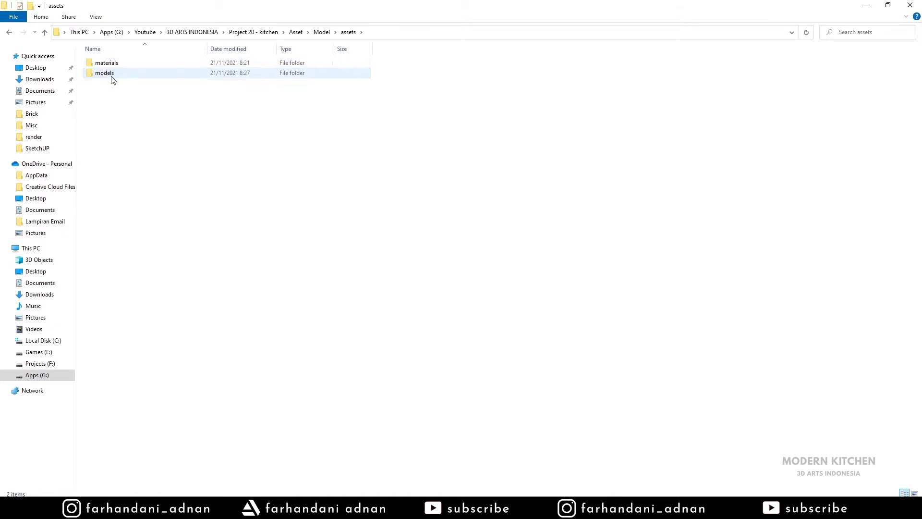
double_click(111, 75)
click(84, 64)
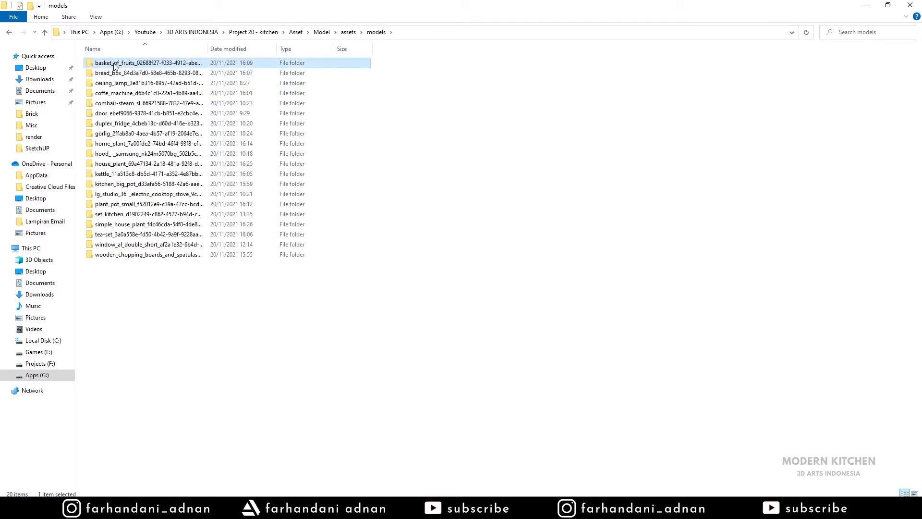
double_click(114, 66)
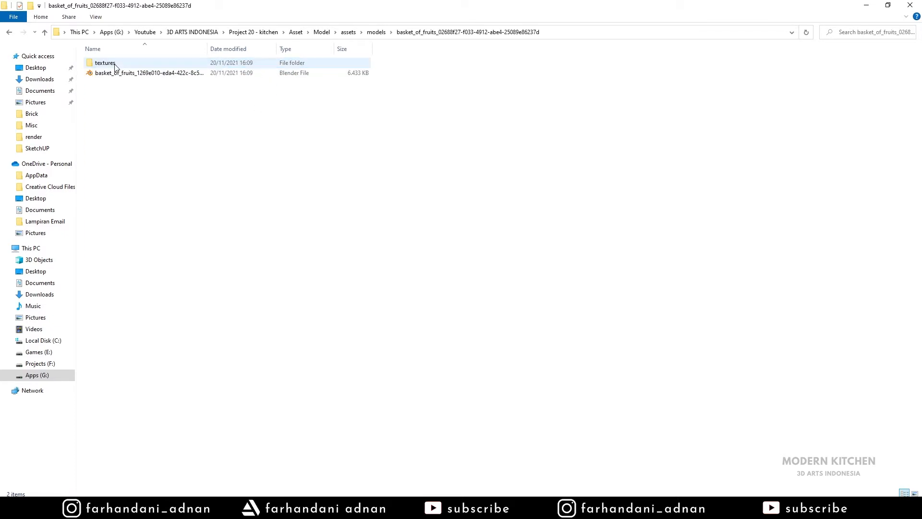
double_click(108, 64)
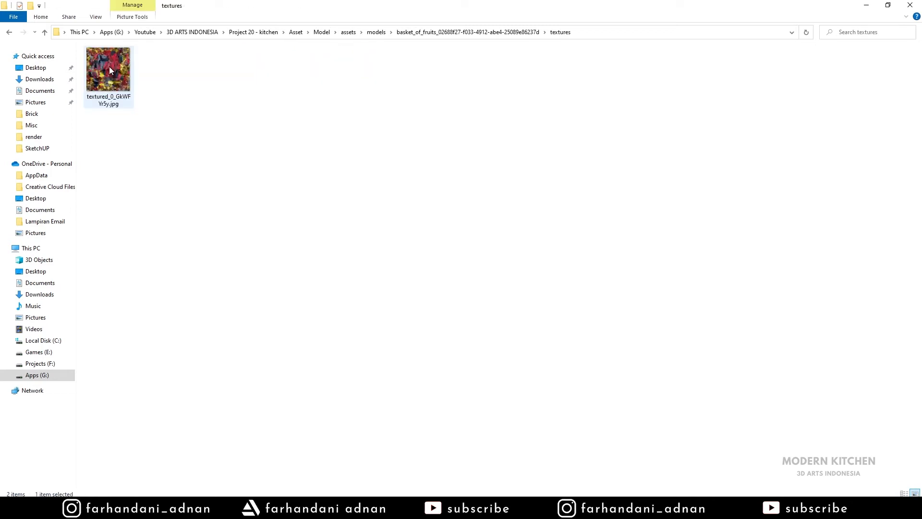
key(alt+Left)
key(alt+Left)
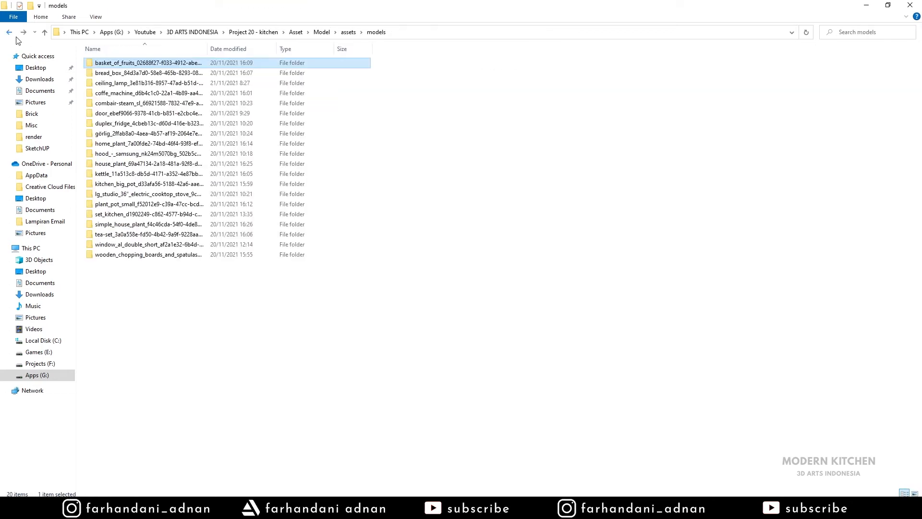
key(alt+Left)
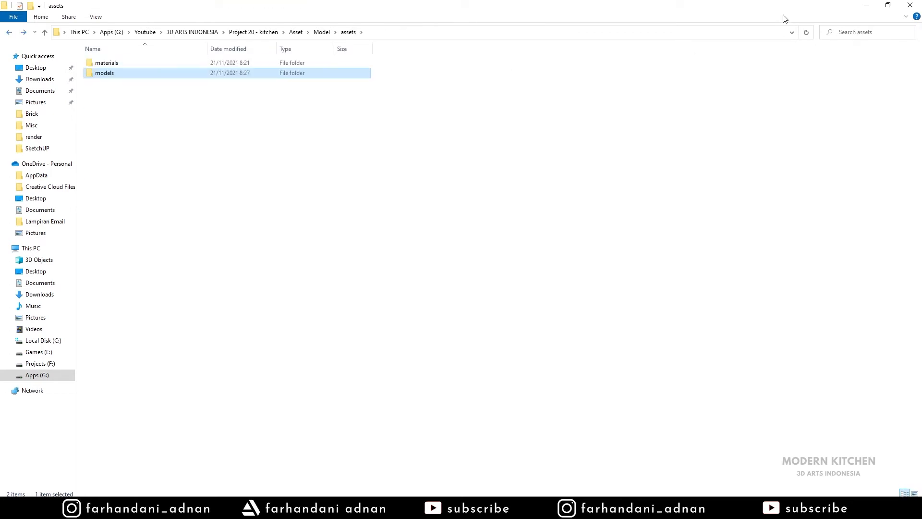
- Switch back to D5 Render and import basket of fruit.fbx from Project 20 - kitchen's Asset/Model/FBX/FBX D5 Render (tutorial) folder
click(866, 5)
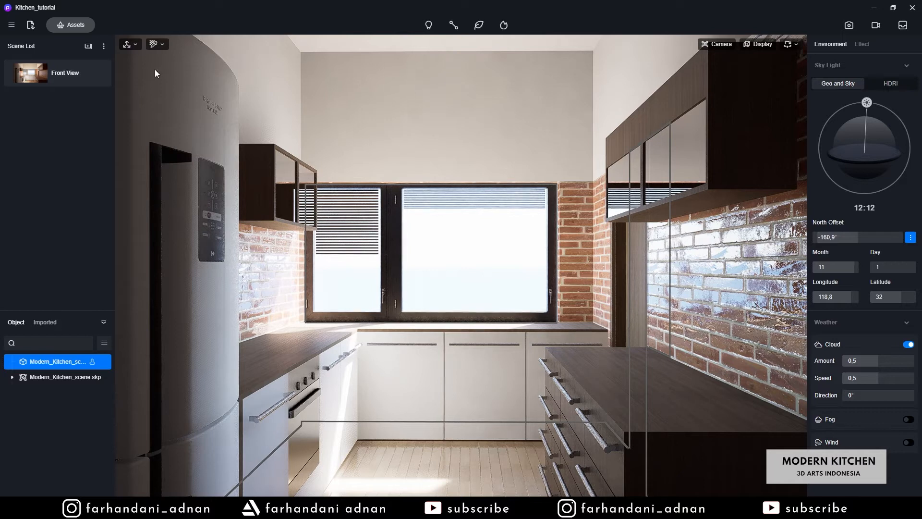
click(32, 27)
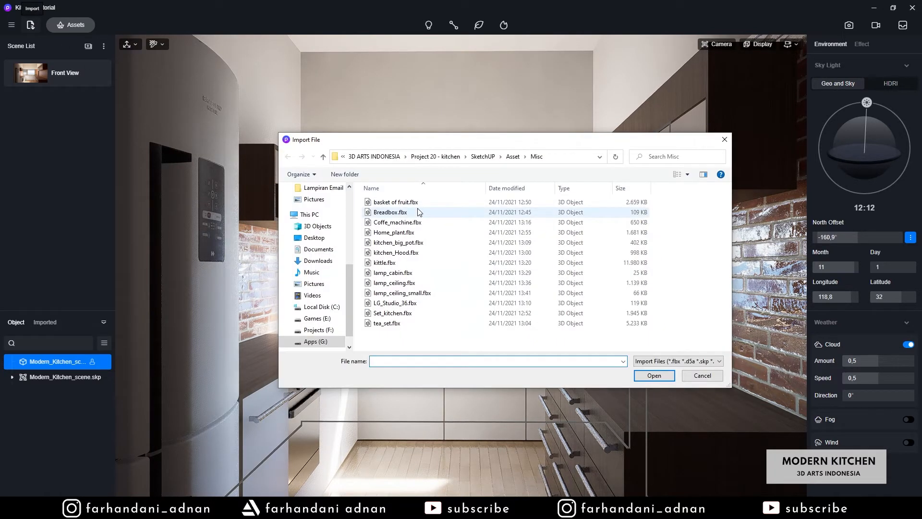
click(375, 156)
double_click(416, 276)
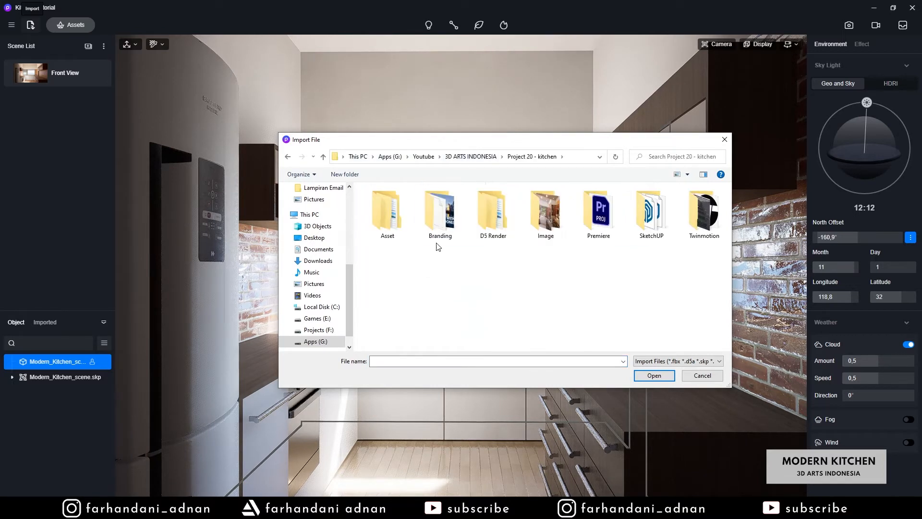
double_click(388, 212)
click(390, 215)
double_click(390, 214)
double_click(390, 213)
double_click(401, 202)
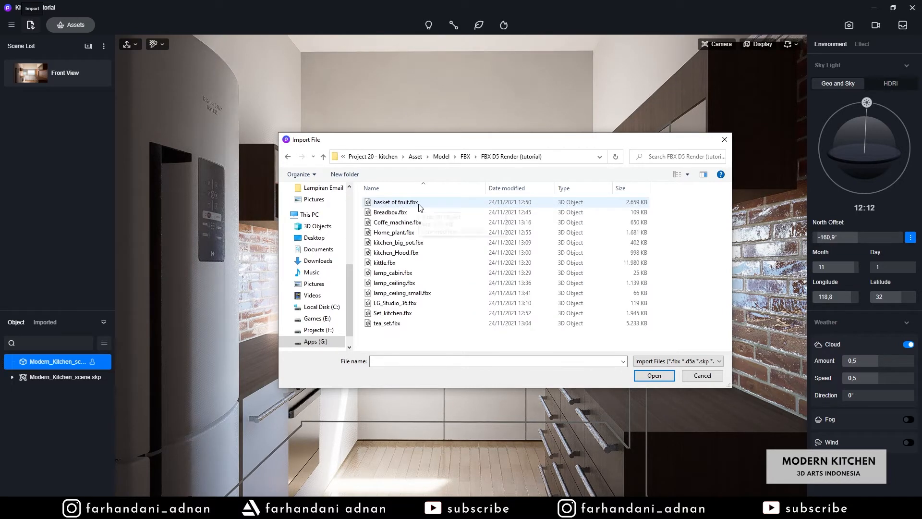
click(389, 204)
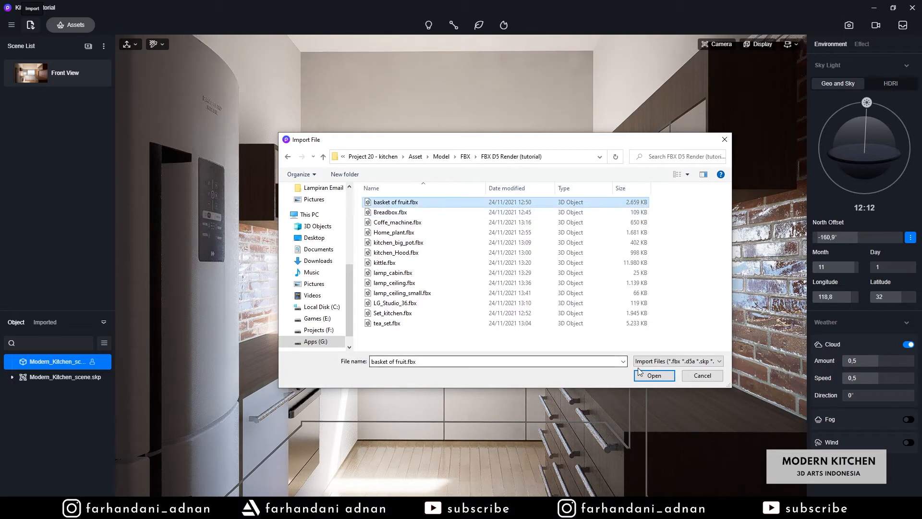
click(655, 374)
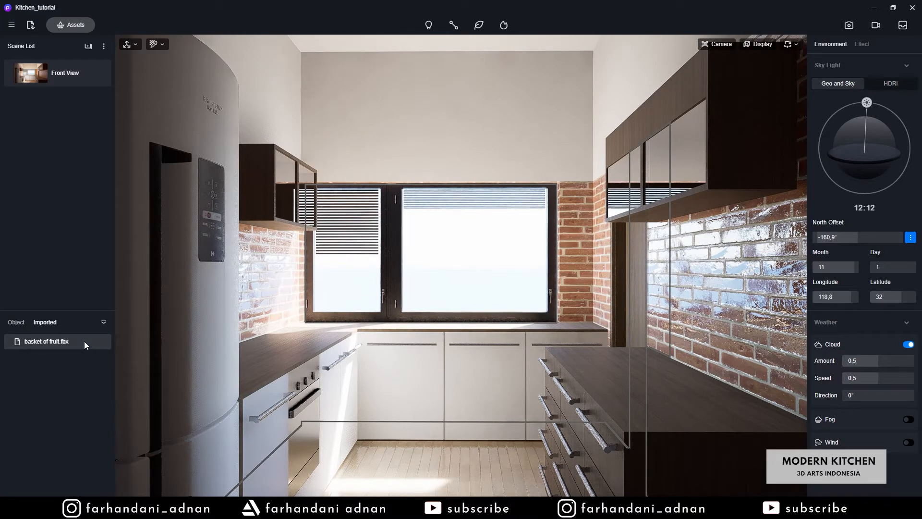
- Place the imported fruit basket on the countertop beside the brick wall near the window, at about X 3767, Y 468
right_drag(455, 269, 313, 352)
key(e)
key(w)
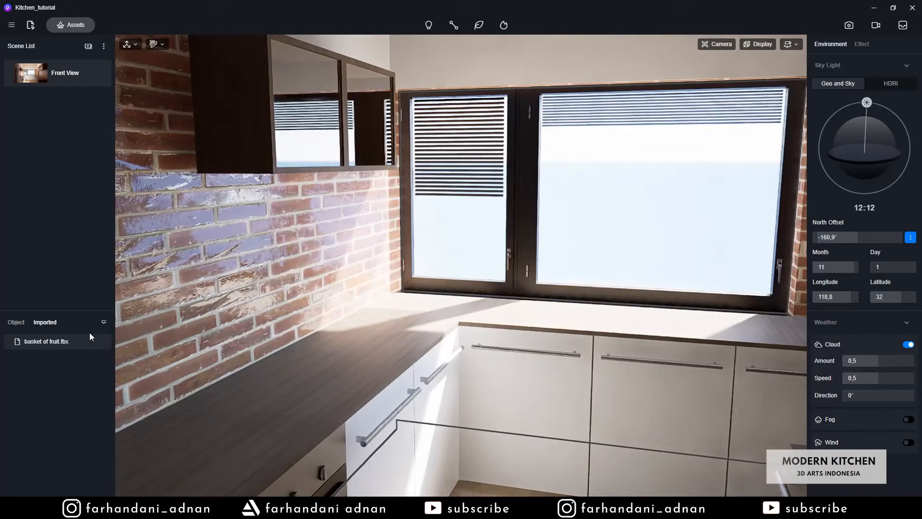
click(77, 341)
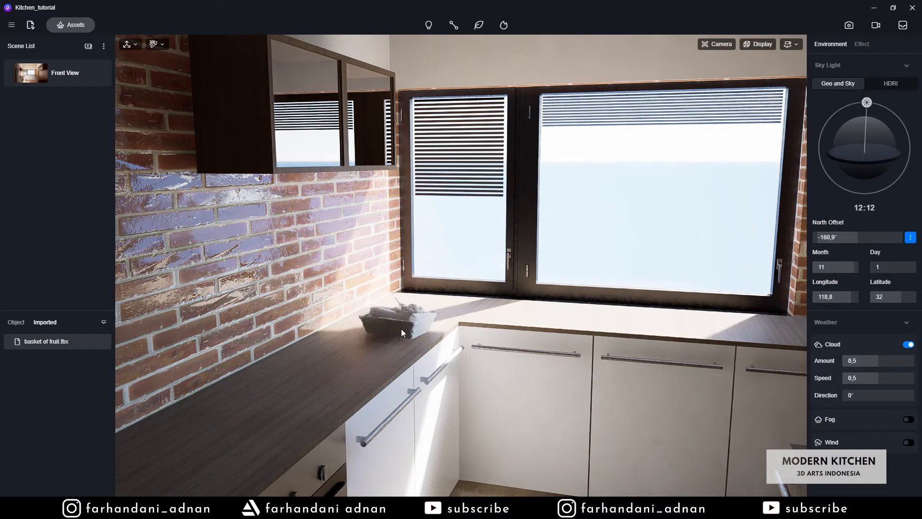
click(401, 328)
- Rotate the fruit basket to about 281° around Y and move it along the counter to about X 3271, Y 482
right_drag(452, 343, 483, 426)
key(w)
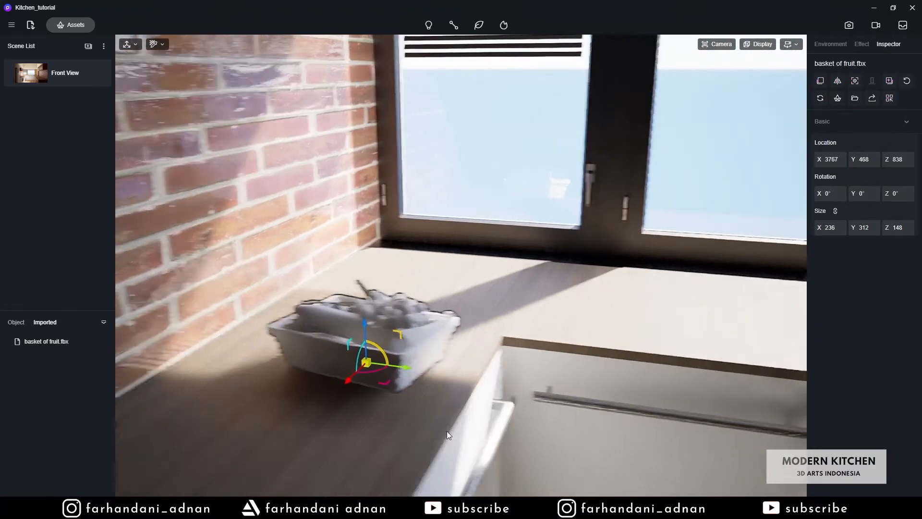
drag(365, 370, 453, 357)
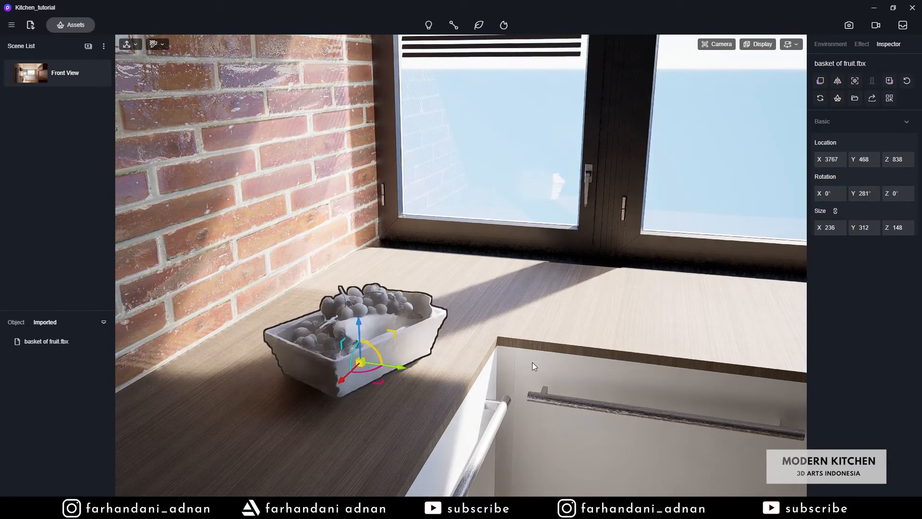
right_drag(532, 363, 388, 371)
key(s)
drag(490, 323, 387, 407)
- Pick the fruit basket's material and switch its base color to Base Color Map
right_drag(514, 374, 512, 352)
key(s)
key(q)
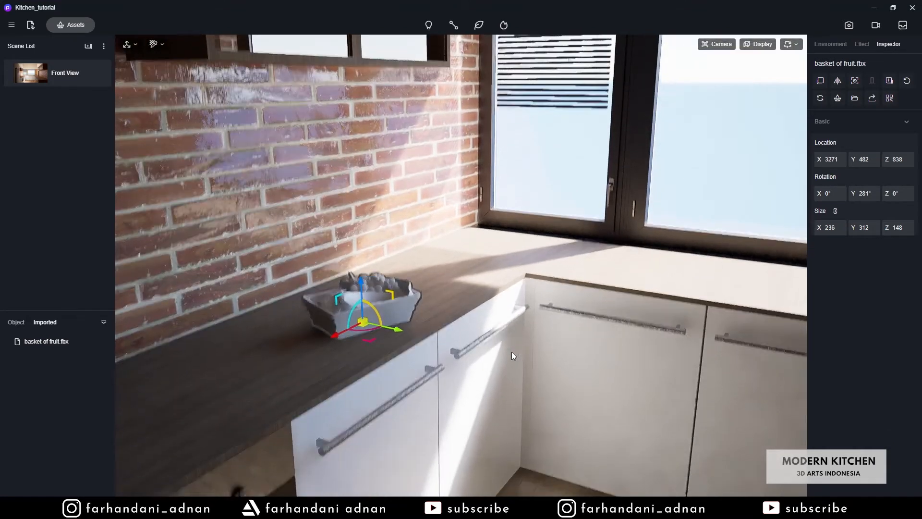
key(a)
key(e)
key(w)
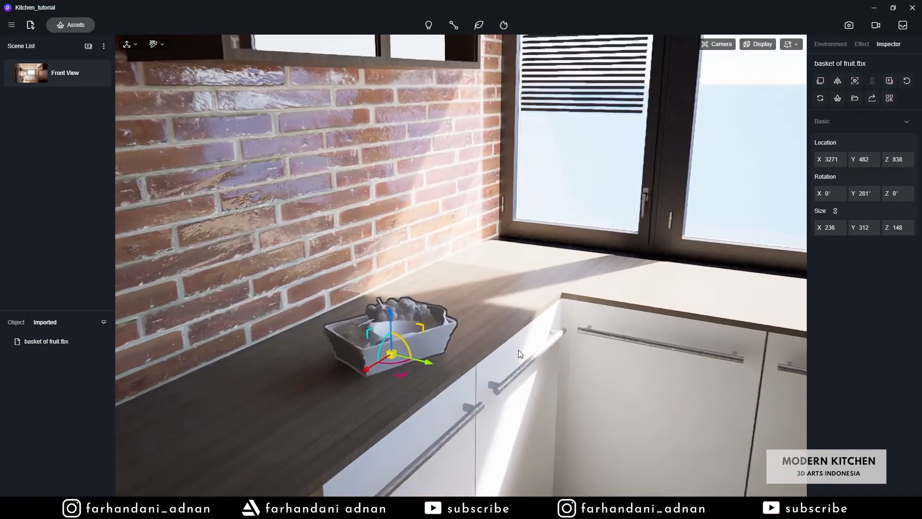
key(i)
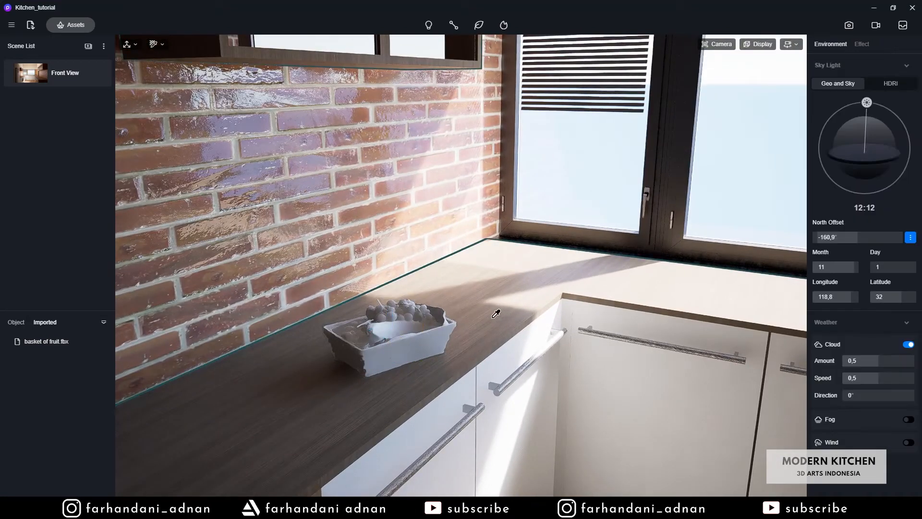
click(415, 327)
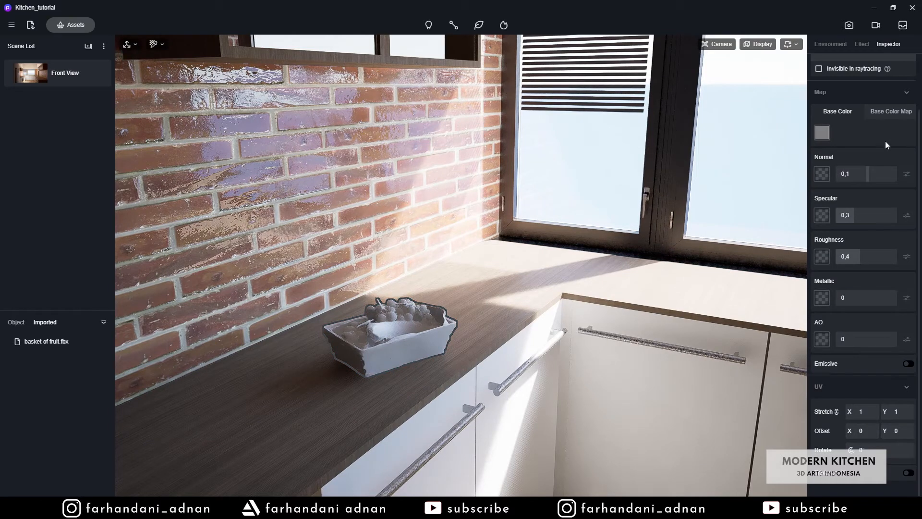
click(892, 110)
- Load textured_0_GkWFYr5y.jpg from the basket_of_fruits textures folder in Asset/Model/assets/models as the basket's base color map
click(824, 136)
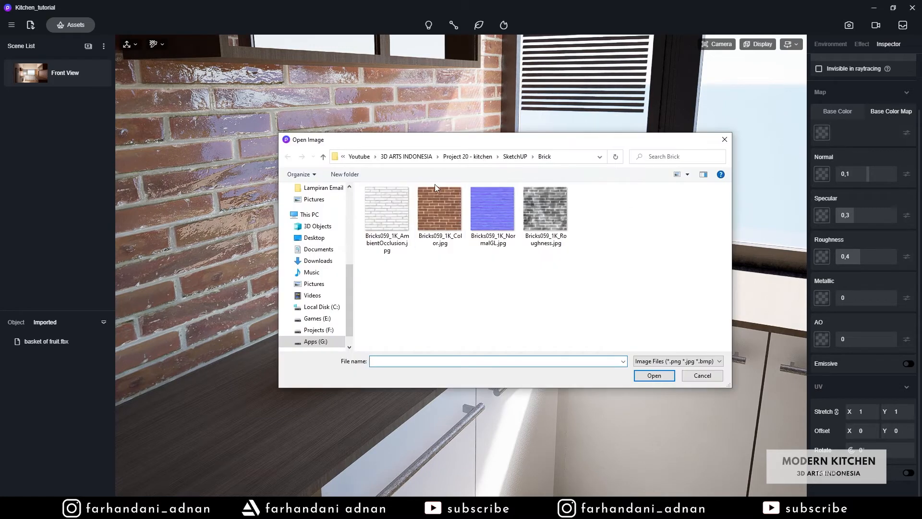
click(407, 157)
double_click(418, 277)
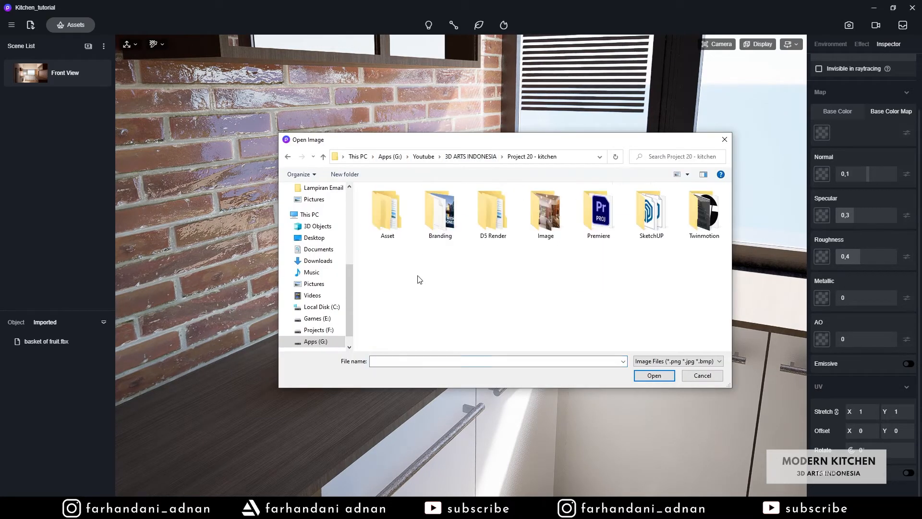
double_click(400, 210)
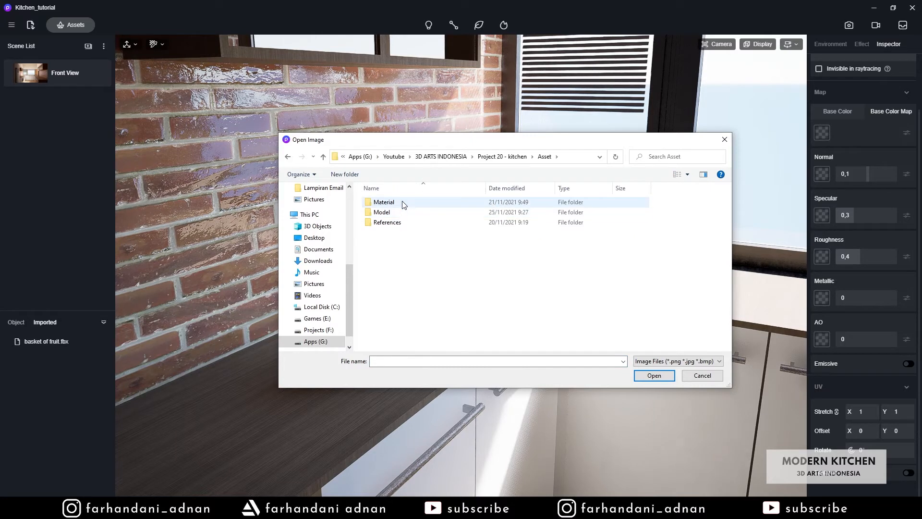
double_click(396, 212)
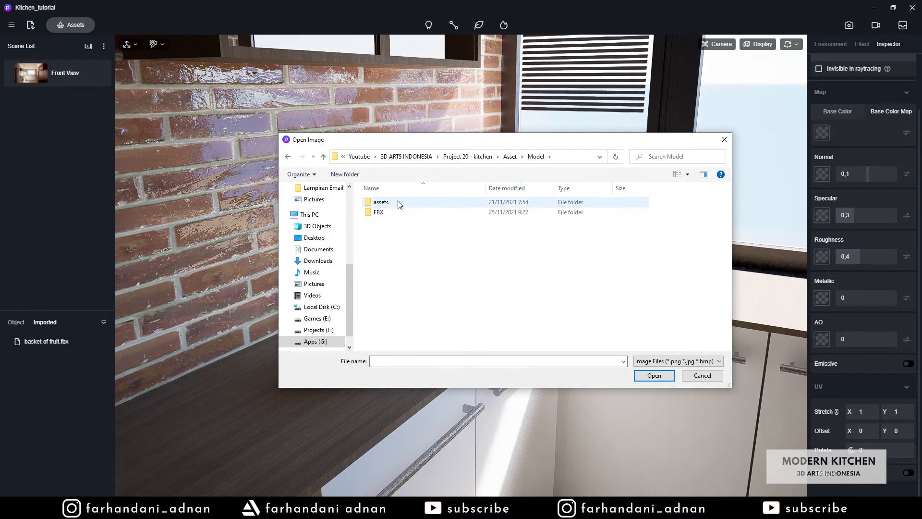
double_click(399, 204)
double_click(395, 212)
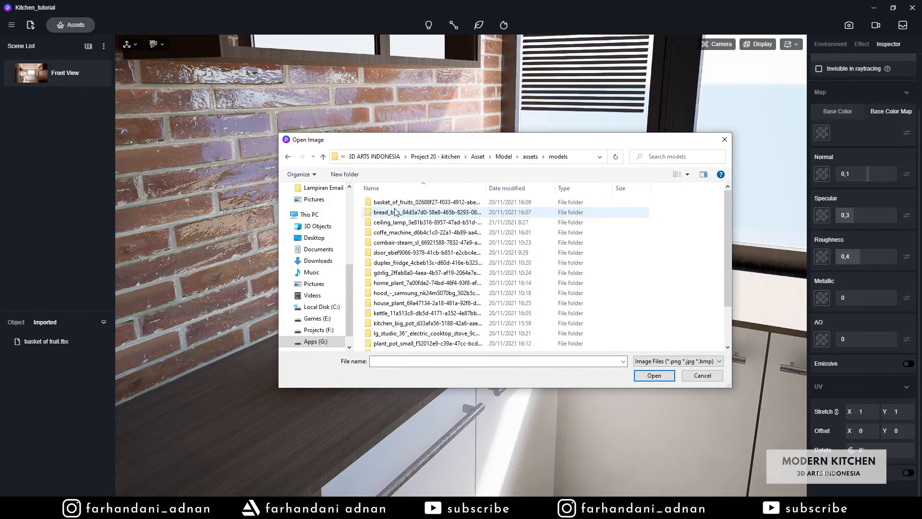
double_click(394, 201)
double_click(393, 202)
click(394, 201)
click(654, 376)
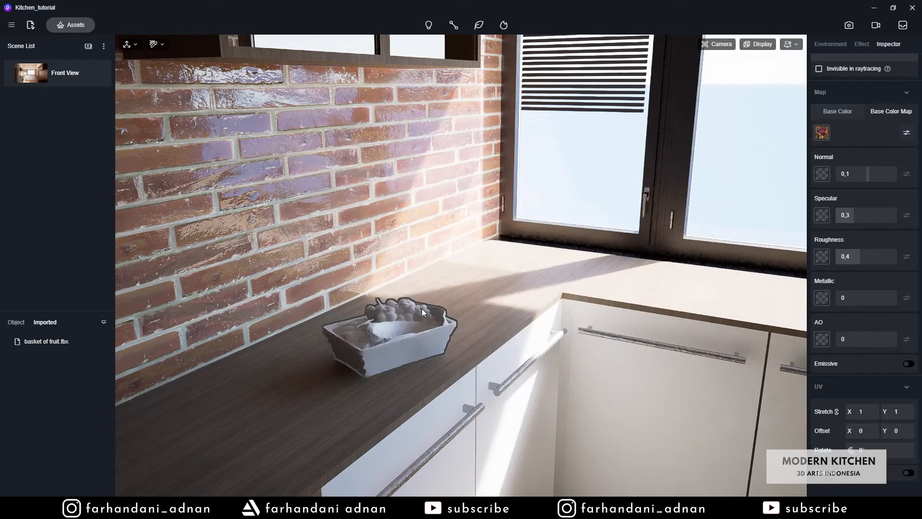
- Shift the fruit basket slightly along the countertop, away from the window
right_drag(468, 317, 405, 315)
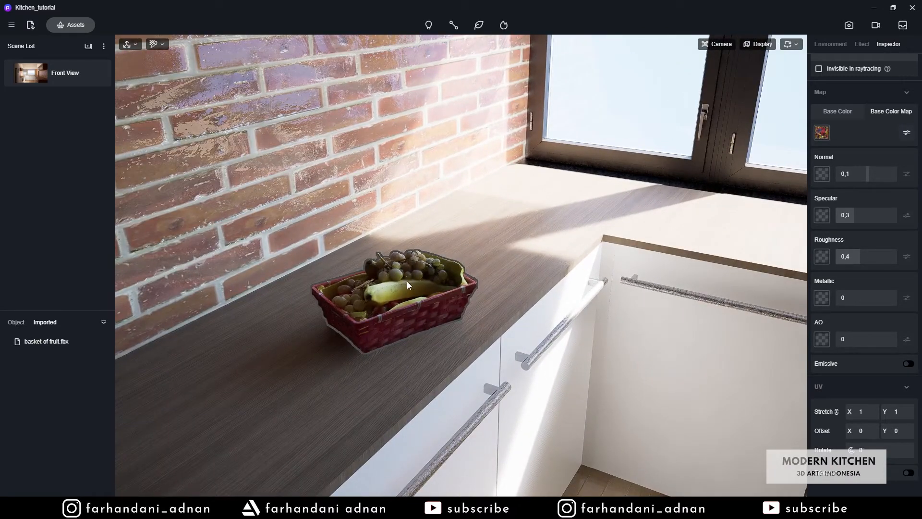
key(Escape)
click(393, 309)
drag(402, 325, 371, 350)
- Set the fruit basket material's Normal to 0 and Specular to 0,5
click(393, 299)
click(852, 174)
text(0)
click(851, 215)
text(0,5)
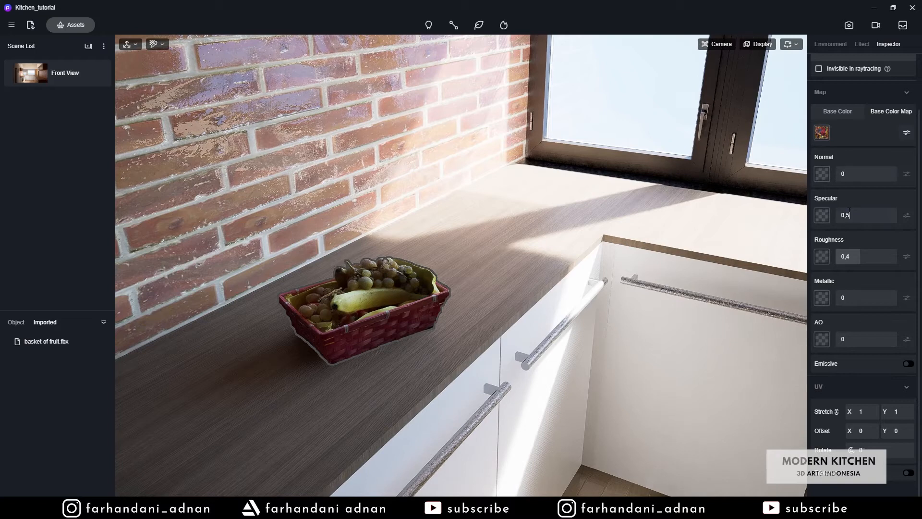
scroll(457, 274, down, 3)
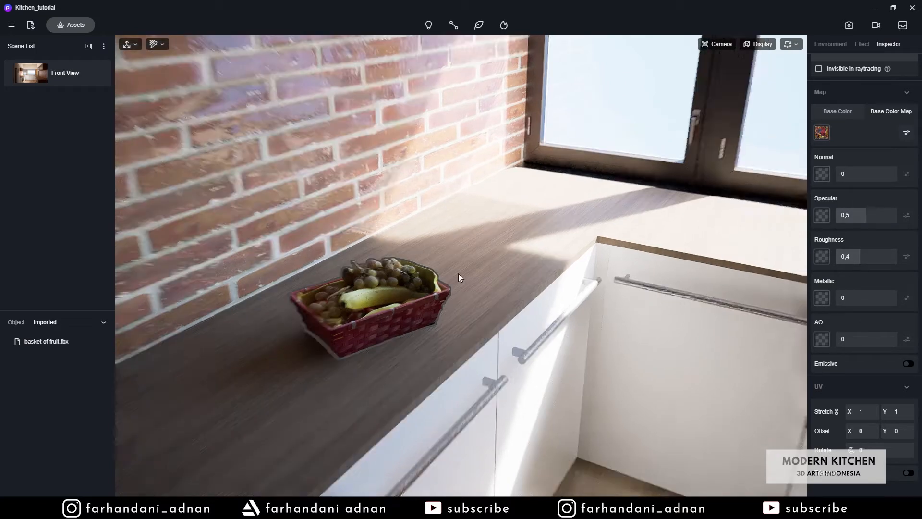
- Import Breadbox.fbx and place it in the countertop corner by the window, at about X 4171, Y 458
right_drag(456, 273, 485, 232)
click(30, 25)
click(413, 212)
click(654, 376)
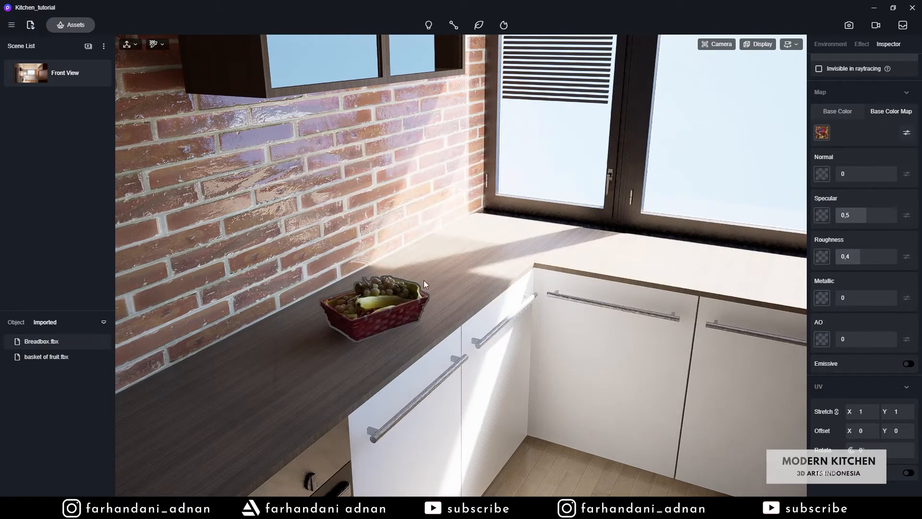
click(505, 240)
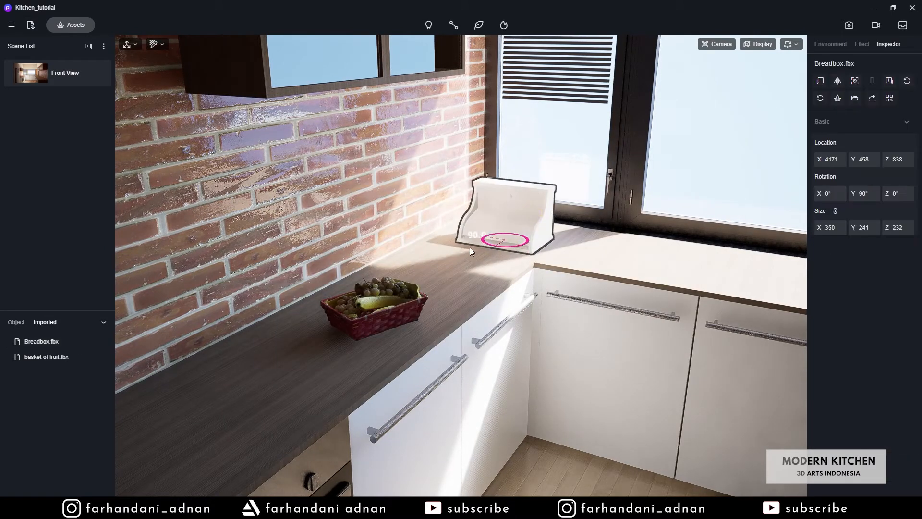
- Load Wood049_2K_Color.jpg from the bread_box textures_1k folder as the breadbox material's base color map
double_click(469, 247)
drag(472, 304, 473, 308)
key(i)
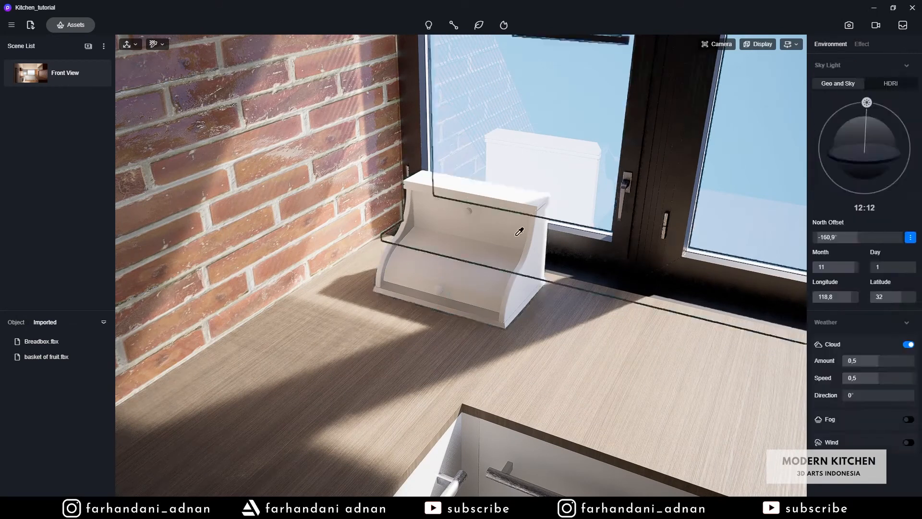
click(489, 252)
click(821, 133)
click(358, 156)
double_click(428, 213)
double_click(413, 202)
drag(425, 145, 478, 182)
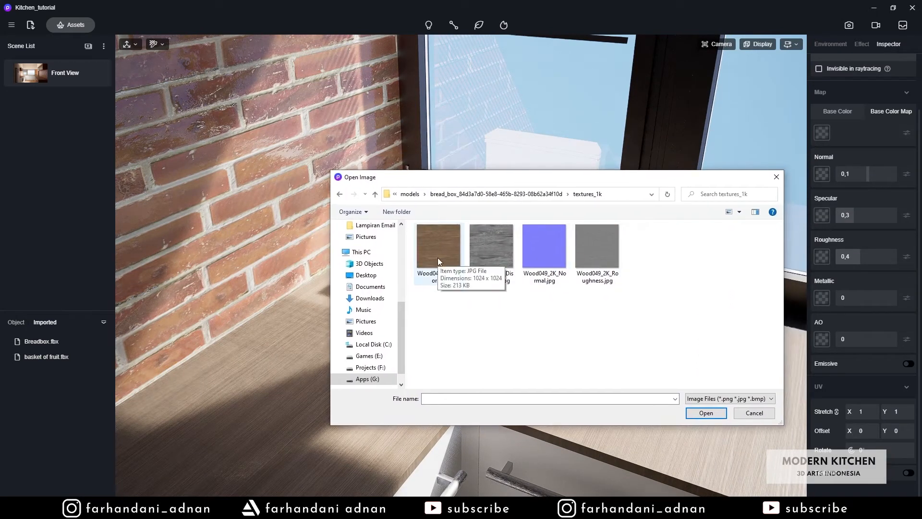
double_click(439, 258)
- Load Wood049_2K_Normal.jpg and Wood049_2K_Roughness.jpg as the breadbox's normal and roughness maps, with Normal and Specular at 0,5
click(822, 178)
double_click(543, 245)
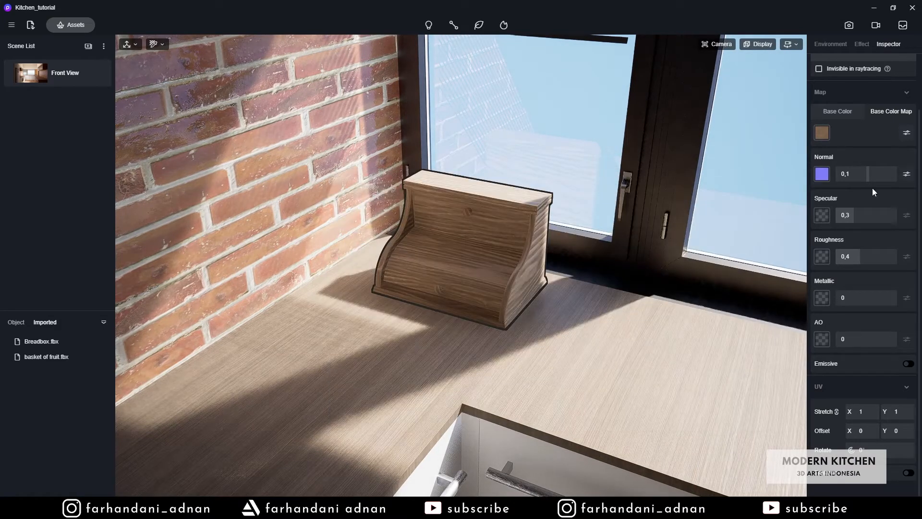
click(855, 212)
click(821, 257)
double_click(594, 246)
- Try inverting the breadbox's roughness map, restore it, and raise Roughness to 1
drag(880, 257, 885, 258)
click(907, 257)
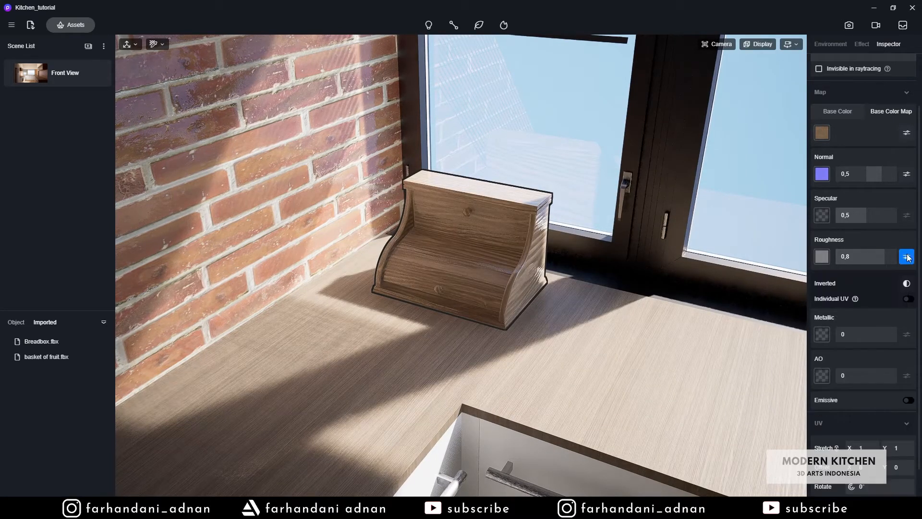
click(907, 284)
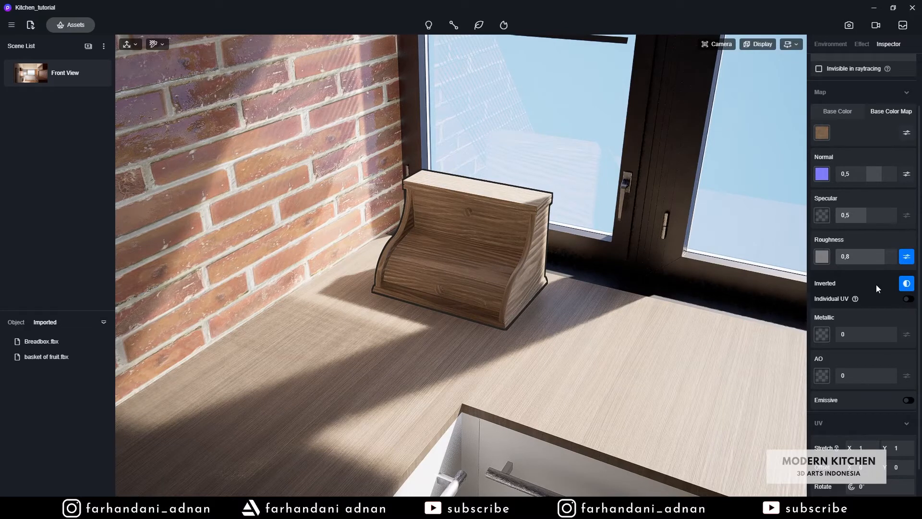
click(907, 285)
drag(878, 259, 905, 264)
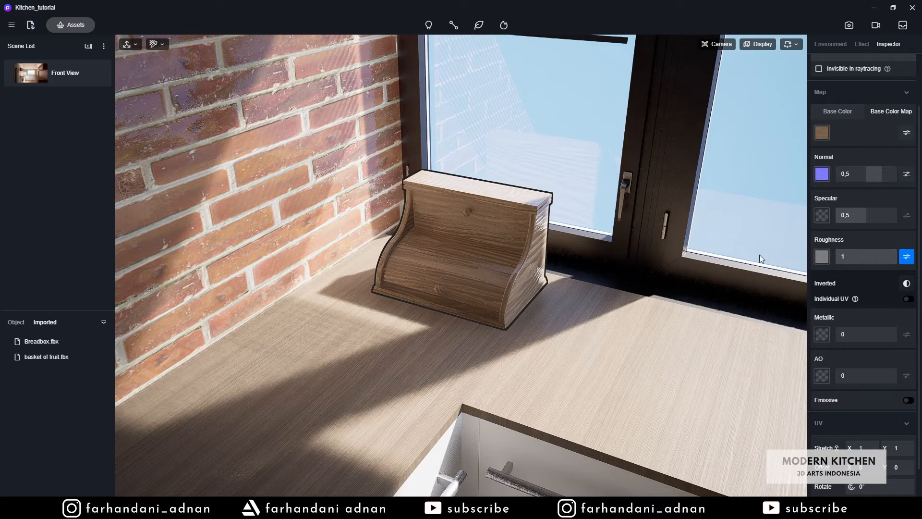
scroll(759, 255, up, 3)
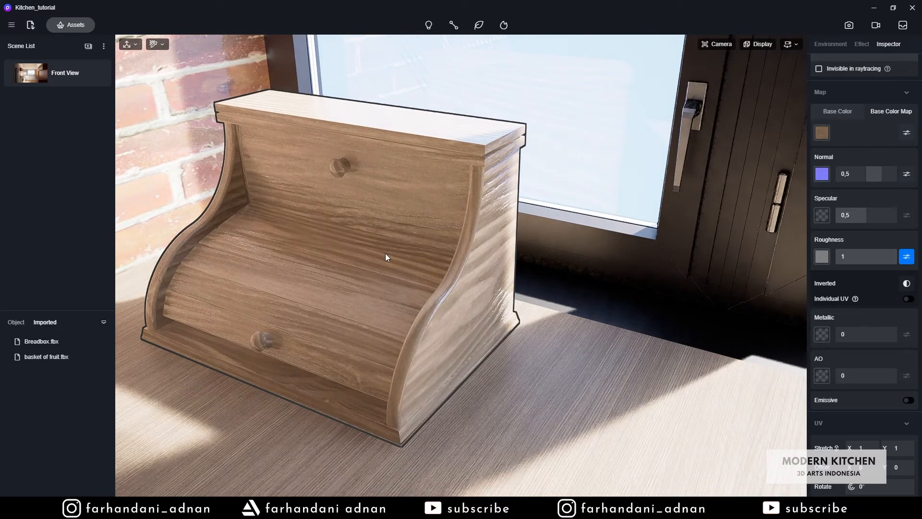
scroll(558, 258, down, 3)
key(a)
key(d)
key(Escape)
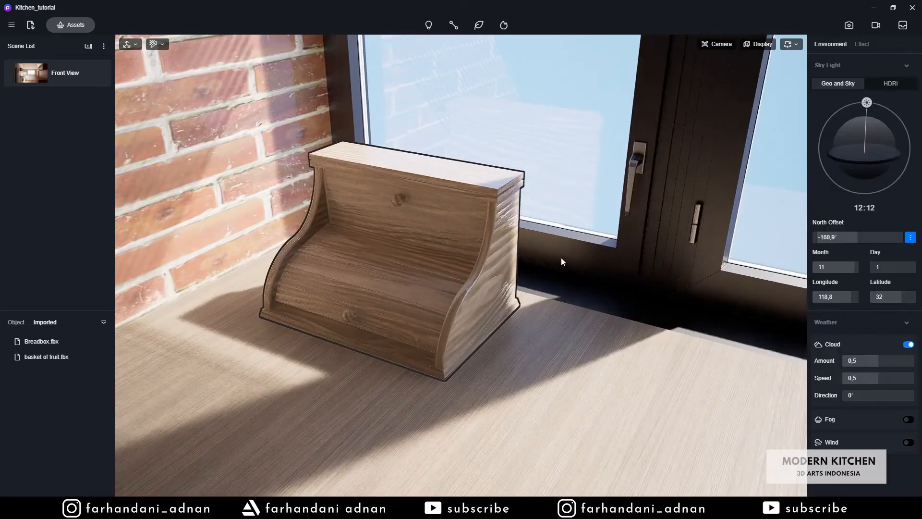
- Invert the breadbox material's roughness map and set its Roughness to 0,5
click(399, 265)
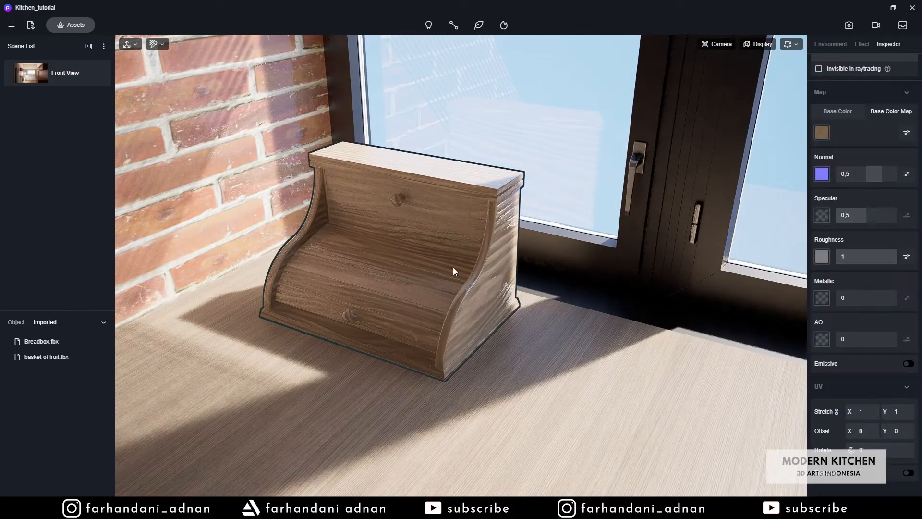
click(908, 258)
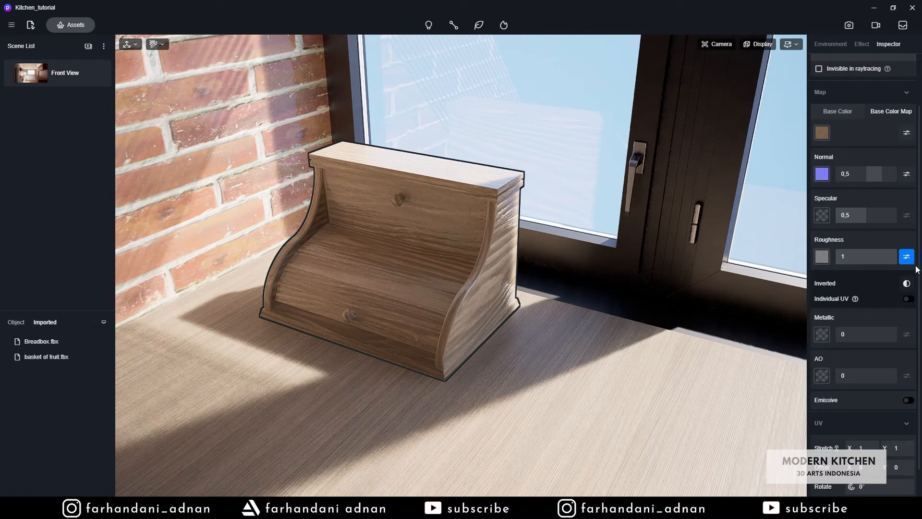
click(911, 283)
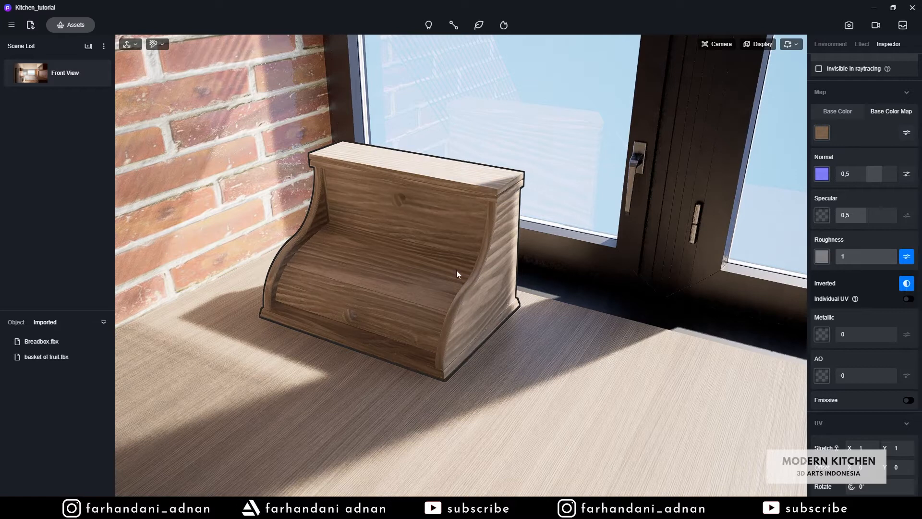
drag(893, 258, 862, 258)
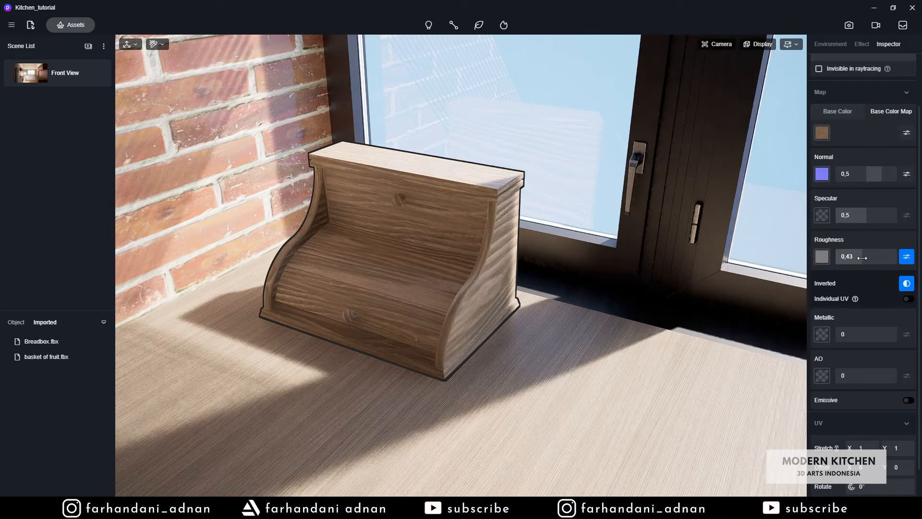
click(863, 258)
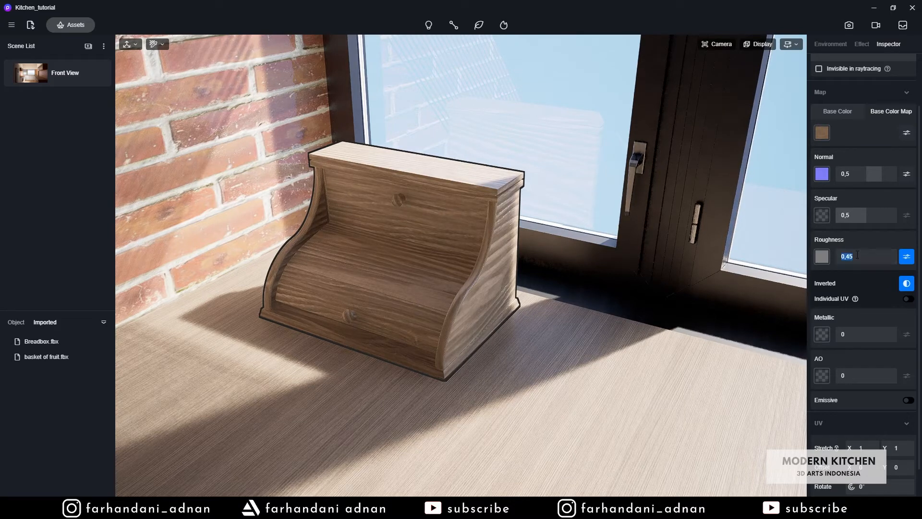
key(Return)
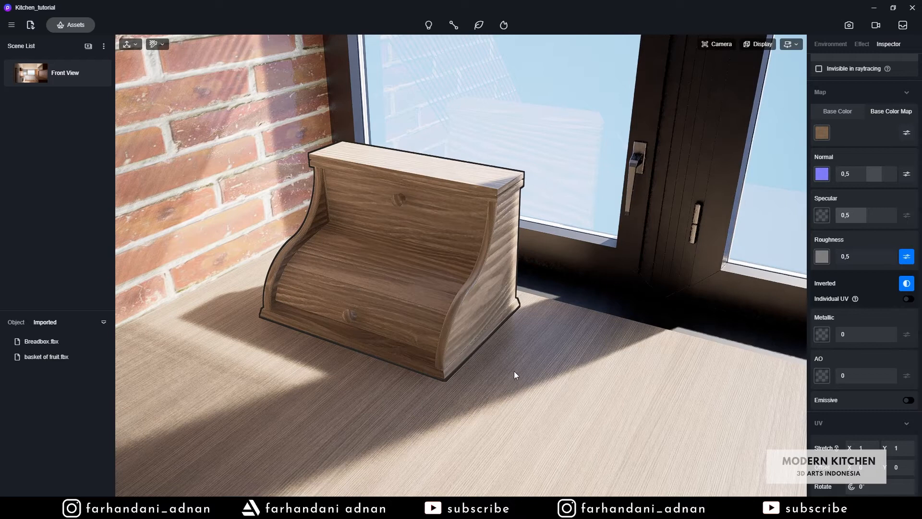
scroll(526, 335, down, 5)
click(822, 377)
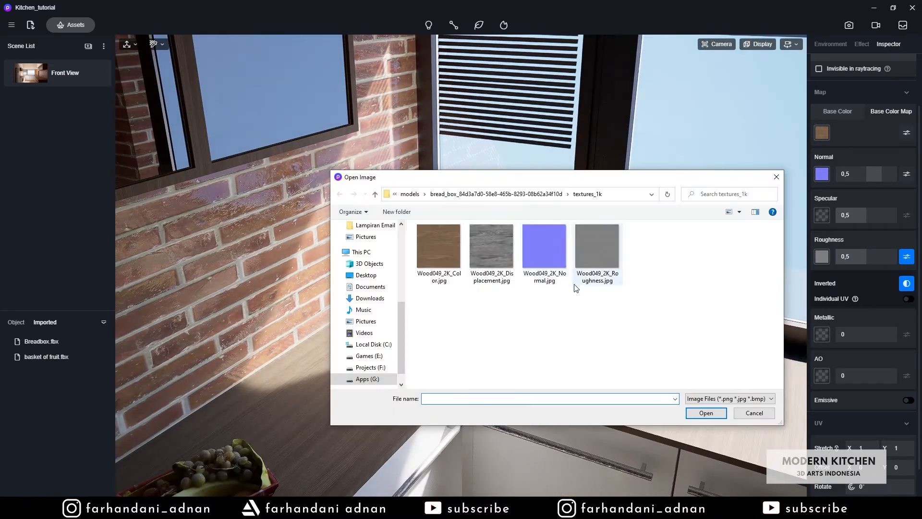
click(762, 409)
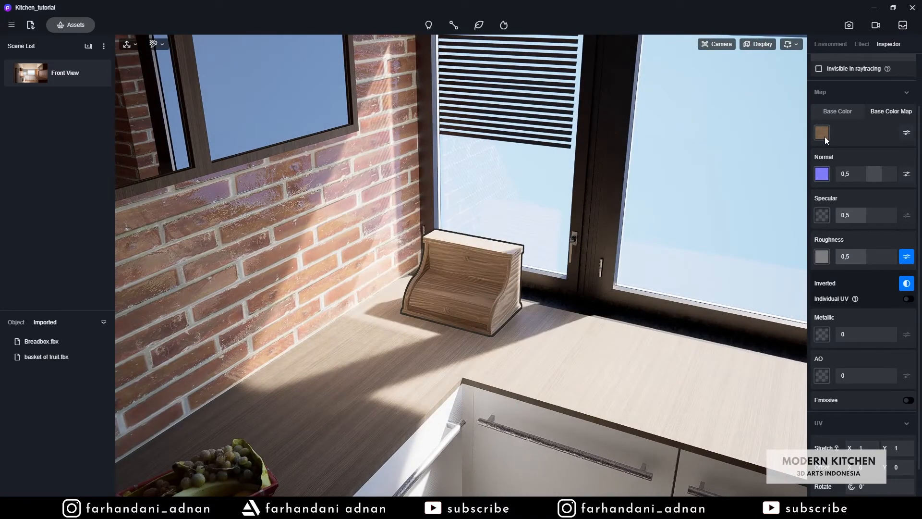
key(Escape)
- Move the breadbox deeper into the countertop corner, to about X 4380, Y 430
click(495, 308)
drag(477, 330, 517, 319)
scroll(672, 300, down, 3)
scroll(672, 301, up, 2)
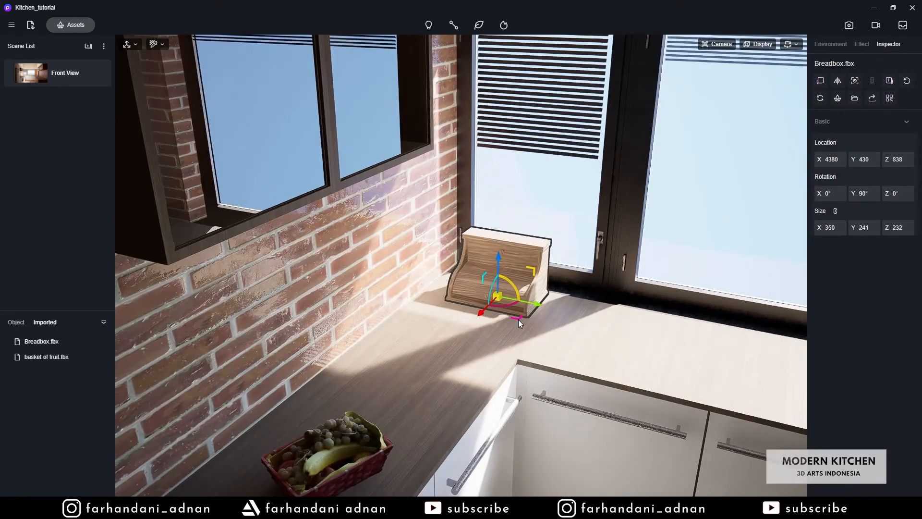
scroll(640, 252, down, 3)
scroll(624, 257, up, 2)
- Import Coffe_machine.fbx and place it on the drawer-unit countertop beside the door, at about X 2636, Y 2152
right_drag(604, 260, 538, 261)
click(30, 25)
click(461, 254)
double_click(460, 254)
right_drag(460, 254, 387, 208)
drag(94, 338, 497, 302)
- Scale the coffee machine down to about X 412, Y 245, Z 263 and move it to about X 2672, Y 2173
click(830, 227)
text(500)
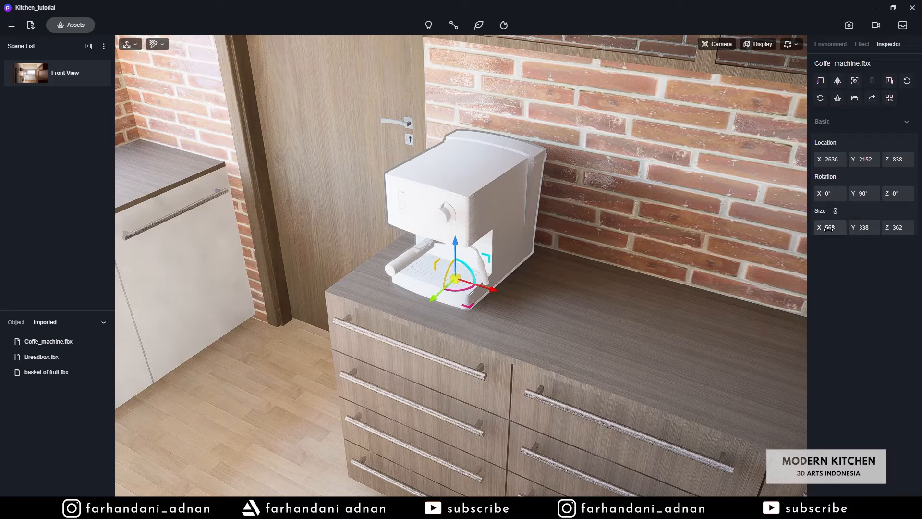
key(Return)
key(Escape)
click(504, 234)
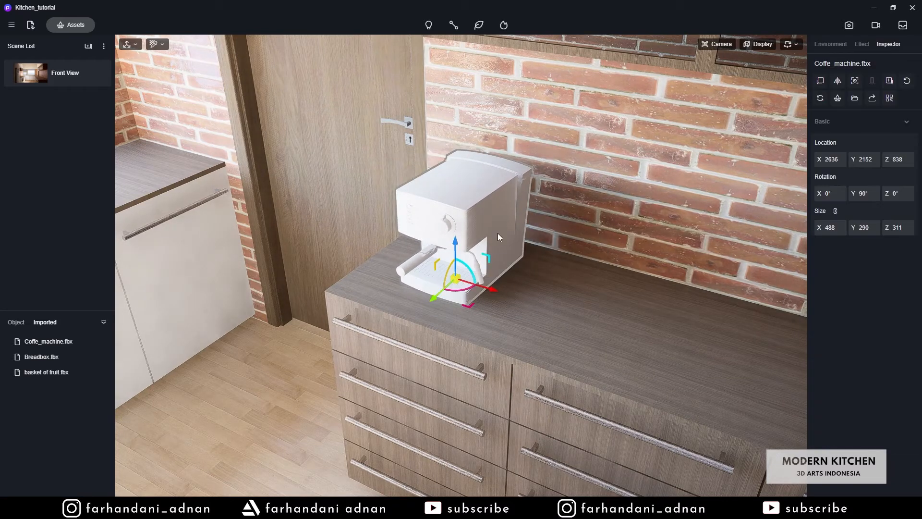
drag(459, 279, 440, 296)
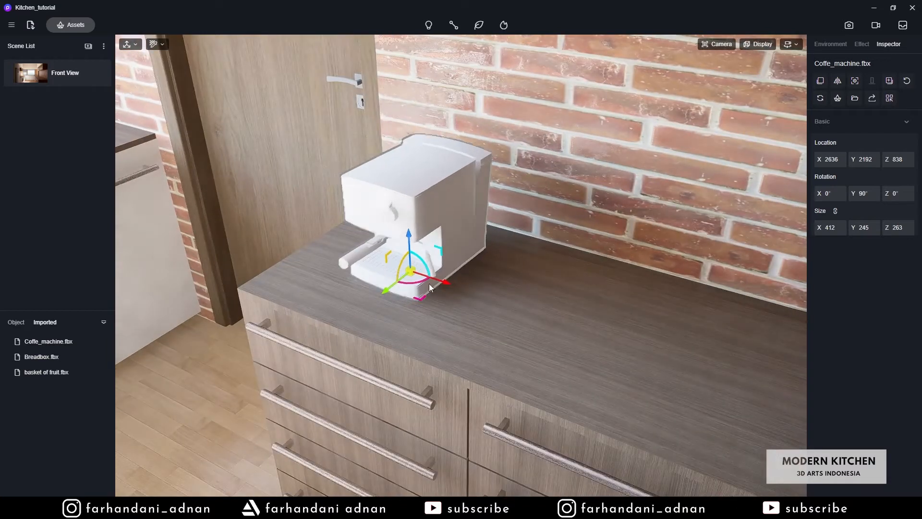
- Enlarge the coffee machine slightly and proportionally on the countertop
key(m)
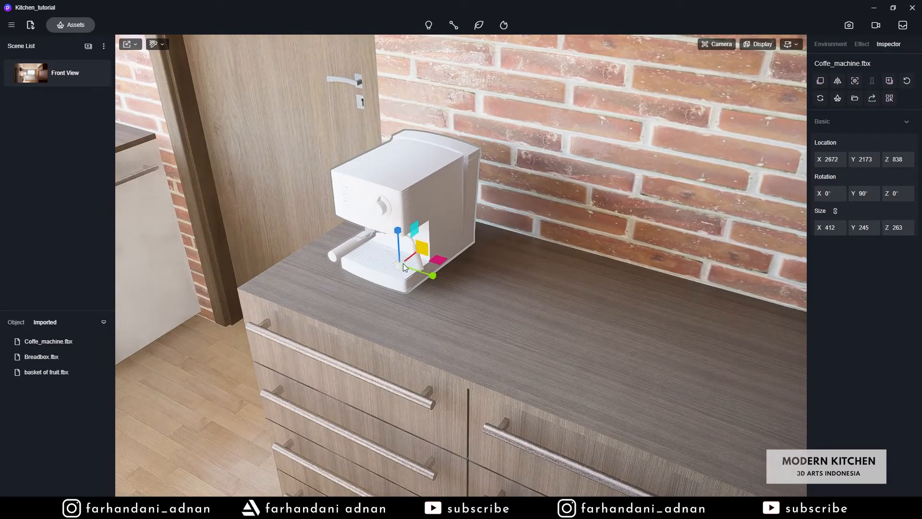
drag(403, 263, 425, 273)
key(m)
- Examine the texture images in the coffee machine's textures_1k folder under Asset/Model/assets/models
key(i)
click(438, 182)
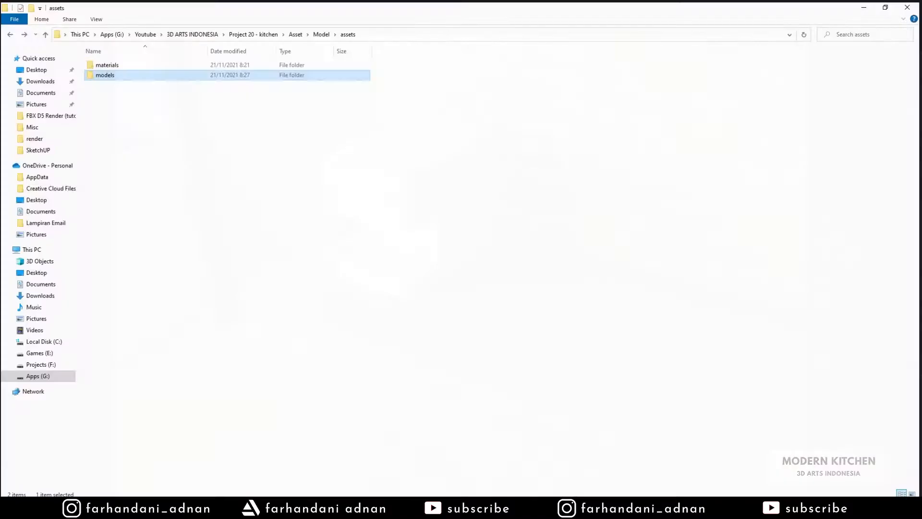
double_click(103, 72)
double_click(102, 62)
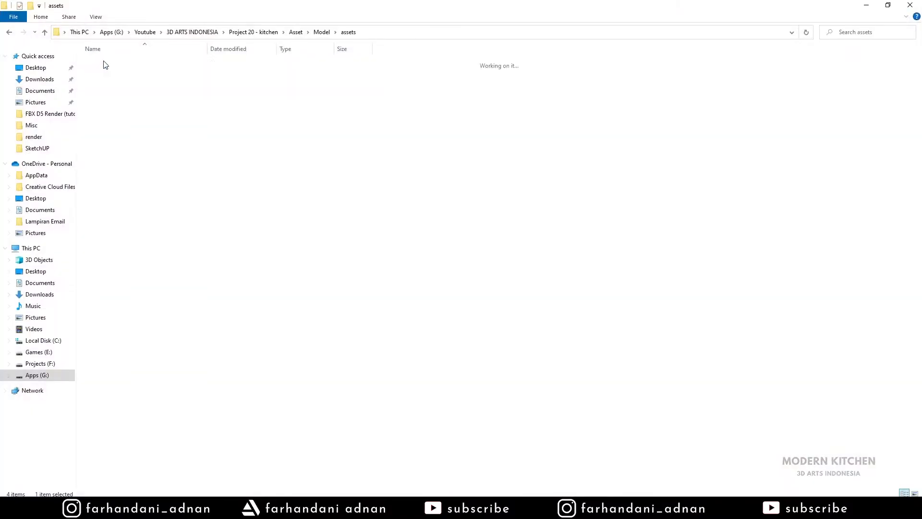
double_click(113, 72)
double_click(113, 93)
double_click(106, 63)
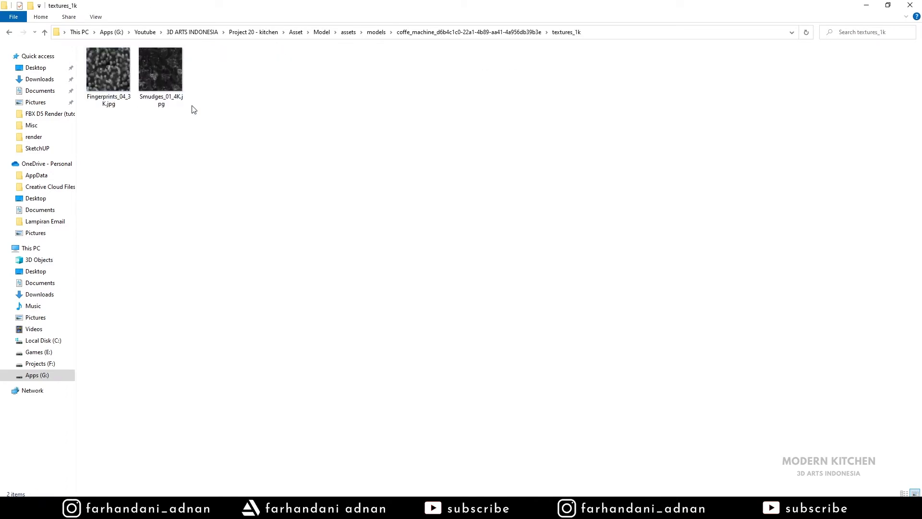
click(120, 73)
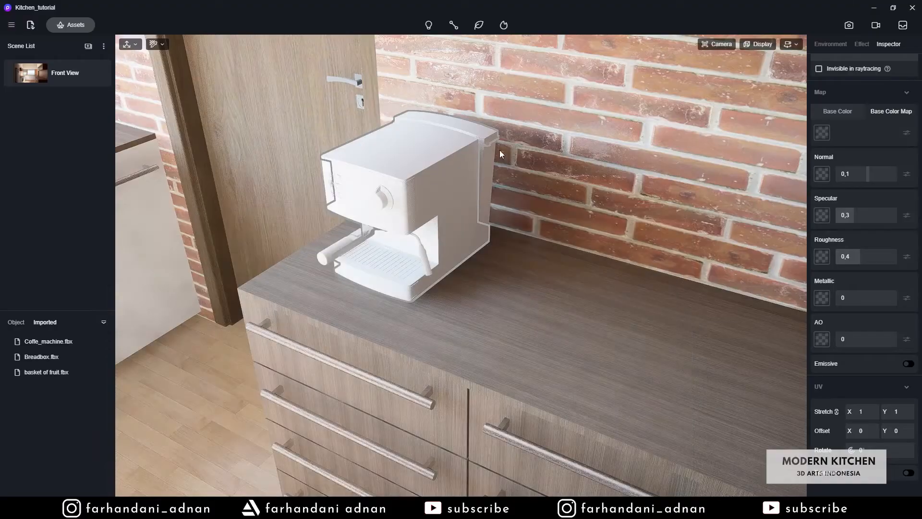
- Switch the coffee machine's front panel material to a plain base color and make it light grey
middle_drag(522, 187, 517, 208)
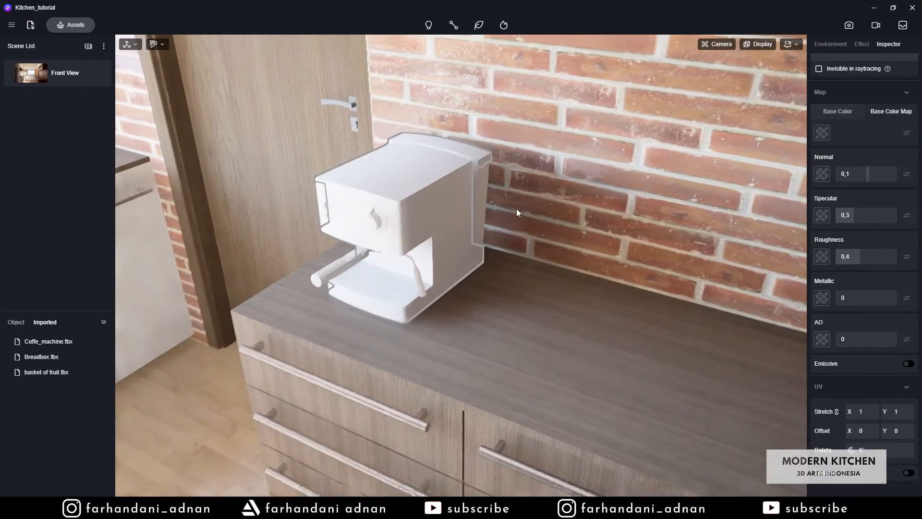
click(830, 115)
key(Escape)
click(401, 217)
click(822, 132)
drag(818, 187, 815, 174)
click(846, 132)
- Set the front panel material's Metallic to 1 and open its Roughness value for editing
drag(845, 297, 899, 297)
scroll(569, 212, down, 5)
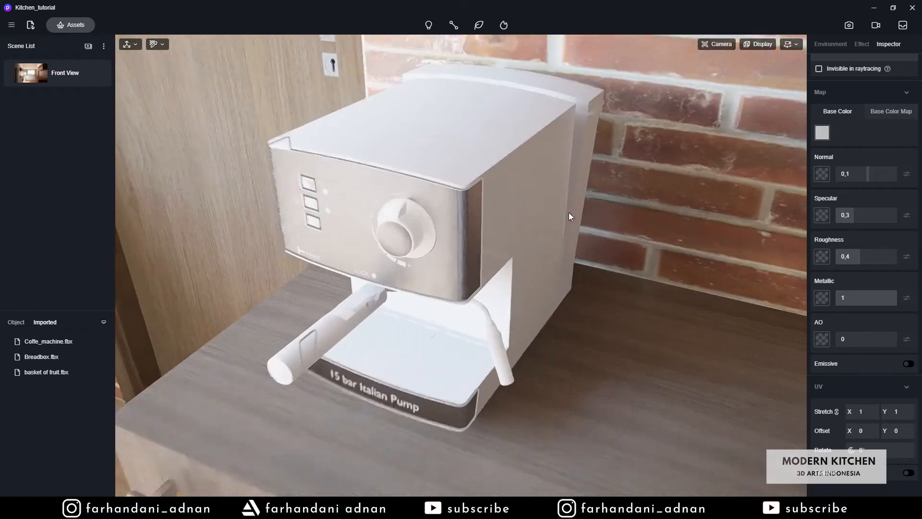
drag(863, 256, 856, 256)
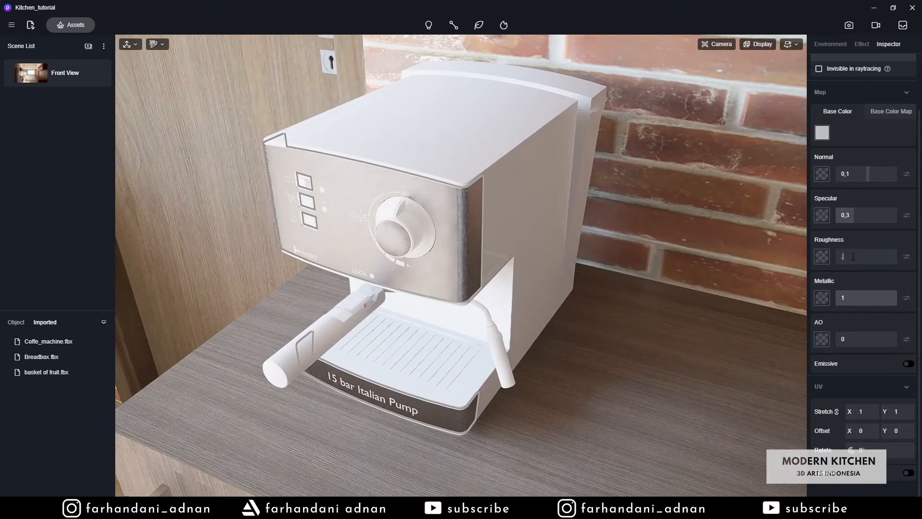
- Give the coffee machine's main body a dark grey base color with metallic 1 and specular 0.5
double_click(853, 215)
click(554, 169)
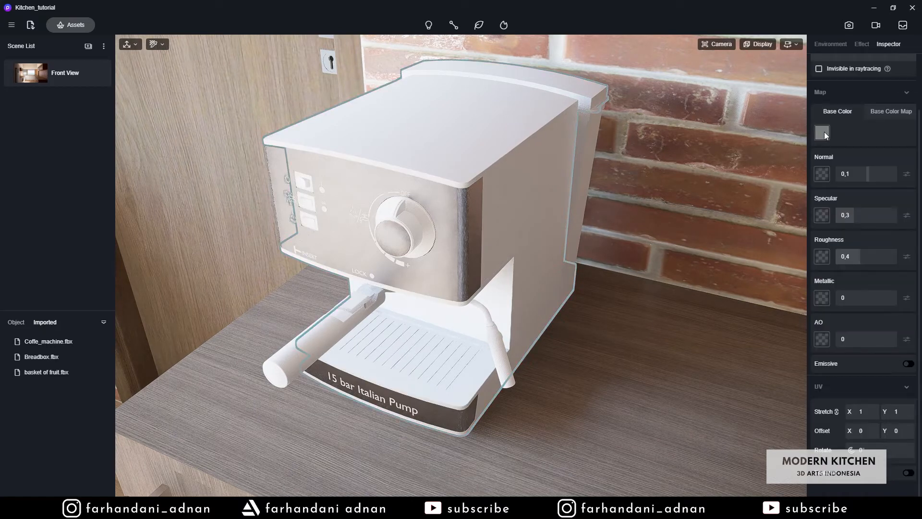
click(823, 135)
drag(826, 183, 825, 197)
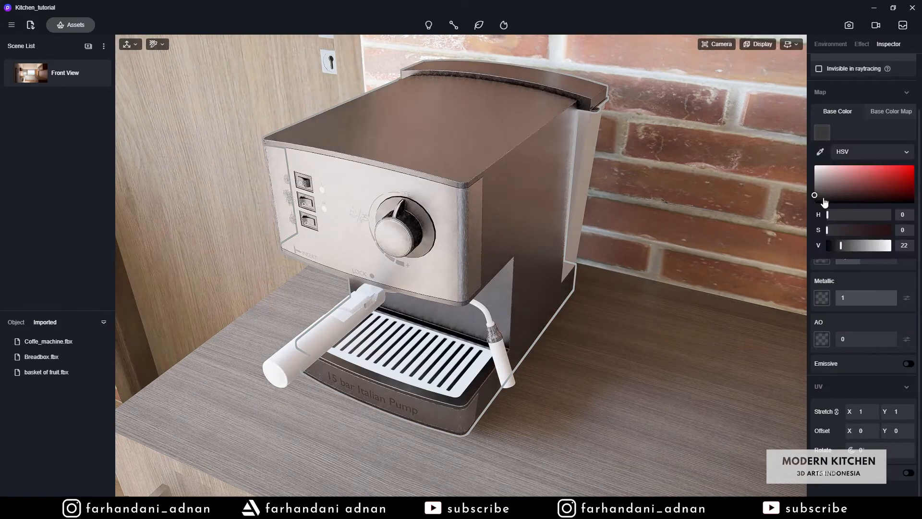
drag(819, 193, 815, 197)
click(823, 133)
double_click(863, 214)
text(0,5)
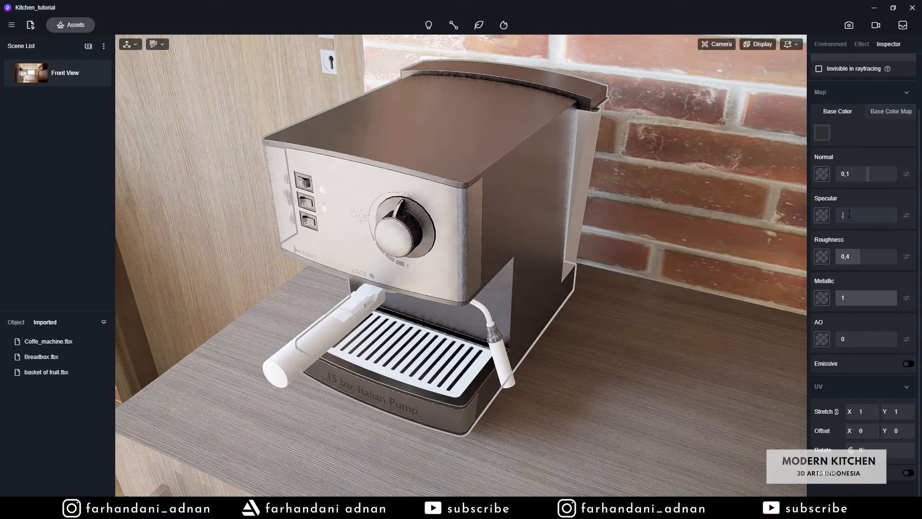
key(Return)
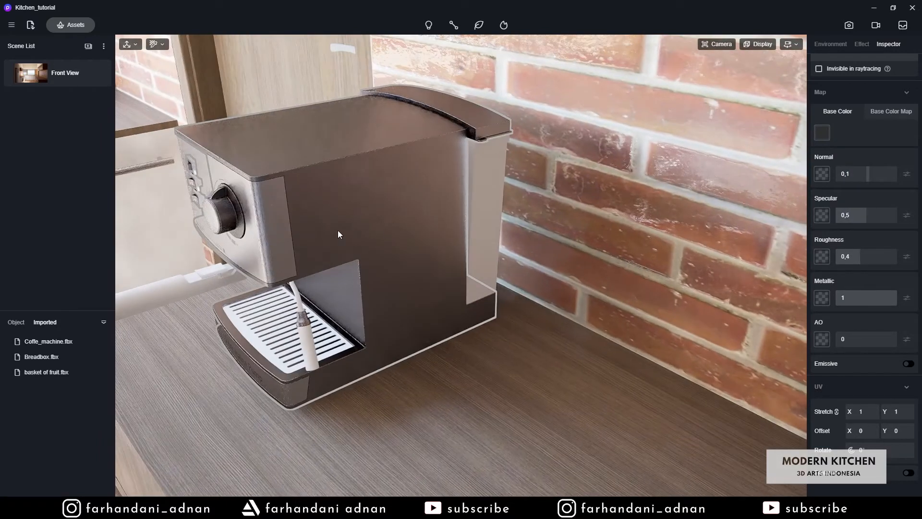
- Give the coffee machine's rear tank a near-white base color with metallic 1 and specular 0.5
click(477, 203)
click(823, 132)
drag(848, 166, 815, 170)
click(823, 133)
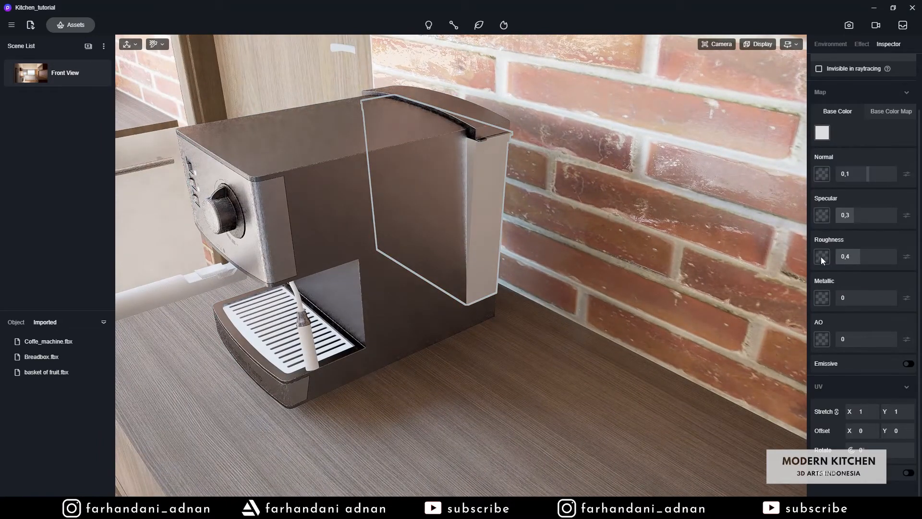
drag(848, 297, 896, 283)
click(844, 215)
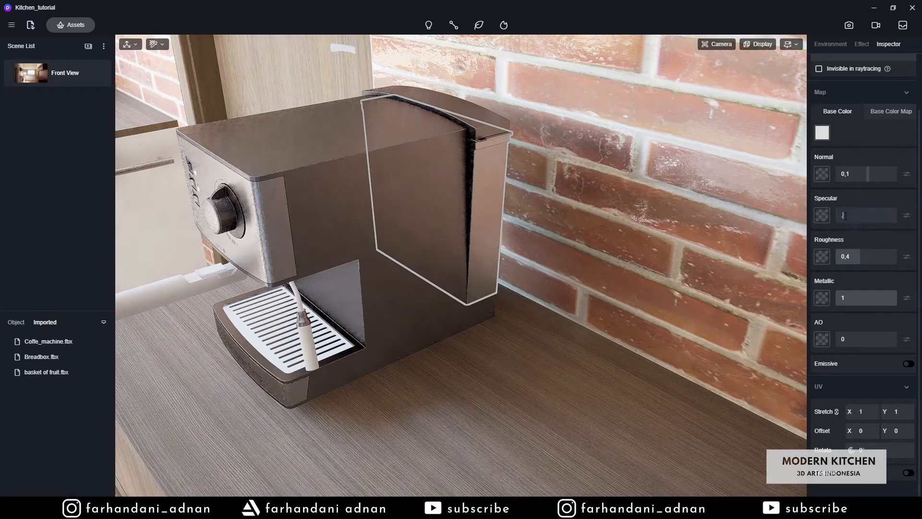
text(0,5)
key(Return)
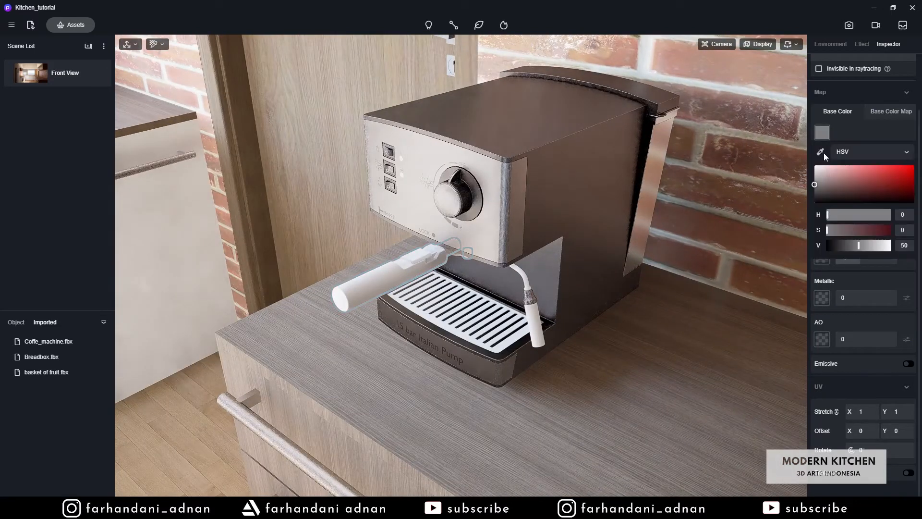
- Set the coffee machine handle's base color to near black (V 5), with roughness 0.67 and specular 0.5
drag(815, 184, 814, 209)
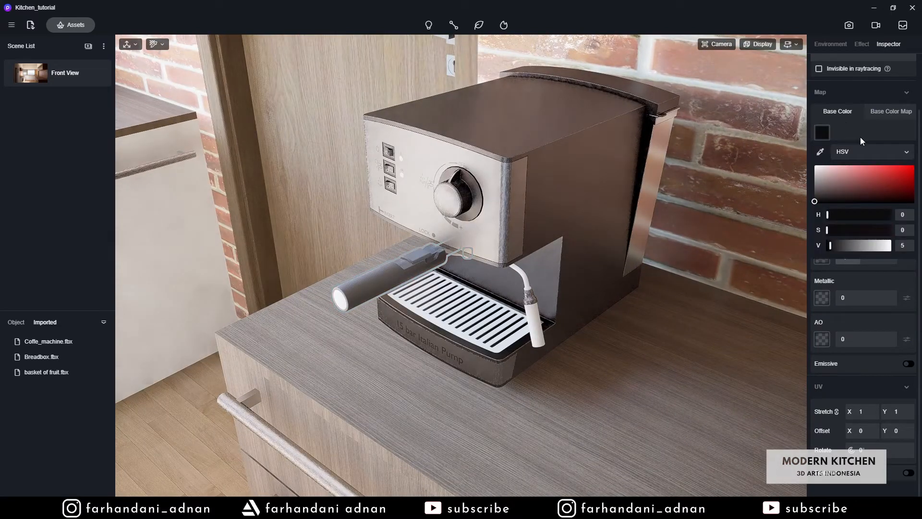
mouse_move(860, 256)
mouse_down()
mouse_move(885, 256)
mouse_move(876, 256)
mouse_up()
drag(854, 215, 866, 215)
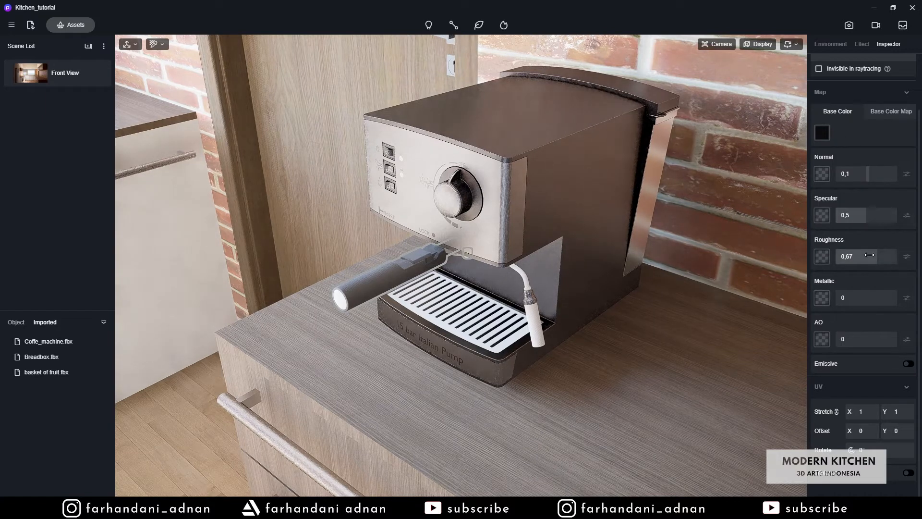
- Set the material of the drip tray grate and steam nozzle to metallic 1 and roughness 0.33
click(546, 317)
click(822, 133)
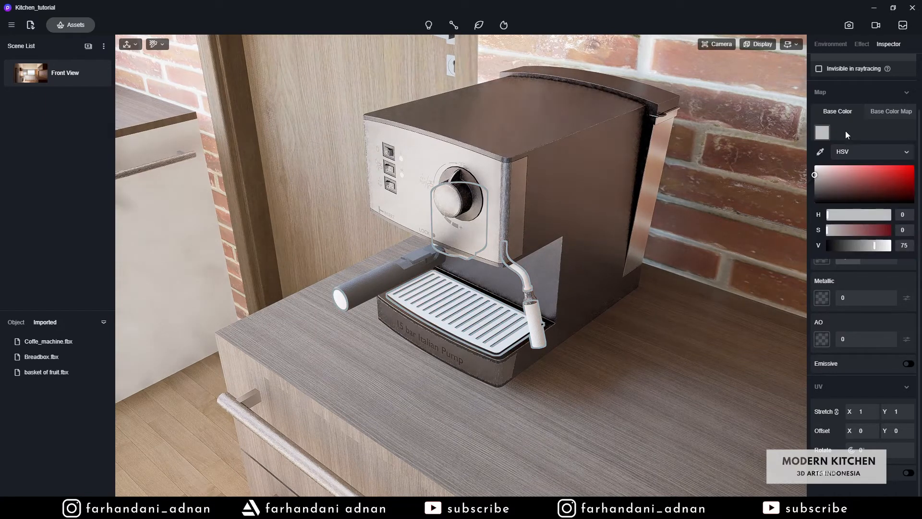
drag(857, 298, 901, 283)
mouse_move(860, 256)
mouse_down()
mouse_move(846, 256)
mouse_move(855, 256)
mouse_up()
scroll(720, 250, down, 5)
right_drag(720, 250, 579, 125)
scroll(580, 124, down, 2)
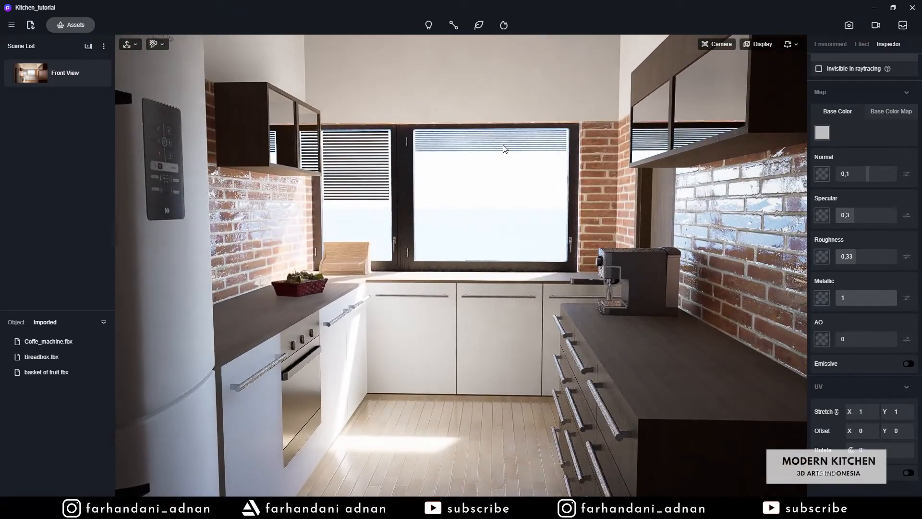
key(Escape)
- Import Home_plant.fbx and place it on the countertop beside the wooden bread box
right_drag(490, 237, 384, 269)
scroll(384, 269, up, 3)
click(30, 25)
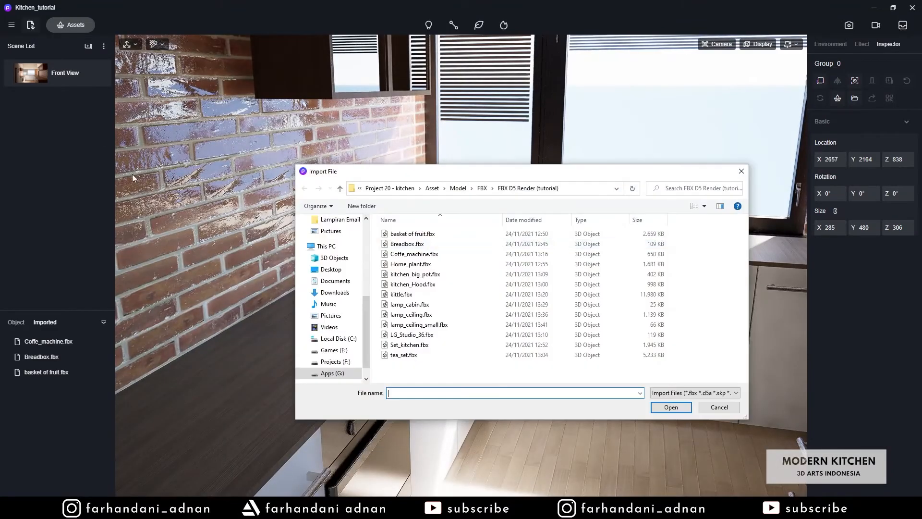
click(410, 264)
click(671, 407)
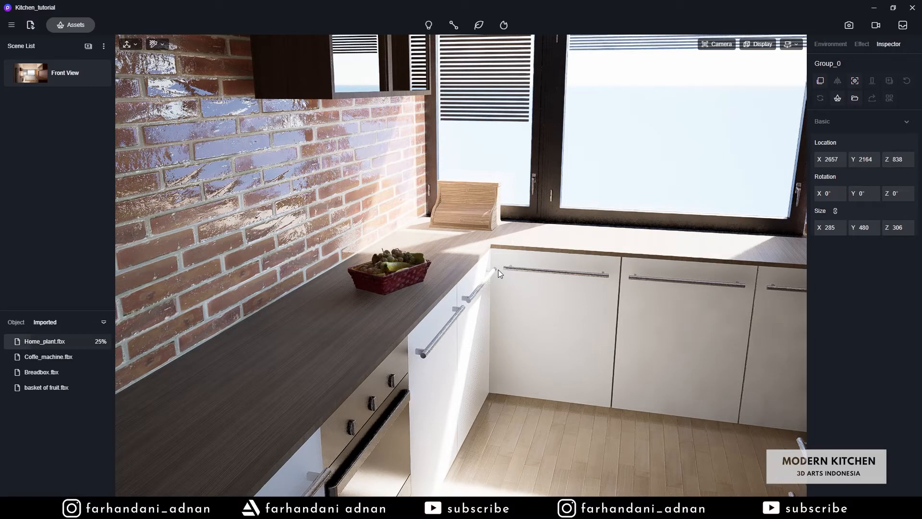
right_drag(552, 292, 577, 312)
key(w)
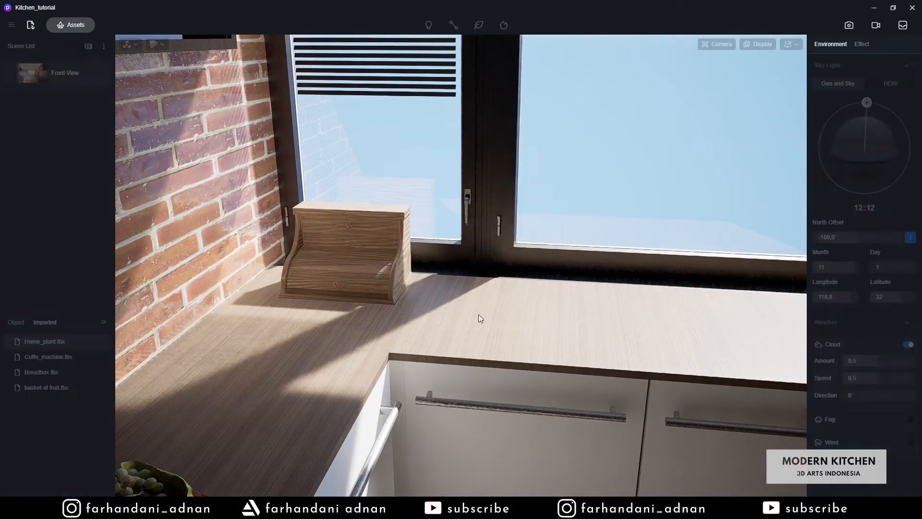
click(463, 301)
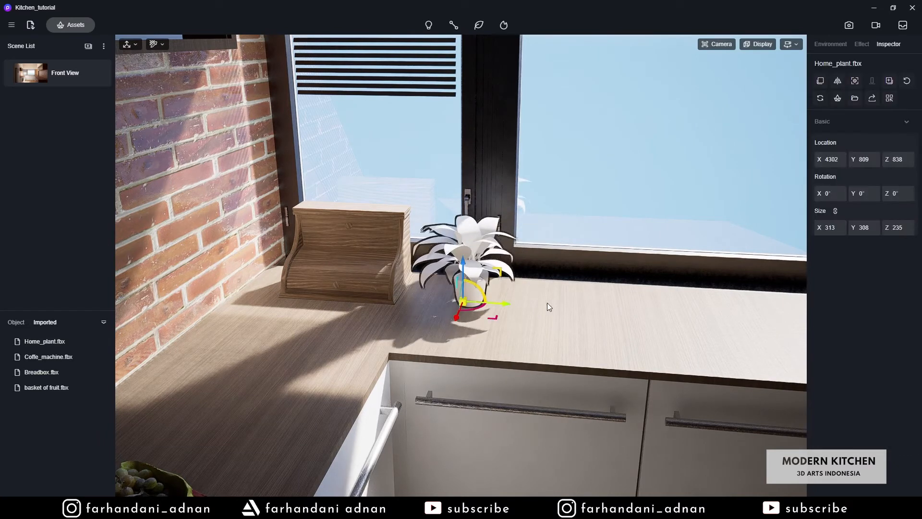
- Move the plant slightly along the Y axis to a Y location of 815
right_drag(588, 285, 587, 284)
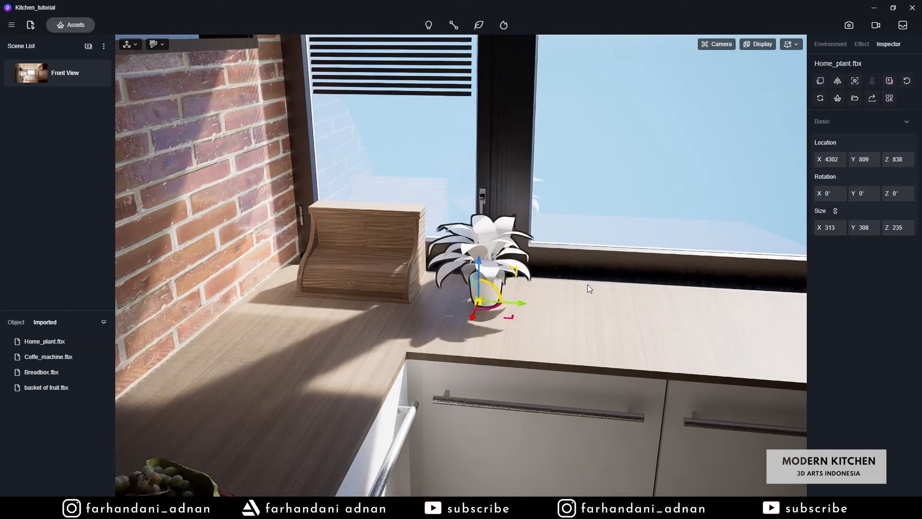
right_drag(492, 276, 494, 275)
scroll(494, 275, up, 2)
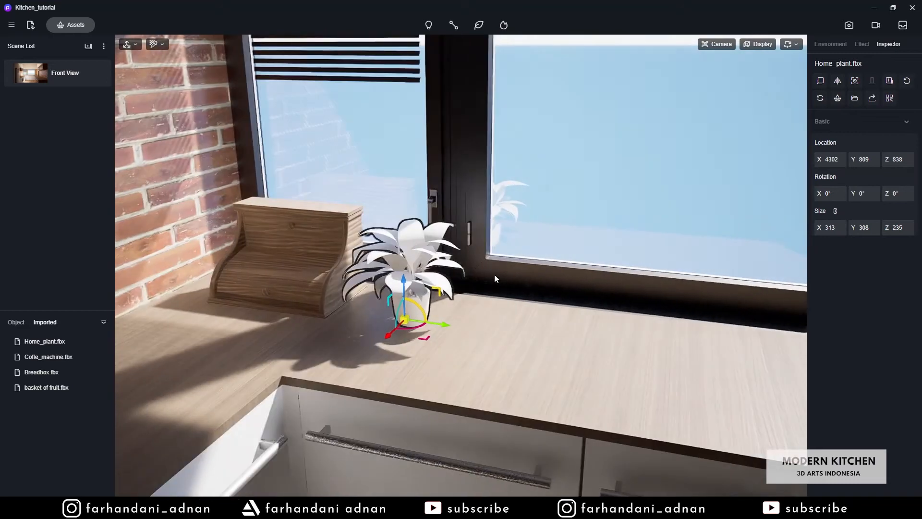
scroll(494, 275, up, 1)
right_drag(485, 315, 479, 324)
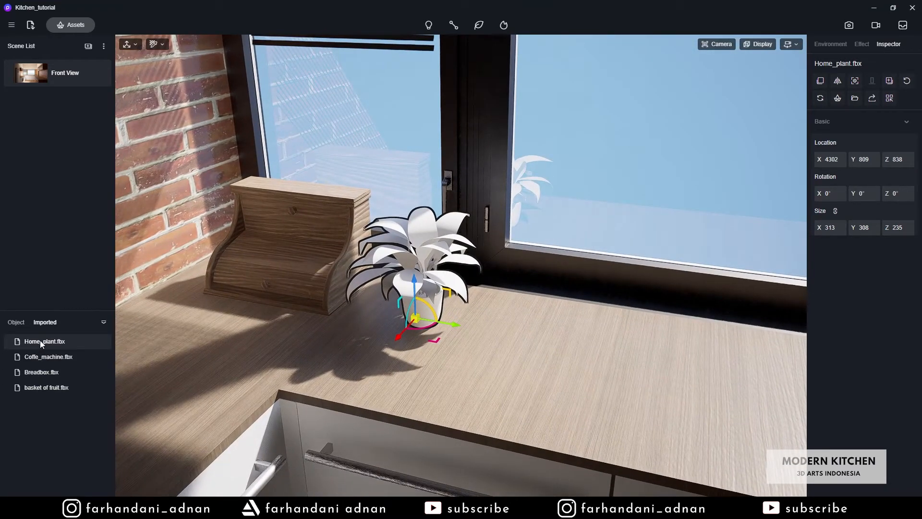
middle_drag(505, 276, 543, 274)
scroll(589, 271, up, 2)
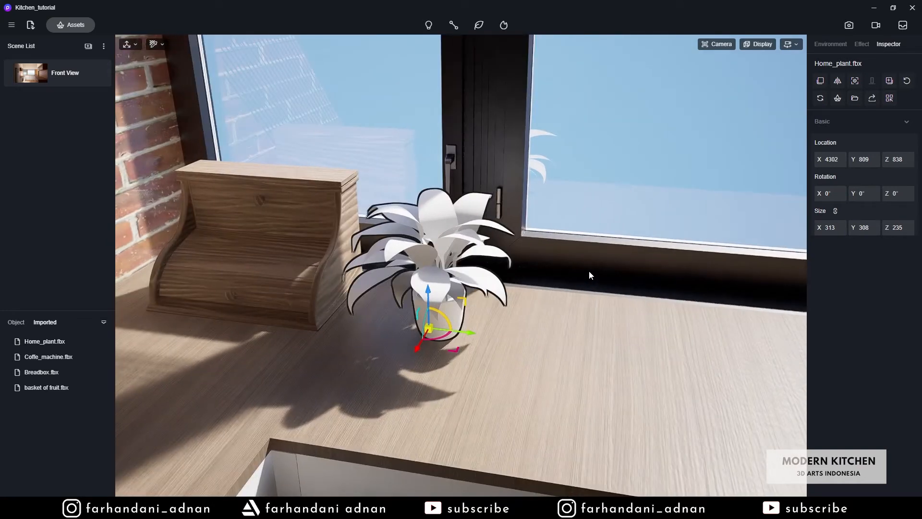
key(a)
right_drag(590, 273, 596, 268)
drag(522, 353, 526, 359)
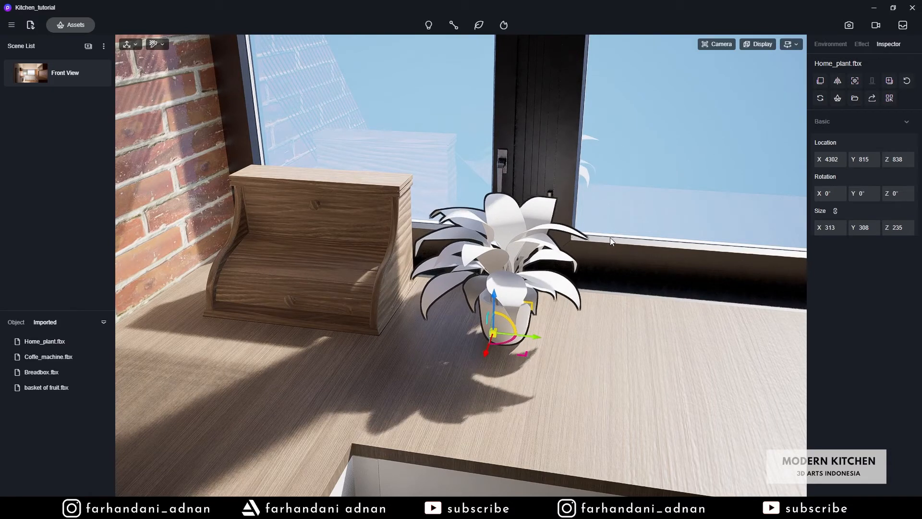
key(Escape)
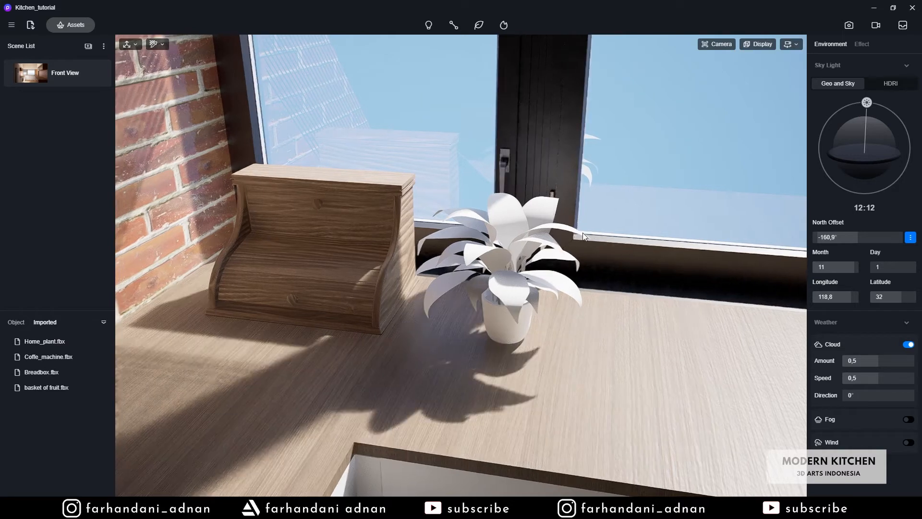
- Change the plant leaves' material template to Foliage
middle_drag(583, 233, 553, 231)
scroll(558, 226, up, 2)
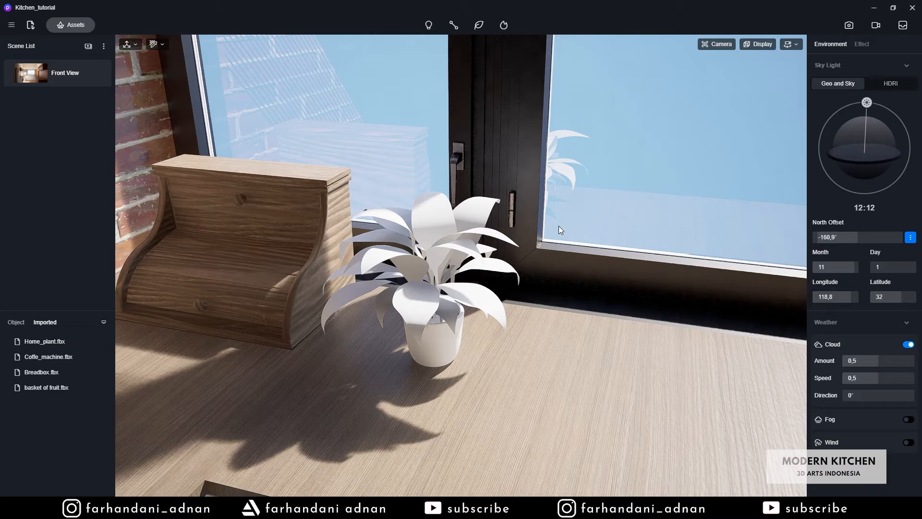
right_drag(558, 226, 577, 212)
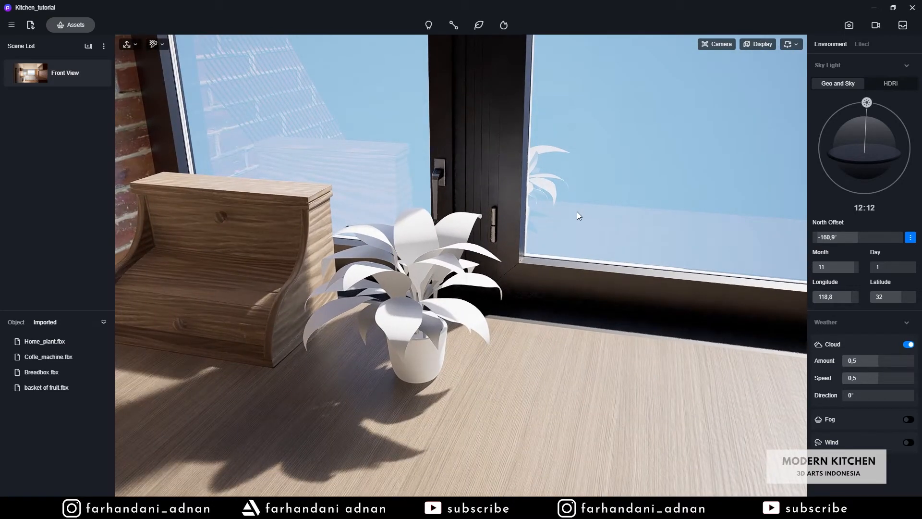
scroll(577, 212, up, 1)
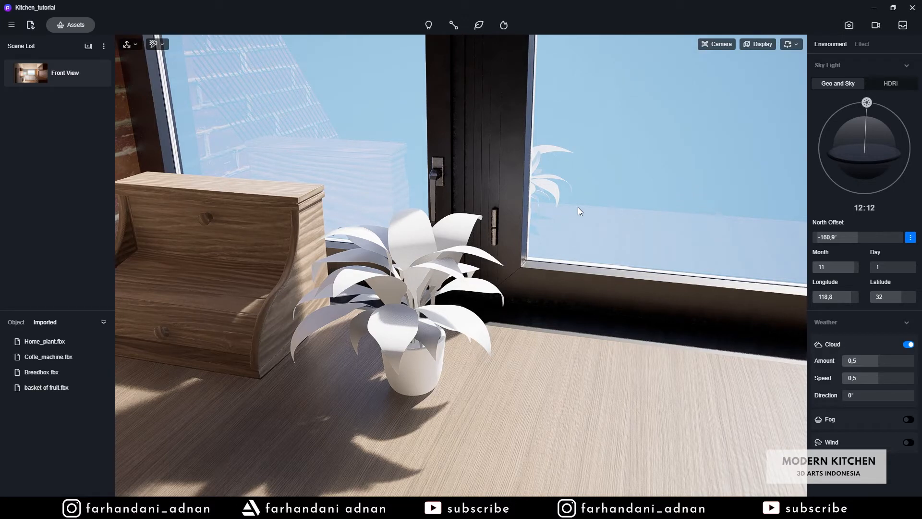
right_drag(578, 207, 586, 221)
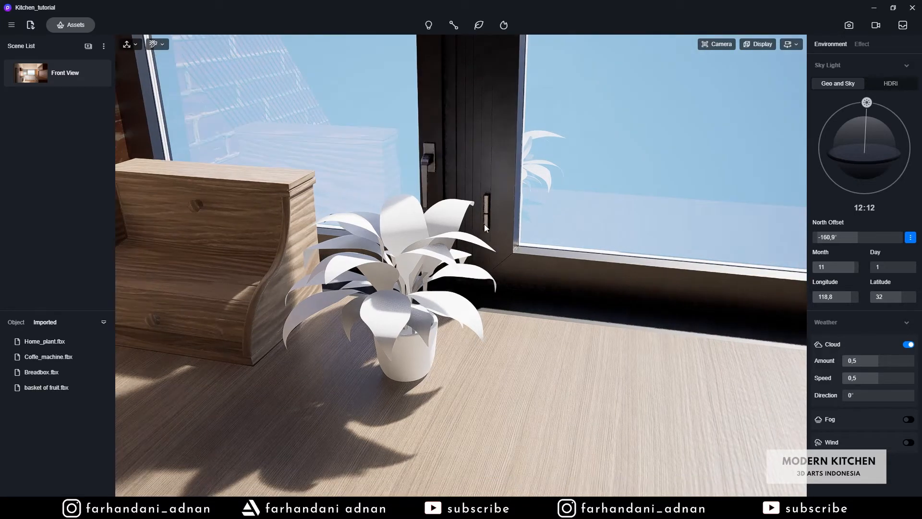
click(439, 245)
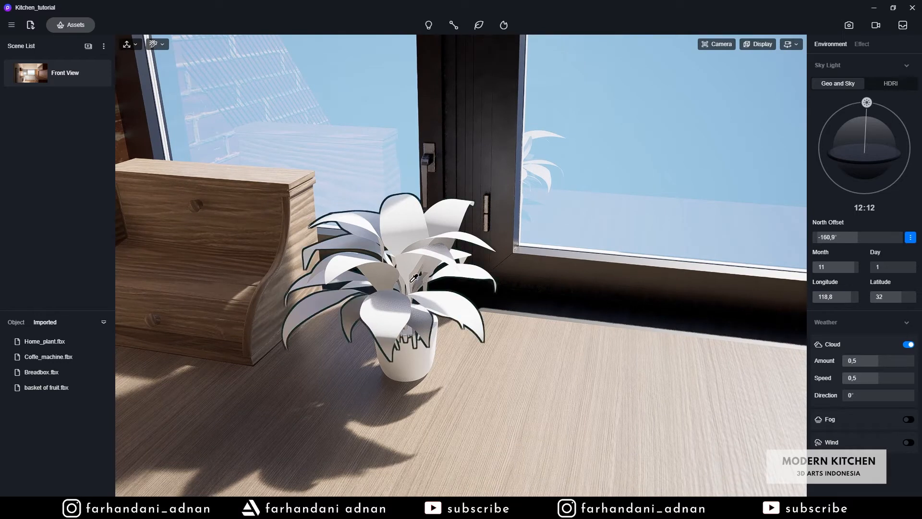
click(426, 250)
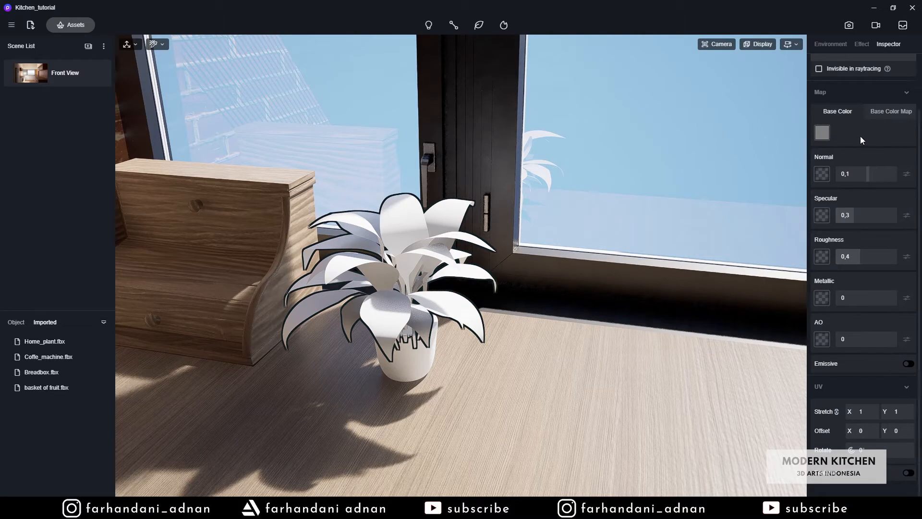
scroll(860, 136, up, 2)
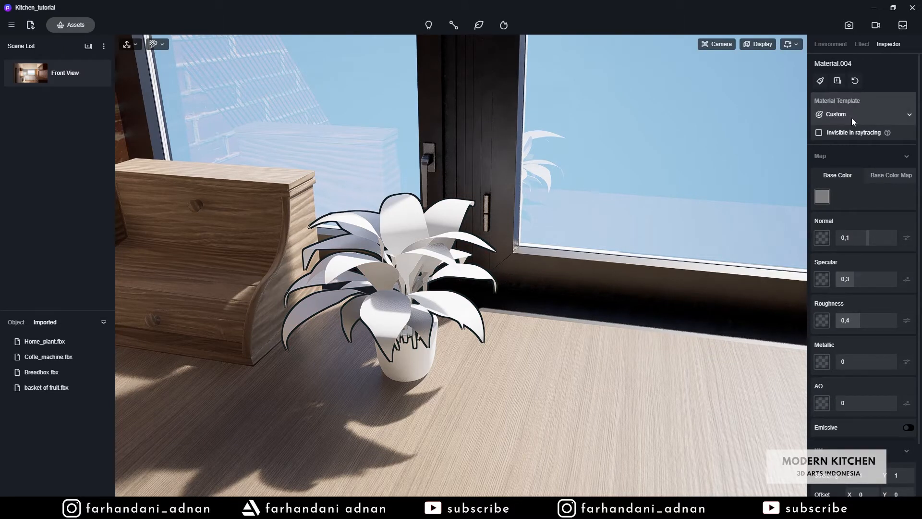
click(899, 117)
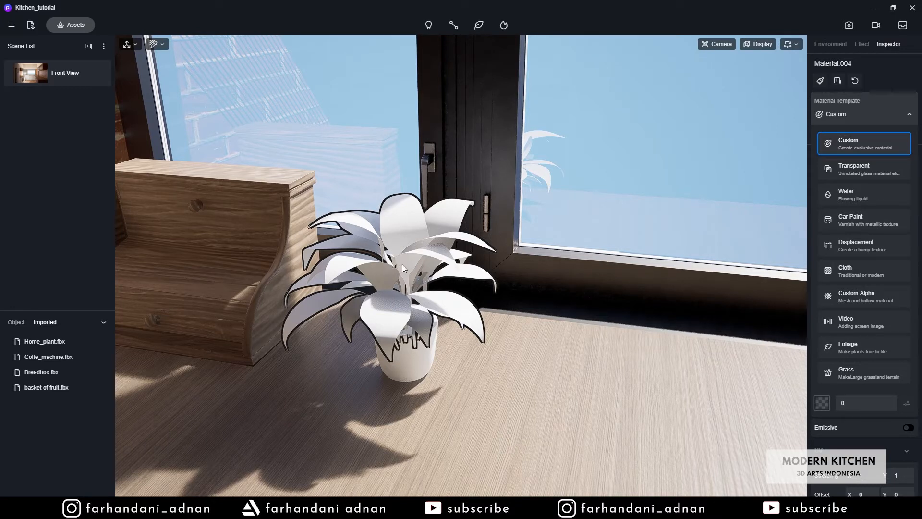
click(845, 344)
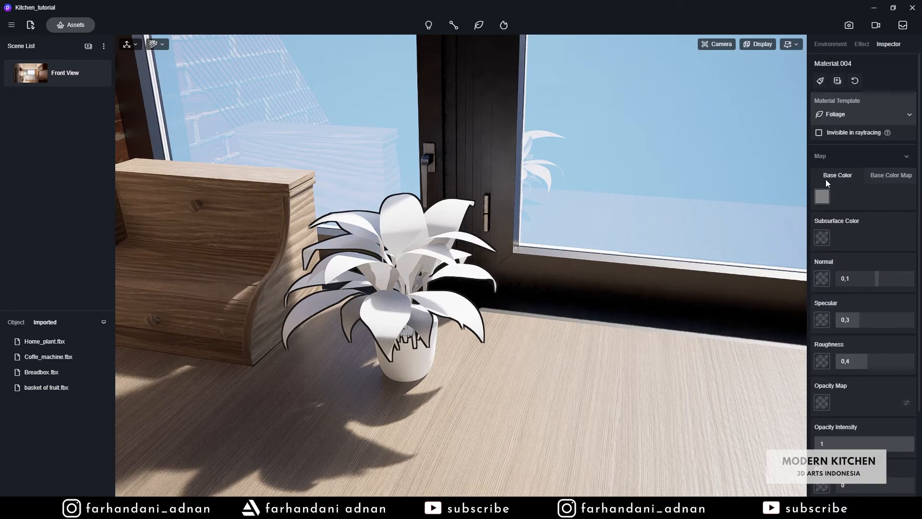
- Assign sdganth_4K_Albedo.jpg from the home plant's textures_1k folder as the leaves' base color map
click(874, 175)
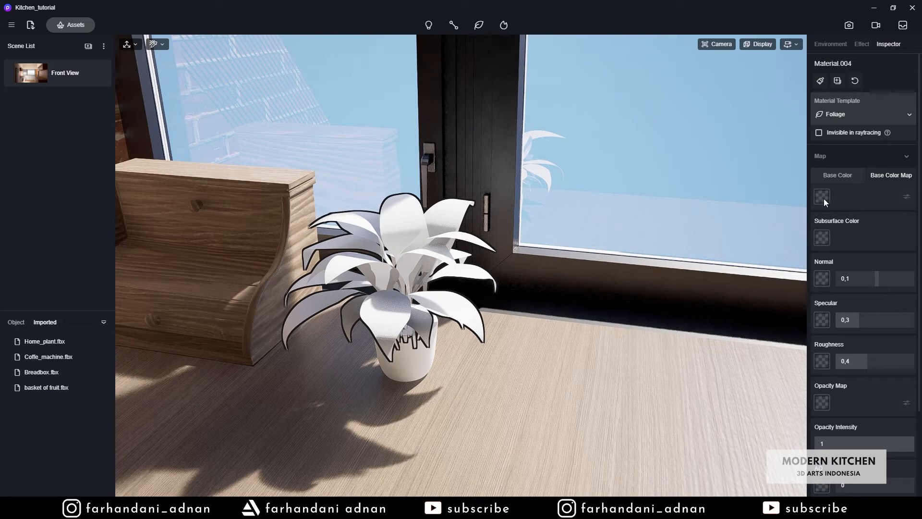
click(823, 197)
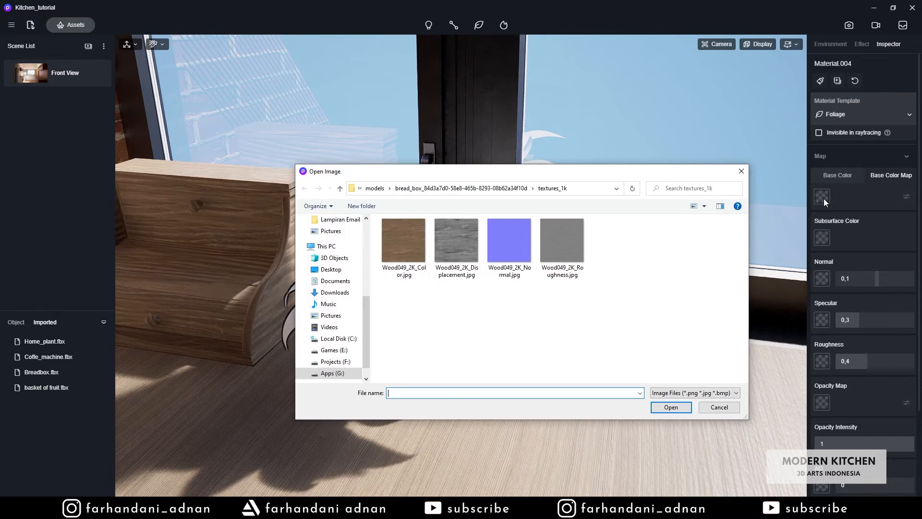
drag(518, 173, 526, 164)
scroll(377, 298, down, 1)
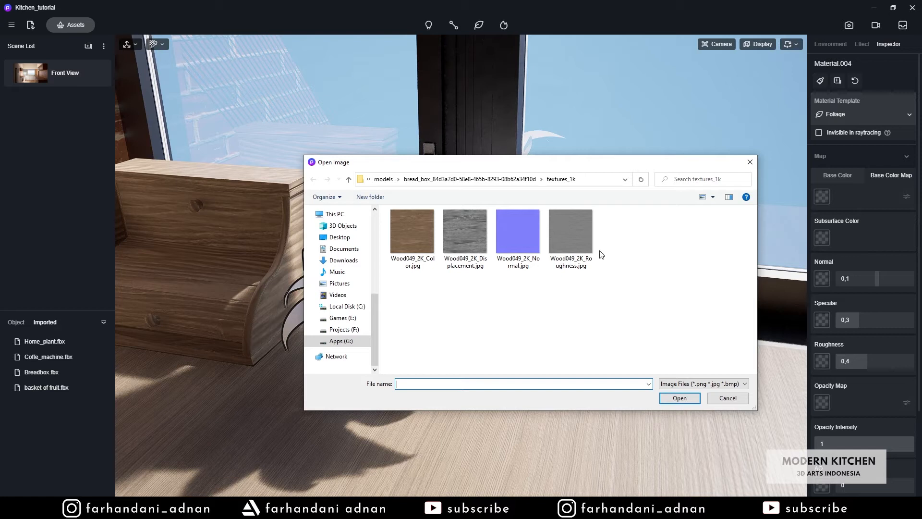
click(384, 179)
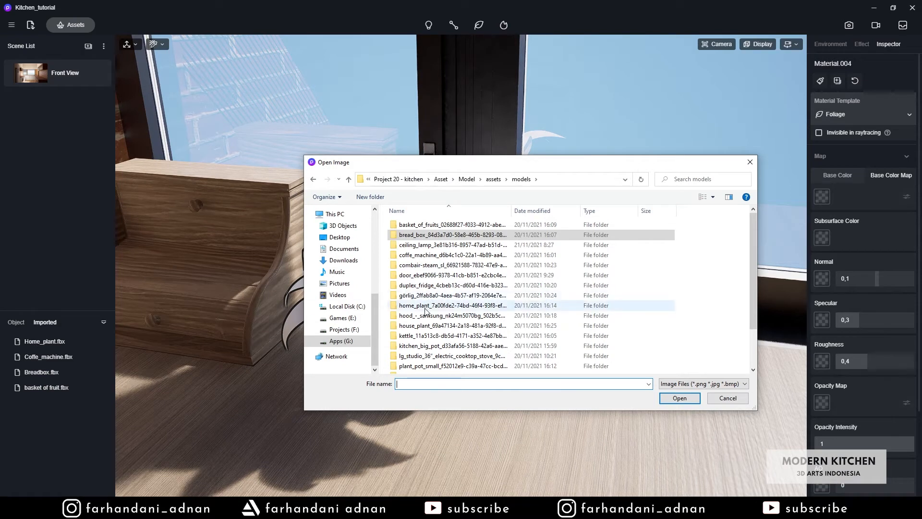
click(405, 308)
double_click(414, 308)
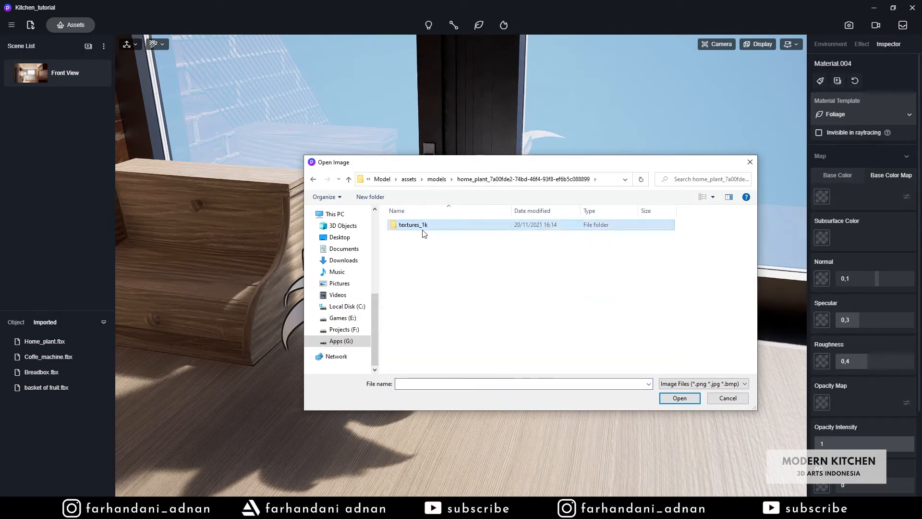
double_click(424, 227)
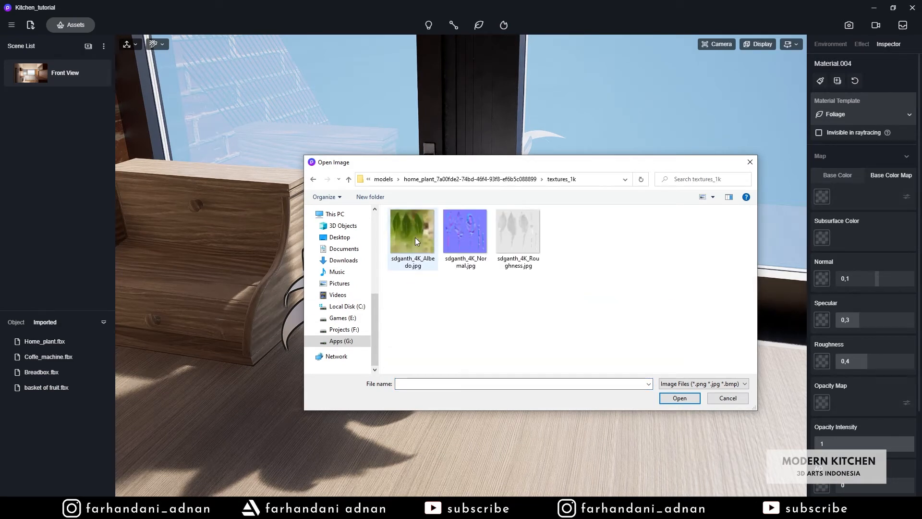
double_click(415, 237)
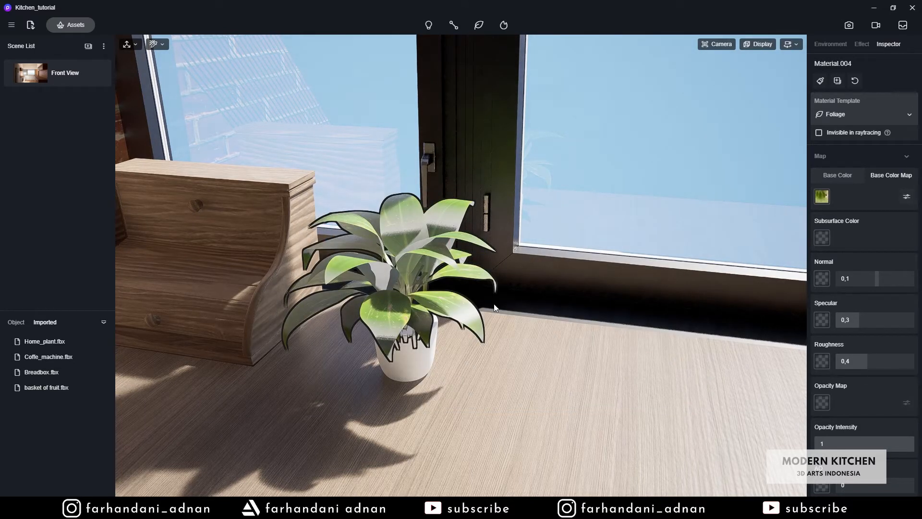
- Assign sdganth_4K_Albedo.jpg as the leaves' subsurface color map
click(822, 237)
click(408, 228)
drag(430, 167, 645, 167)
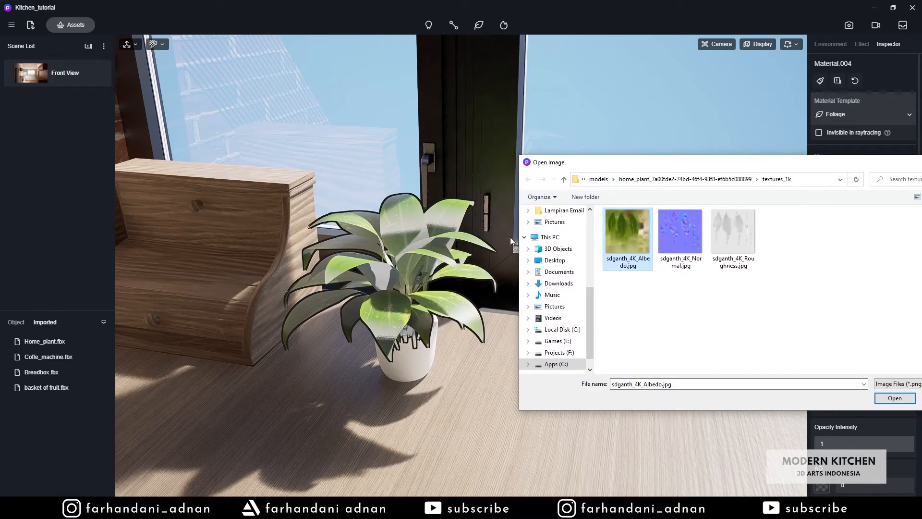
drag(589, 164, 542, 157)
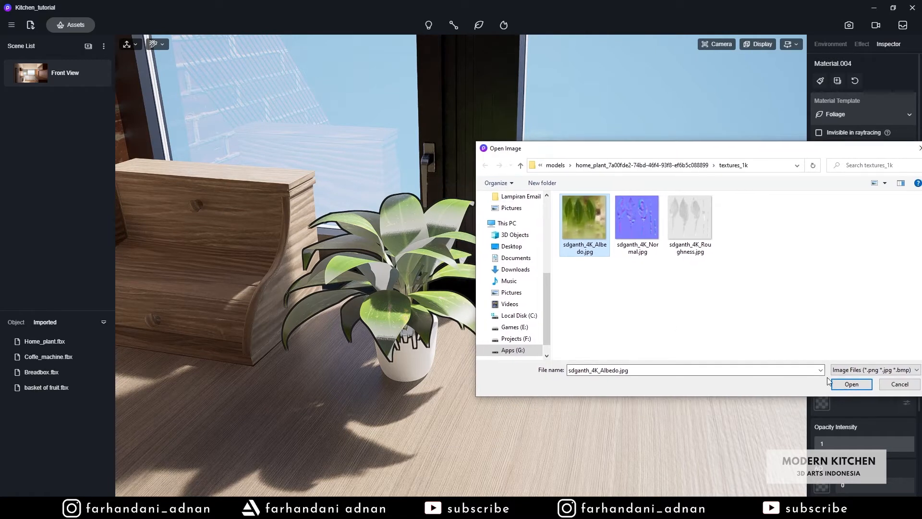
click(851, 385)
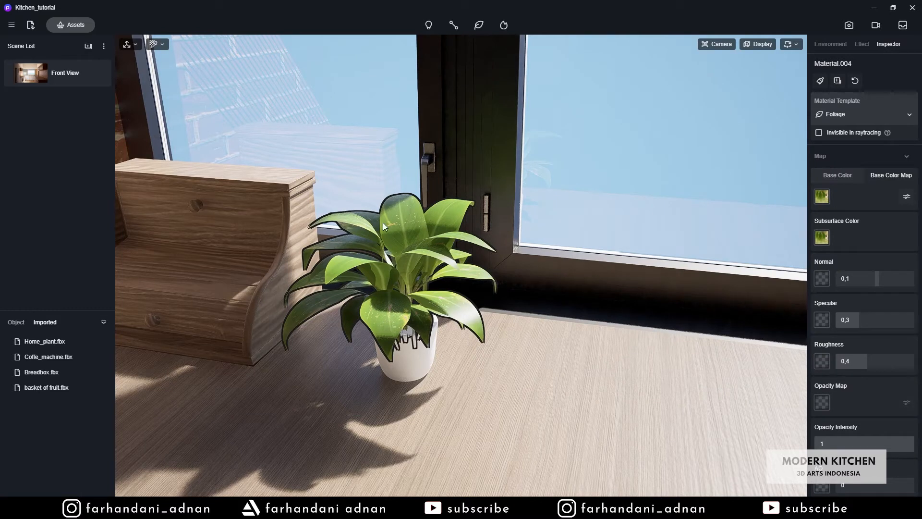
click(588, 208)
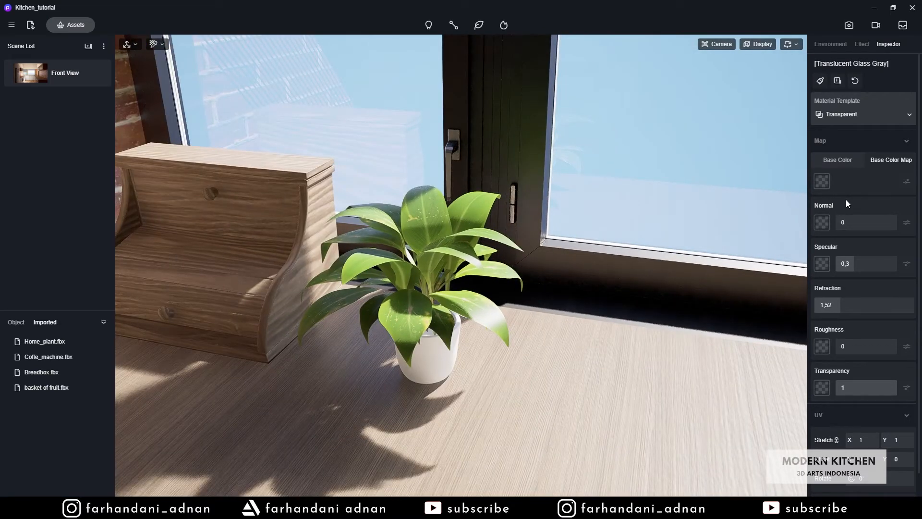
- Assign sdganth_4K_Normal.jpg as the leaves' normal map and set their normal and specular values to 0.5
click(445, 236)
click(821, 281)
double_click(626, 223)
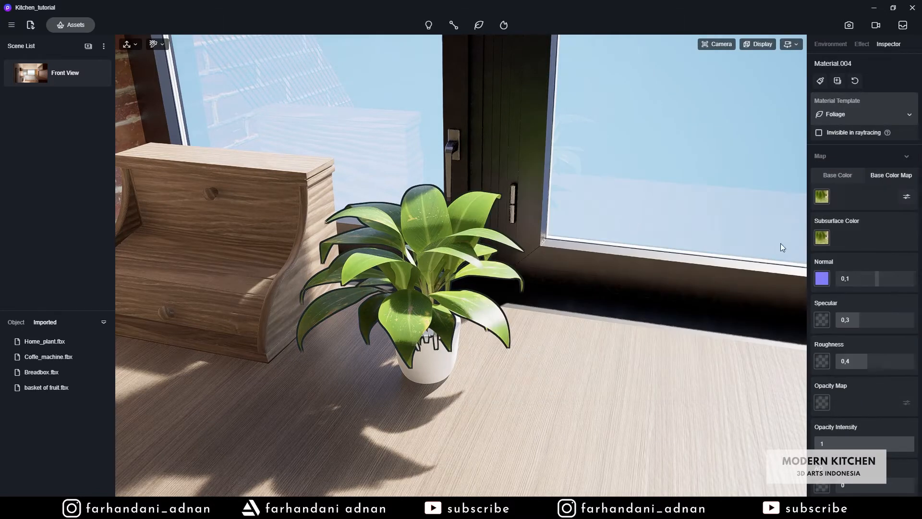
text(0,5)
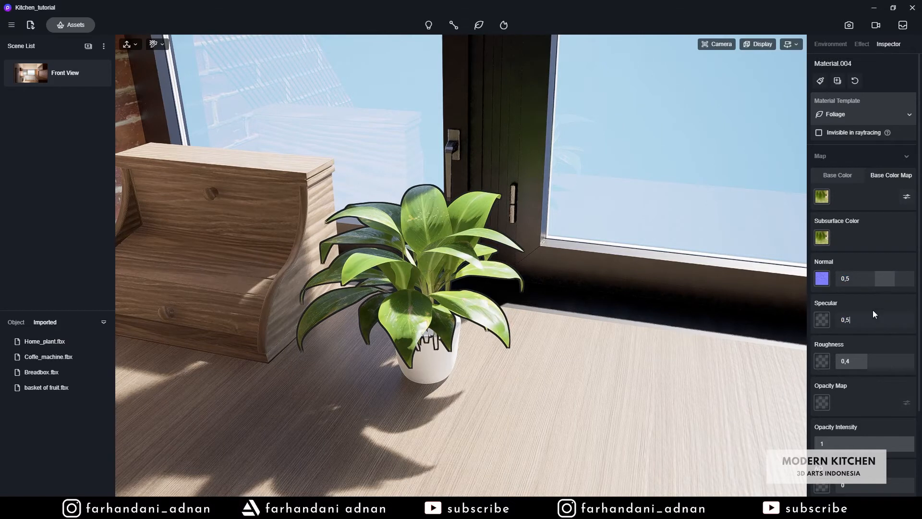
- Assign sdganth_4K_Roughness.jpg as the leaves' roughness map and set the roughness to 0.58
click(822, 361)
double_click(679, 214)
drag(896, 361, 873, 363)
- Give the soil inside the plant pot a dark reddish-brown base color and set its specular to 0.5
scroll(560, 344, down, 3)
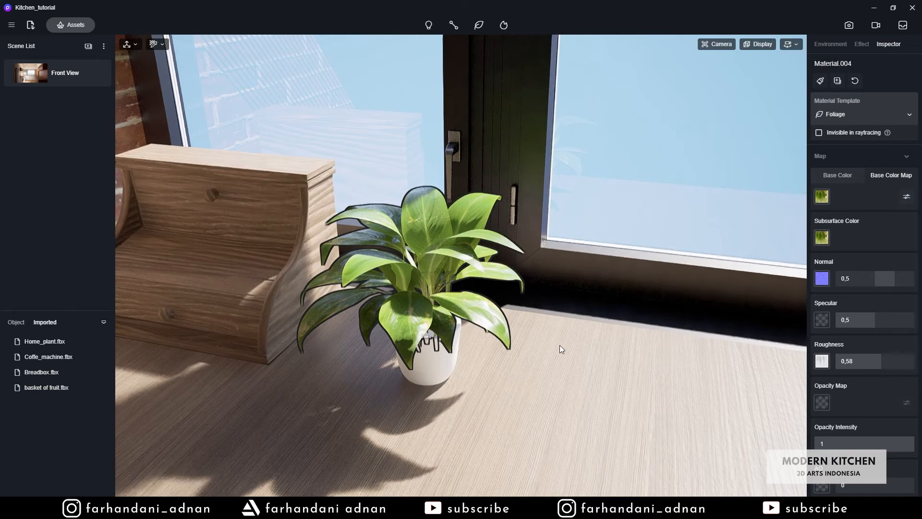
right_drag(559, 344, 336, 363)
scroll(409, 367, up, 3)
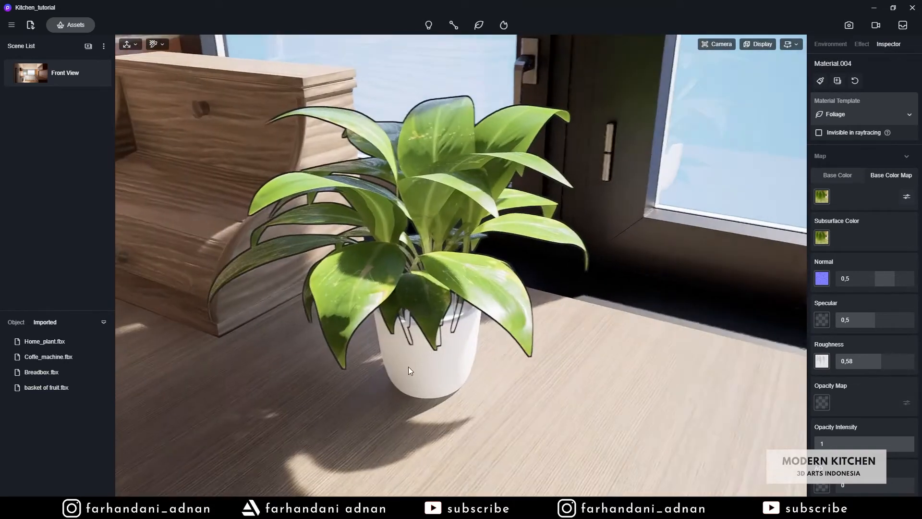
click(451, 309)
click(837, 175)
click(823, 197)
click(824, 197)
drag(846, 250, 876, 269)
click(864, 190)
click(851, 210)
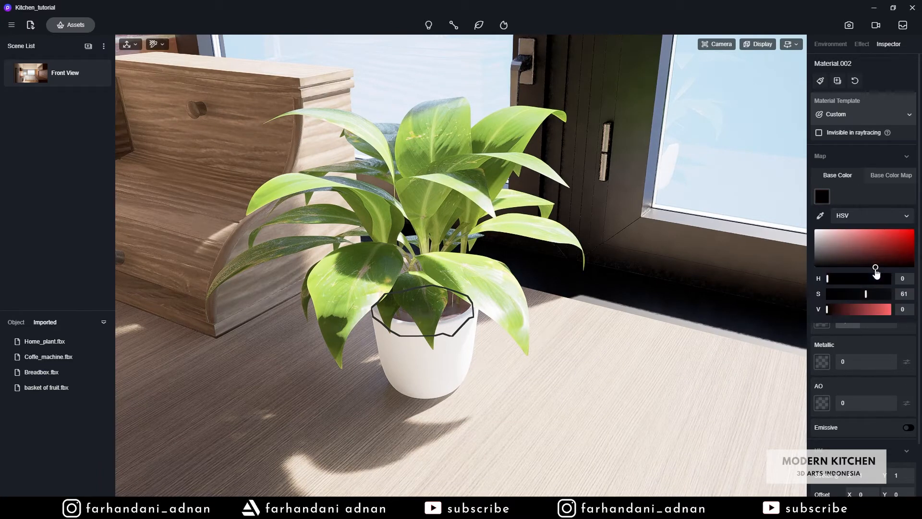
click(874, 199)
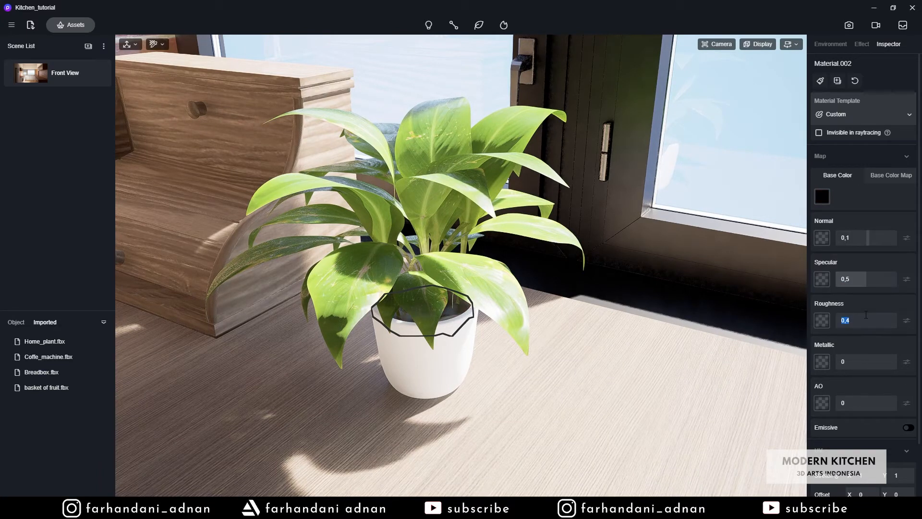
click(822, 197)
click(864, 192)
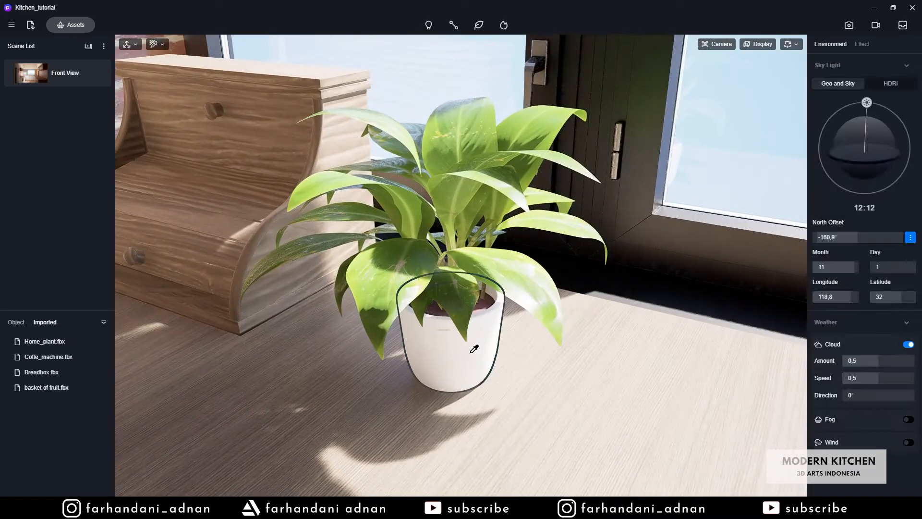
- Set the plant pot's base color to light grey with a value of 72 and its roughness to 0.21
click(472, 351)
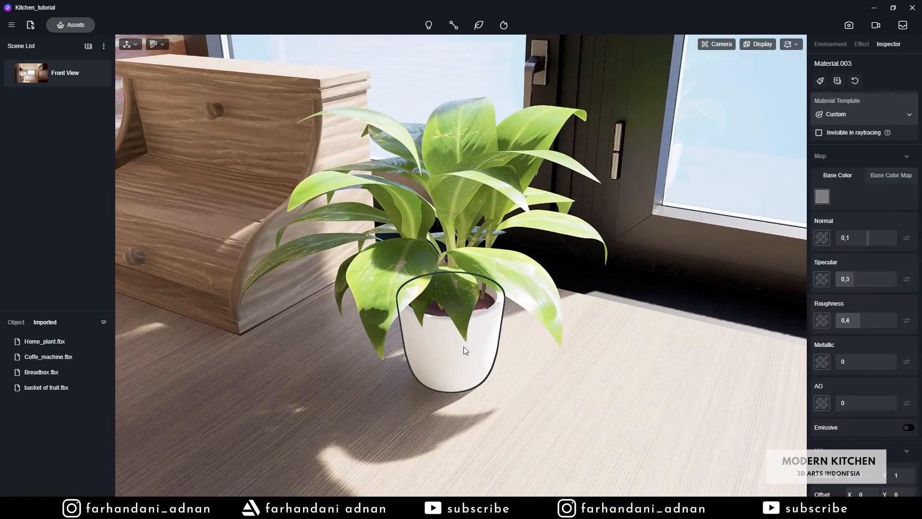
click(823, 197)
click(815, 240)
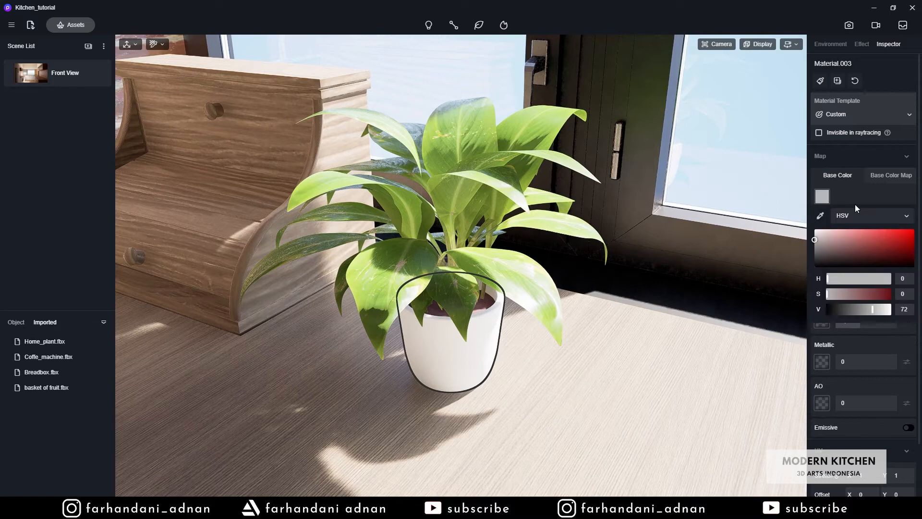
click(855, 206)
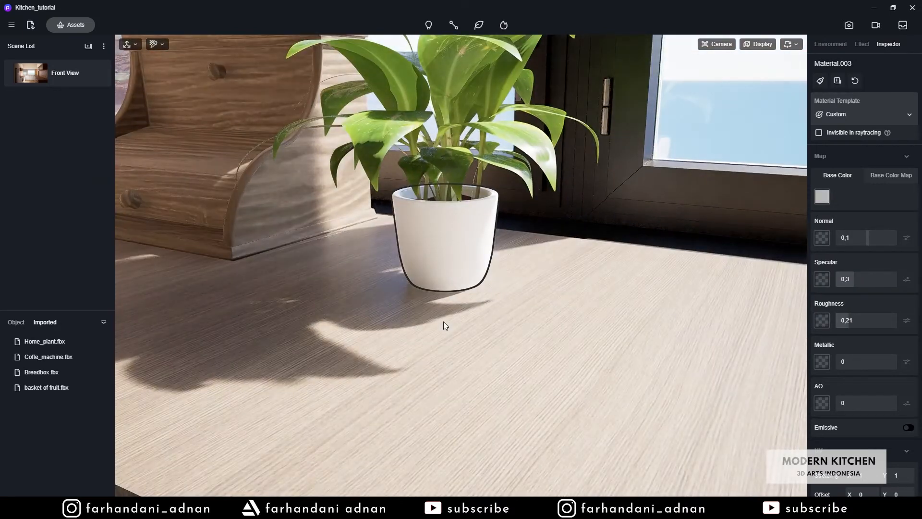
click(852, 239)
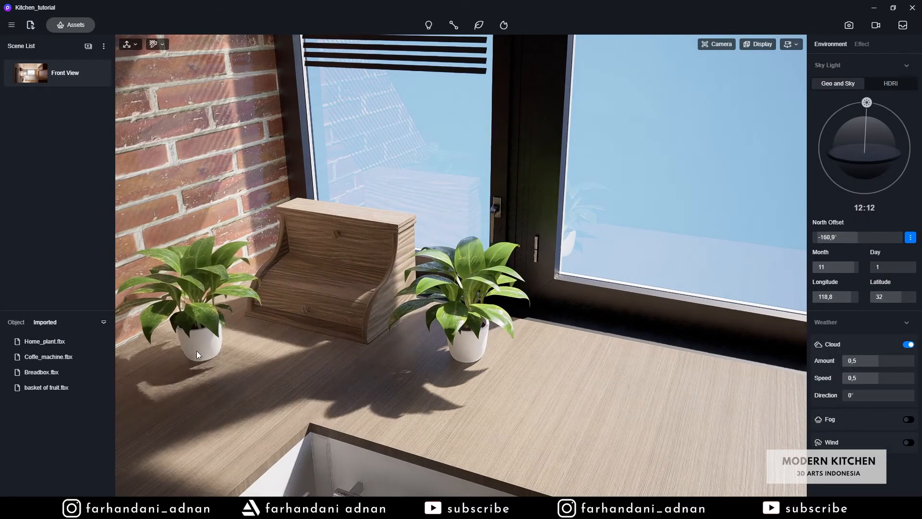
- Duplicate the potted plant along the countertop around the bread box, placing the window-side copy at X 4339, Y 1117 with a Y rotation of 270°
click(197, 351)
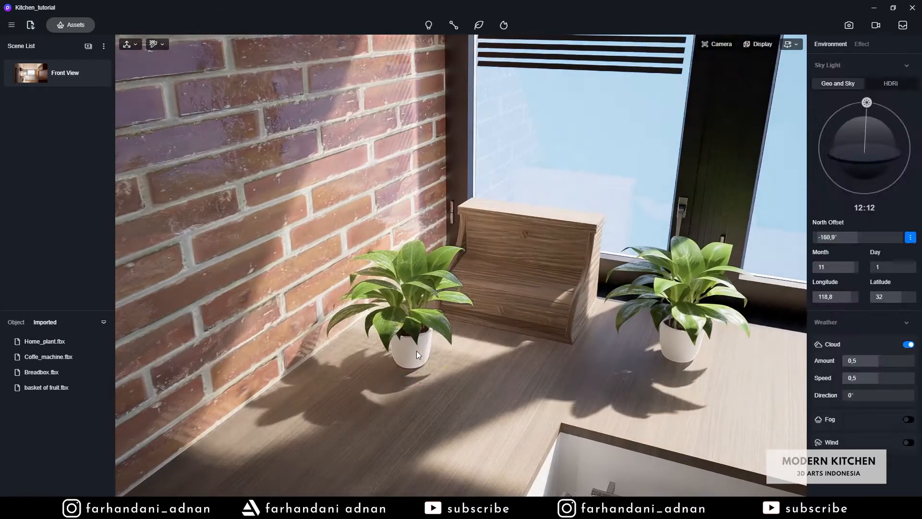
click(416, 351)
drag(412, 369, 428, 385)
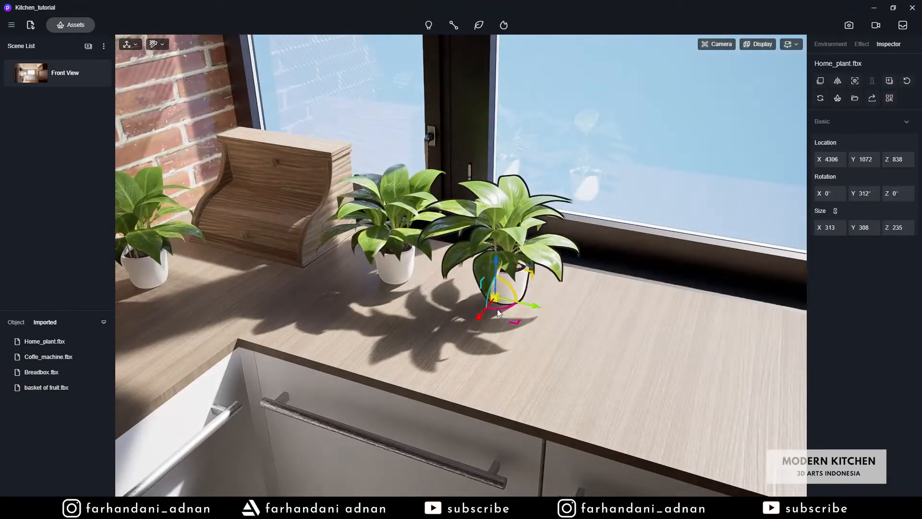
mouse_move(497, 310)
mouse_down()
mouse_move(535, 310)
mouse_move(533, 326)
mouse_move(493, 315)
mouse_up()
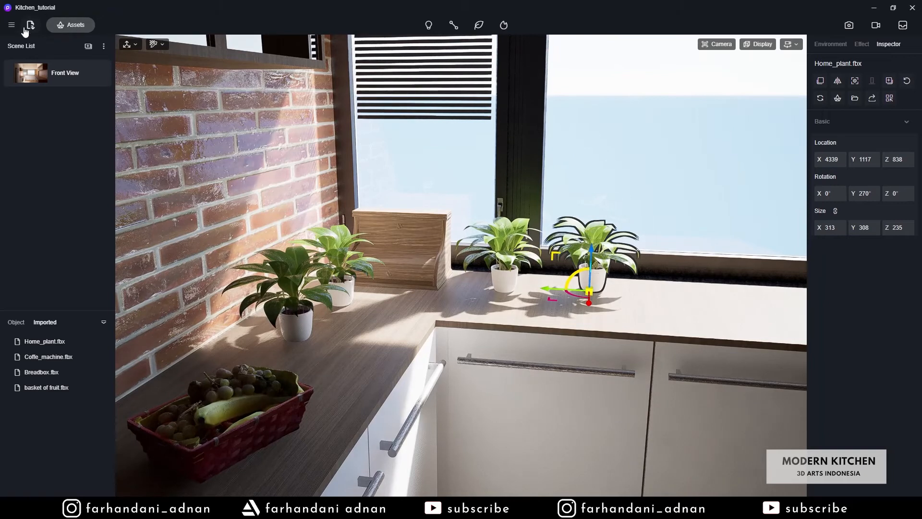
- Import kitchen_big_pot.fbx into the scene
click(30, 25)
click(593, 249)
click(837, 383)
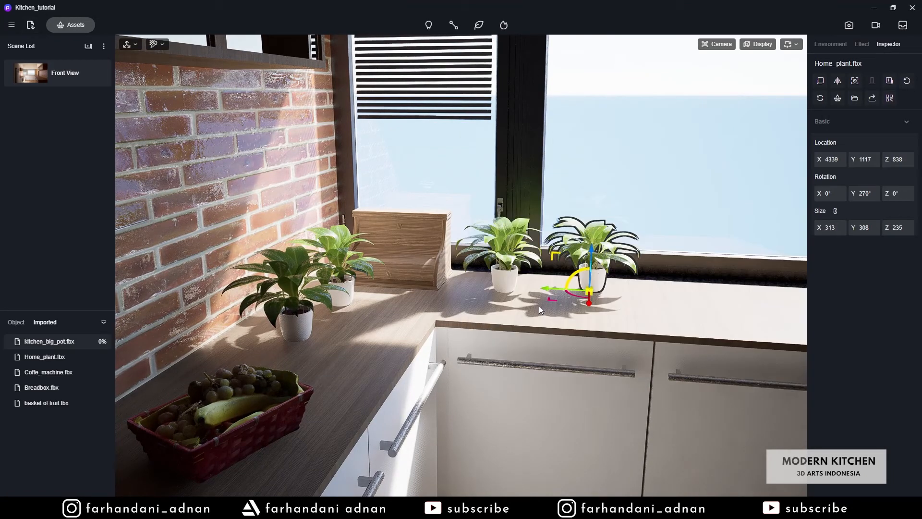
right_drag(458, 341, 317, 377)
key(Escape)
- Import kitchen_Hood.fbx and drop it into the scene near the brick wall
click(35, 29)
click(613, 263)
click(828, 382)
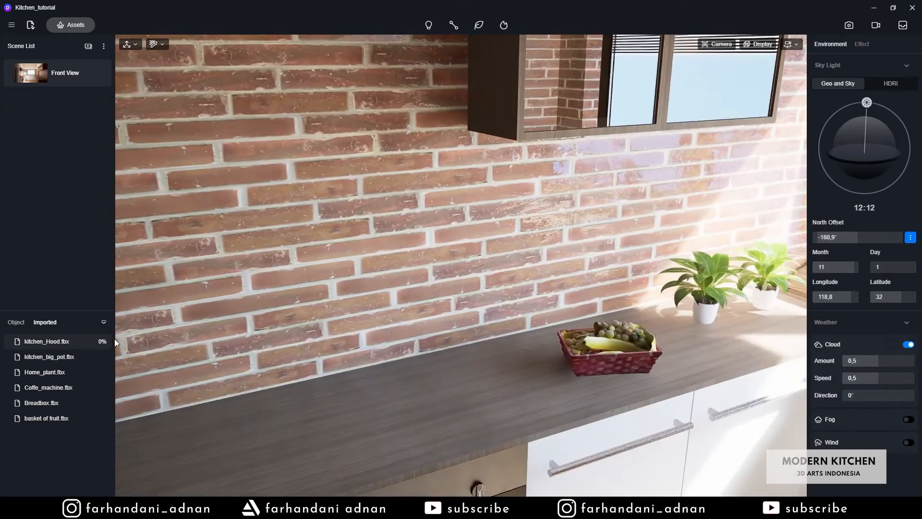
click(393, 206)
- Position the range hood against the brick wall beside the glass-fronted upper cabinets
drag(393, 206, 241, 207)
right_drag(474, 197, 497, 283)
drag(401, 287, 429, 336)
right_drag(430, 307, 425, 285)
drag(340, 315, 310, 314)
drag(352, 270, 353, 213)
mouse_move(408, 179)
right_down()
mouse_move(483, 134)
mouse_move(425, 183)
right_up()
drag(397, 218, 390, 219)
right_drag(391, 218, 422, 181)
- Give the Hood Black Mat material a dark grey base color, metallic 1, specular 0.52 and roughness 0.32
key(i)
click(420, 179)
click(822, 196)
drag(815, 252, 815, 260)
drag(869, 361, 899, 361)
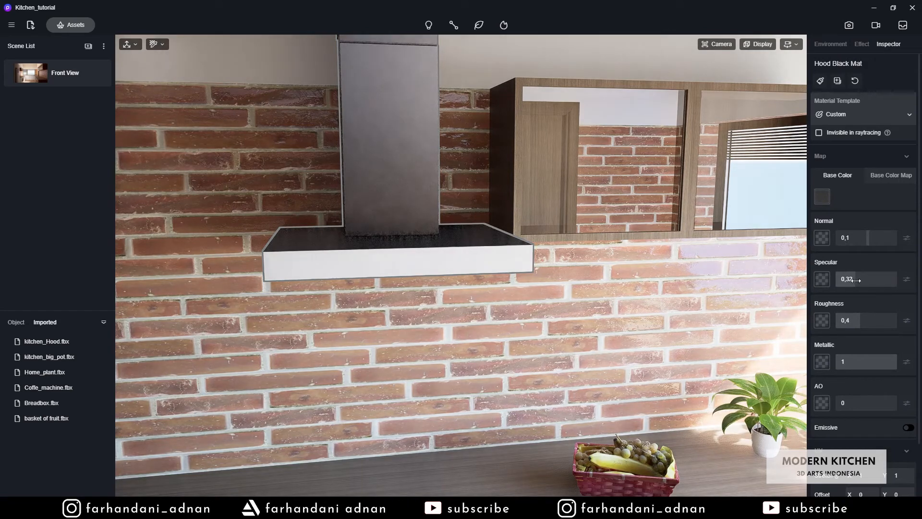
drag(855, 322, 851, 322)
right_drag(749, 307, 631, 180)
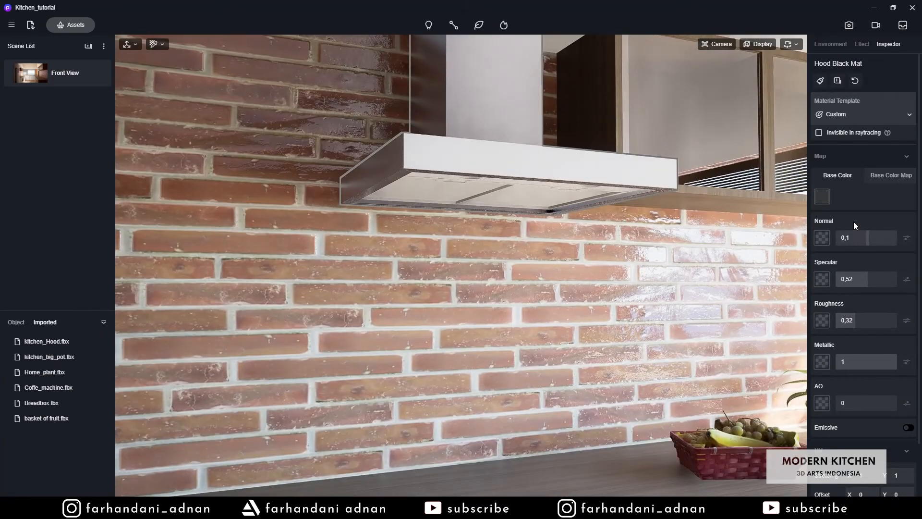
click(822, 196)
drag(817, 263, 814, 259)
- Set the Hood BlackChrom material on the hood's underside to a near-black base color and a normal value of 0
key(i)
right_drag(541, 226, 510, 128)
click(512, 124)
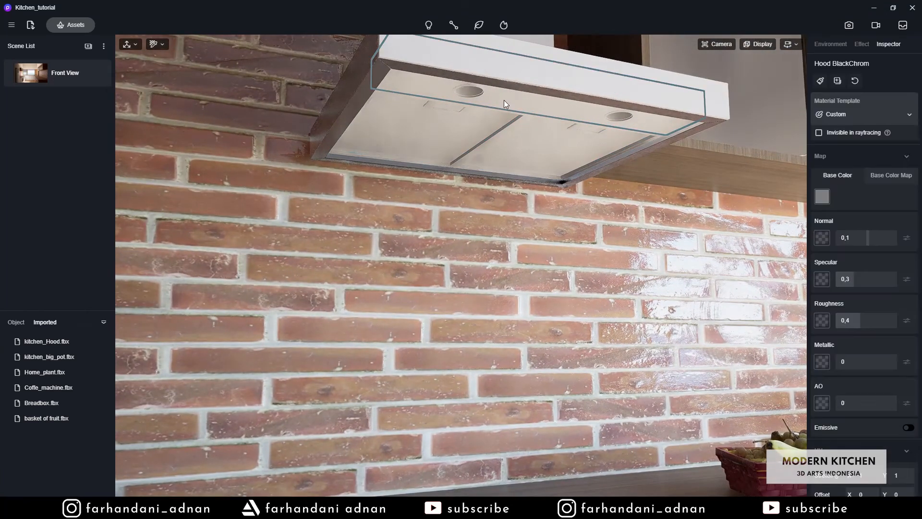
click(822, 196)
key(Escape)
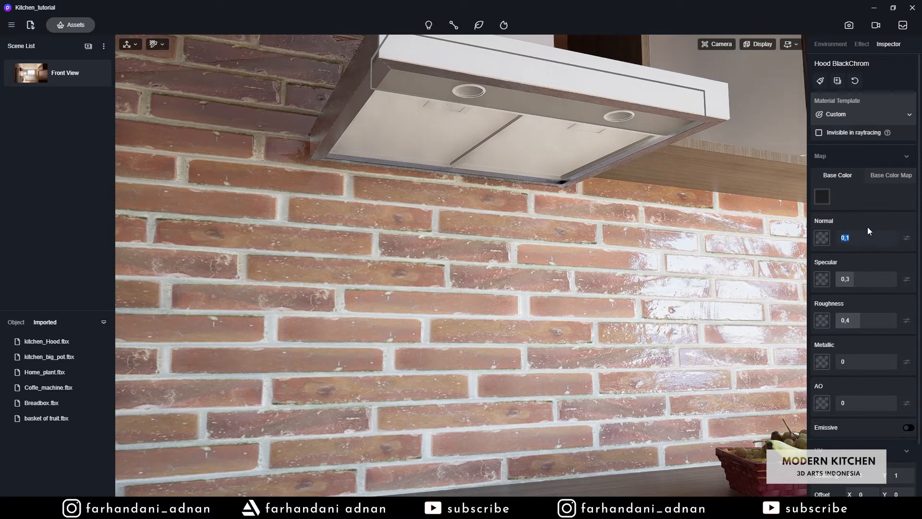
text(0)
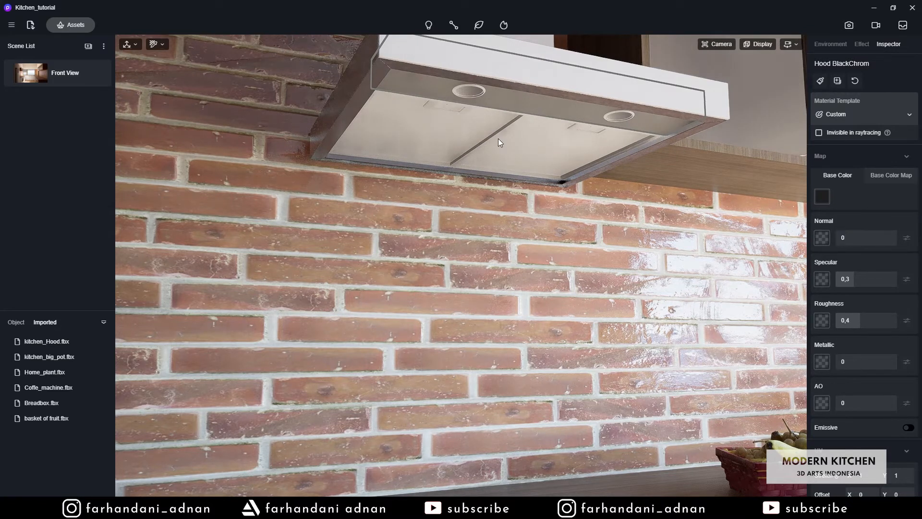
- Turn on emission for the hood's lamps and darken the base color of the Hood Metal material to near black
click(907, 427)
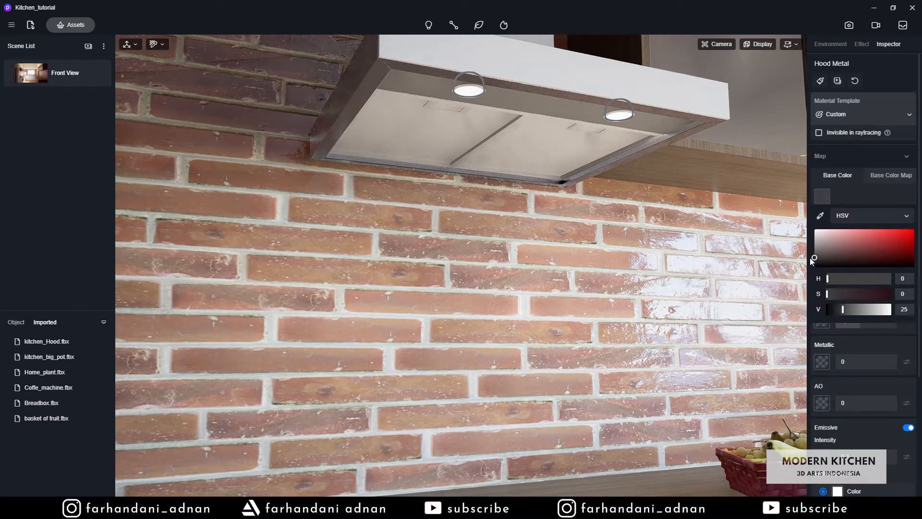
click(843, 163)
click(822, 196)
click(815, 263)
click(858, 199)
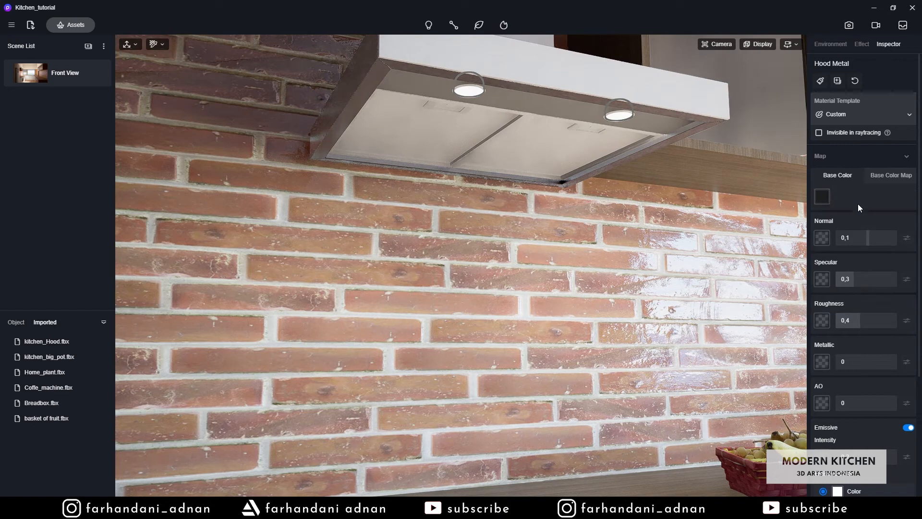
- Darken the base color of the Hood Metal Grill material on the range hood's underside
click(687, 147)
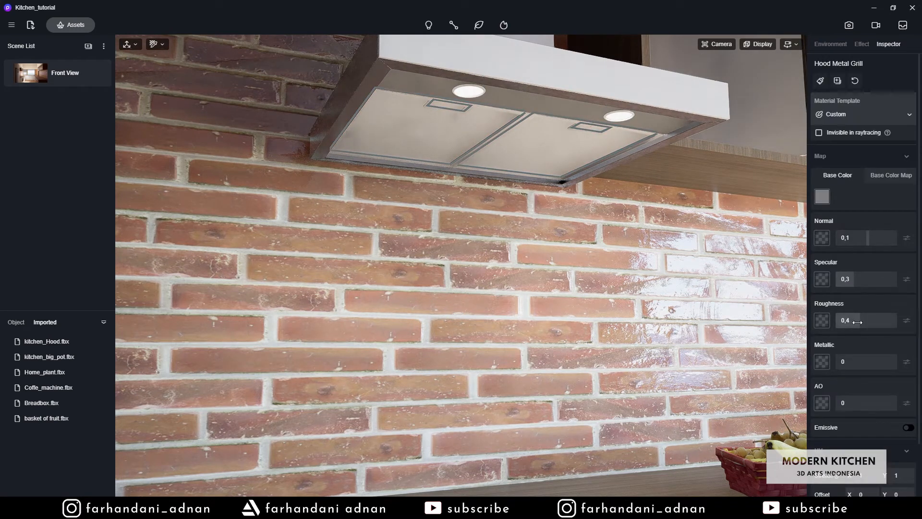
click(821, 196)
mouse_move(816, 244)
mouse_down()
mouse_move(813, 233)
mouse_move(813, 270)
mouse_move(815, 235)
mouse_up()
click(848, 199)
key(i)
click(517, 115)
click(821, 196)
click(397, 221)
scroll(396, 221, up, 3)
right_drag(396, 221, 430, 127)
- Adjust the base color of the frame around the hood's filter panels and raise its metallic value to the maximum
key(i)
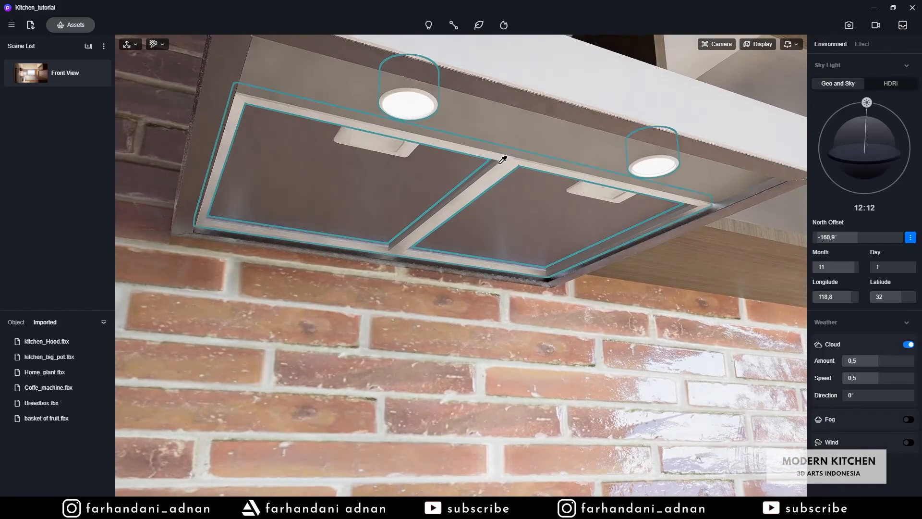
click(511, 159)
click(822, 196)
drag(815, 247, 815, 263)
click(856, 360)
drag(856, 360, 897, 360)
- Turn on emission for the rectangular panels under the hood and lower their emissive intensity
key(i)
click(572, 190)
click(908, 427)
drag(860, 459, 839, 459)
- Save the kitchen project
key(s)
right_drag(432, 259, 570, 335)
key(w)
key(ctrl+s)
- Examine the furnished kitchen around the window, countertops, coffee machine and upper cabinets
right_drag(509, 280, 628, 296)
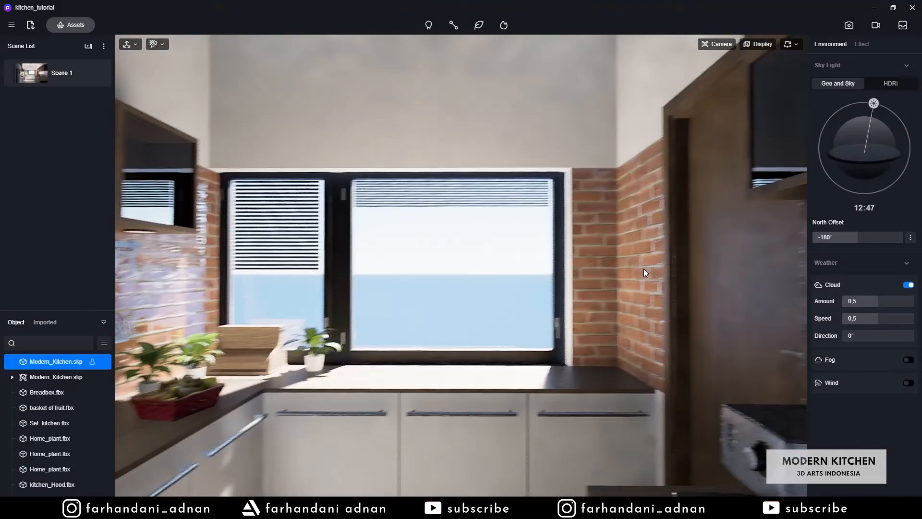
scroll(643, 269, down, 3)
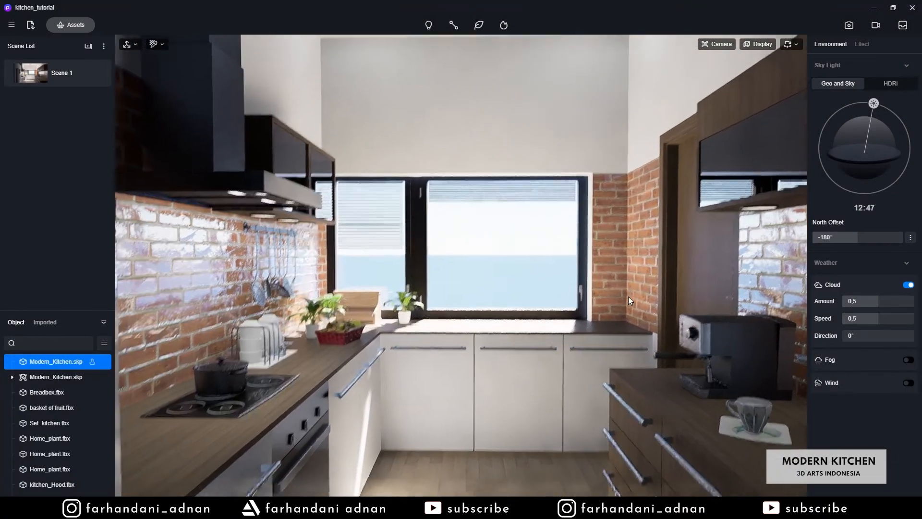
scroll(628, 297, down, 3)
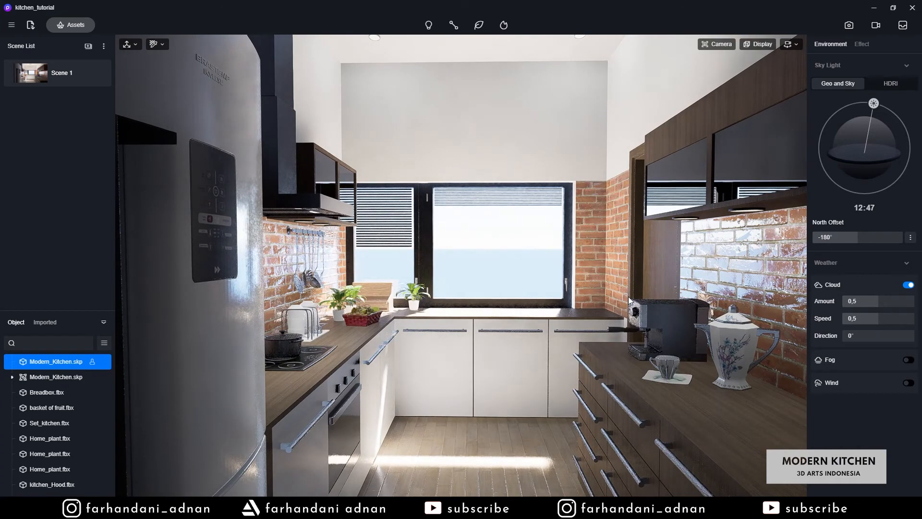
key(q)
key(e)
right_drag(628, 296, 678, 310)
key(w)
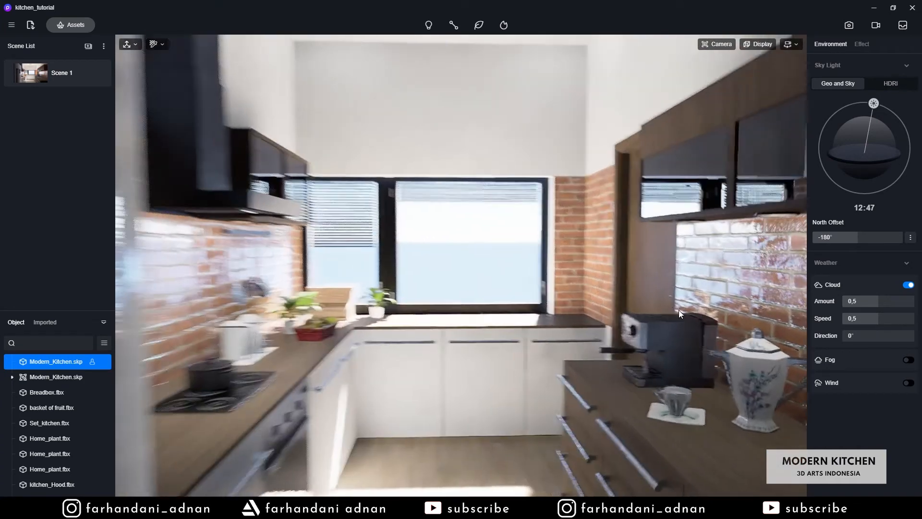
key(w)
right_drag(548, 327, 572, 336)
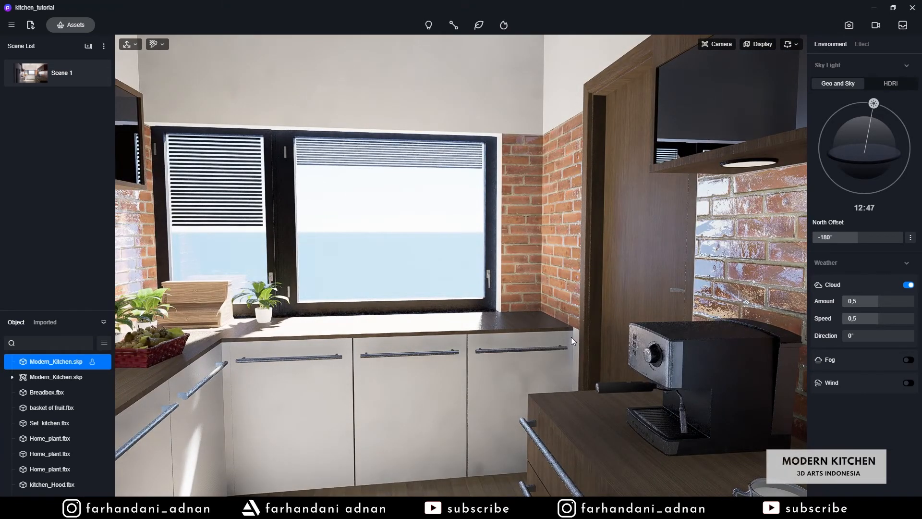
right_drag(551, 321, 469, 182)
key(s)
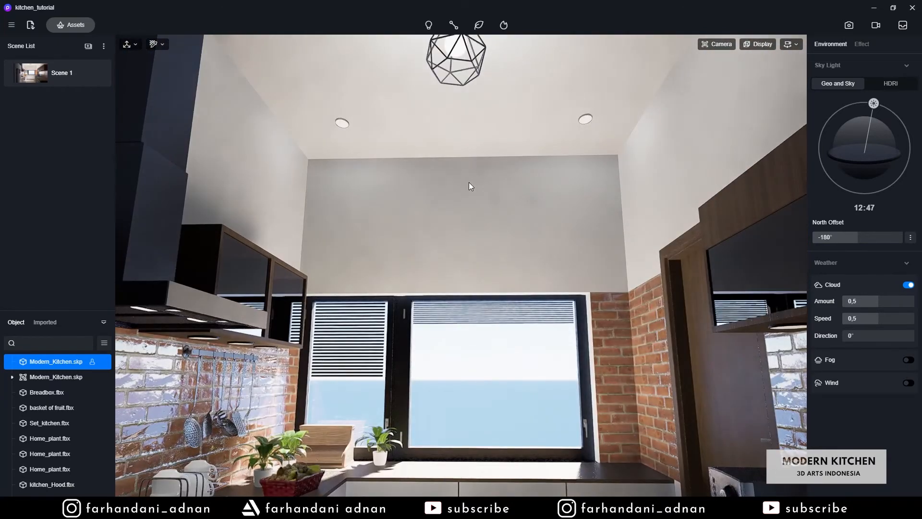
- Try switching the Hood Metal lamps' emission off and on and raising their emissive intensity to 1
right_drag(450, 214, 358, 279)
right_drag(555, 302, 383, 200)
key(w)
key(q)
key(i)
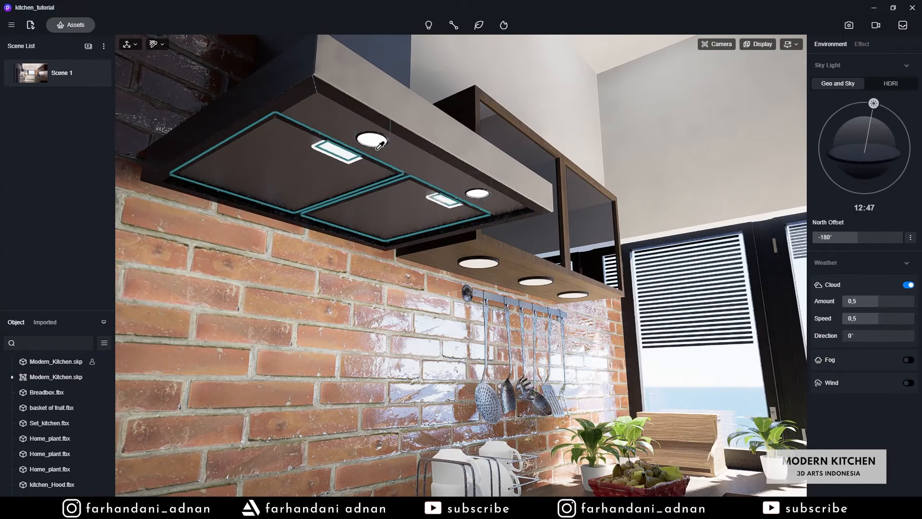
click(380, 137)
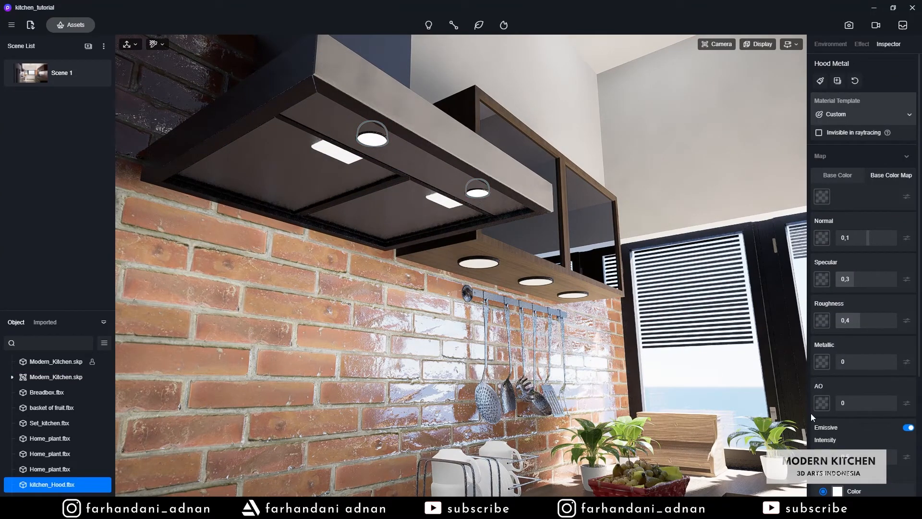
scroll(811, 413, down, 3)
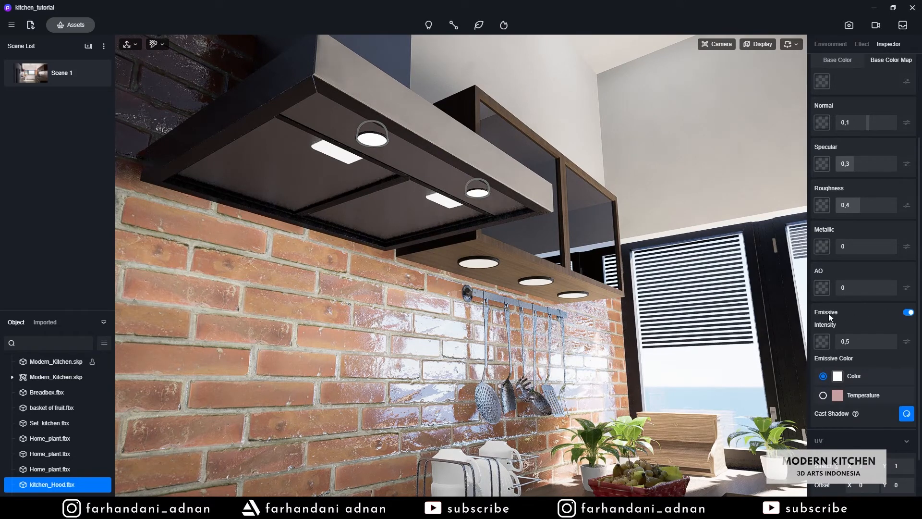
click(908, 314)
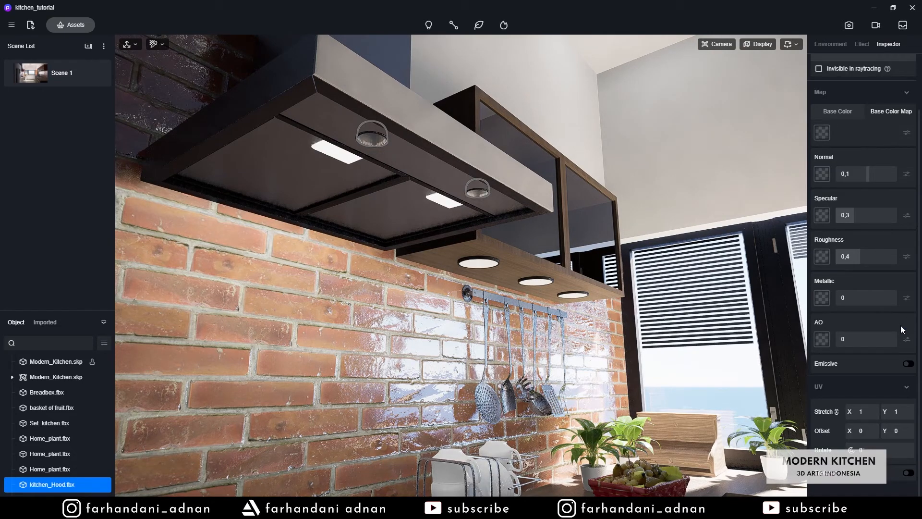
click(908, 363)
scroll(823, 338, down, 1)
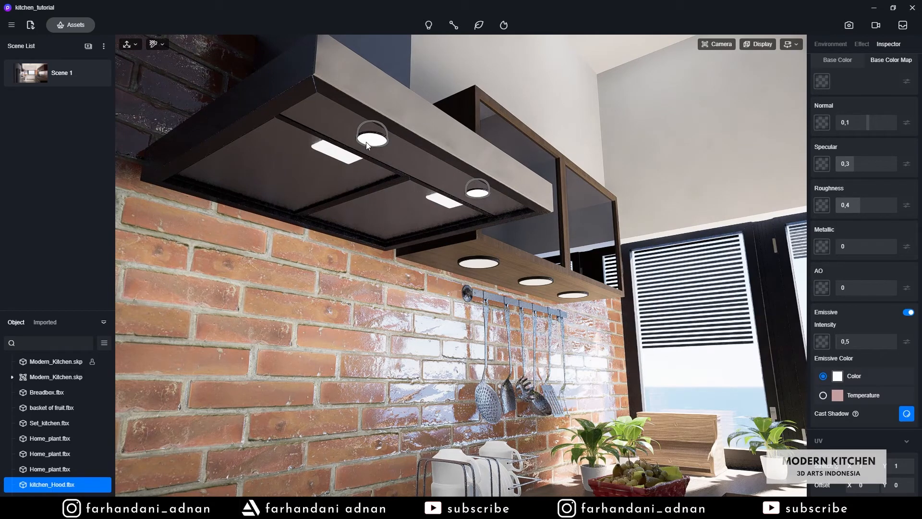
scroll(861, 379, down, 1)
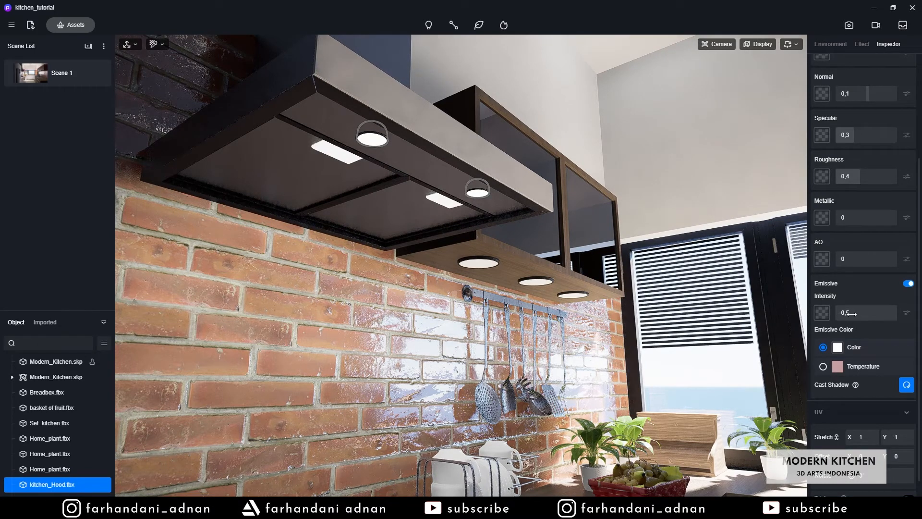
drag(850, 313, 862, 313)
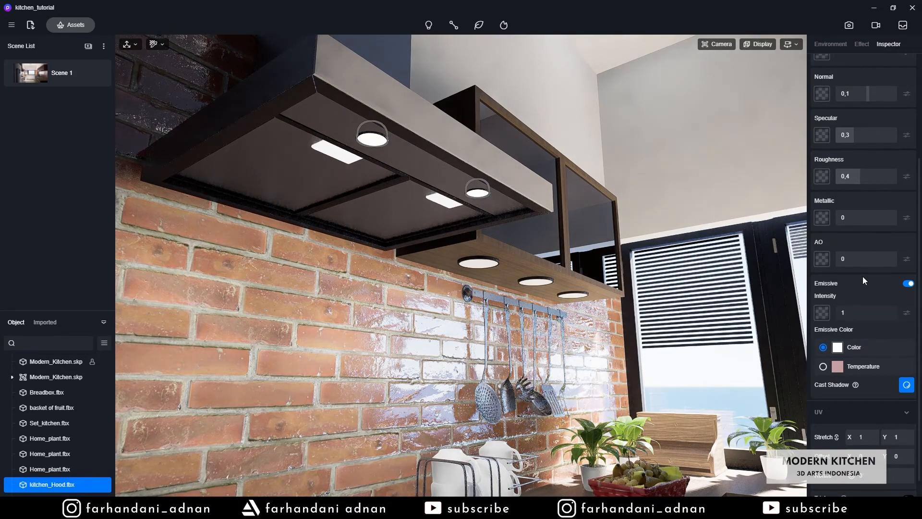
right_drag(597, 299, 557, 456)
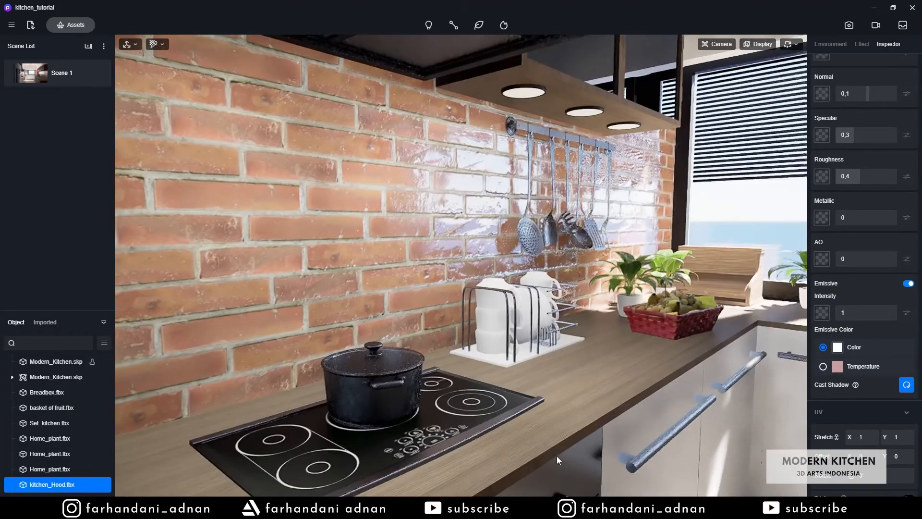
scroll(586, 443, down, 5)
scroll(586, 443, up, 4)
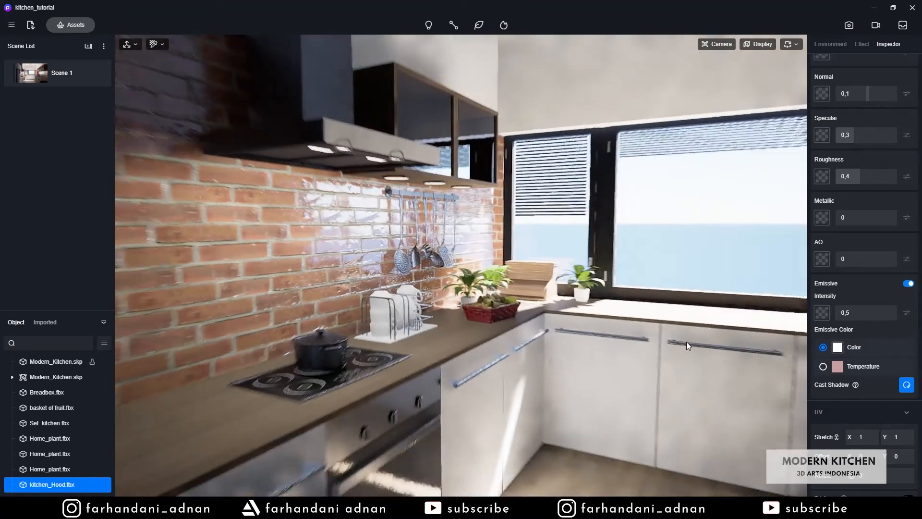
- Set the lamps under the upper cabinets above the coffee machine to temperature-based emission with an intensity of 0.5
right_drag(687, 341, 694, 247)
click(693, 247)
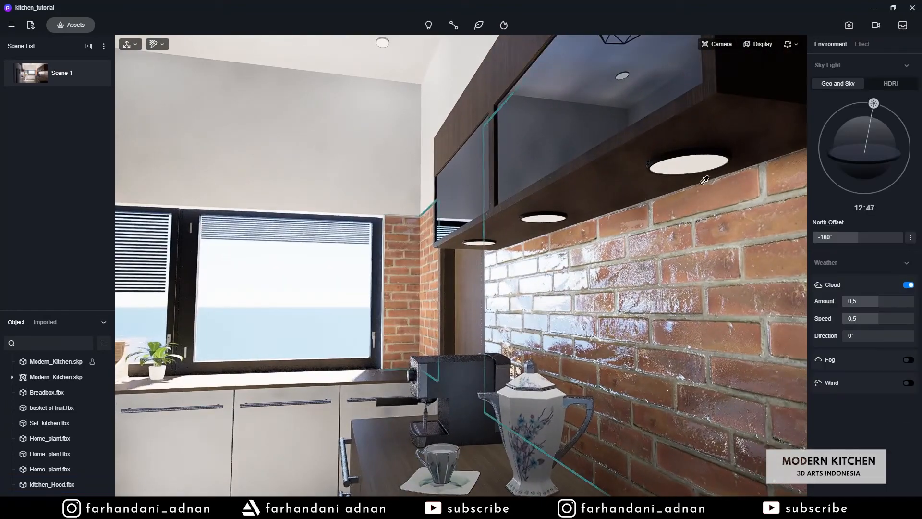
click(690, 164)
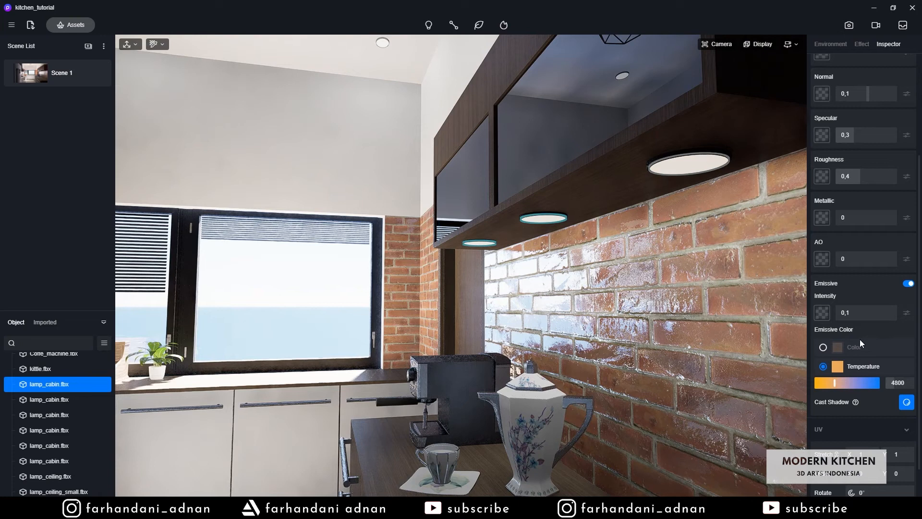
click(823, 347)
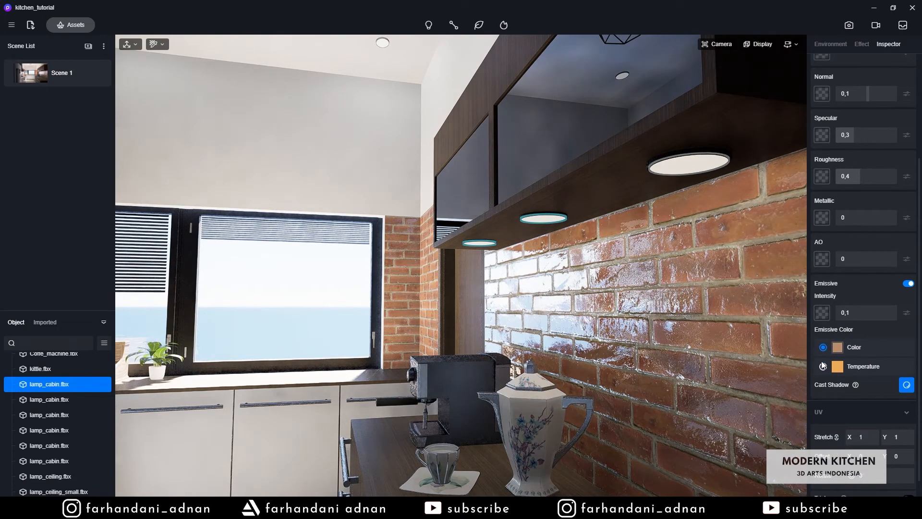
click(822, 365)
click(854, 313)
text(0,5)
key(Return)
- Check the emissive settings of the lamps under the upper cabinets beside the range hood
right_drag(555, 316, 209, 319)
key(s)
key(w)
key(i)
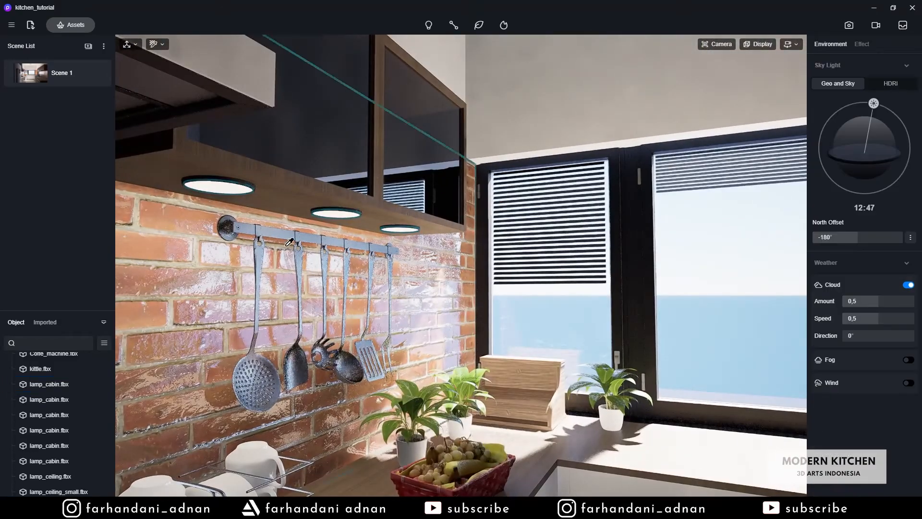
click(222, 187)
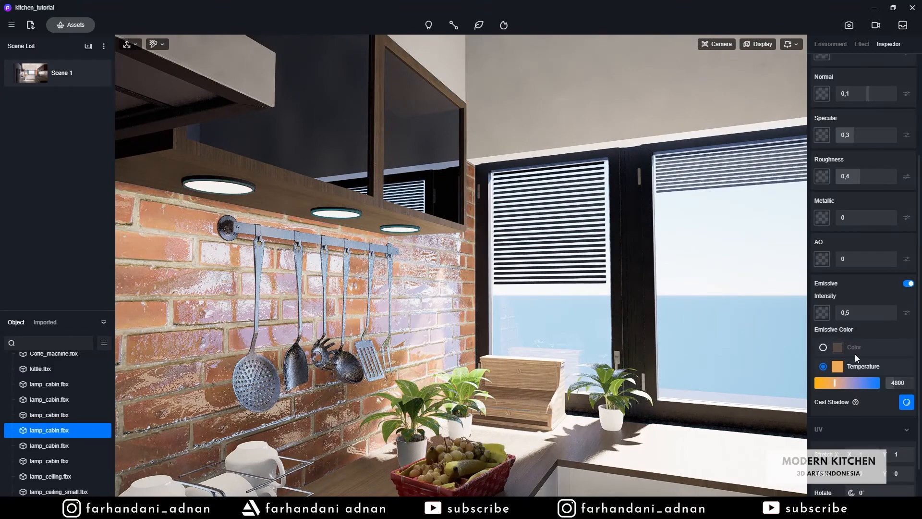
- Frame the kitchen from the front, facing the window, and update Scene 1 with this view
key(s)
right_drag(549, 336, 708, 214)
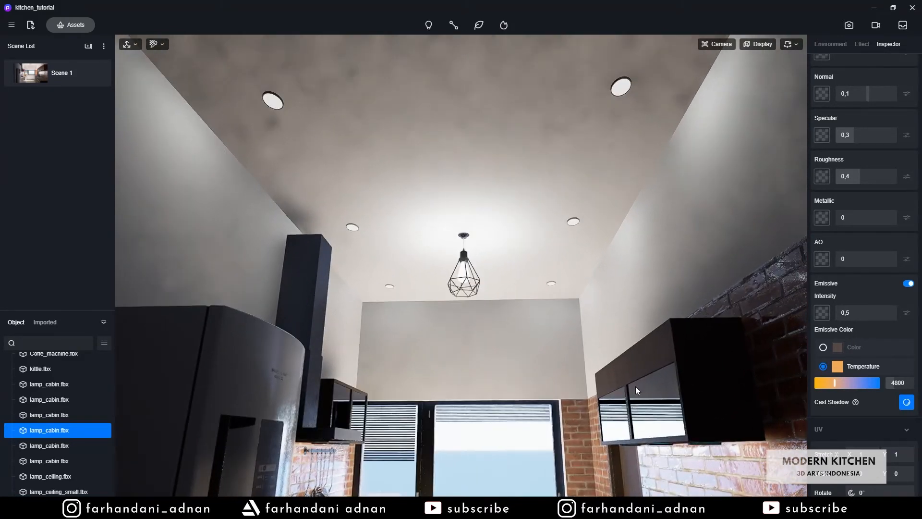
right_drag(636, 387, 648, 486)
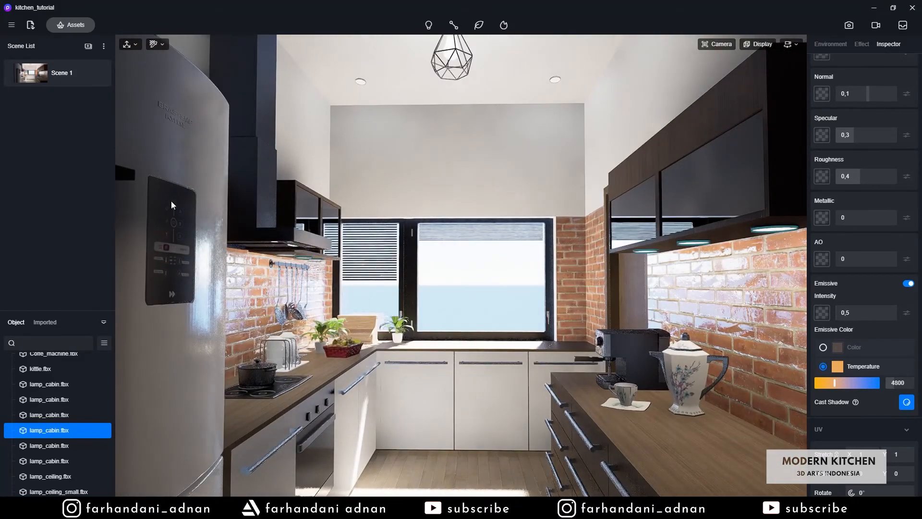
click(97, 73)
scroll(553, 248, down, 1)
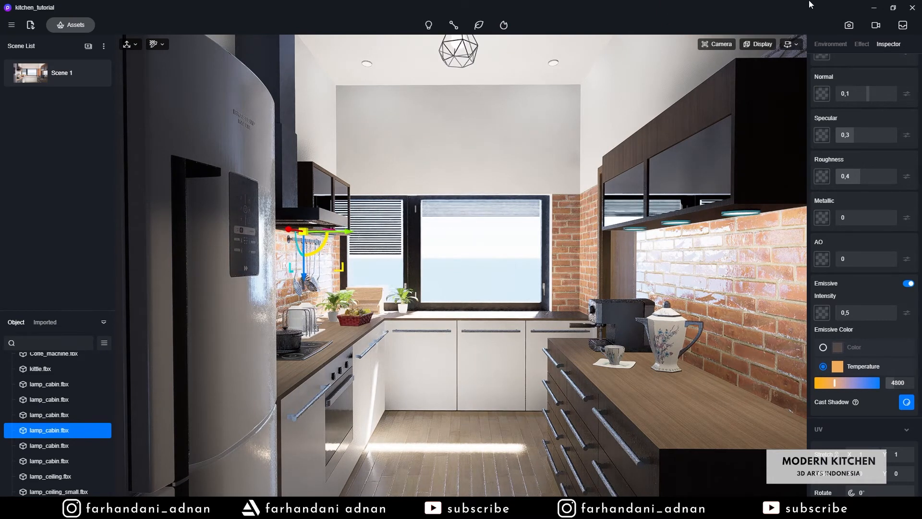
- Open the still-render settings in Image mode and set the field of view to 65
click(849, 25)
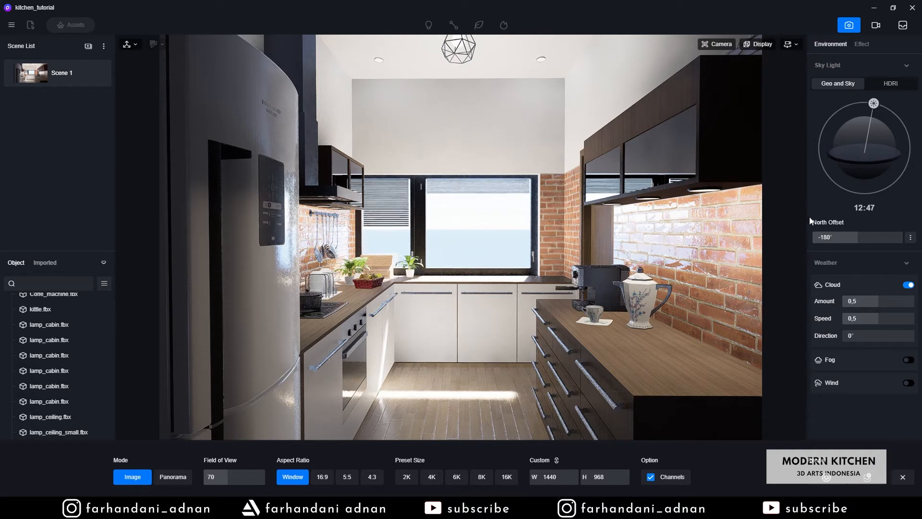
click(170, 477)
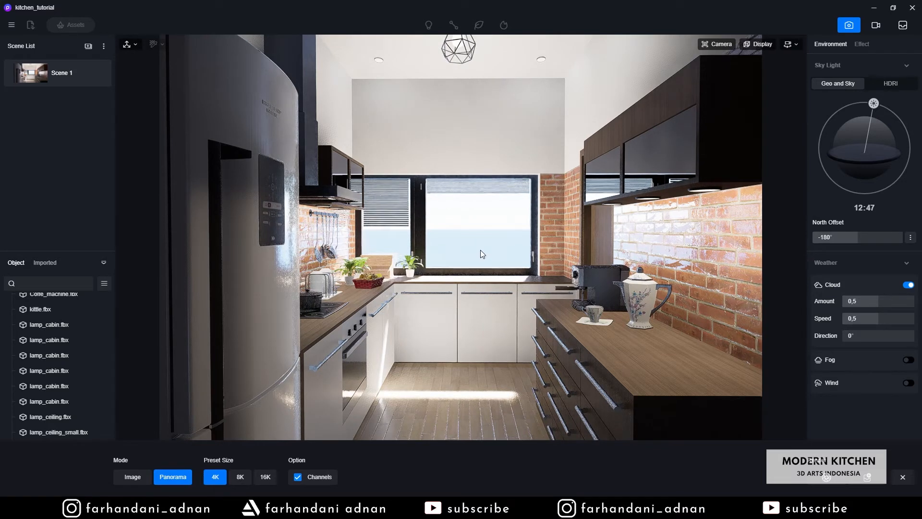
click(130, 477)
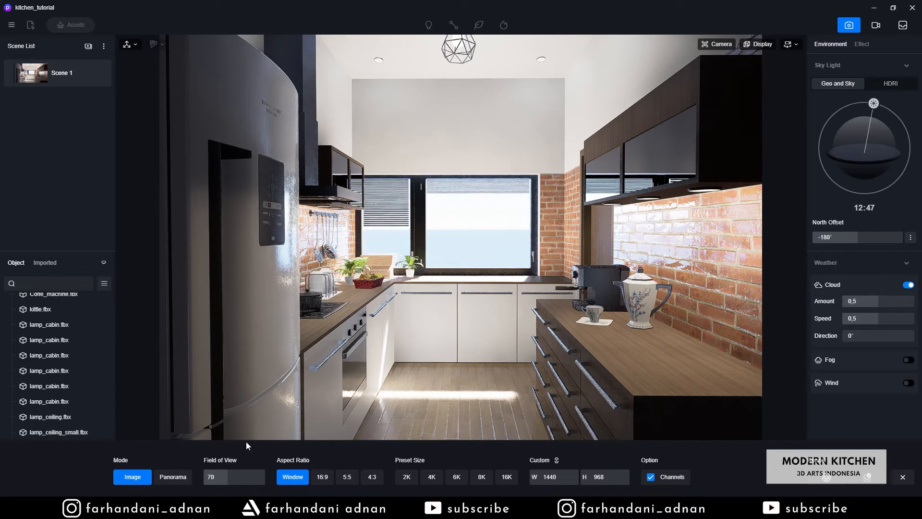
click(224, 474)
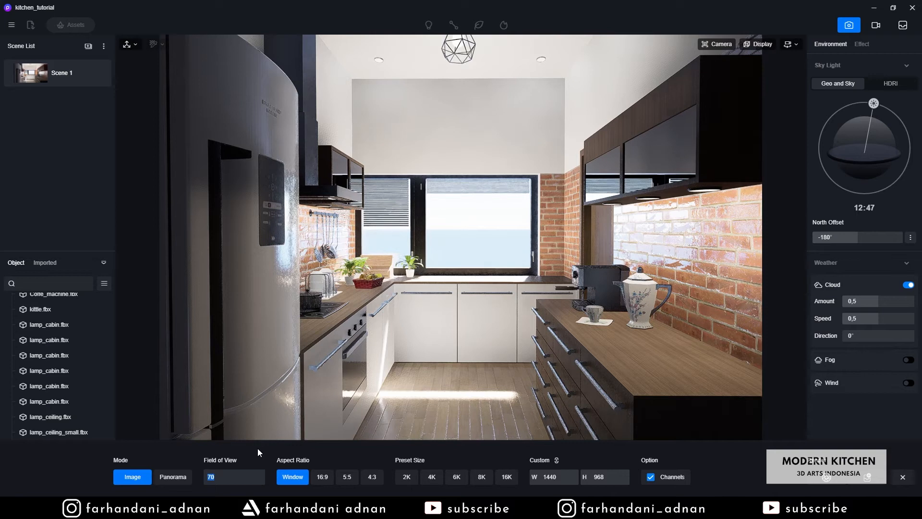
text(65)
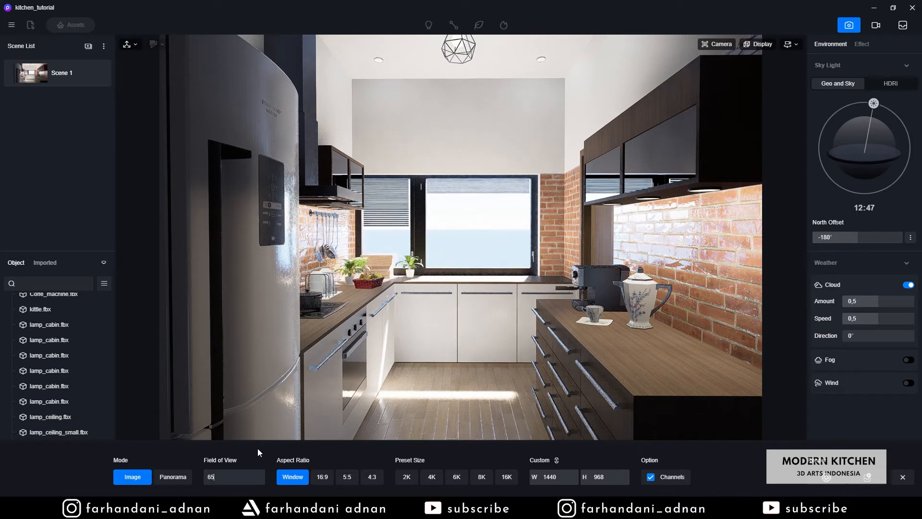
key(Return)
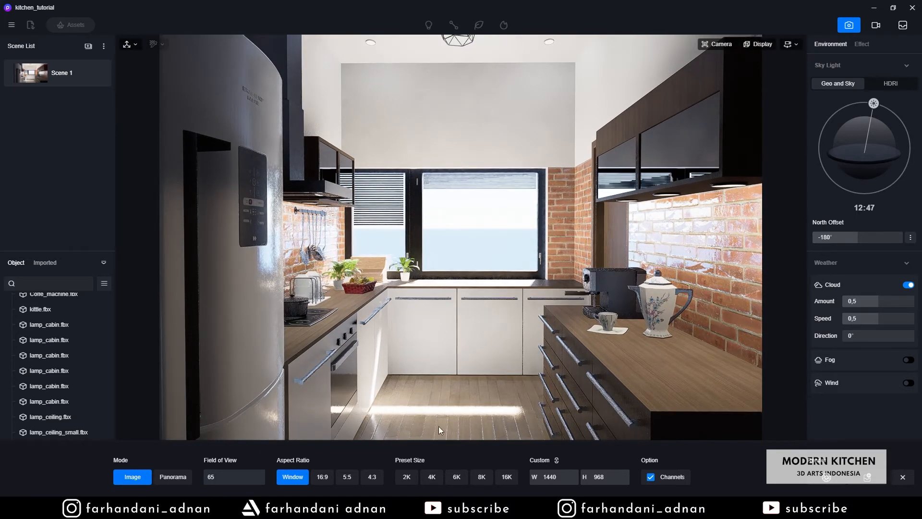
- Reframe the render camera to a straight front view with the fridge, both counters and the window in frame
key(e)
key(q)
key(w)
right_drag(478, 293, 481, 290)
key(s)
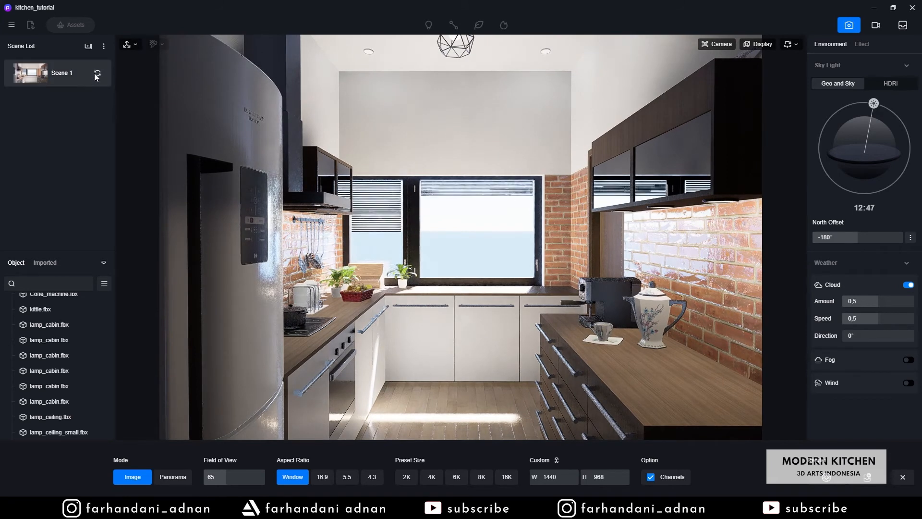
- Rename Scene 1 in the scene list as "Front View"
right_click(55, 73)
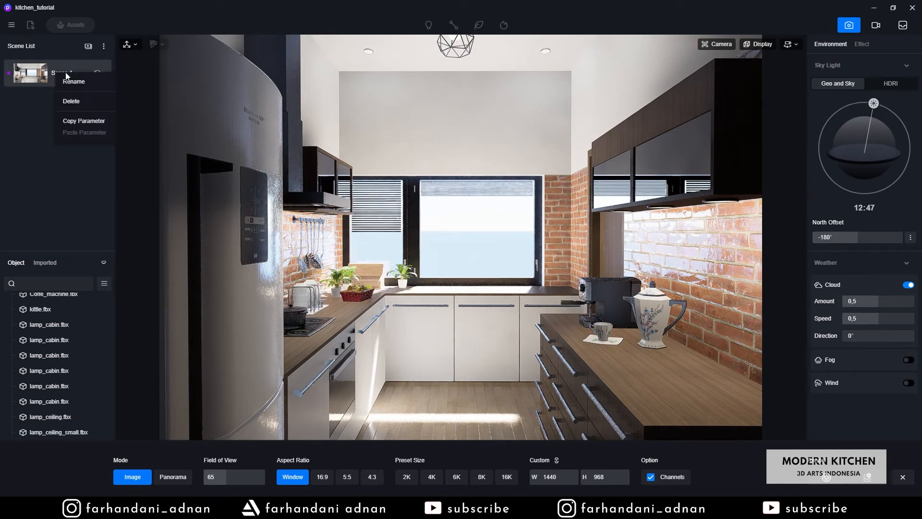
click(84, 81)
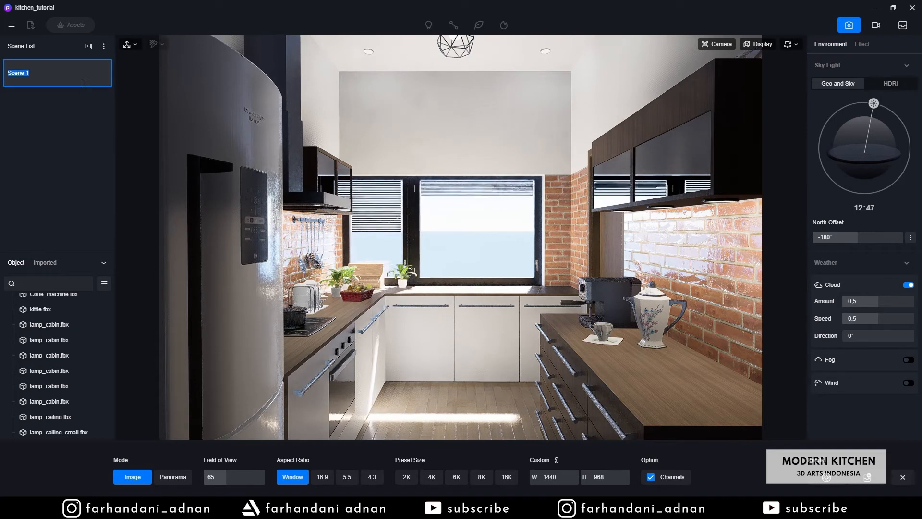
text(Front BV)
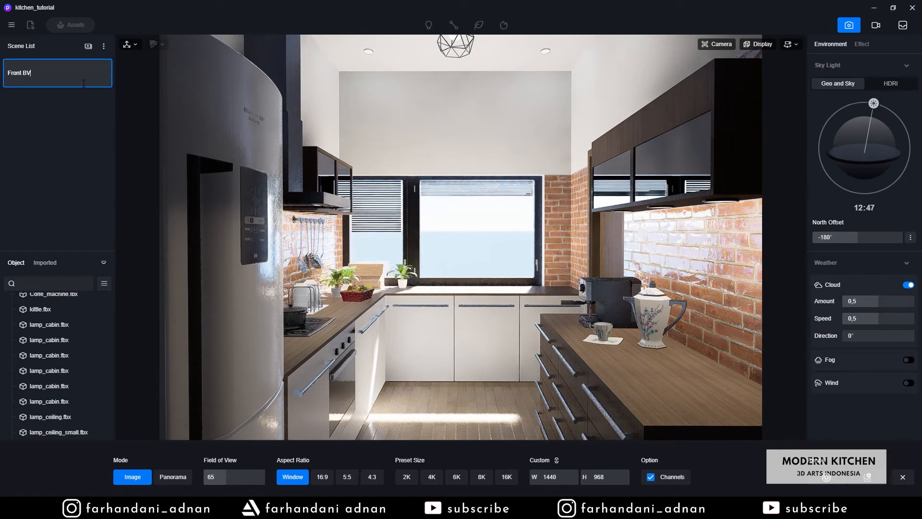
key(BackSpace)
key(BackSpace)
text(View)
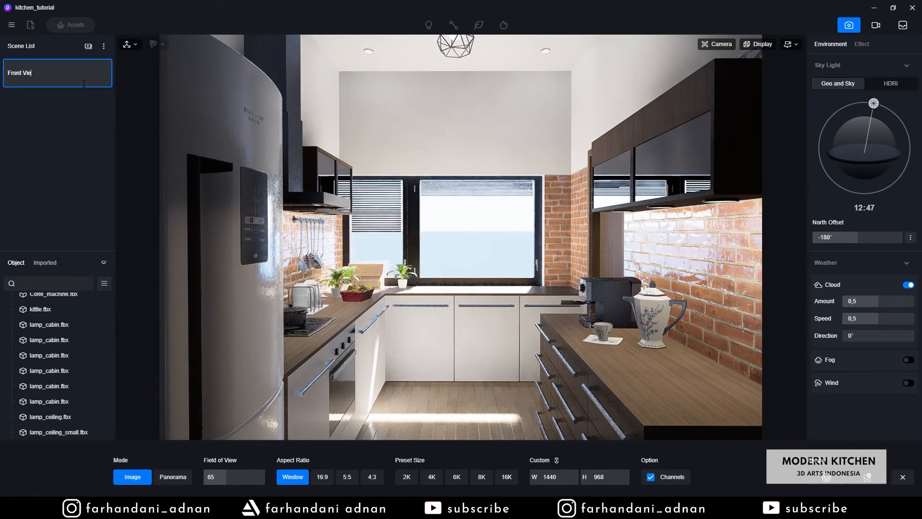
key(Return)
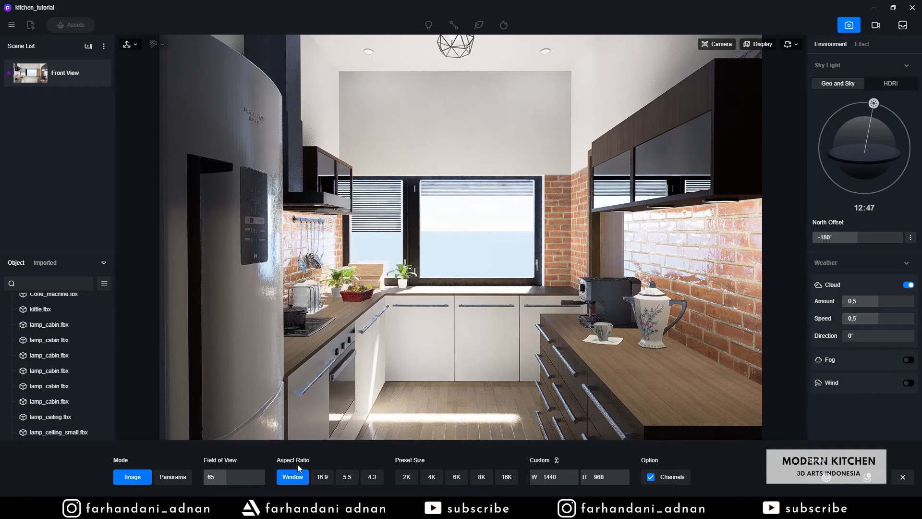
- Preview the 4:3 and 5:5 aspect ratios on the kitchen view and return to the Window ratio
click(372, 478)
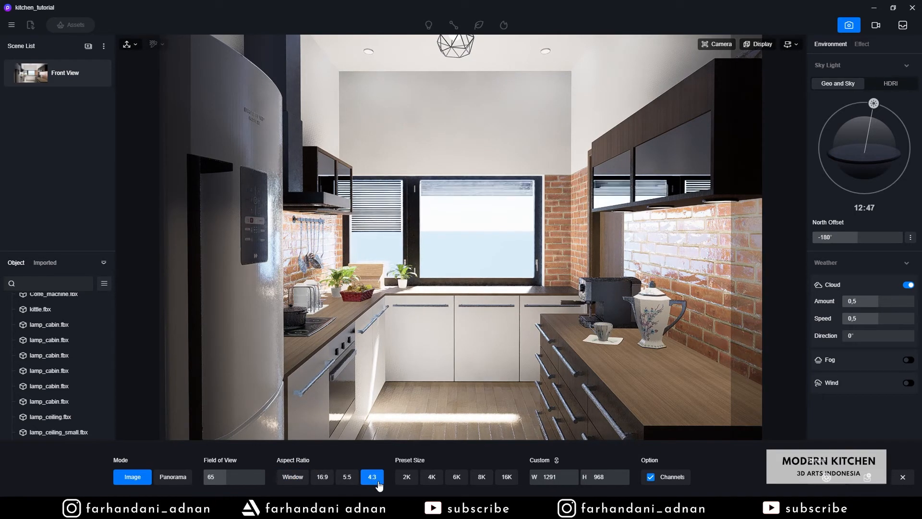
click(347, 483)
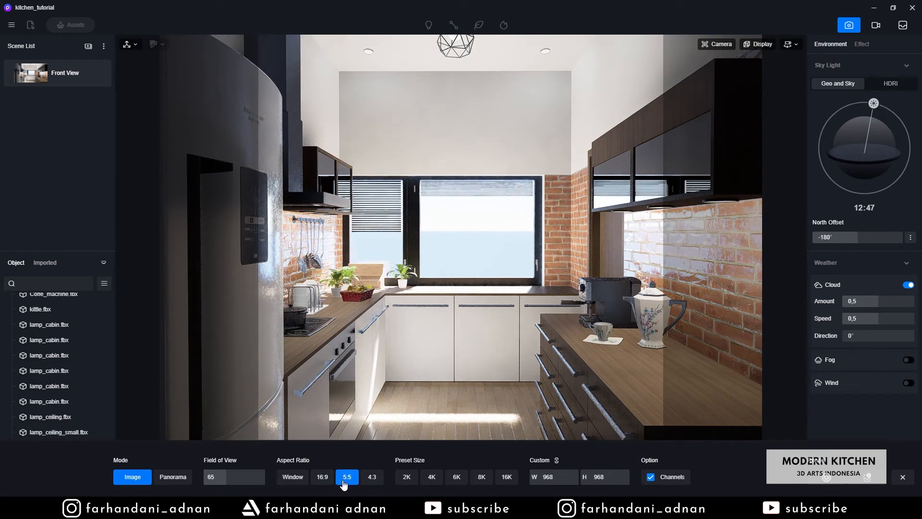
click(370, 480)
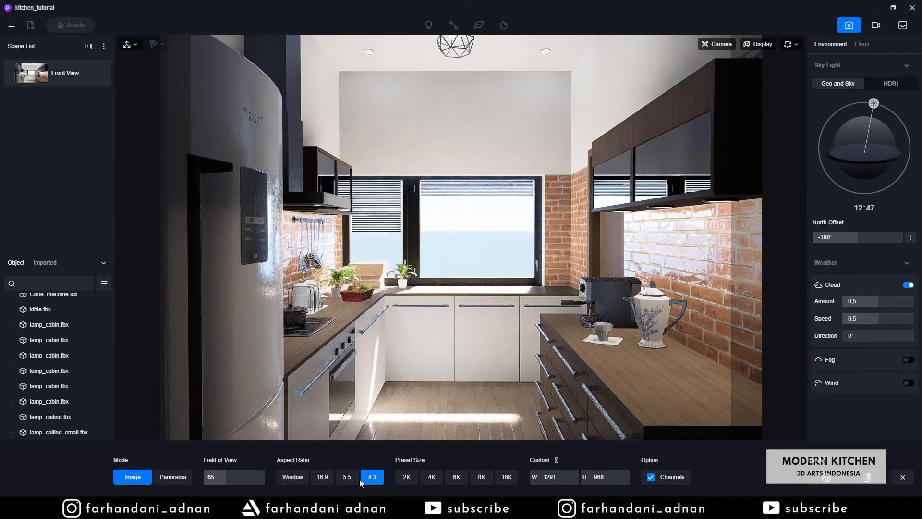
click(294, 478)
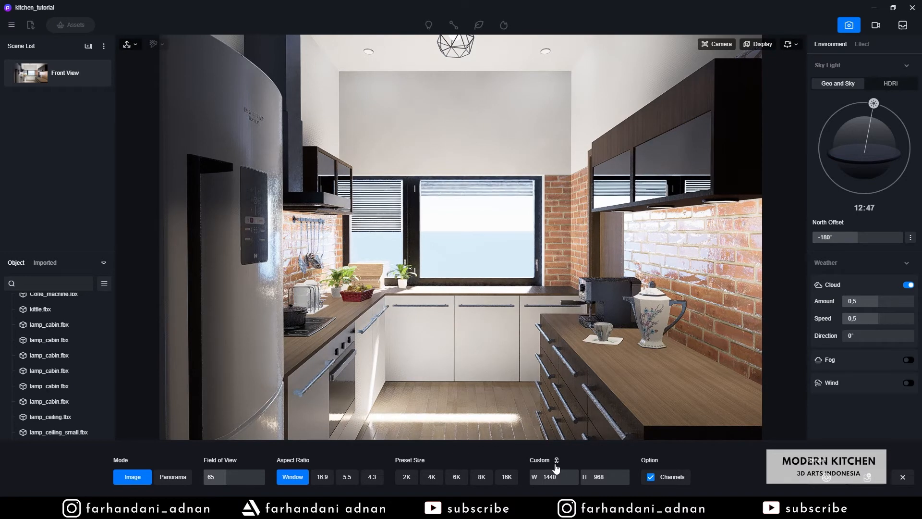
- Set a custom render size of 1920 wide by 1080 high, with the width-height proportion unlocked
click(559, 477)
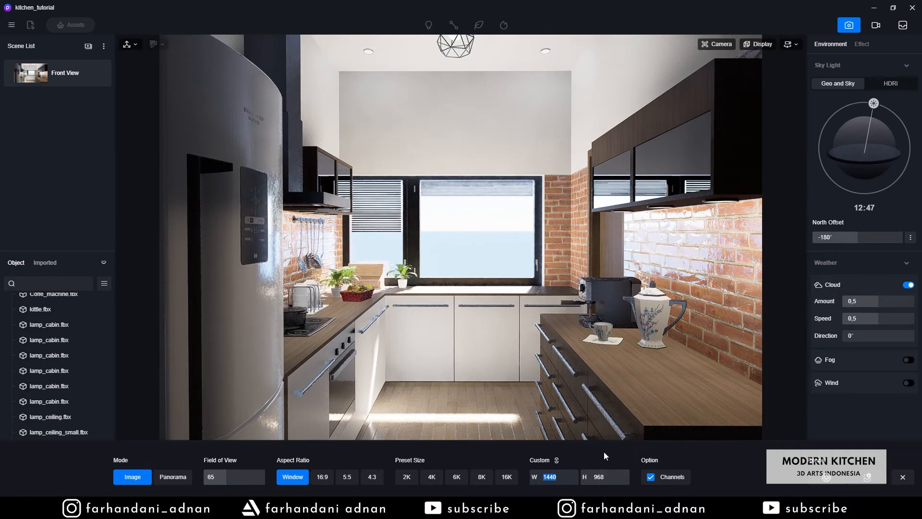
text(1920)
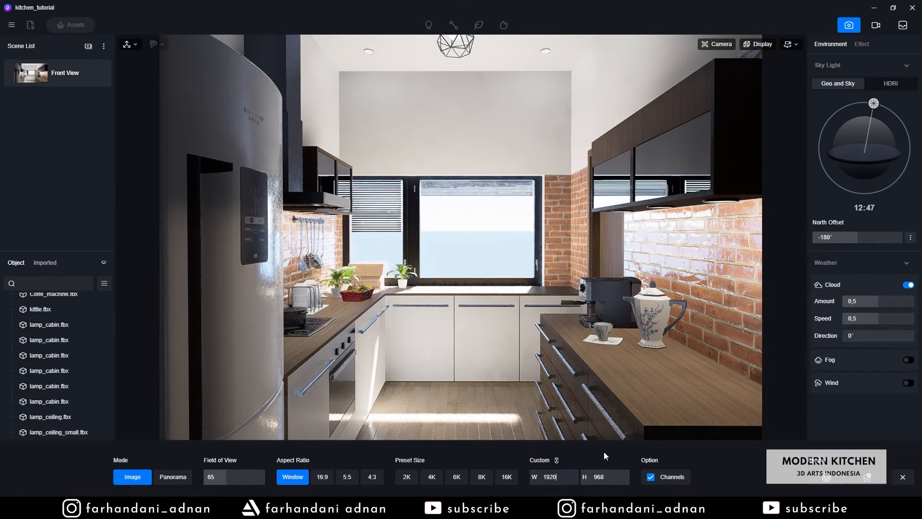
key(Return)
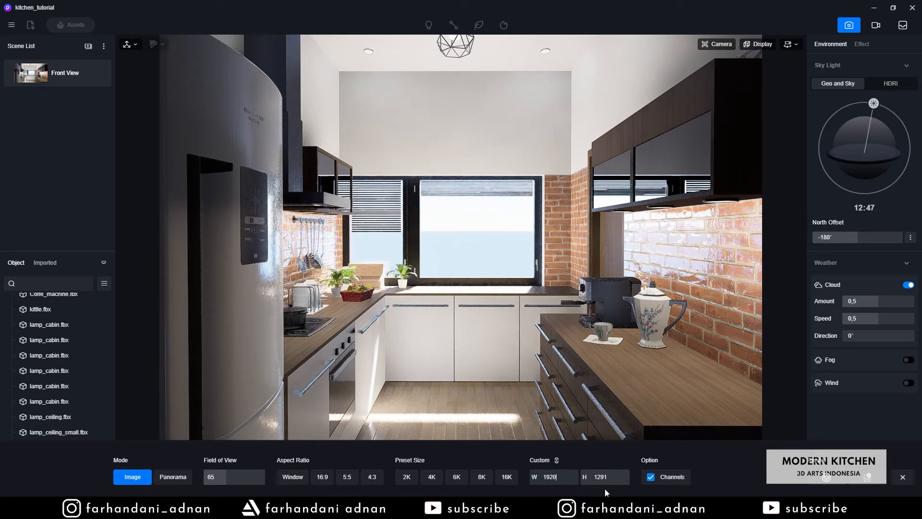
click(556, 461)
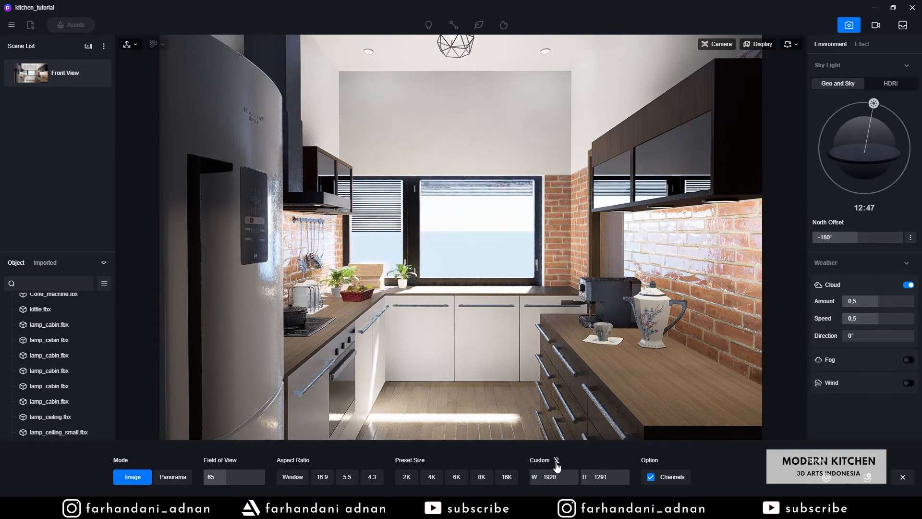
click(604, 477)
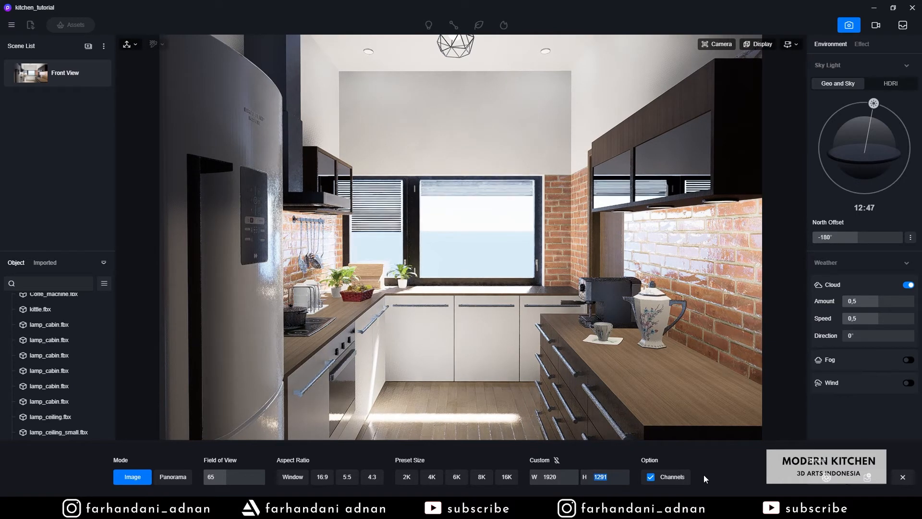
text(1080)
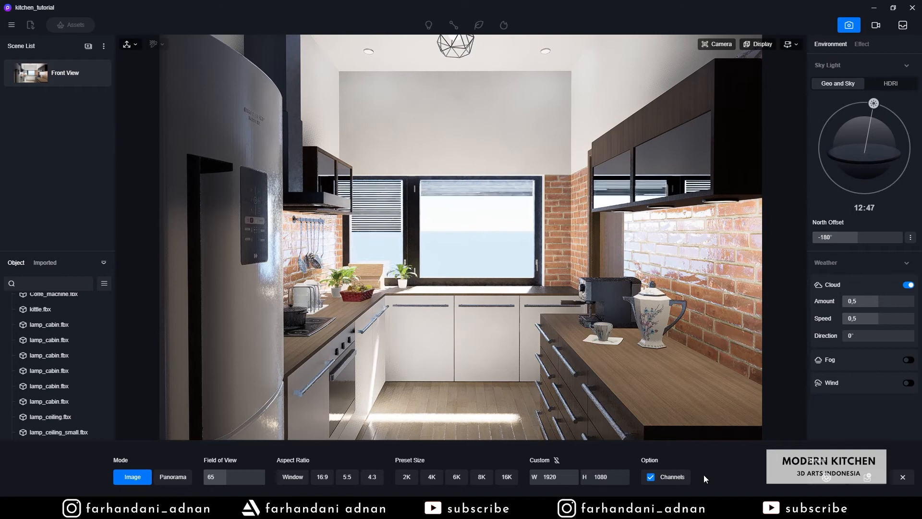
key(Return)
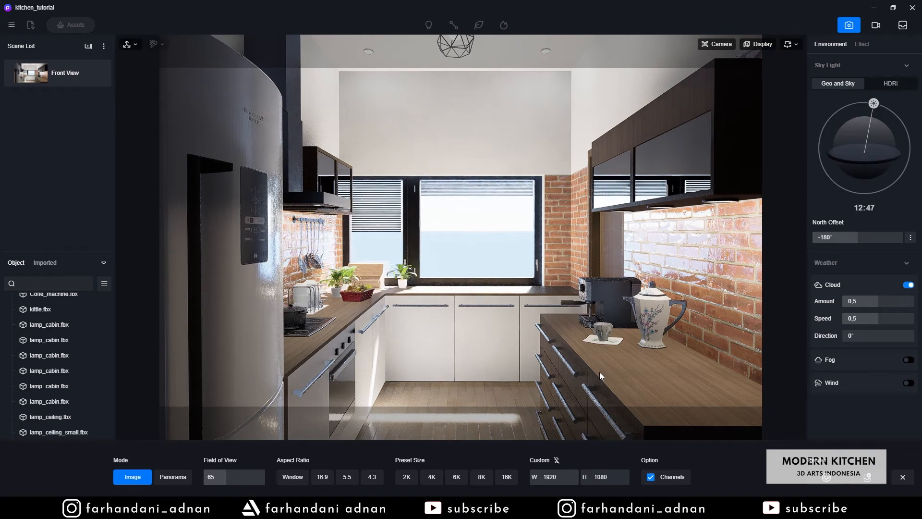
- Shift the kitchen render view slightly and review the post-processing effect settings
right_drag(564, 304, 567, 308)
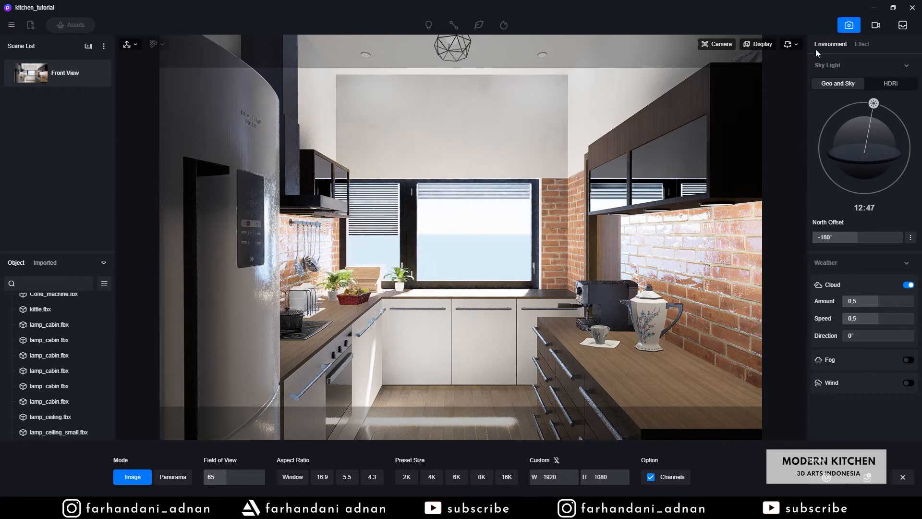
click(868, 44)
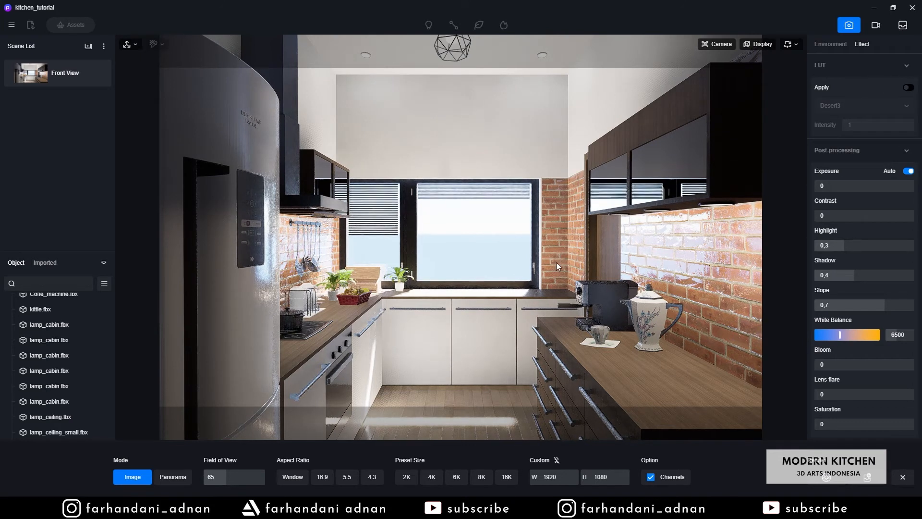
click(822, 44)
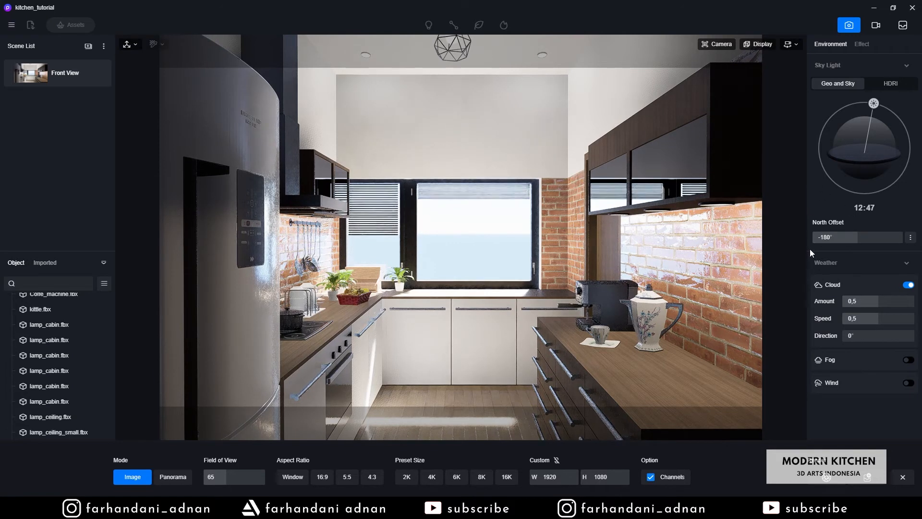
- Start the image render and create a folder named Kitchen_tutorial inside the D5 Render project's render folder
click(825, 480)
drag(658, 149, 449, 129)
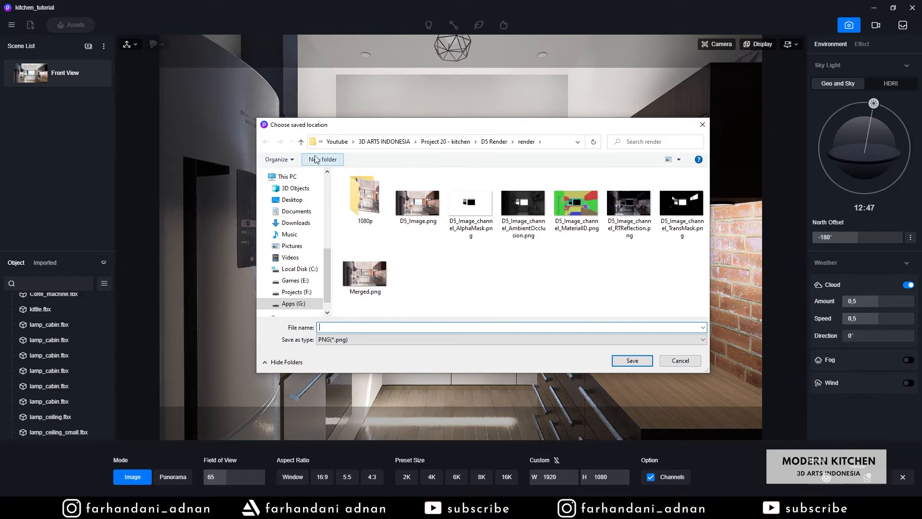
click(488, 143)
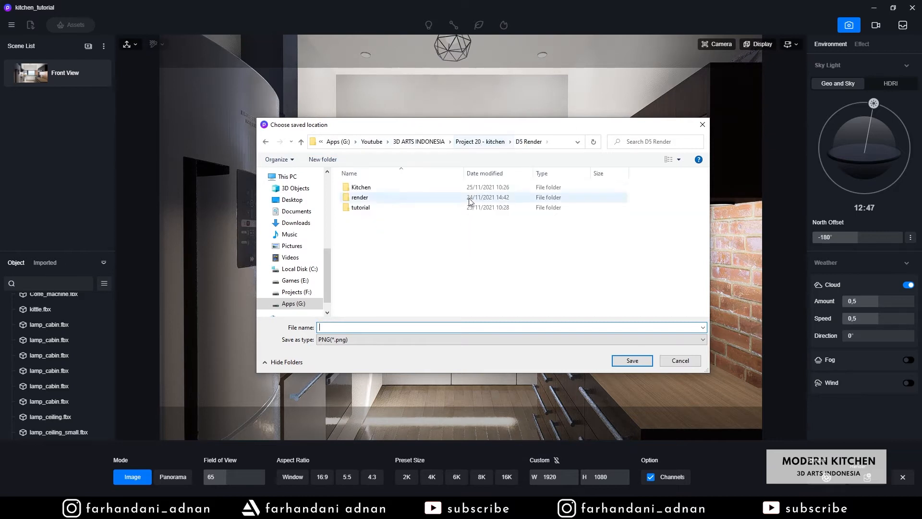
double_click(361, 198)
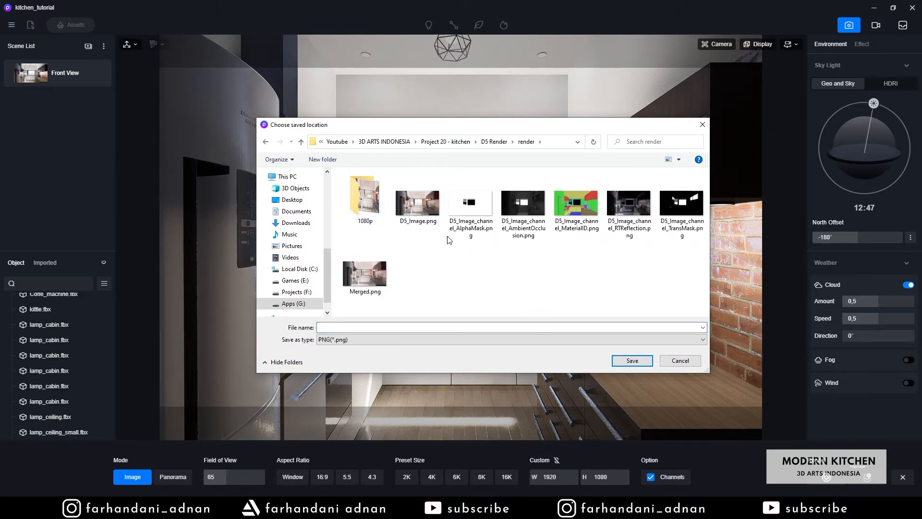
right_click(453, 249)
mouse_move(500, 350)
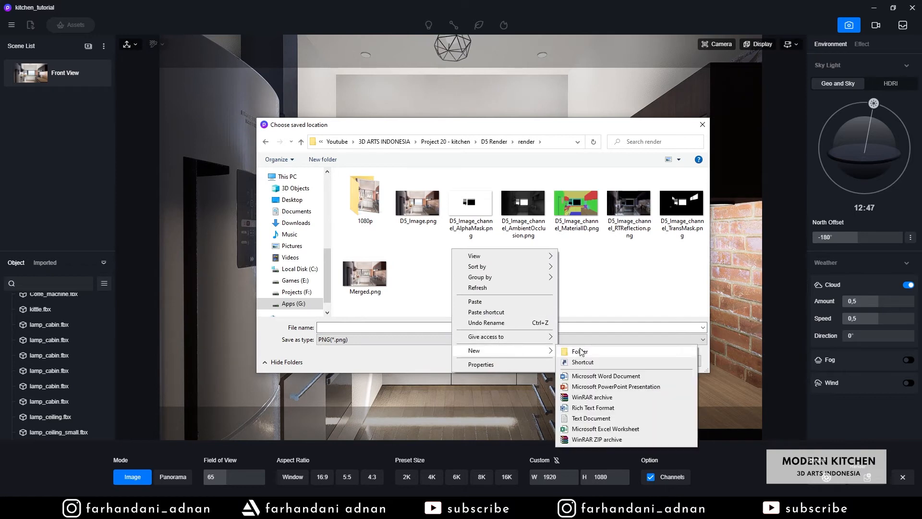
click(576, 349)
text(Tutorial)
key(ctrl+a)
key(BackSpace)
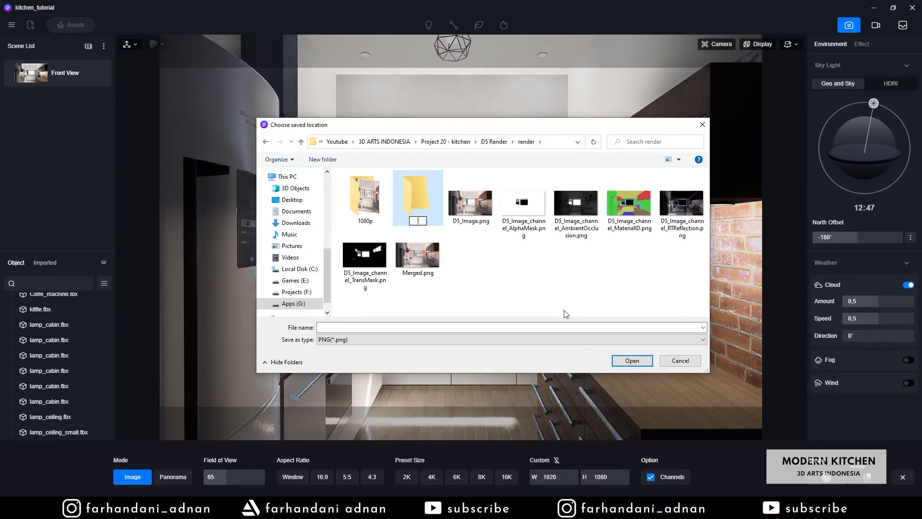
text(Kitchen_tutorial)
key(Return)
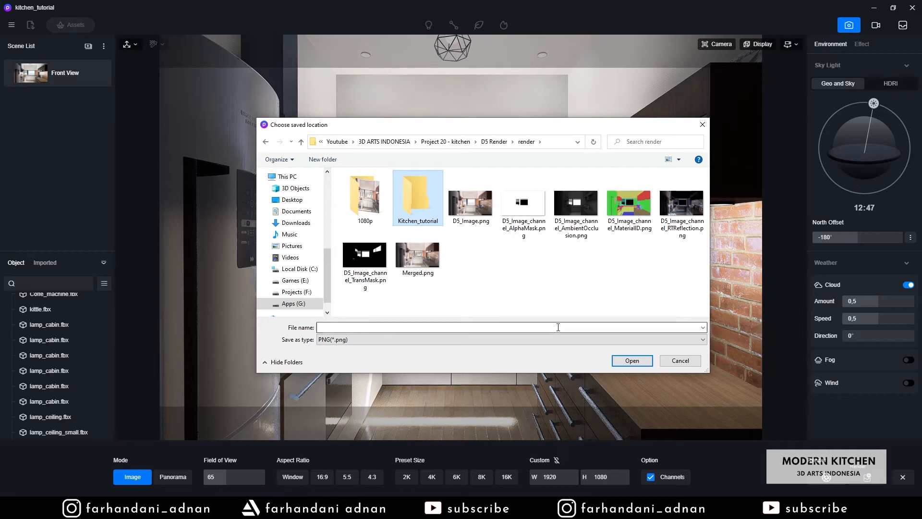
- Save the render as the PNG file Image1 in the Kitchen_tutorial folder
double_click(414, 190)
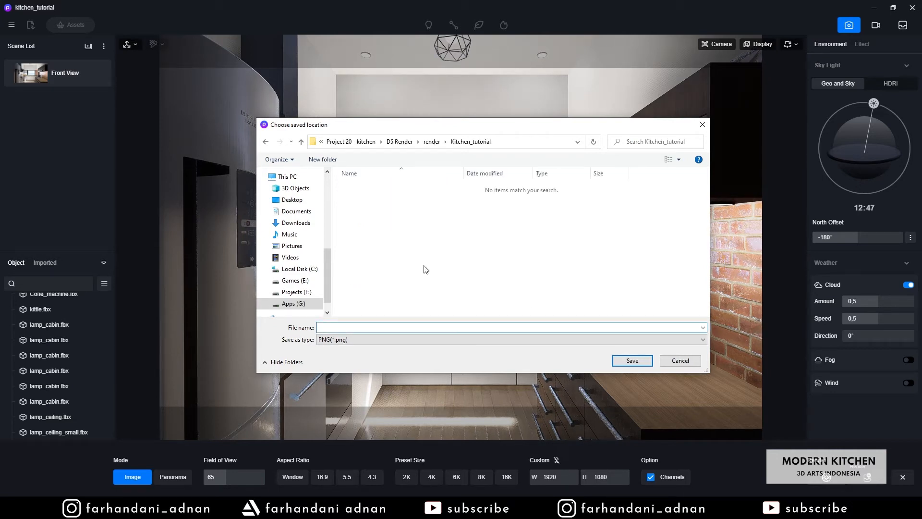
text(Tutorial)
key(BackSpace)
key(BackSpace)
key(BackSpace)
key(BackSpace)
key(BackSpace)
key(BackSpace)
key(BackSpace)
text(Image1)
click(627, 361)
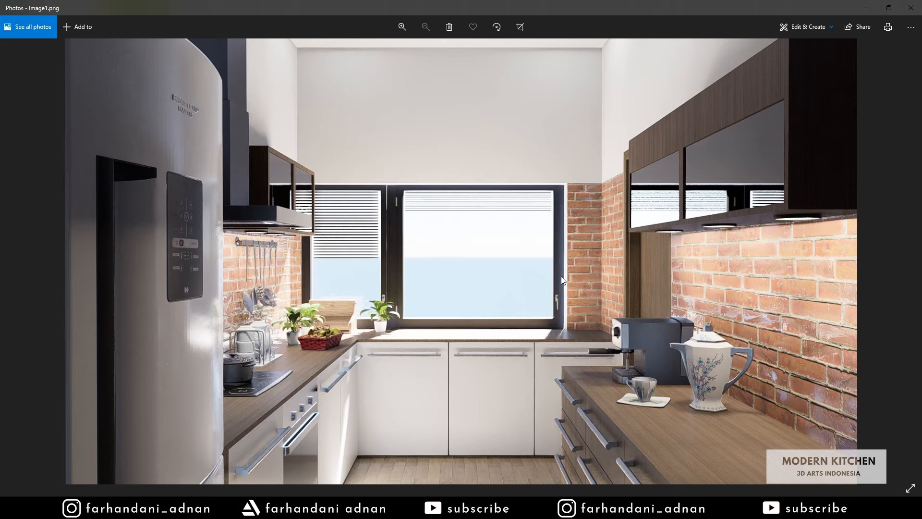
- Put the finished render aside and inspect its AmbientOcclusion channel image from the Kitchen_tutorial folder
click(868, 6)
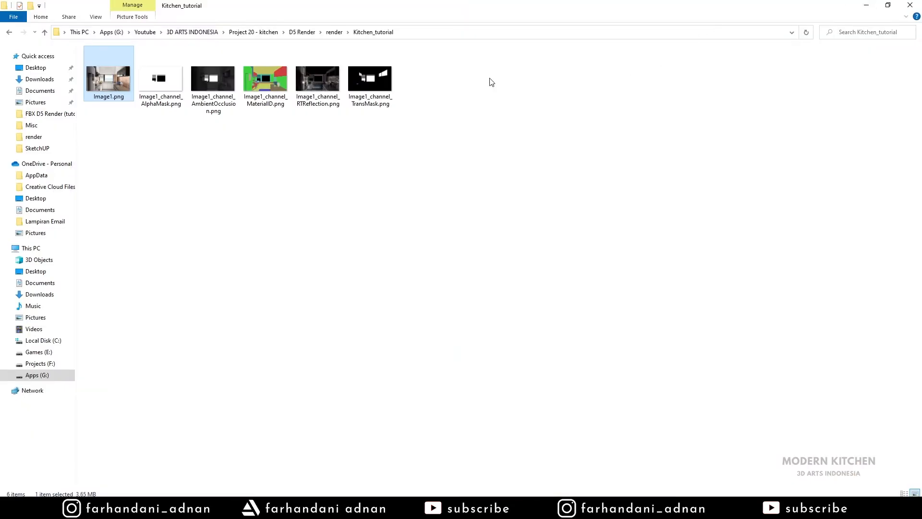
click(209, 83)
double_click(207, 79)
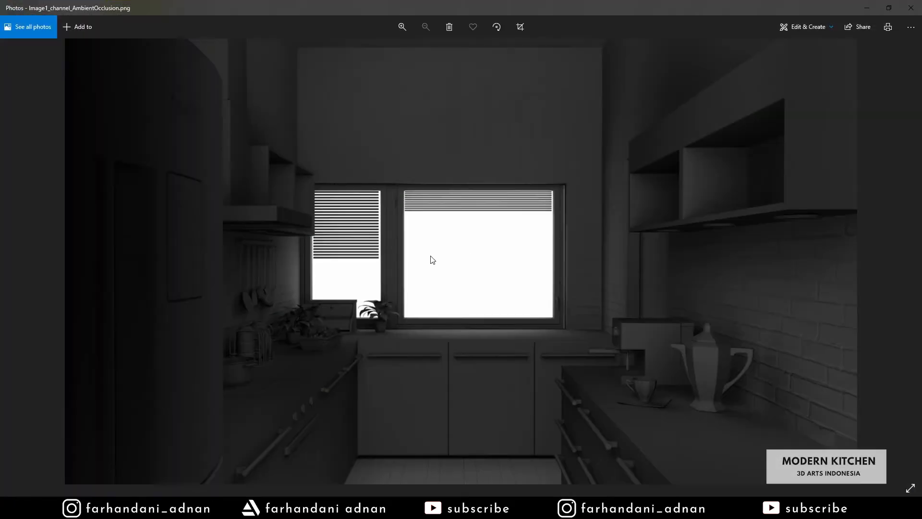
click(911, 8)
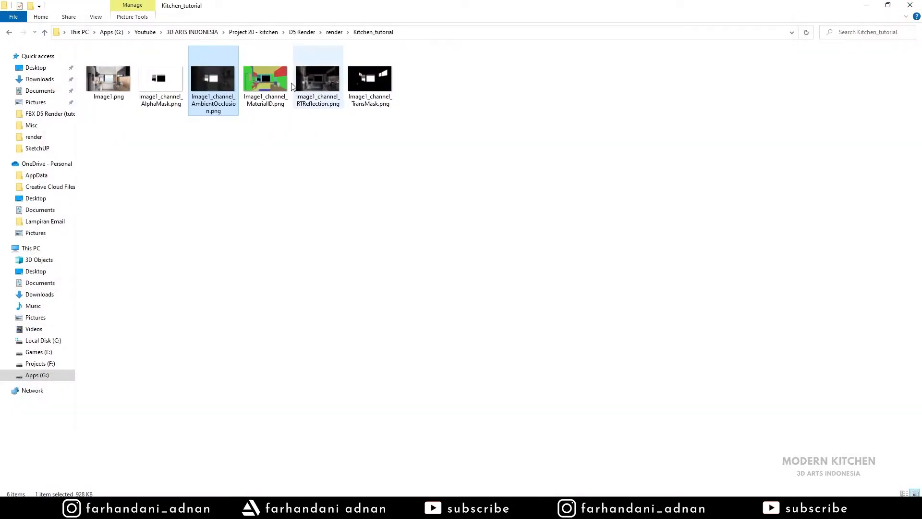
- Examine the final render Image1.png alongside its RTReflection channel image
click(288, 508)
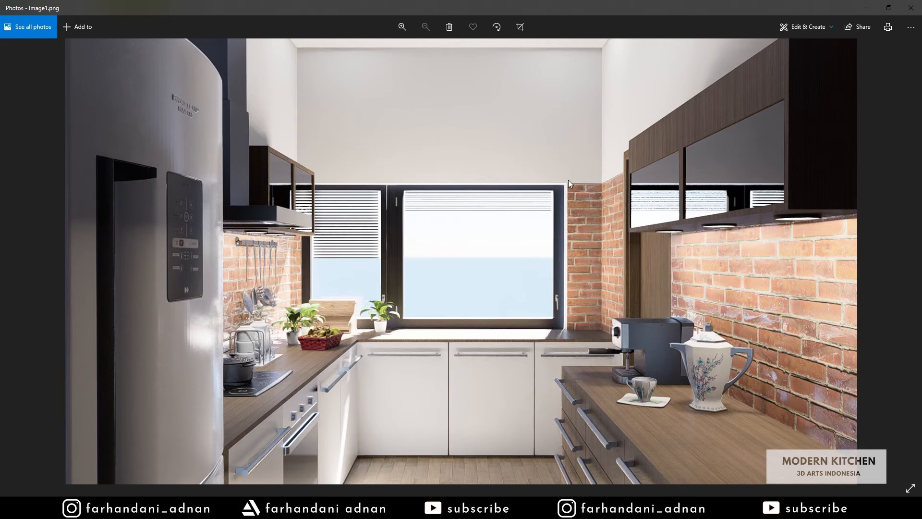
click(867, 8)
double_click(331, 90)
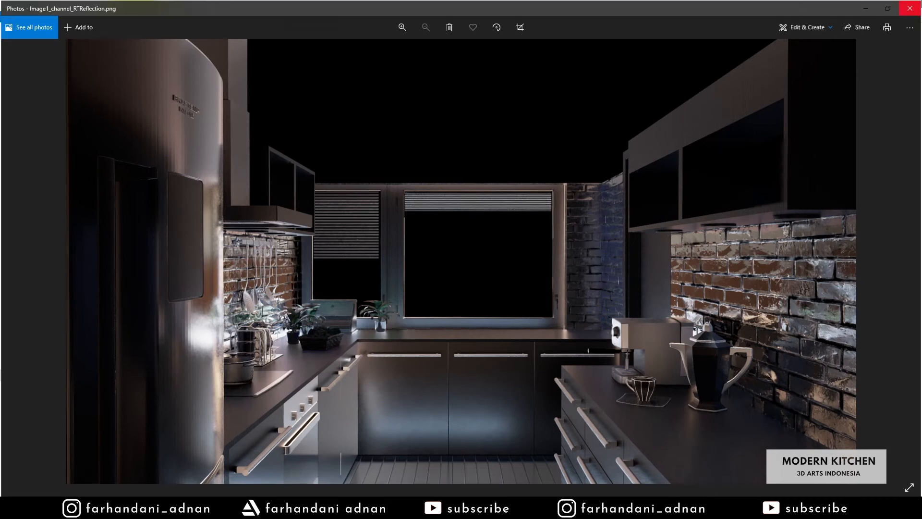
click(910, 8)
right_click(503, 125)
click(328, 114)
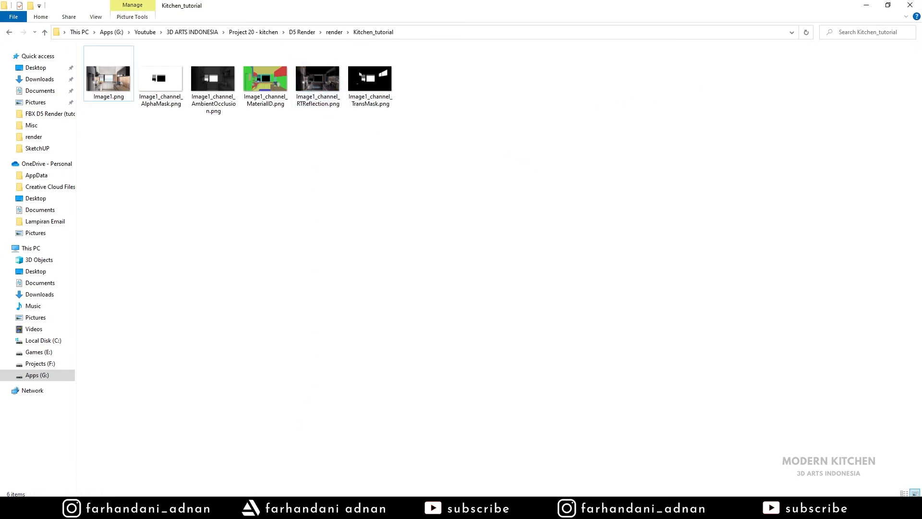
key(alt+Tab)
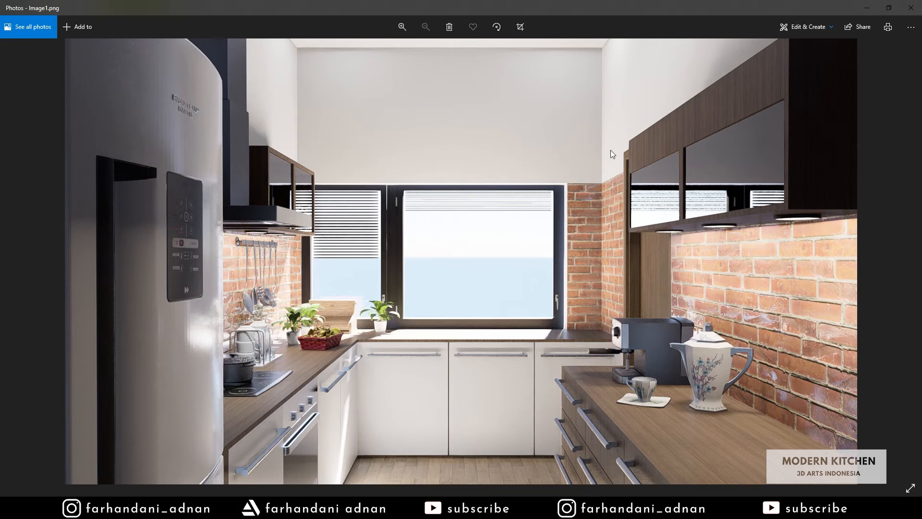
click(865, 6)
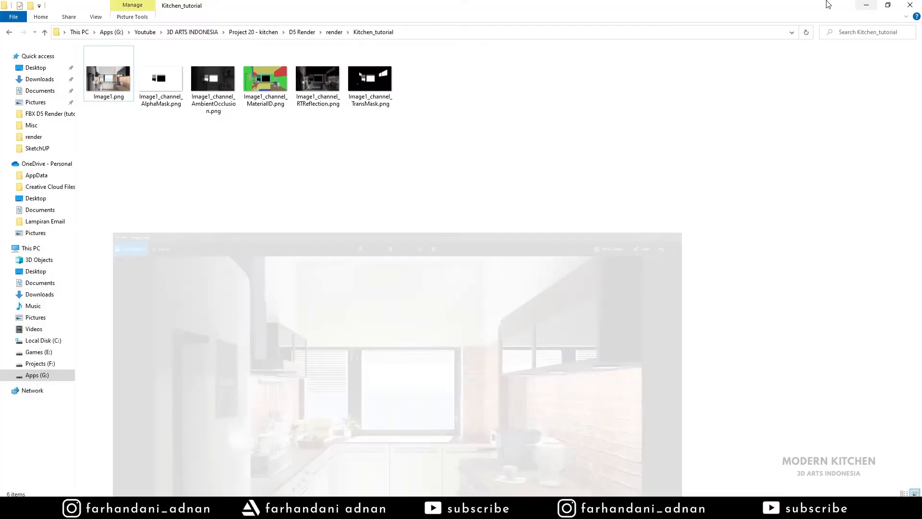
- Inspect the AlphaMask channel image from the Kitchen_tutorial folder
click(174, 88)
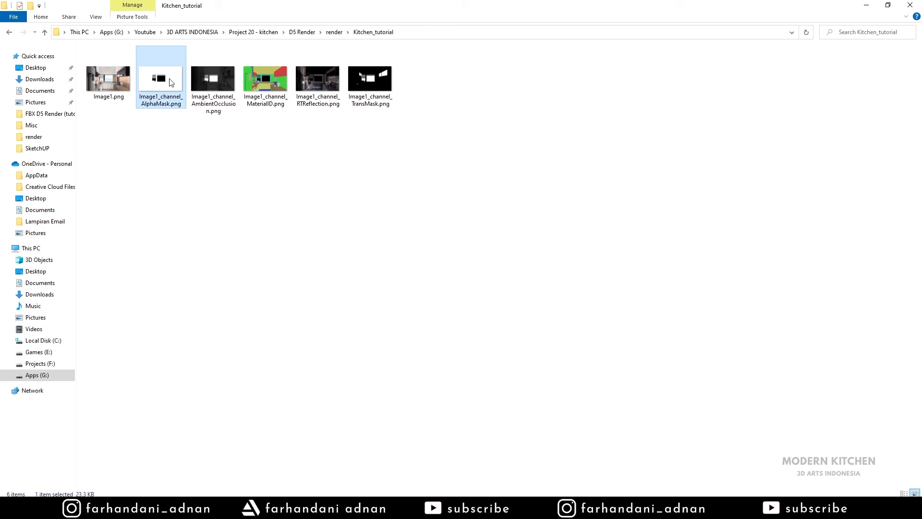
double_click(170, 82)
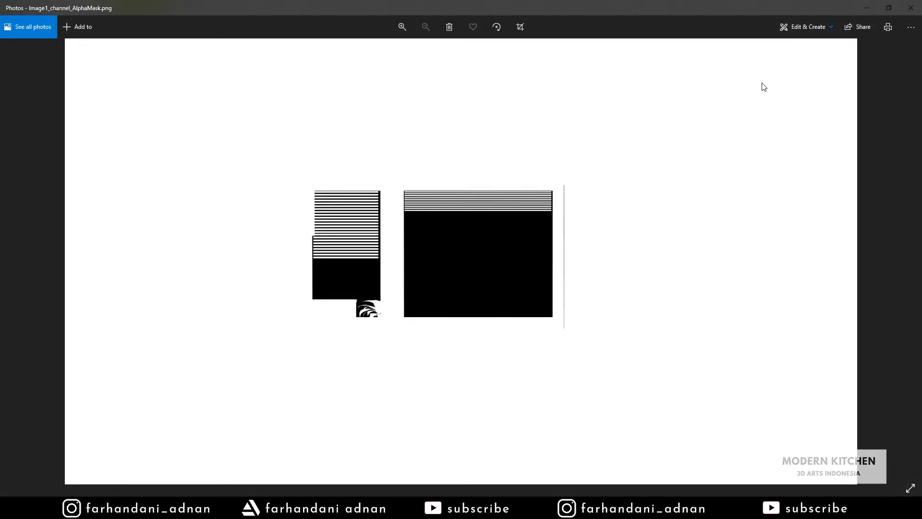
click(866, 8)
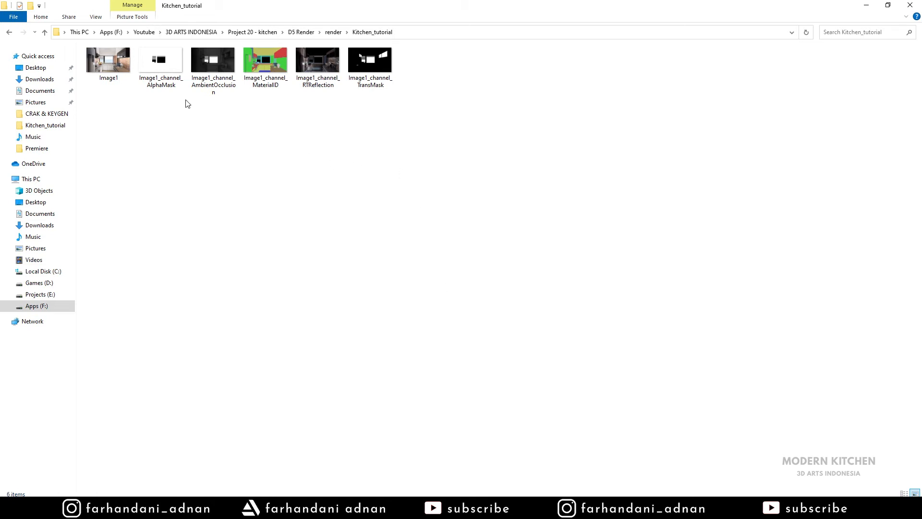
- View the final render Image1 again and pick out its AlphaMask, AmbientOcclusion and RTReflection channel files
click(167, 73)
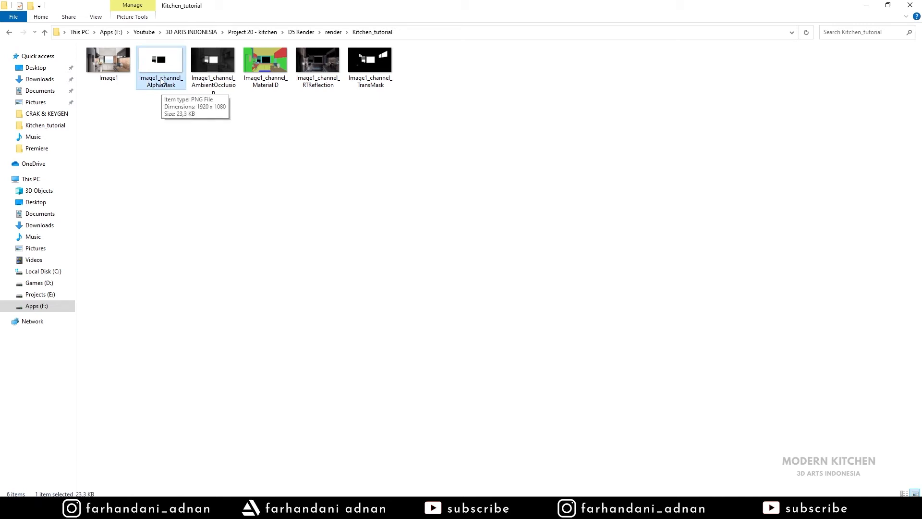
double_click(103, 60)
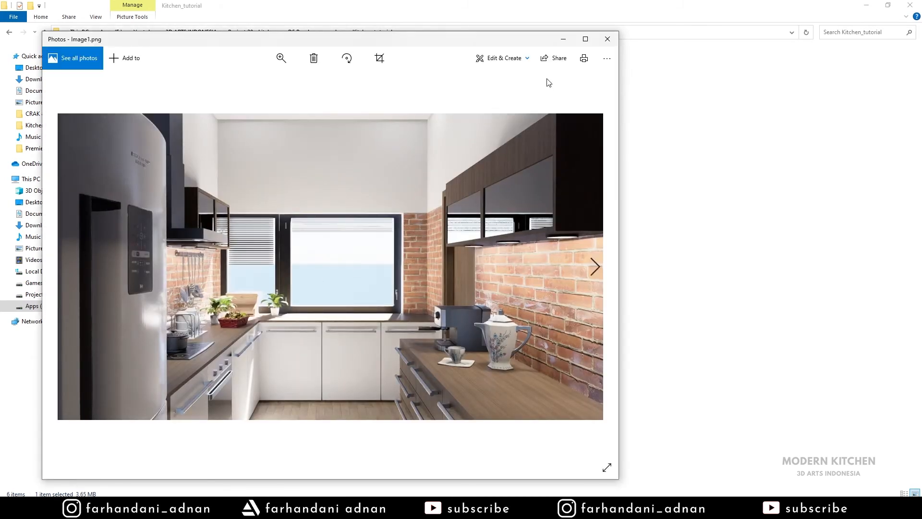
click(565, 41)
click(202, 70)
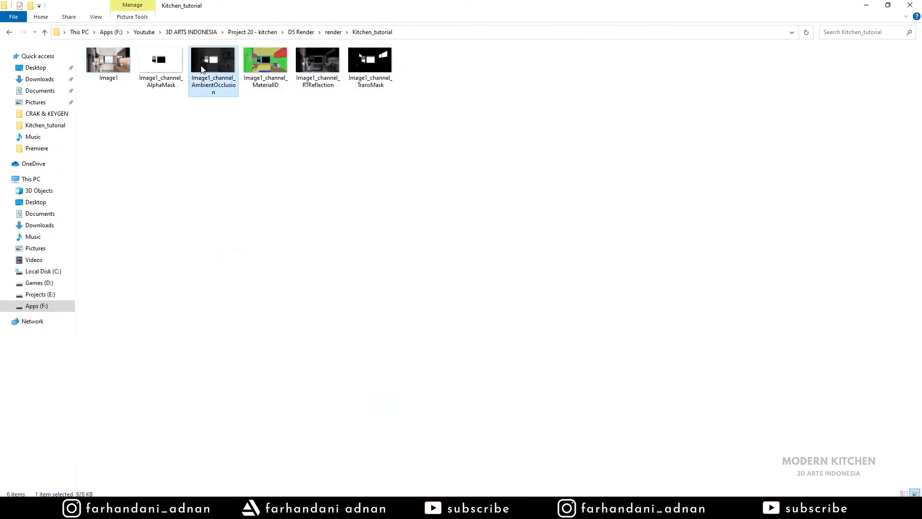
click(322, 73)
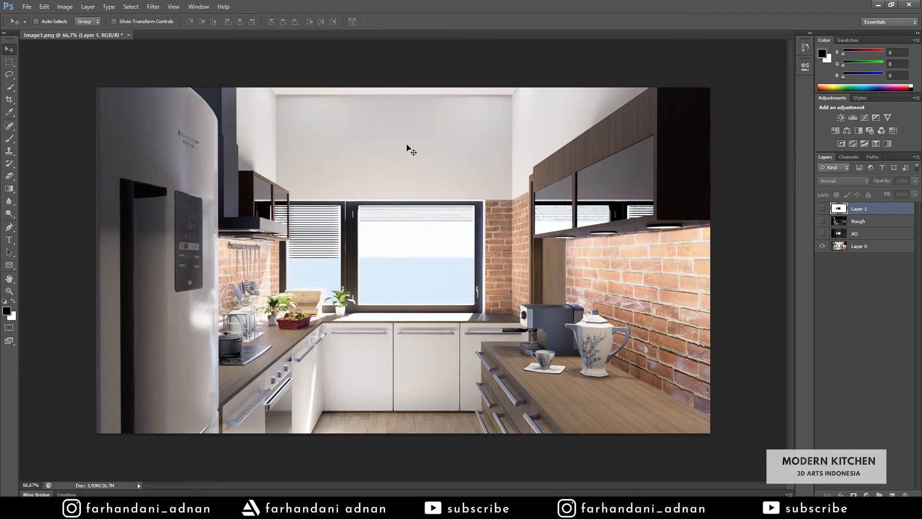
- Switch to Photoshop and rename Layer 1, above the Rough and AO layers, as Alpha Mask
alt+scroll(367, 161, up, 3)
alt+scroll(374, 161, down, 2)
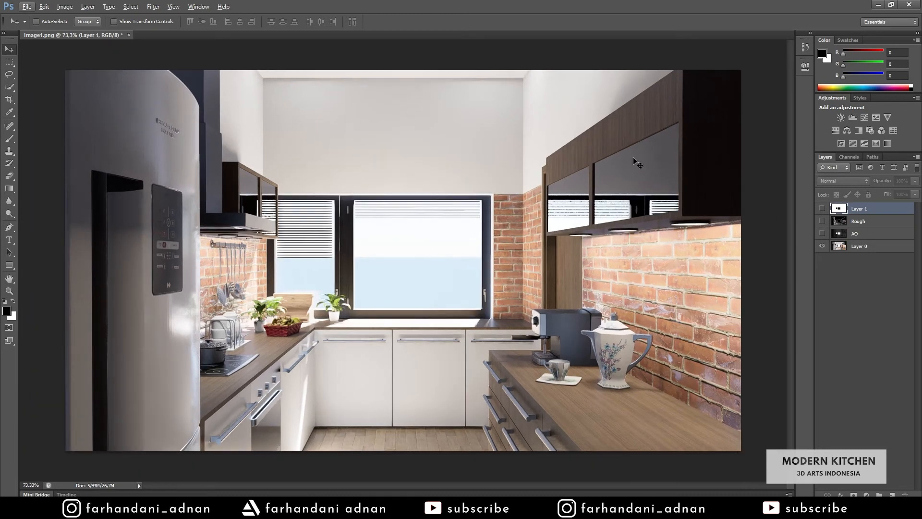
click(864, 234)
click(878, 223)
click(878, 211)
click(872, 233)
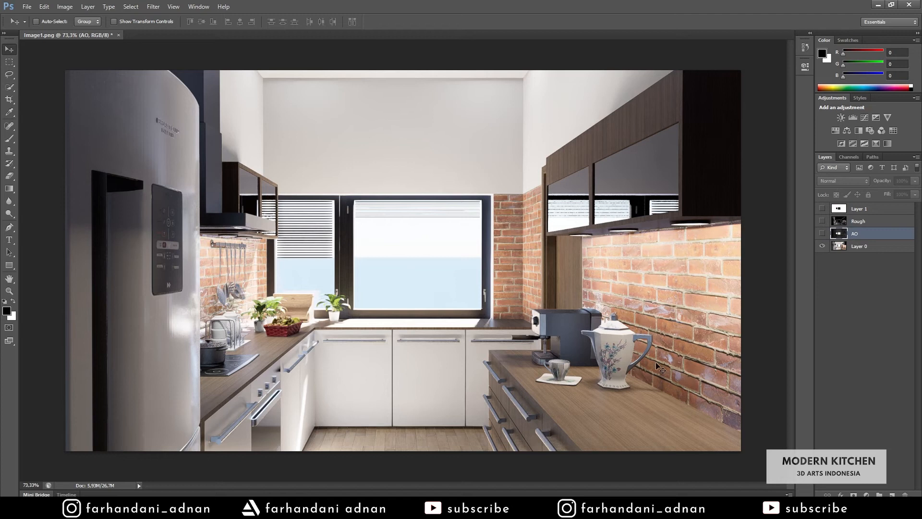
click(869, 224)
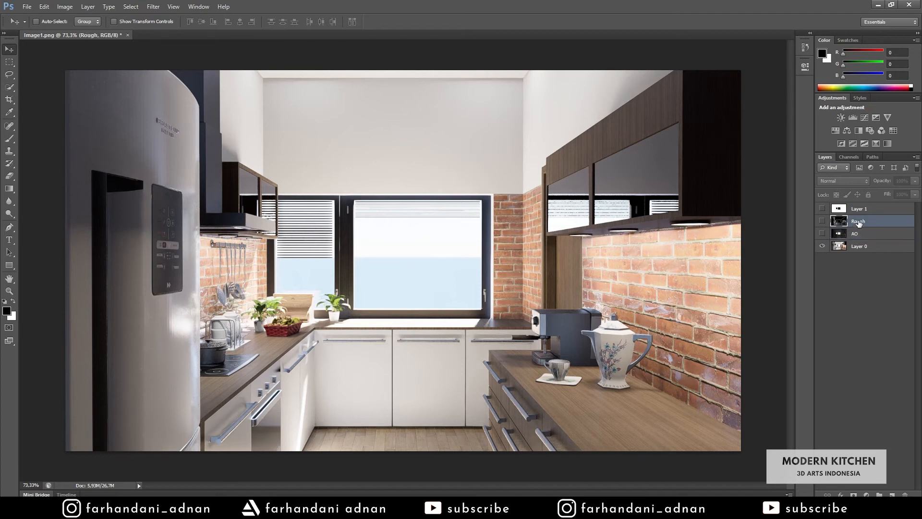
click(859, 211)
double_click(859, 211)
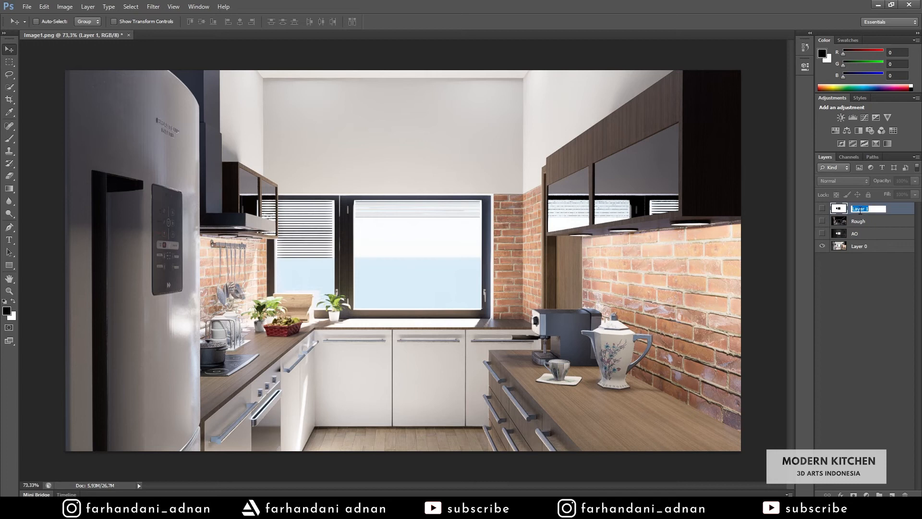
text(Alpha Mask)
key(Return)
- Look over the render and channel files in the Kitchen_tutorial folder and return to the Photoshop document
click(878, 4)
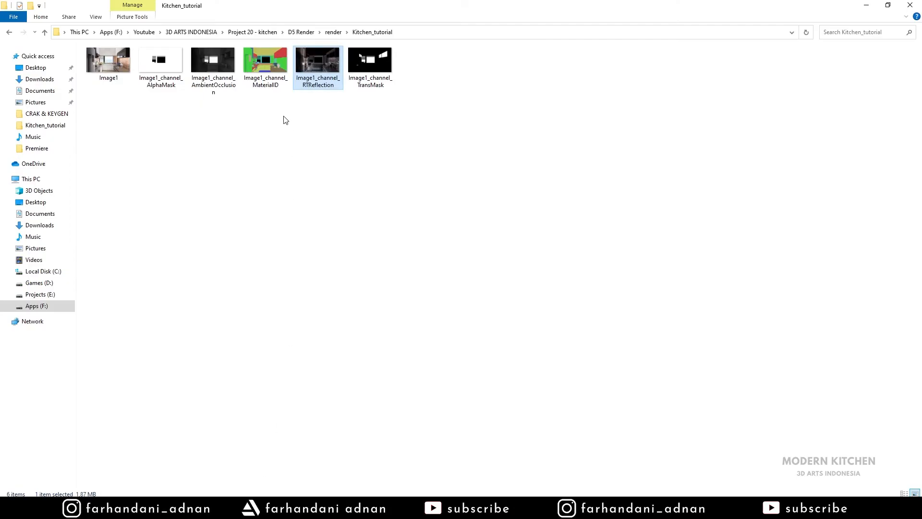
right_click(414, 141)
click(438, 177)
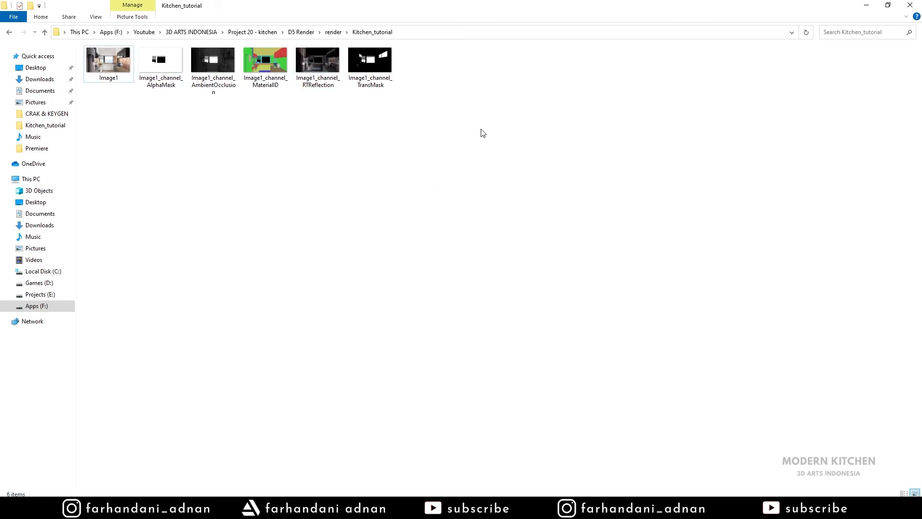
click(868, 5)
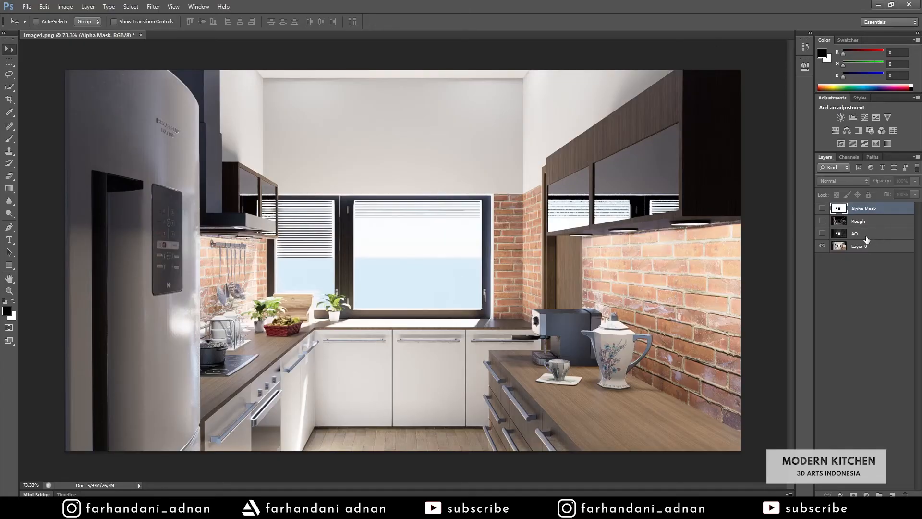
- Make the AO layer visible and check it against the AmbientOcclusion channel image from the render folder
click(822, 233)
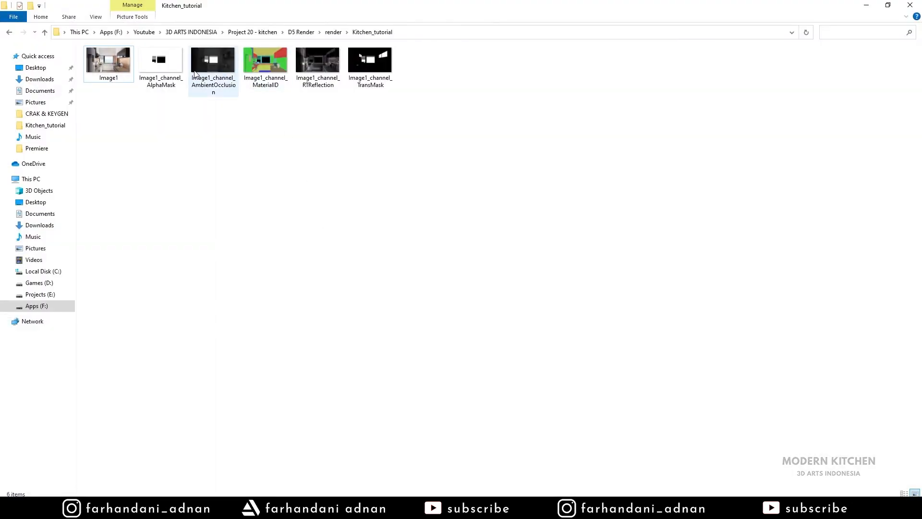
double_click(214, 72)
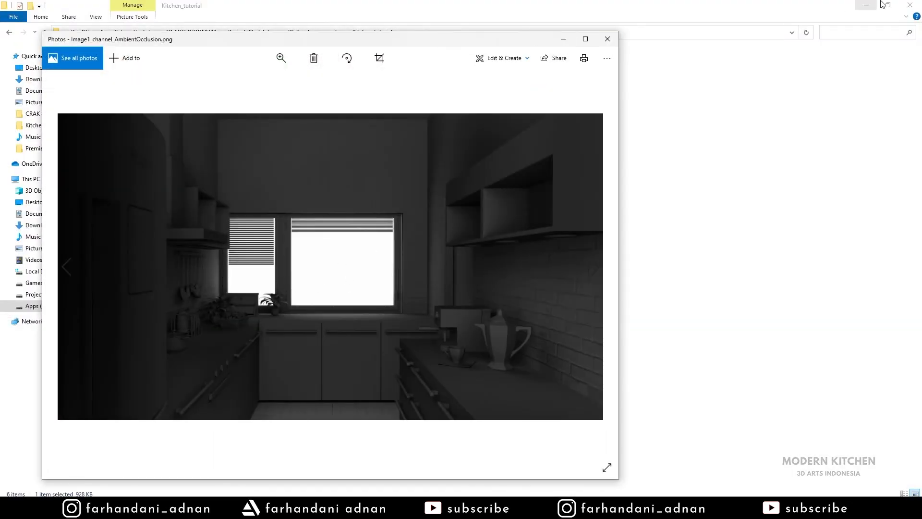
click(871, 4)
drag(474, 44, 560, 94)
click(638, 88)
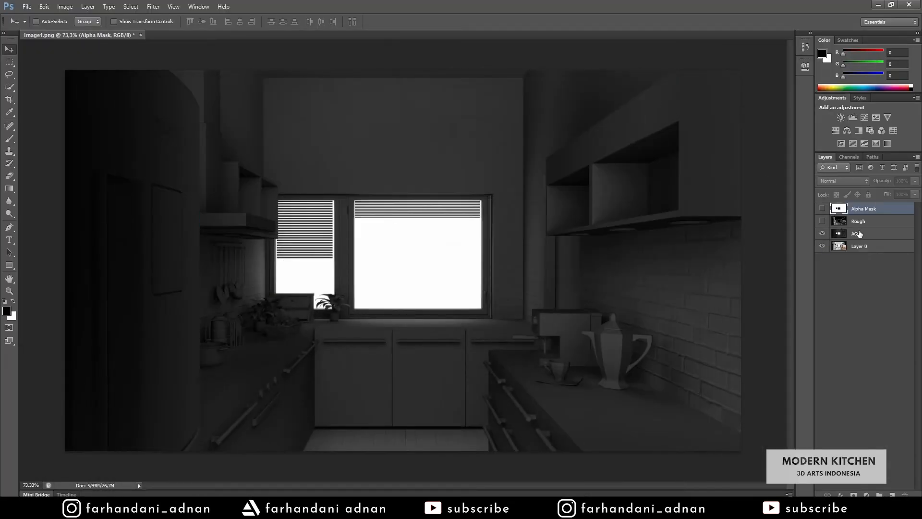
- Compare the Overlay and Multiply blend modes on the AO layer and keep Overlay
click(860, 233)
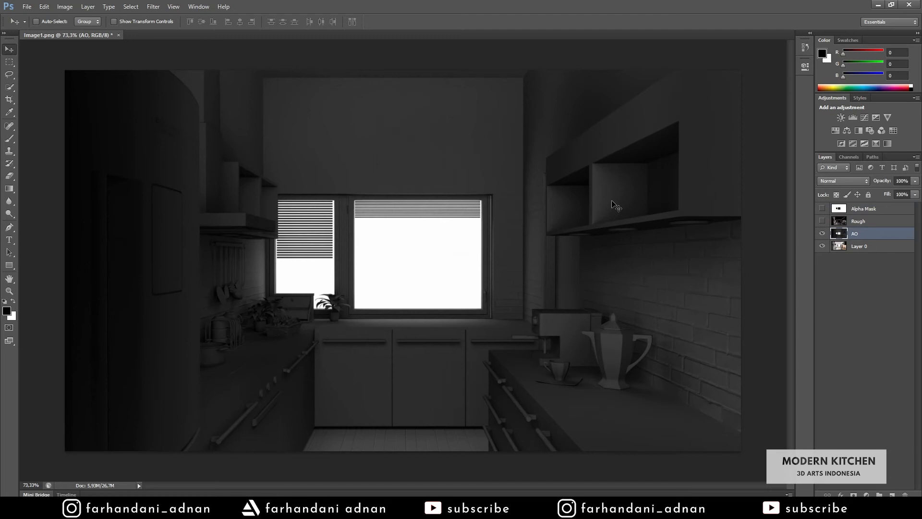
click(836, 186)
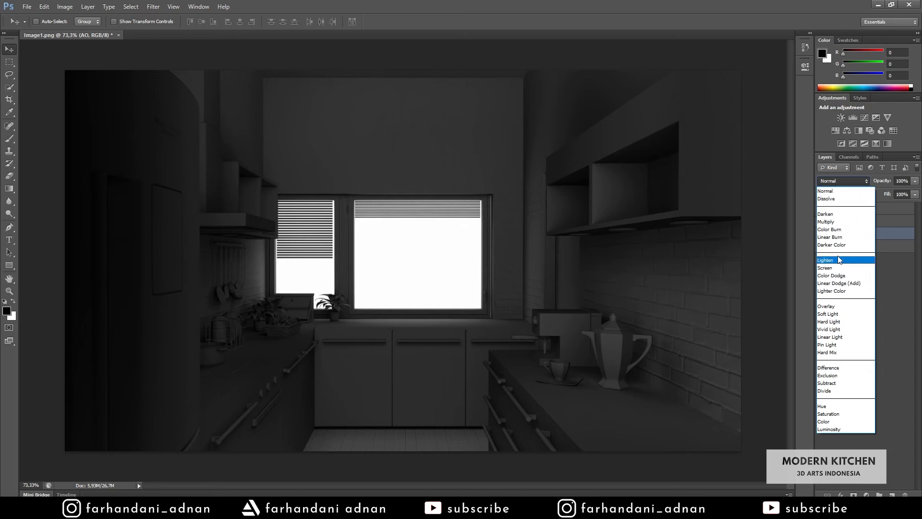
click(837, 306)
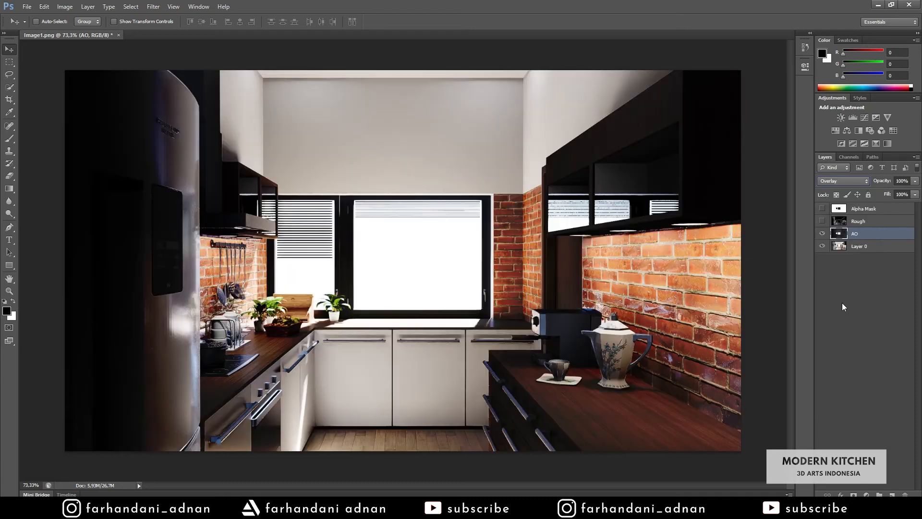
click(841, 181)
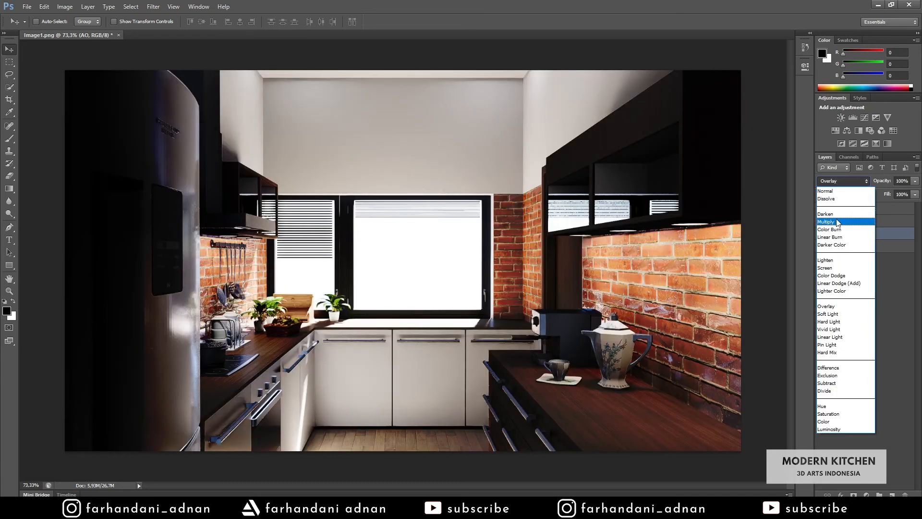
click(838, 208)
click(838, 182)
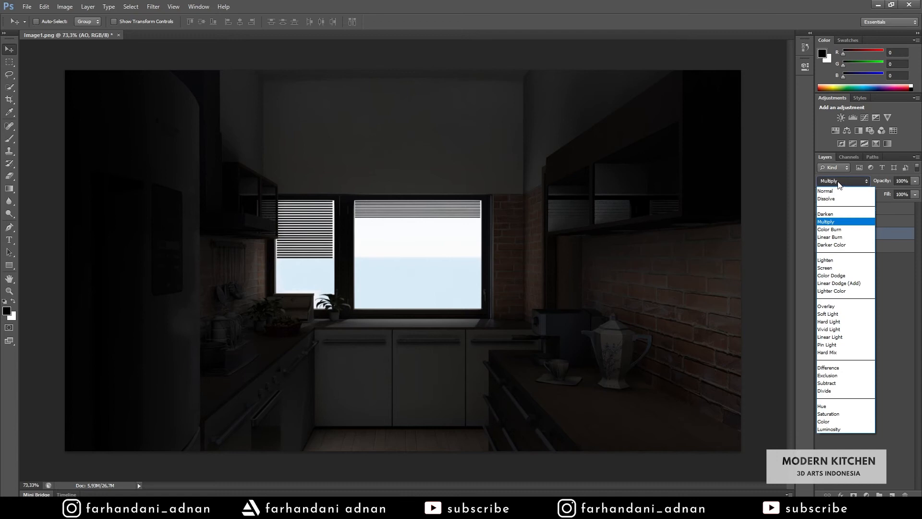
click(835, 306)
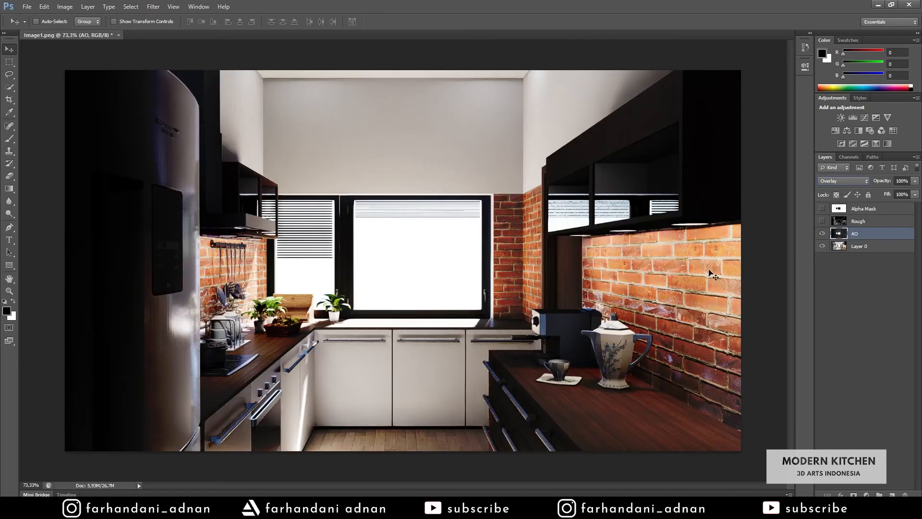
- Lower the AO layer's opacity to below 10% and compare the image with the layer hidden and shown
click(915, 181)
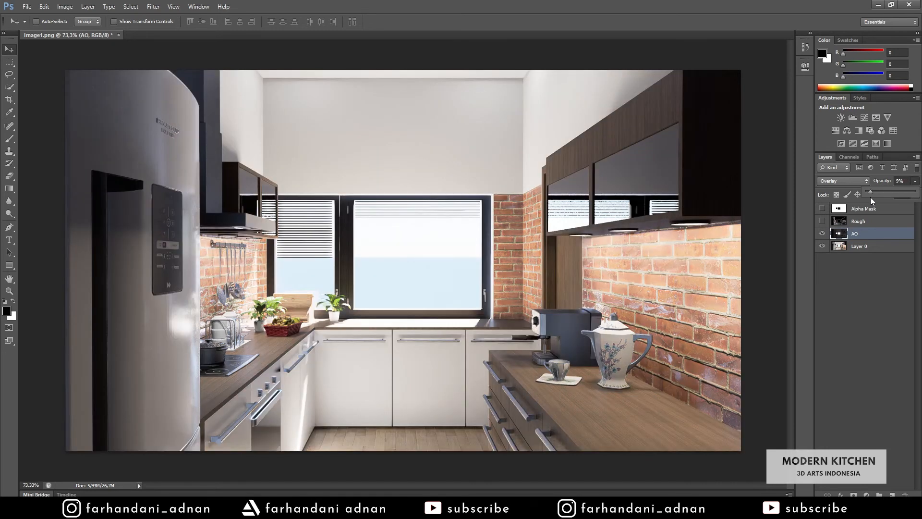
drag(871, 199, 868, 192)
click(868, 267)
click(821, 233)
click(822, 234)
click(821, 234)
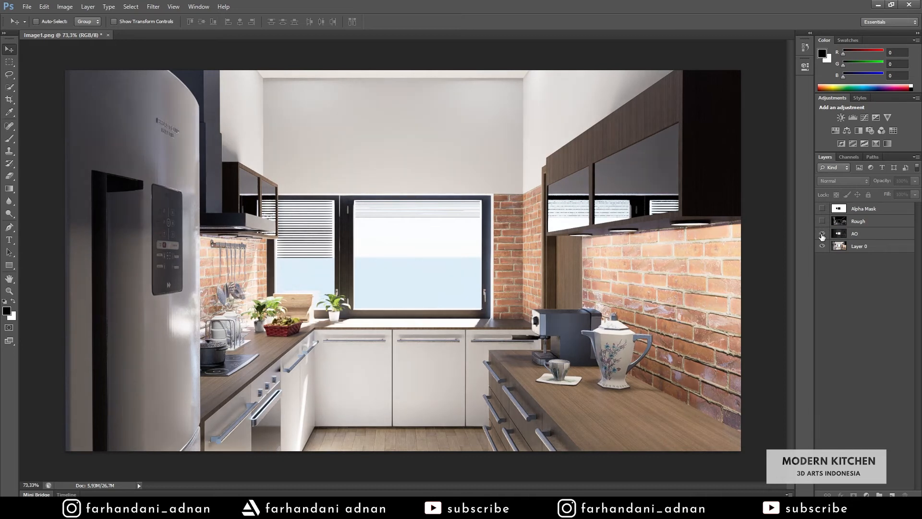
- Show the Rough layer, set its blend mode to Screen and compare the image with and without it
click(866, 217)
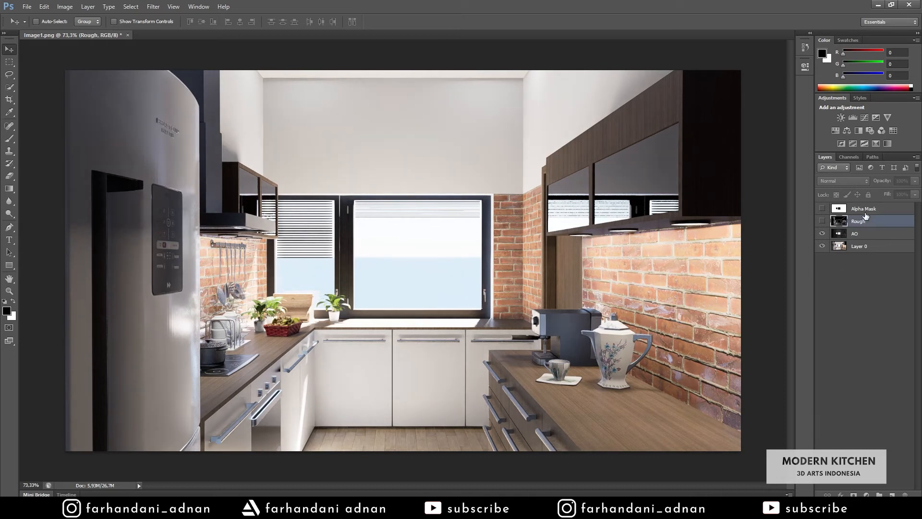
click(822, 221)
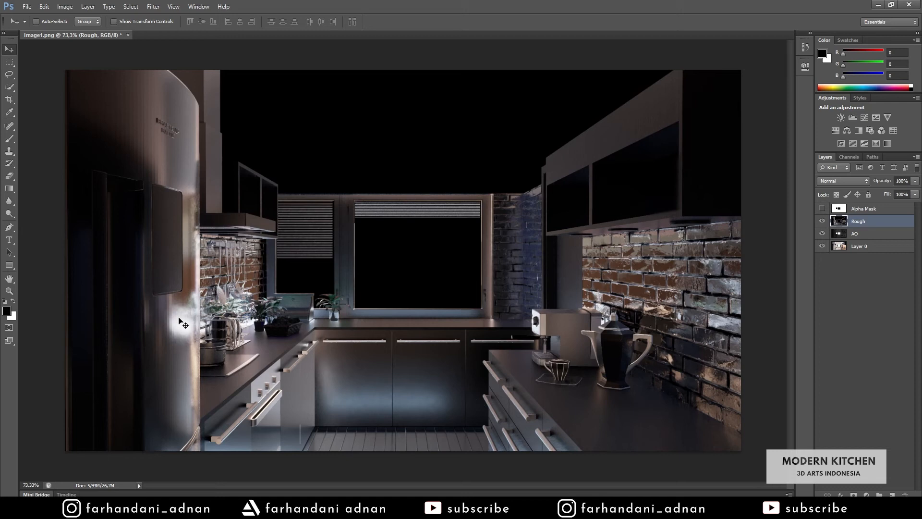
click(837, 182)
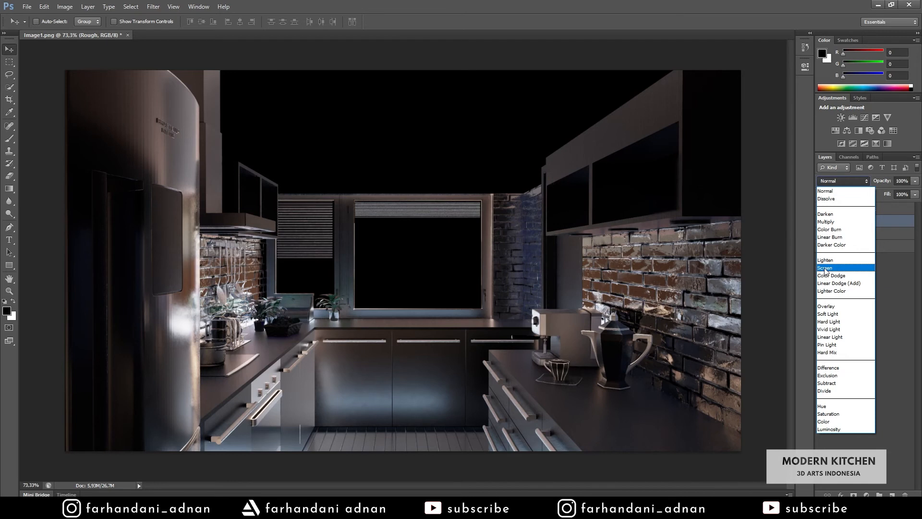
click(826, 267)
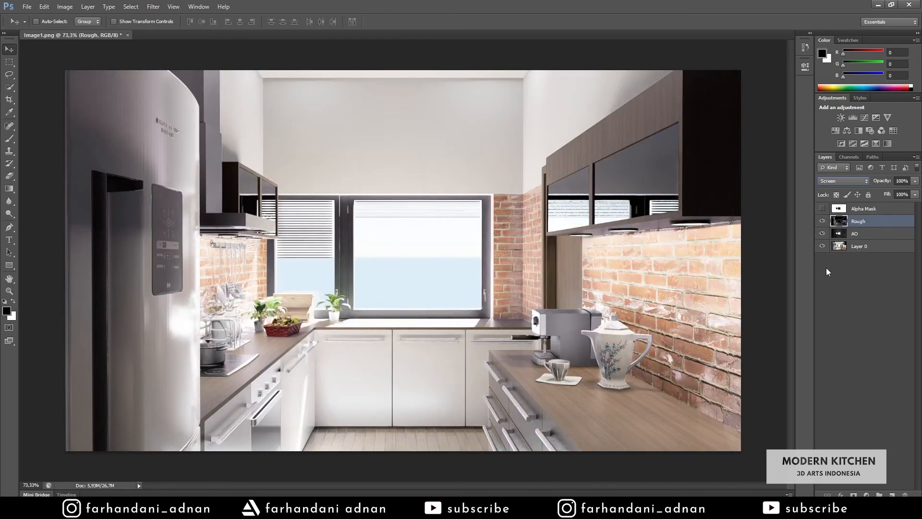
click(822, 221)
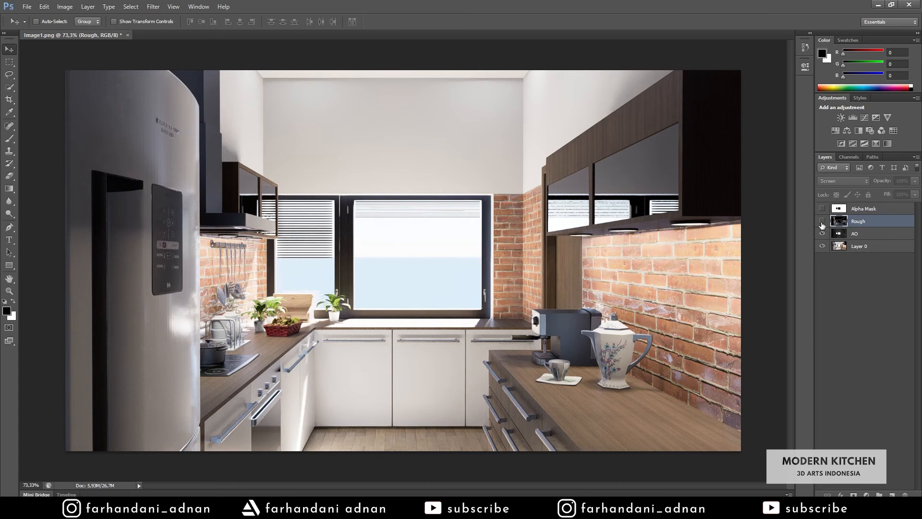
click(823, 222)
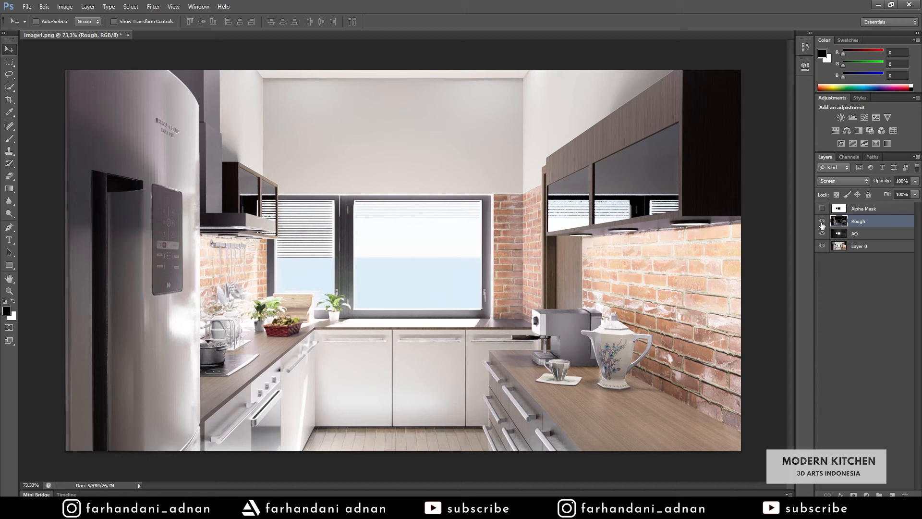
- Set the Rough layer's opacity to 51% and compare the image with the layer hidden and shown
click(915, 194)
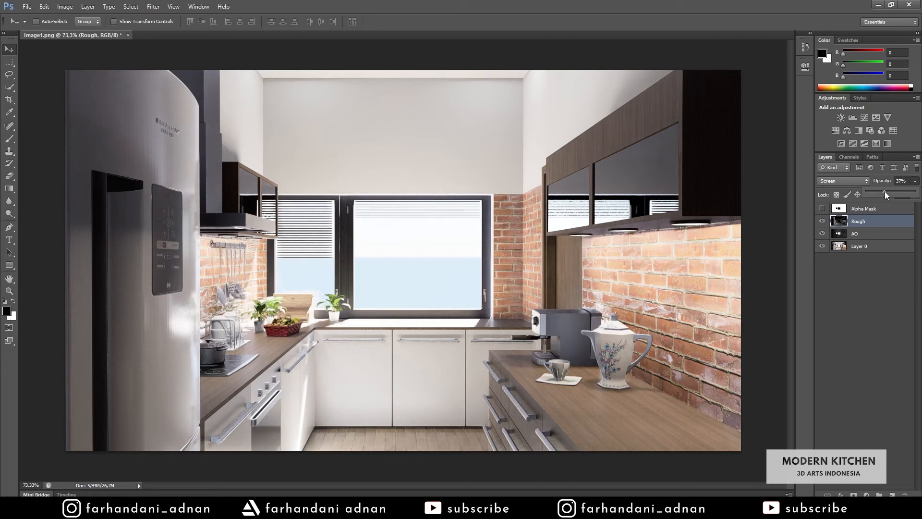
drag(887, 191, 891, 191)
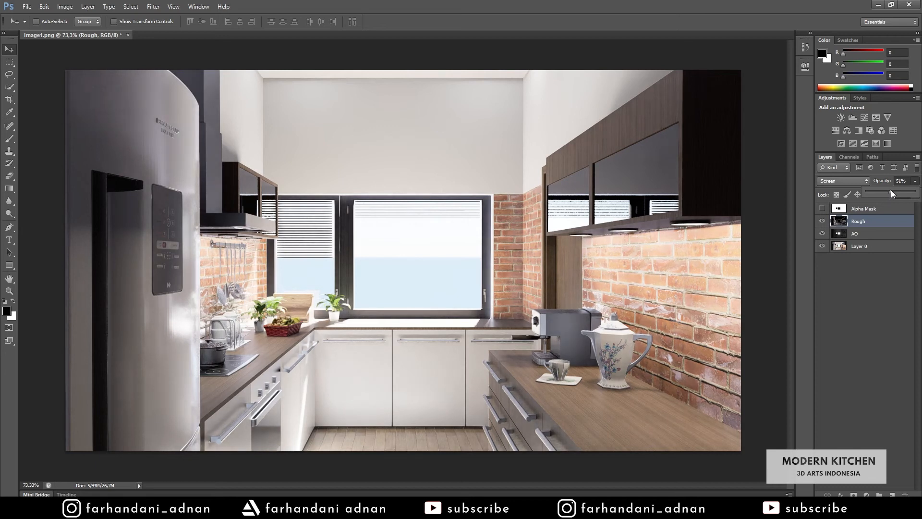
click(843, 316)
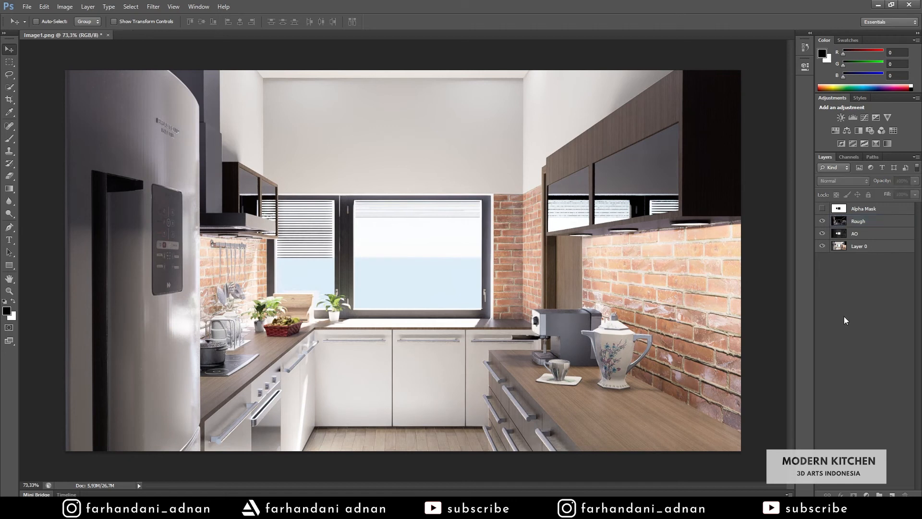
click(822, 221)
click(823, 221)
click(822, 222)
click(822, 221)
- Show the Alpha Mask layer and select its large black window area with the Magic Wand tool
click(867, 210)
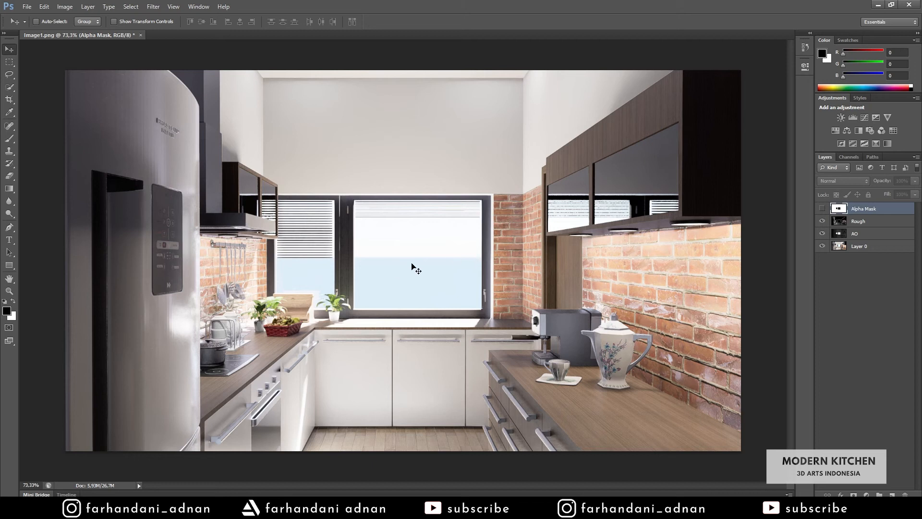
click(822, 208)
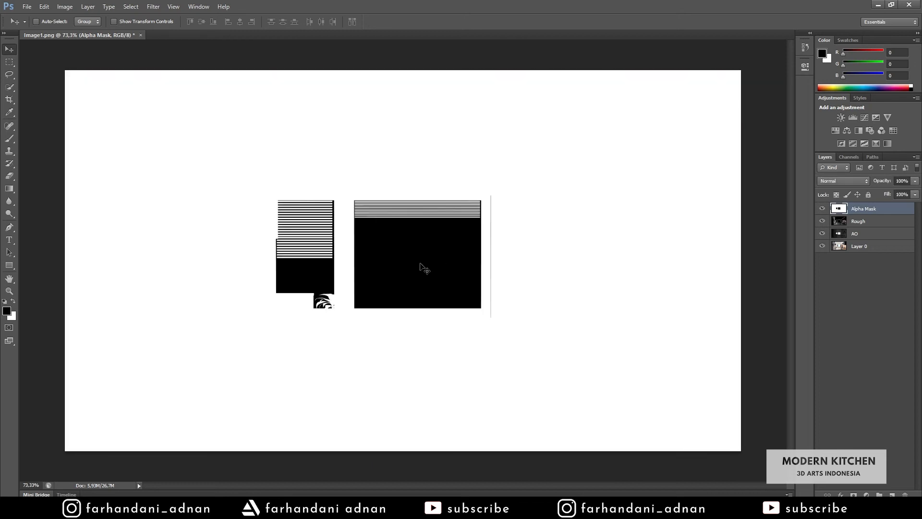
click(9, 87)
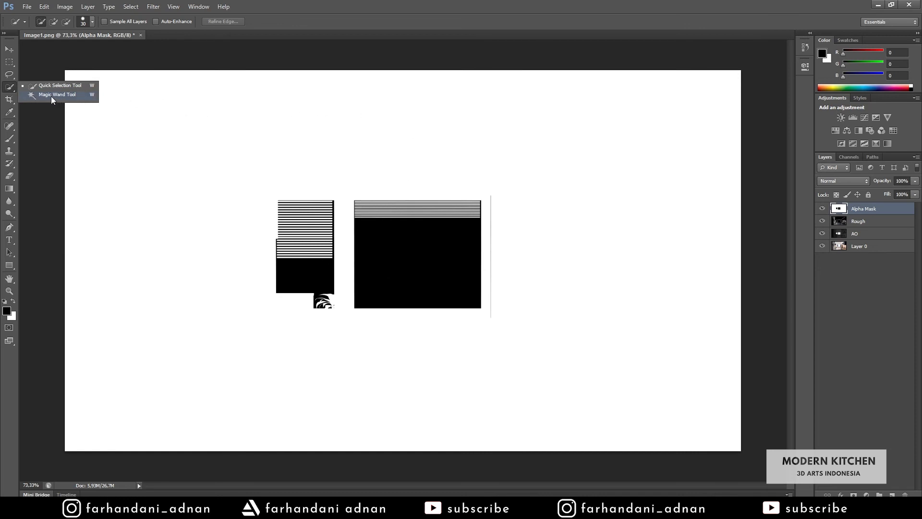
click(36, 95)
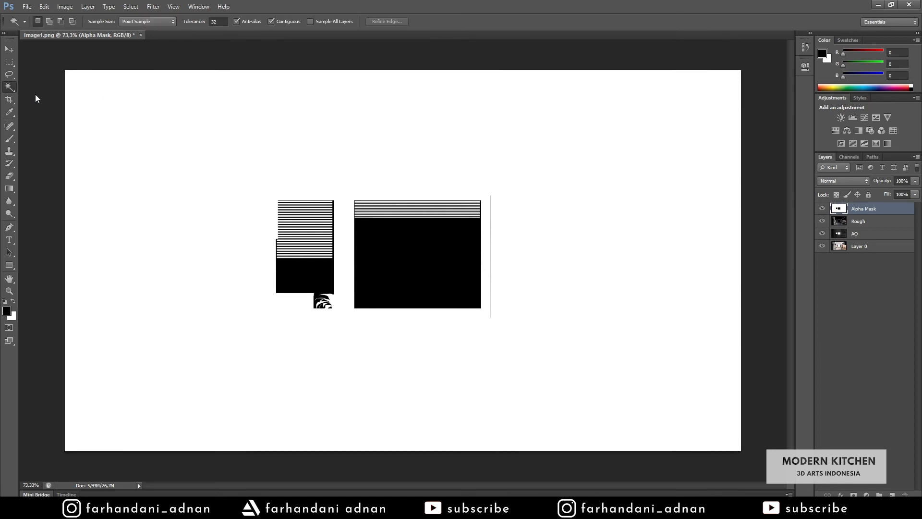
click(402, 273)
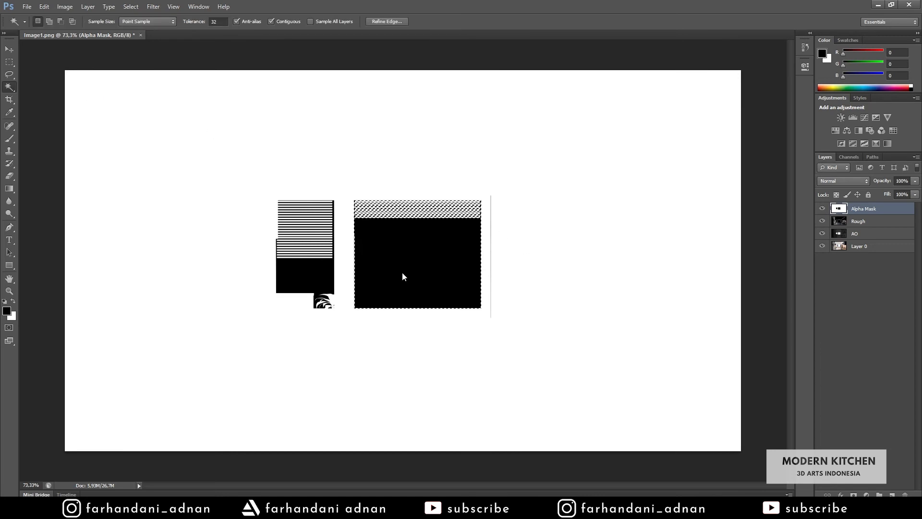
- Extend the selection to all similar black areas of the Alpha Mask layer
click(129, 6)
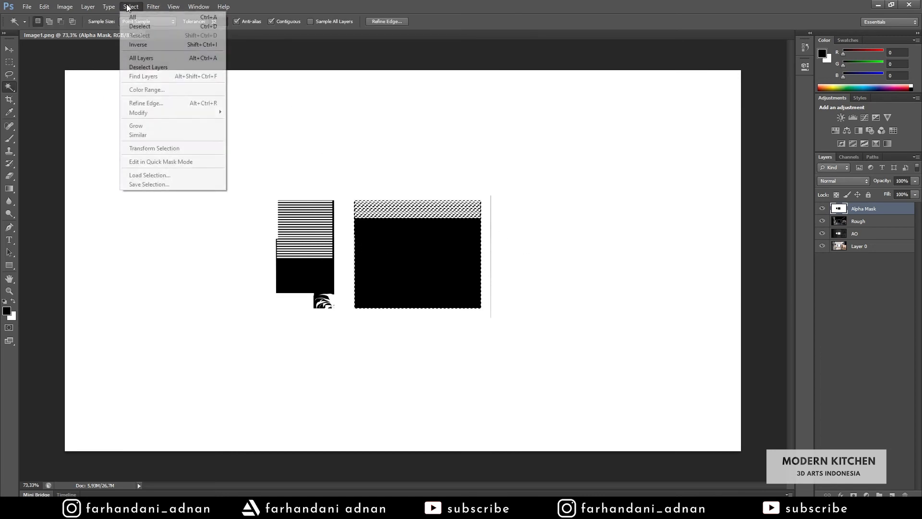
click(162, 134)
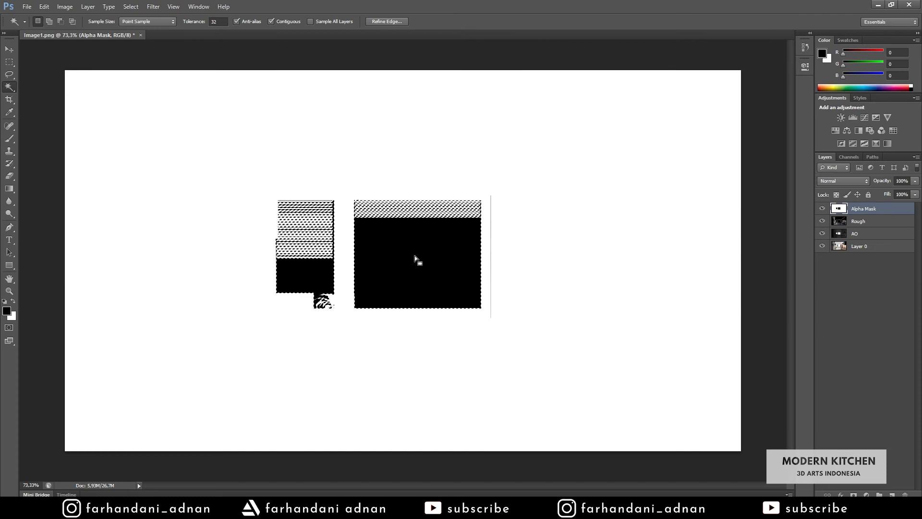
alt+scroll(327, 174, up, 4)
alt+scroll(346, 209, up, 3)
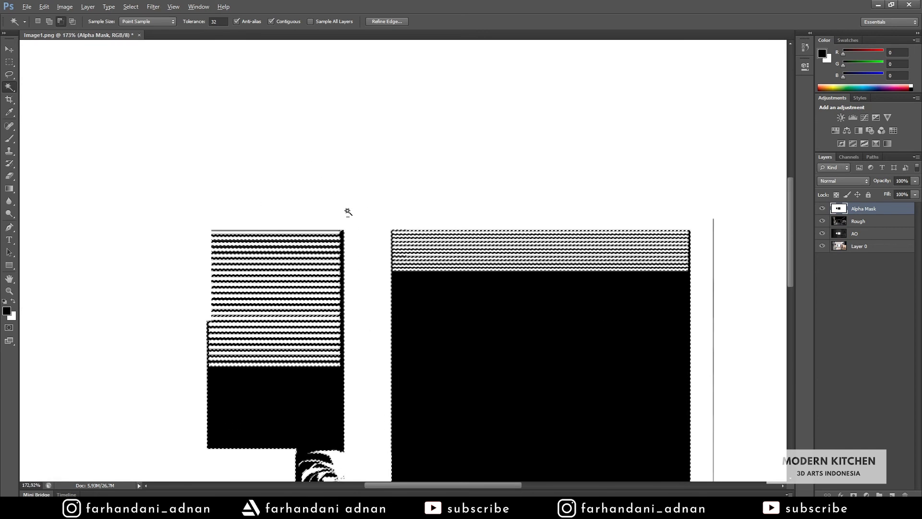
alt+scroll(346, 209, down, 2)
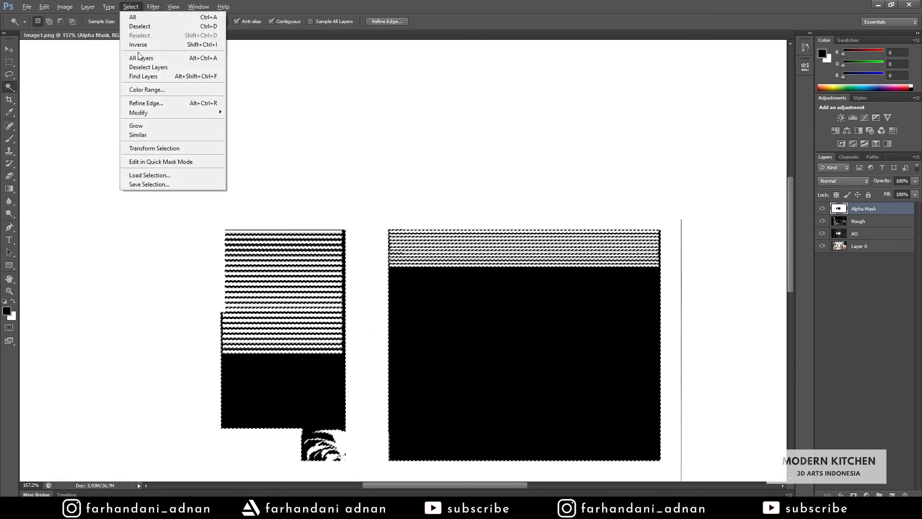
click(183, 135)
- Copy the selected black window areas to a new layer and hide the Alpha Mask layer
alt+scroll(532, 263, down, 3)
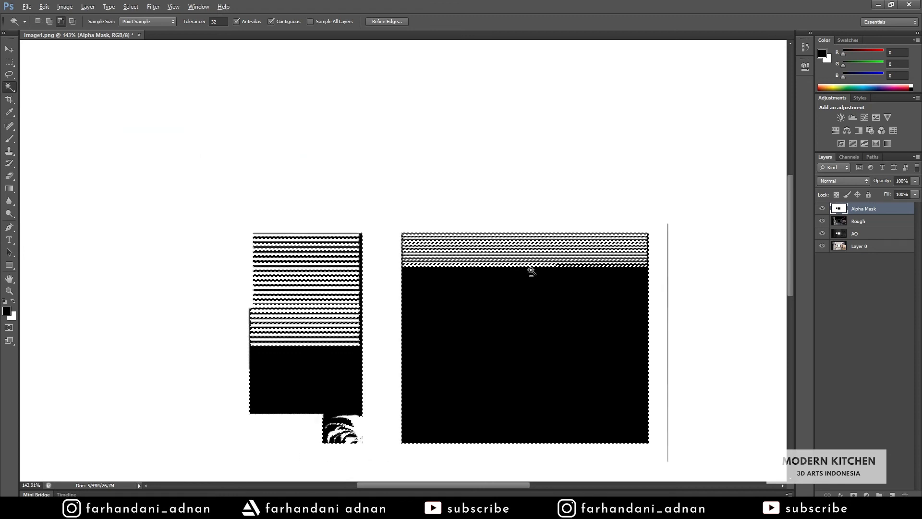
alt+scroll(626, 309, up, 5)
alt+scroll(440, 278, down, 2)
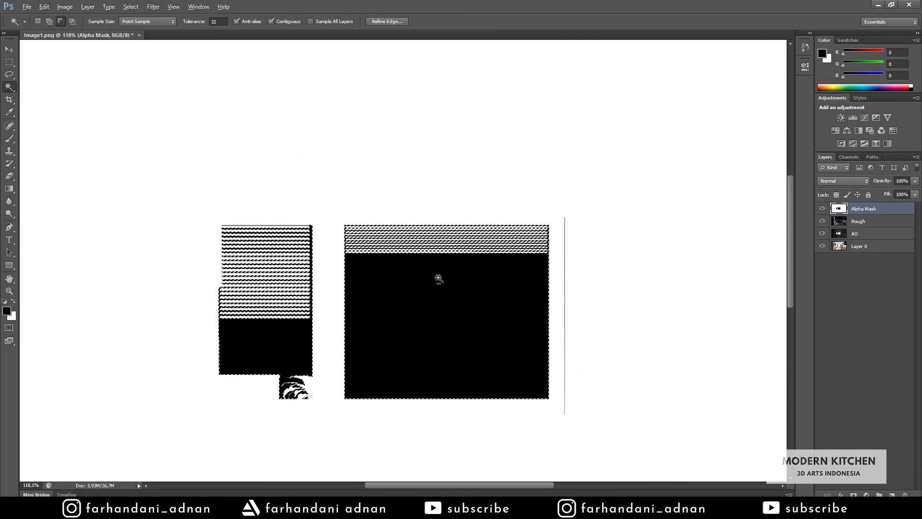
alt+scroll(391, 263, up, 2)
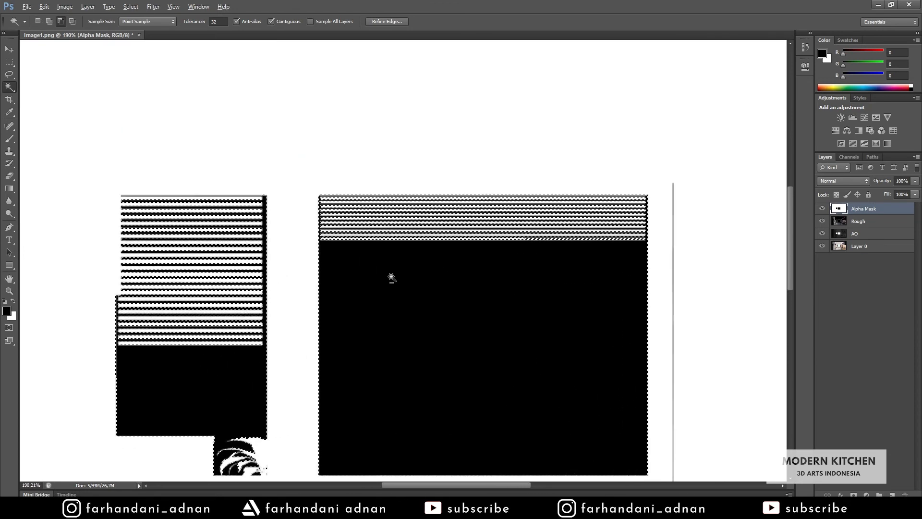
alt+scroll(391, 278, down, 2)
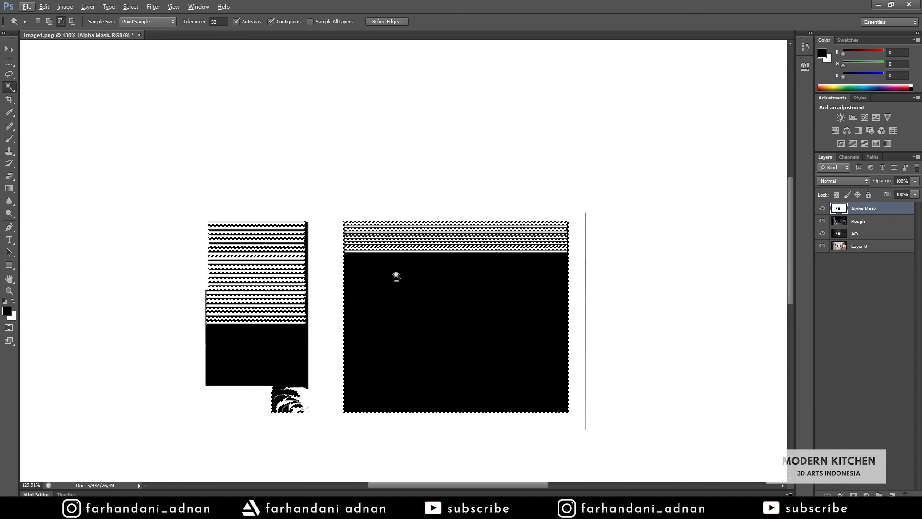
key(ctrl+j)
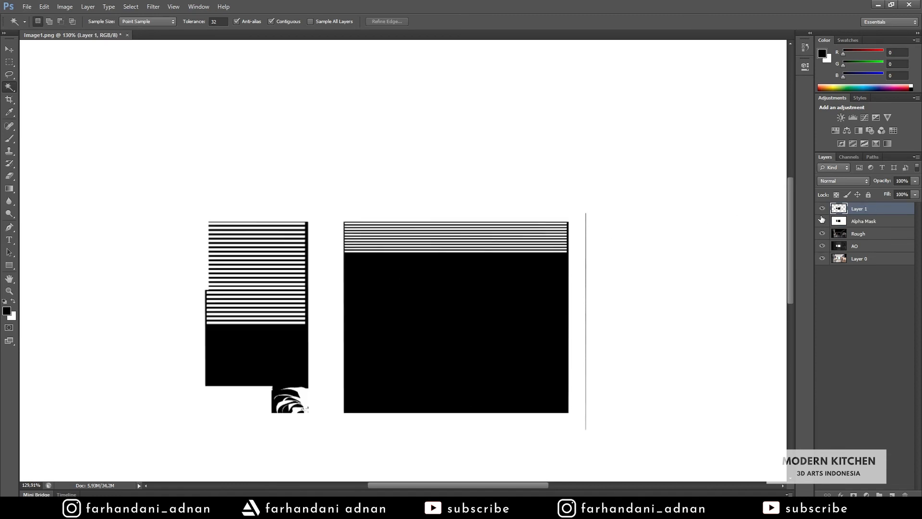
click(822, 221)
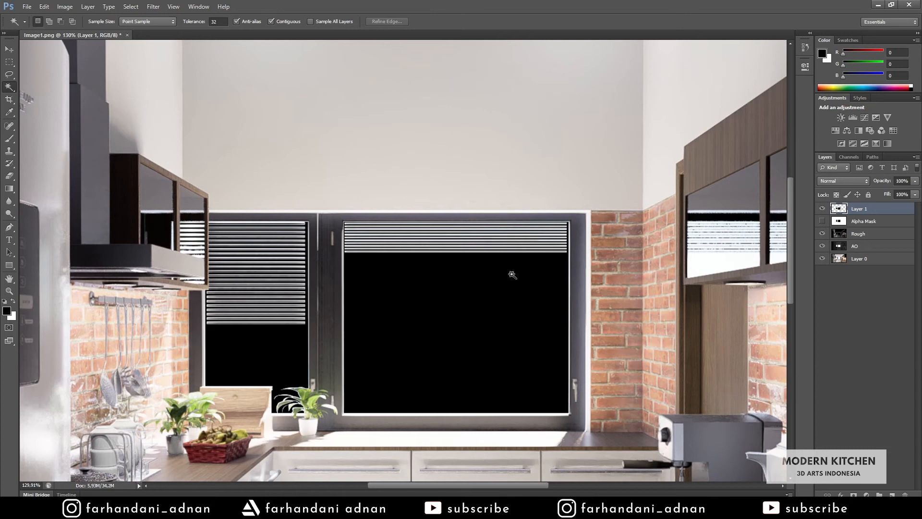
alt+scroll(474, 276, down, 1)
alt+scroll(473, 276, up, 2)
alt+scroll(474, 277, down, 1)
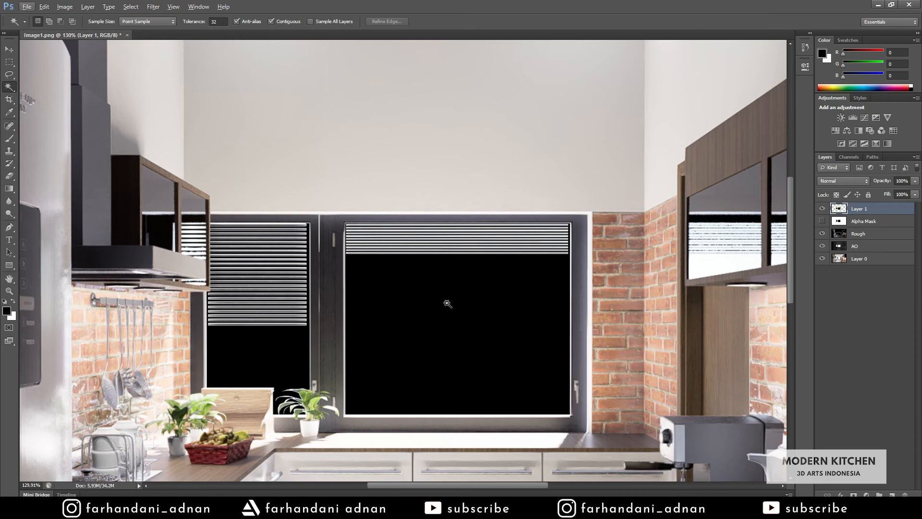
alt+scroll(447, 303, down, 2)
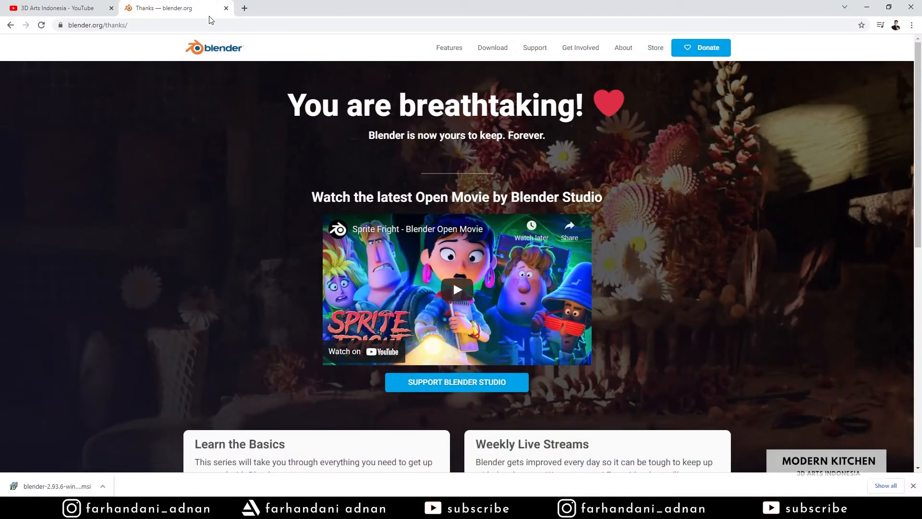
- Switch to the web browser, open google.com and search for images of "house"
click(209, 24)
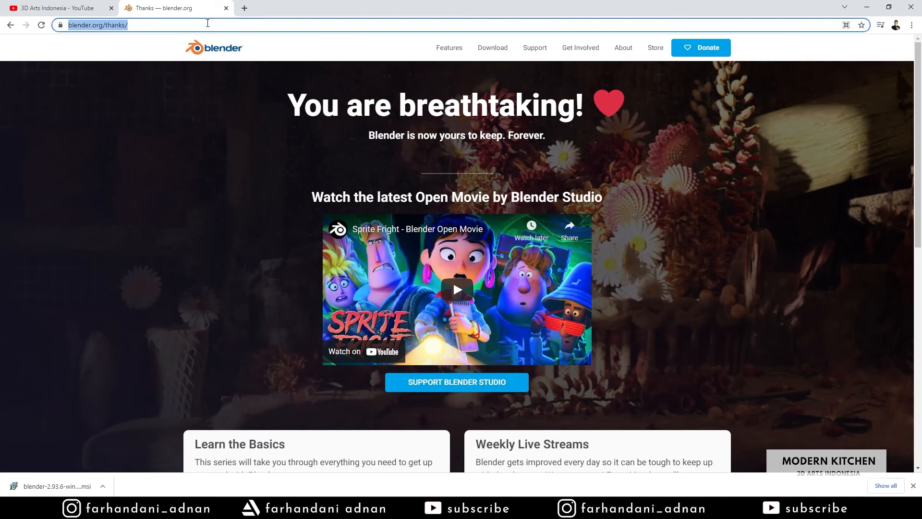
text(google.com)
key(Return)
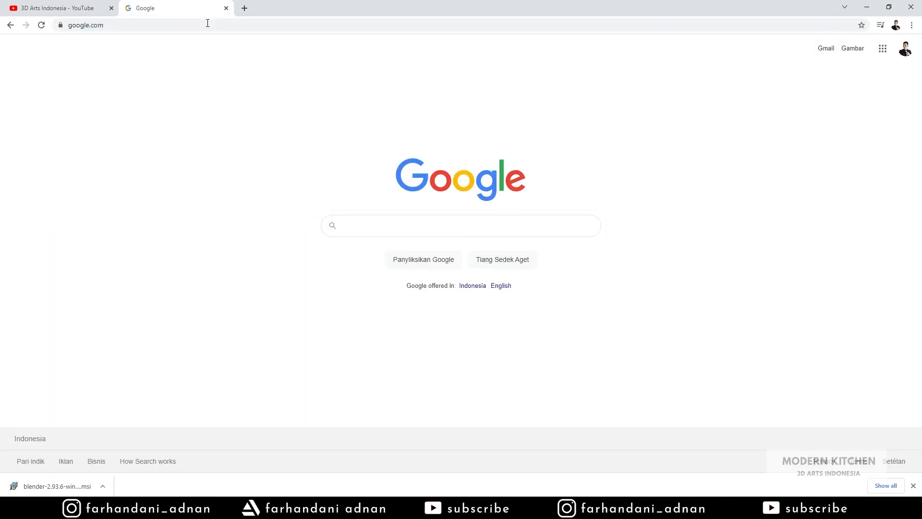
text(h)
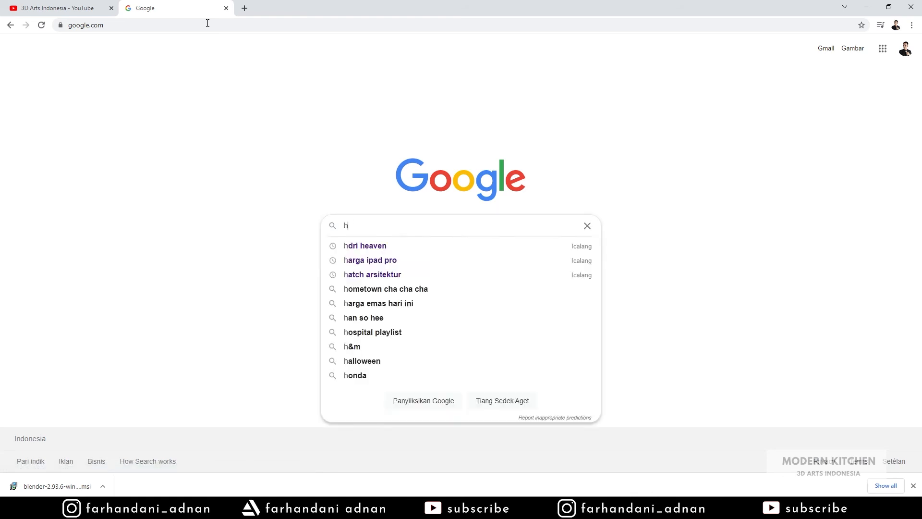
text(ouse)
key(Return)
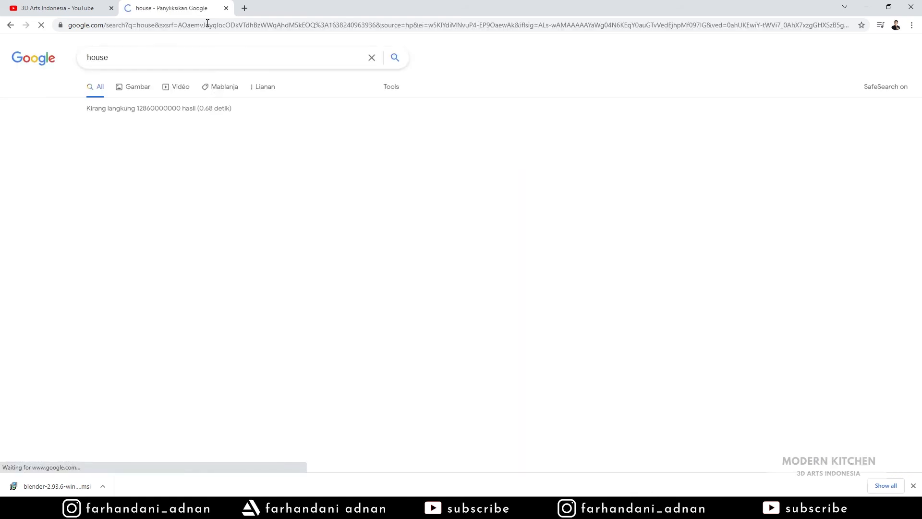
click(148, 97)
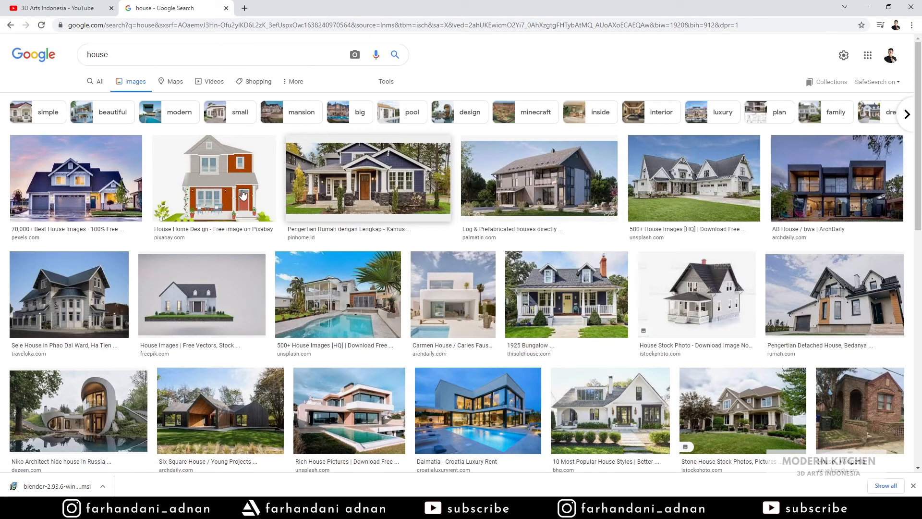
- Open the white house picture from Better Homes & Gardens in the image results and copy the image
scroll(548, 194, down, 3)
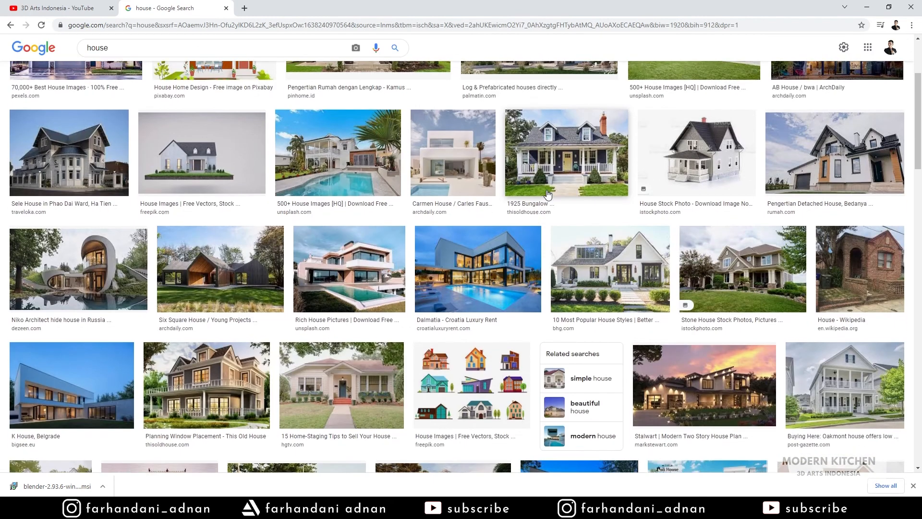
click(616, 289)
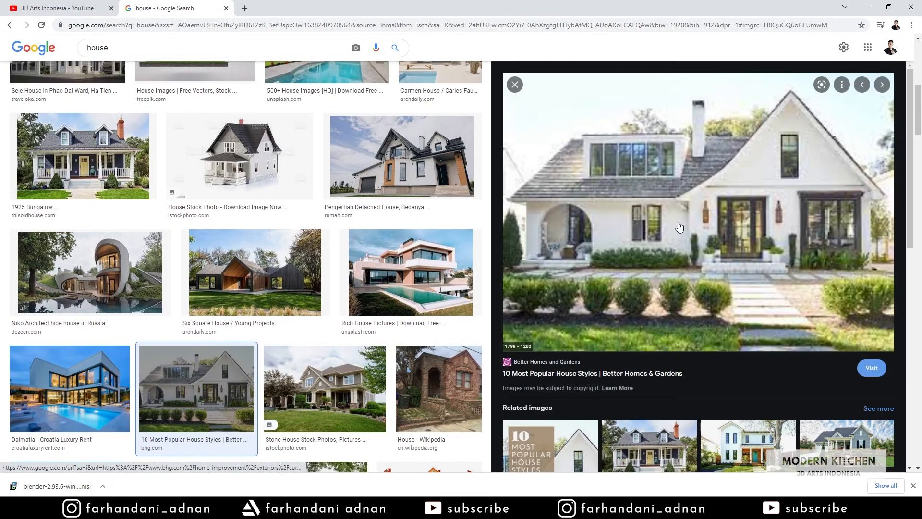
right_click(693, 202)
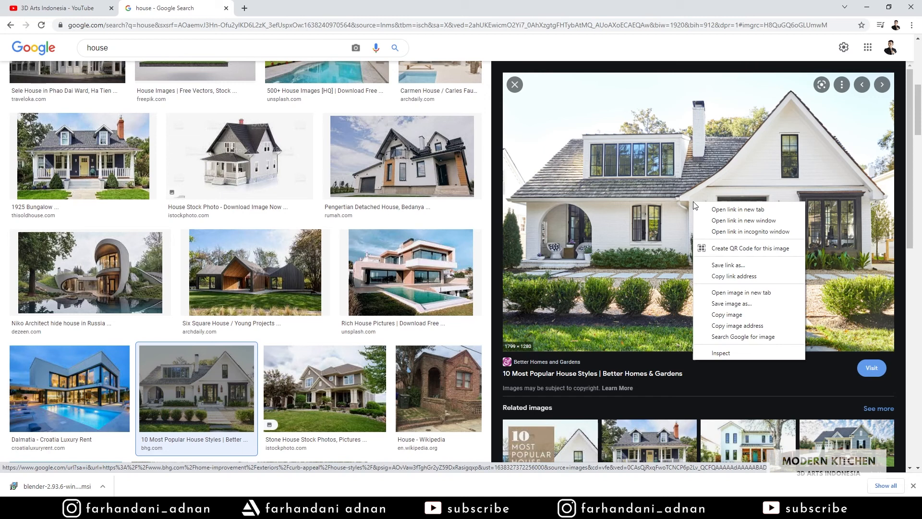
click(727, 314)
- Switch back to Photoshop and paste the house picture as a new layer above the black window cutout
click(877, 5)
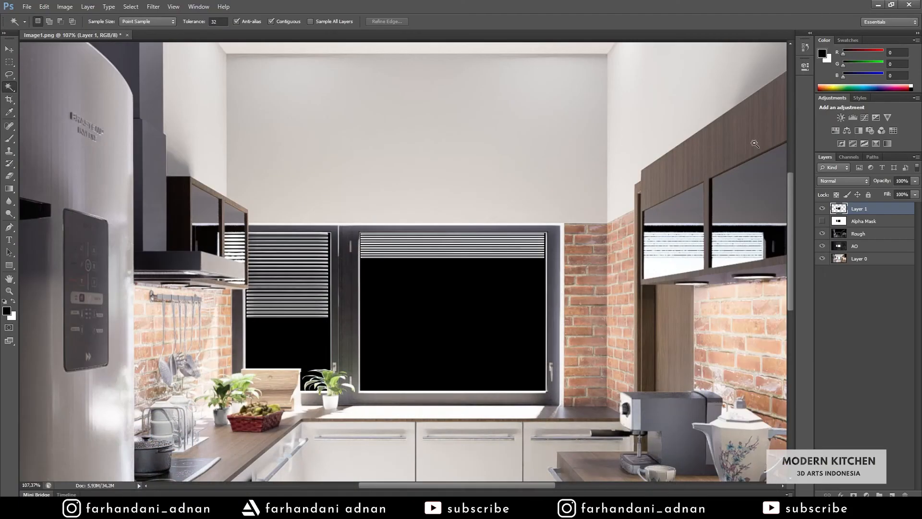
alt+scroll(528, 281, down, 3)
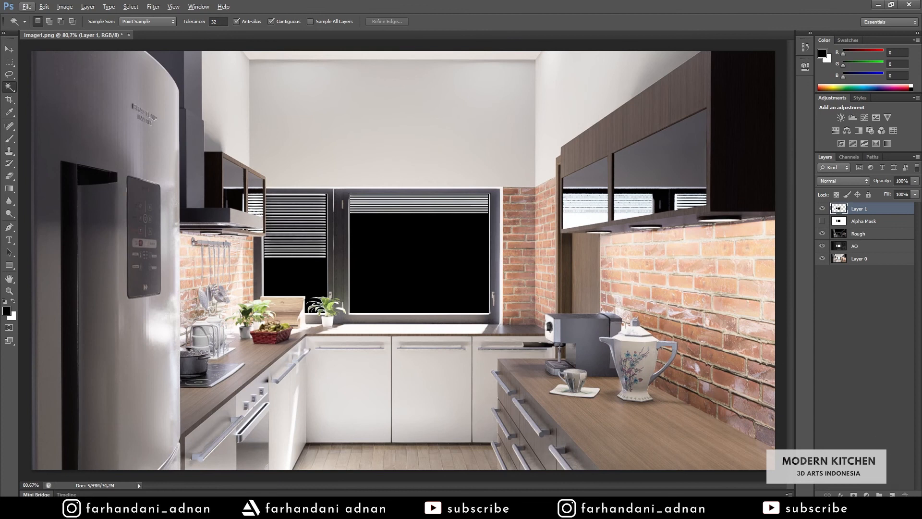
key(ctrl+v)
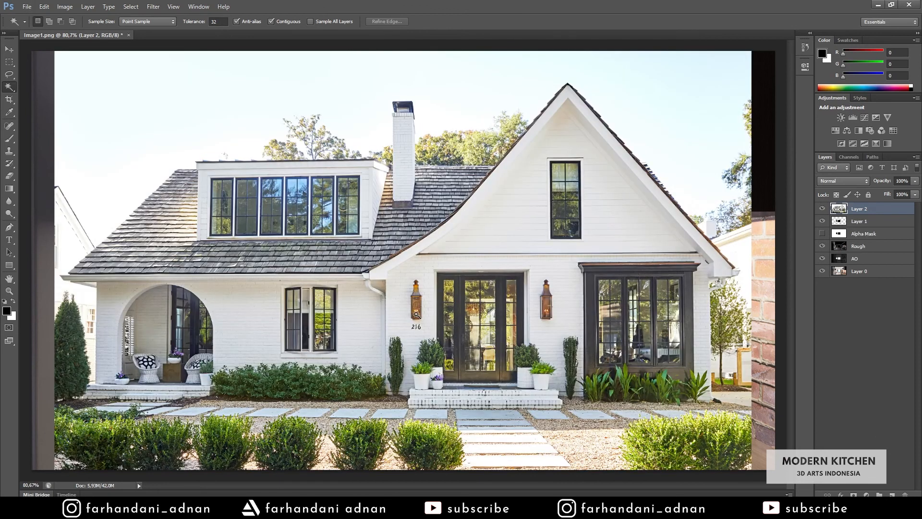
alt+scroll(444, 282, down, 2)
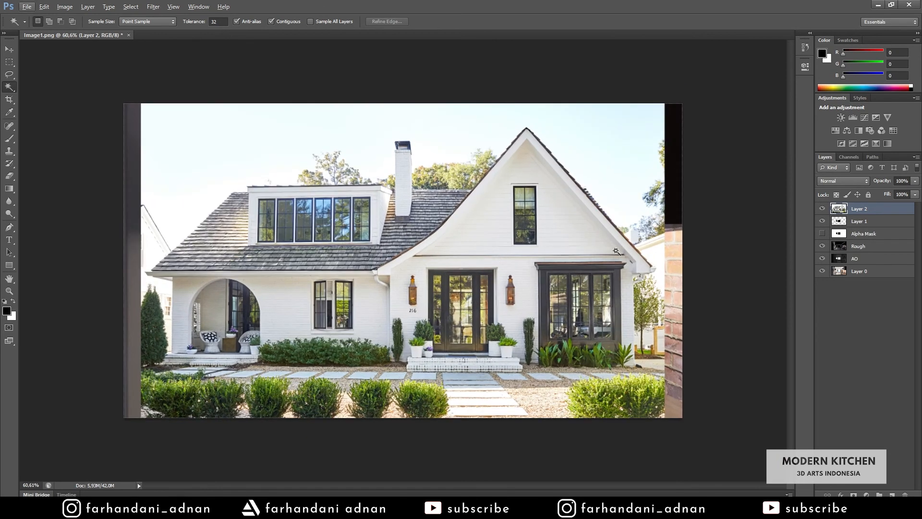
- Delete the original Alpha Mask layer and rename the black window cutout layer as Alpha Mask
click(872, 236)
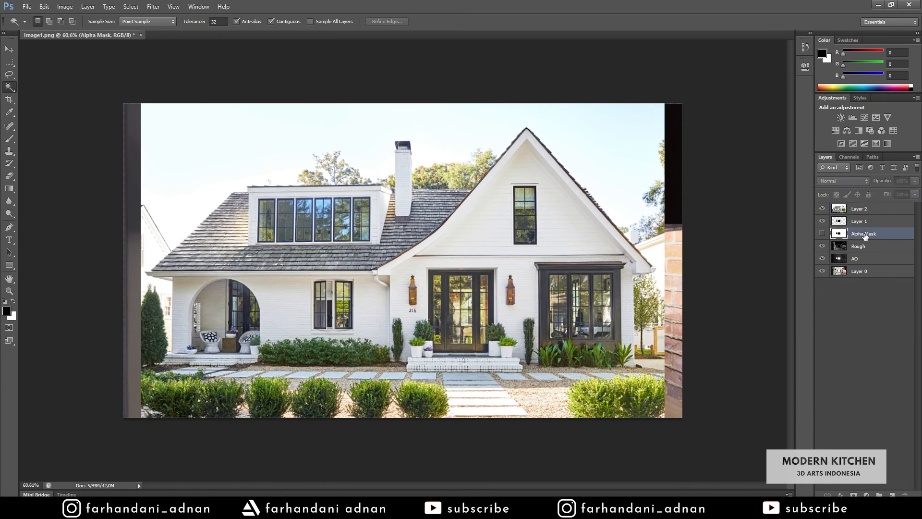
key(Delete)
click(859, 222)
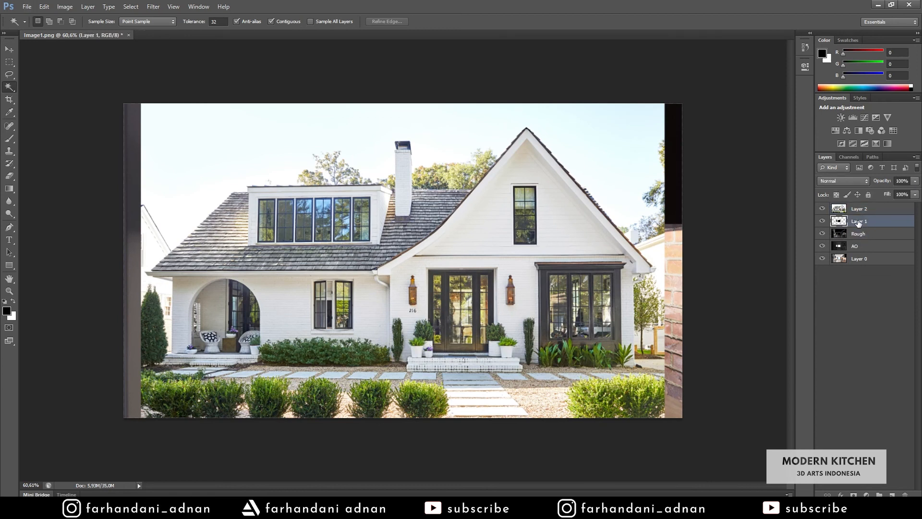
click(870, 212)
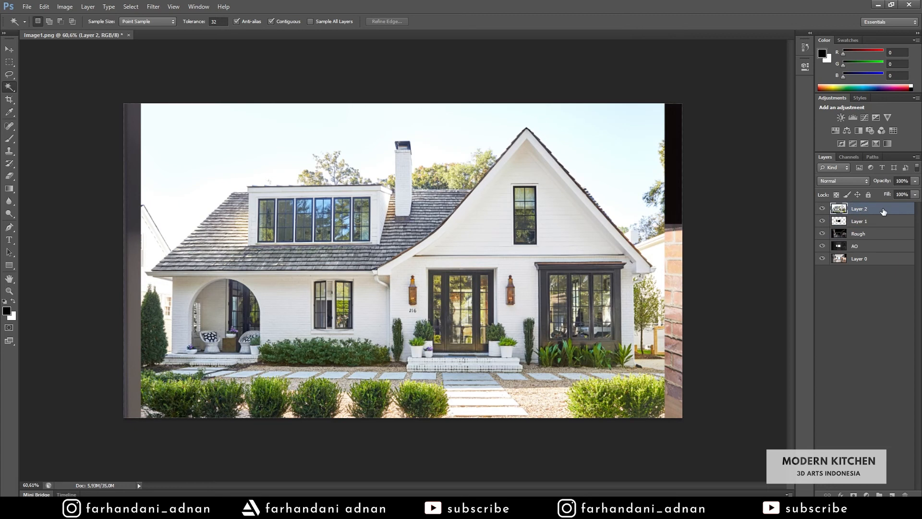
double_click(862, 222)
text(Alpha Mask)
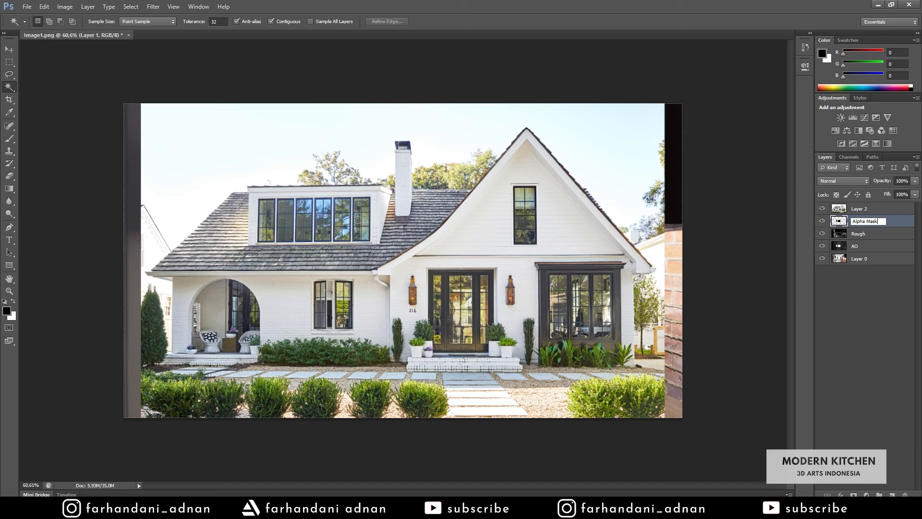
key(Return)
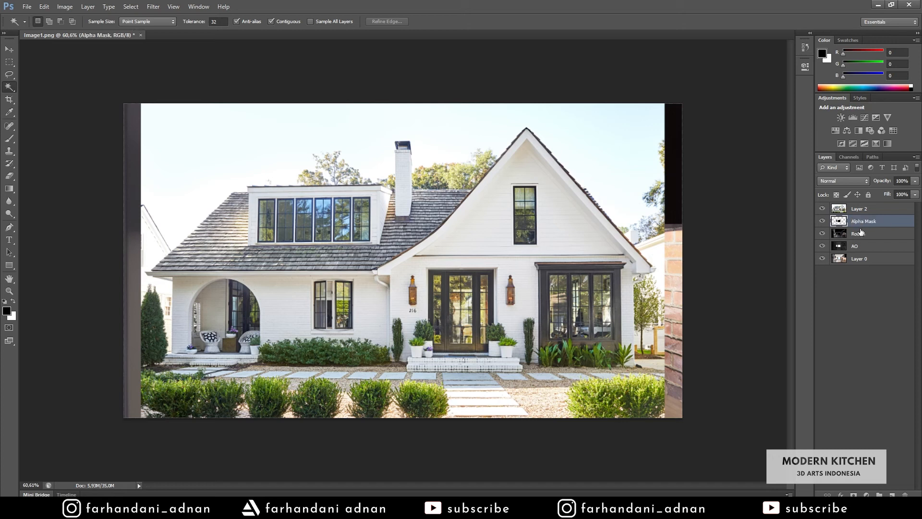
- Rename the pasted house picture layer as Backround
double_click(874, 209)
text(Backround)
key(Return)
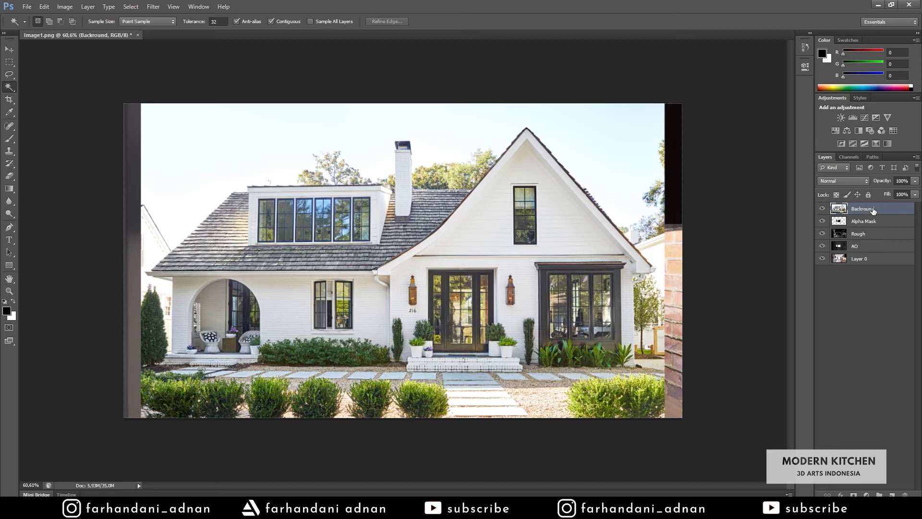
- Clip the Backround house picture to the Alpha Mask layer with a clipping mask, keeping the Backround layer selected
right_click(873, 209)
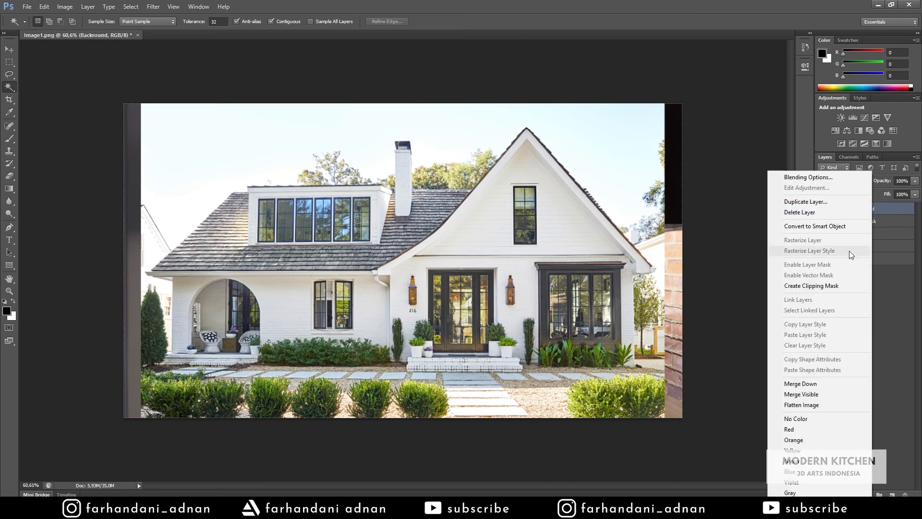
click(815, 287)
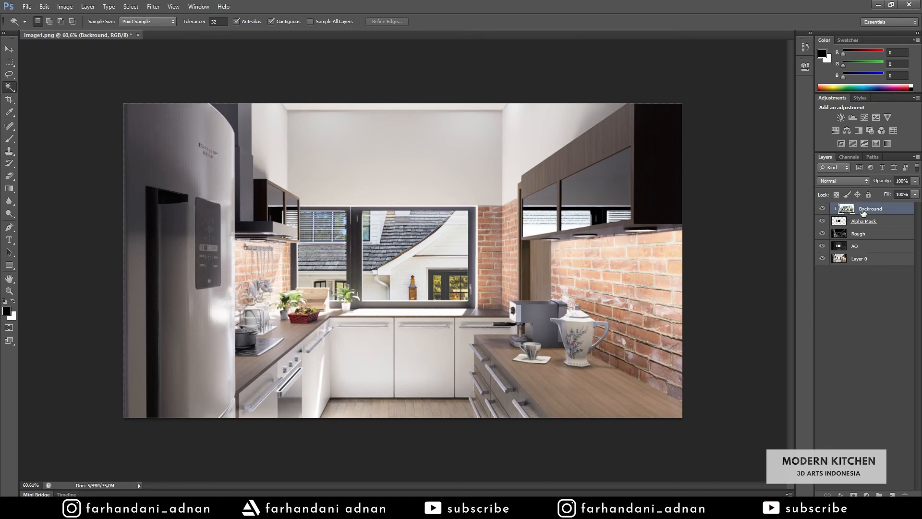
click(837, 223)
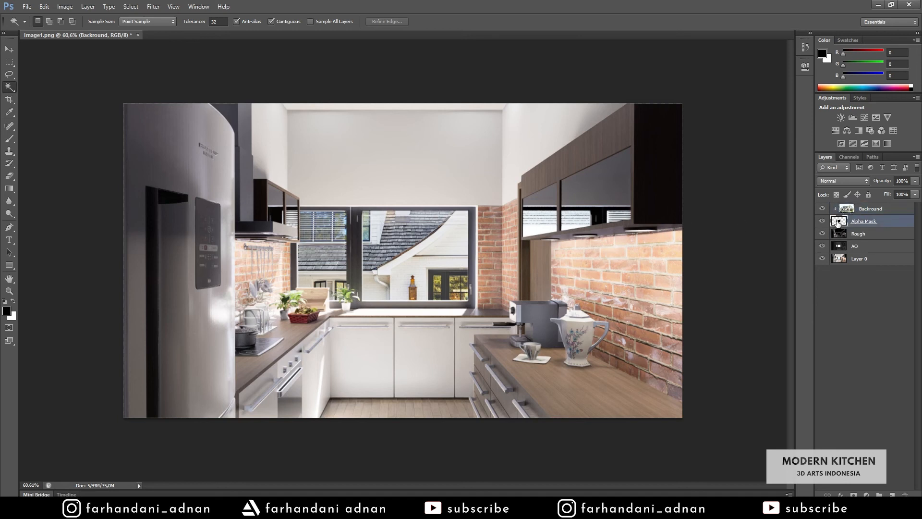
click(853, 213)
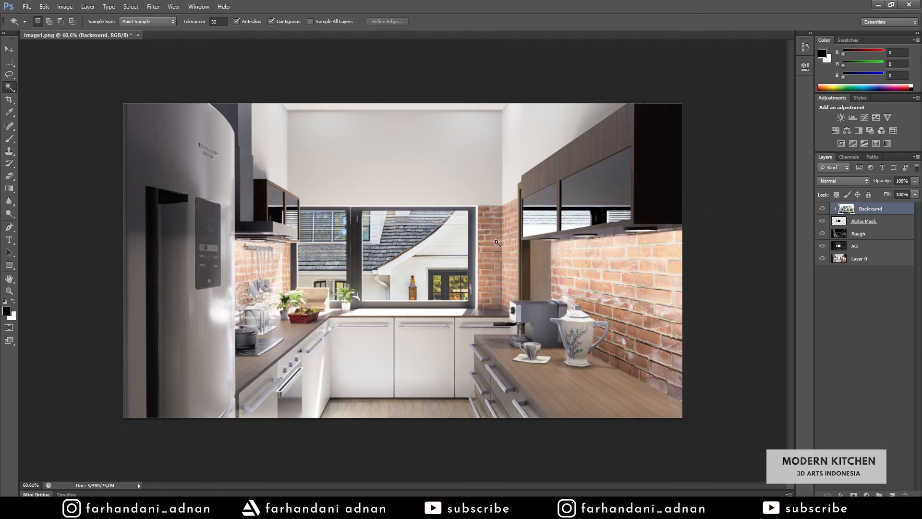
- Scale the Backround house picture proportionally to about 42% and position it so the house front fills the kitchen window
click(9, 49)
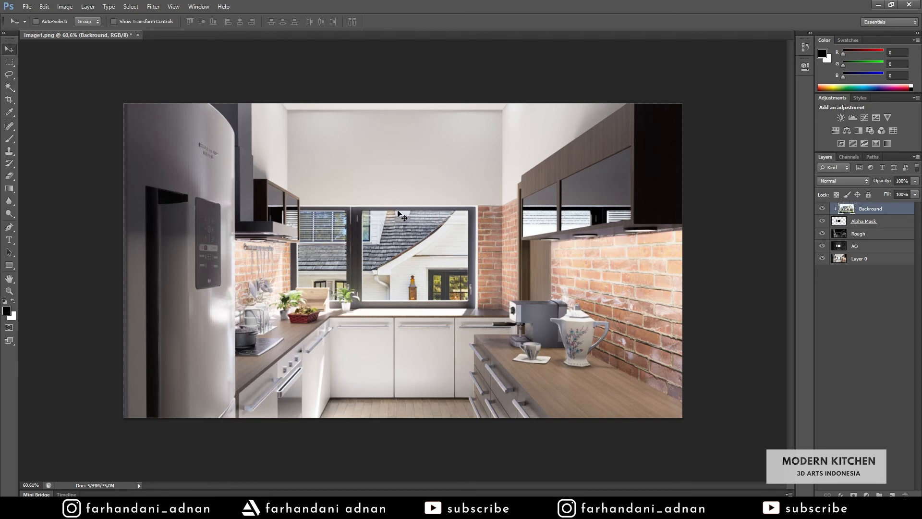
key(ctrl+t)
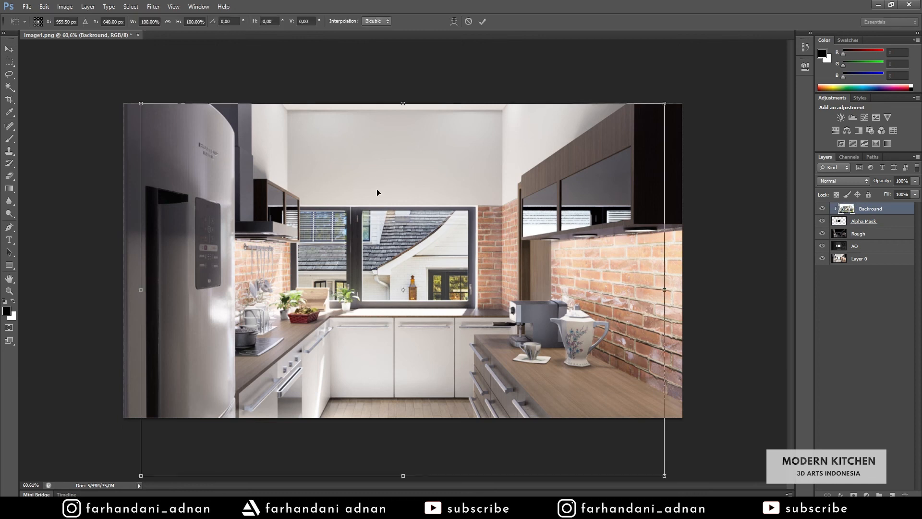
shift+drag(139, 103, 406, 241)
drag(611, 364, 463, 257)
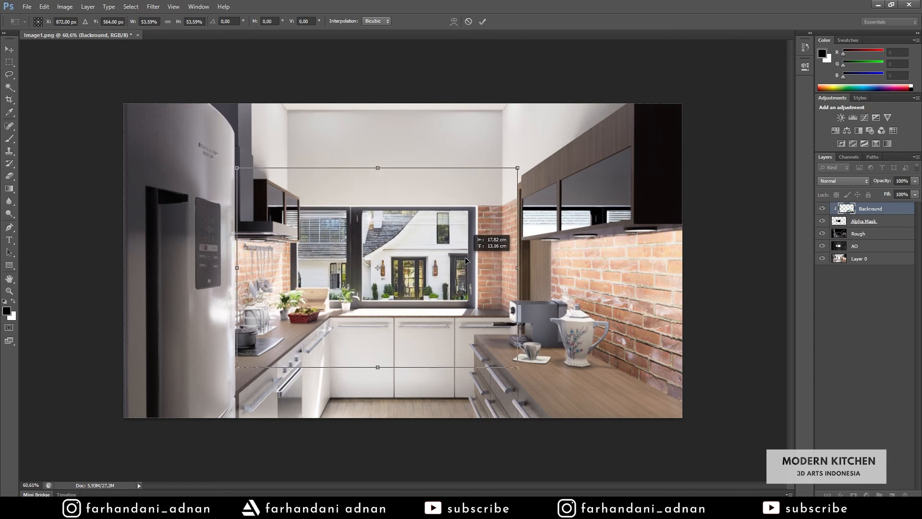
shift+drag(517, 168, 459, 210)
drag(431, 284, 460, 257)
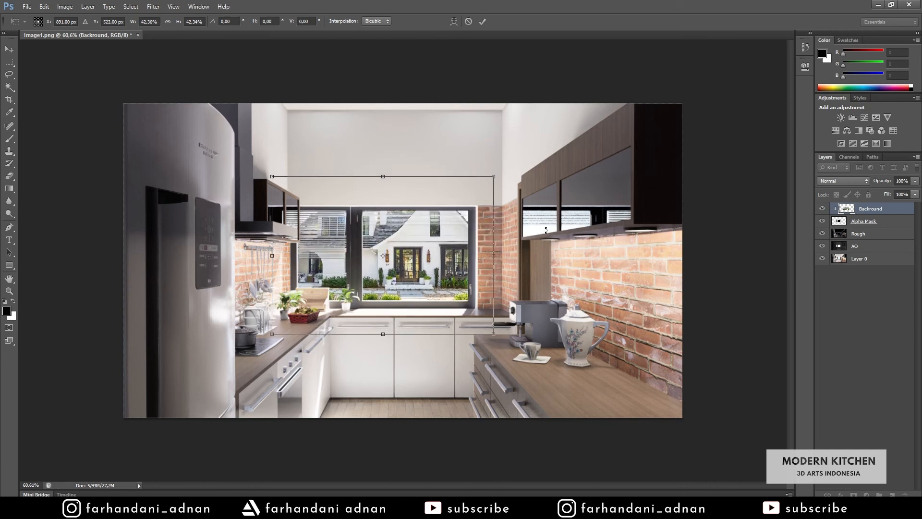
key(Return)
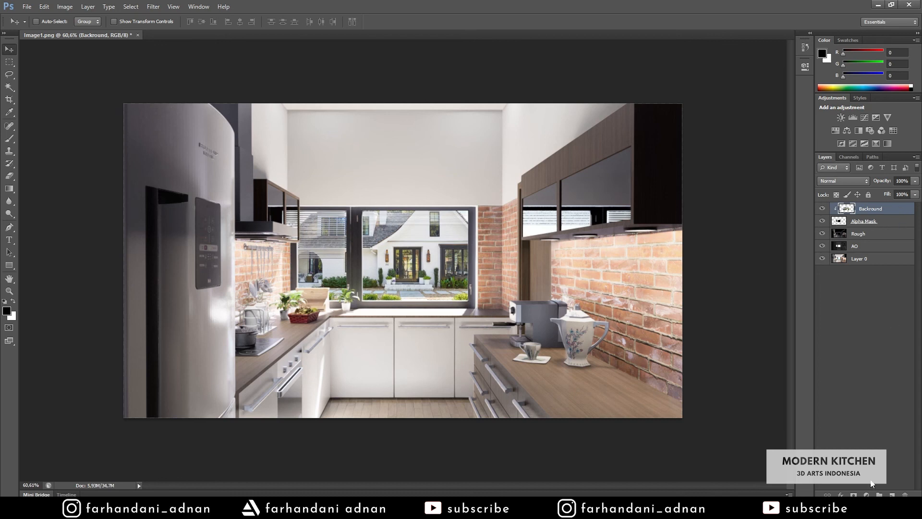
- Add a Brightness/Contrast adjustment above the Backround layer with brightness about 92 and contrast about -16
click(867, 495)
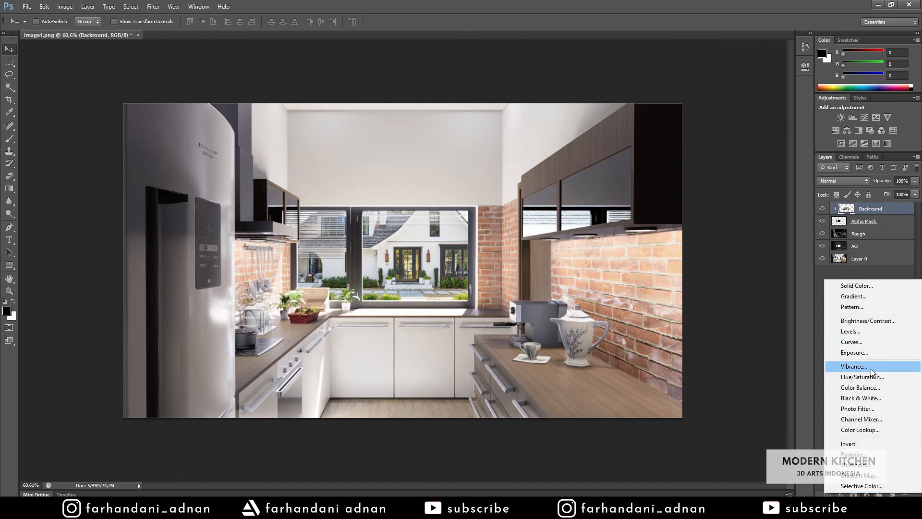
click(868, 321)
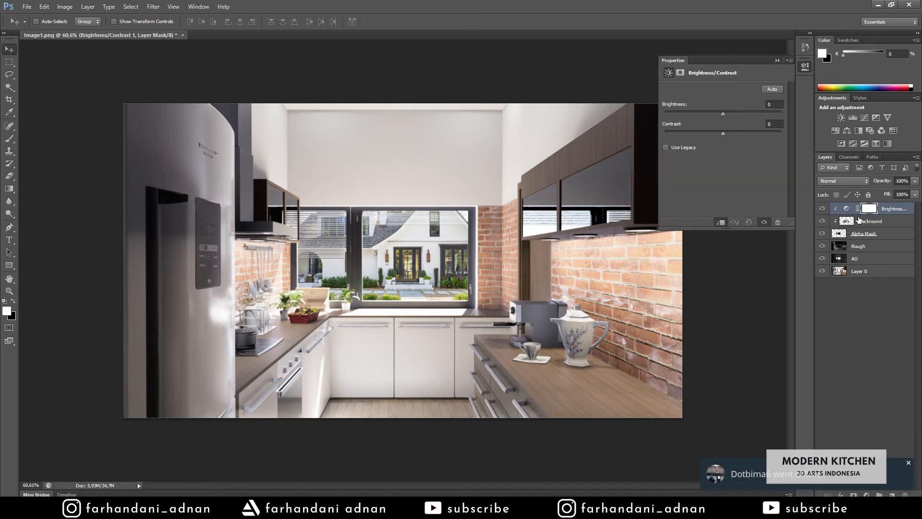
drag(722, 111, 739, 120)
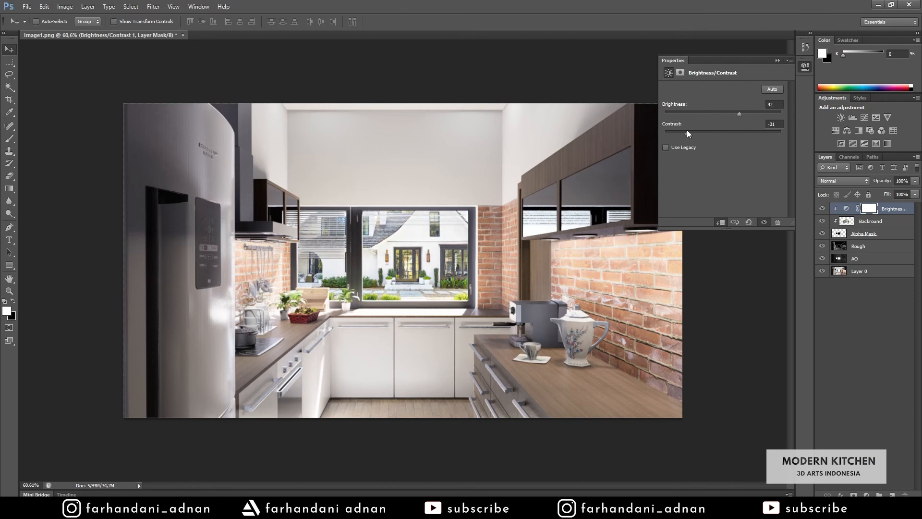
drag(744, 112, 762, 111)
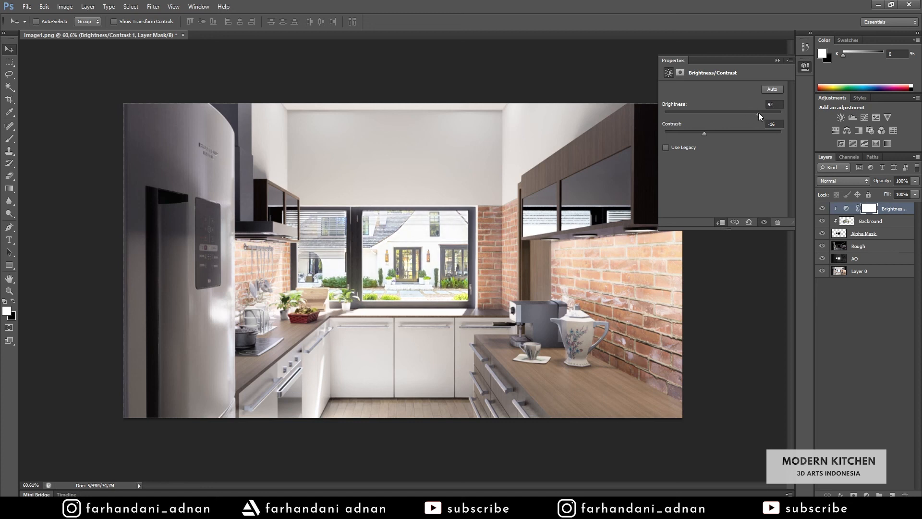
click(777, 61)
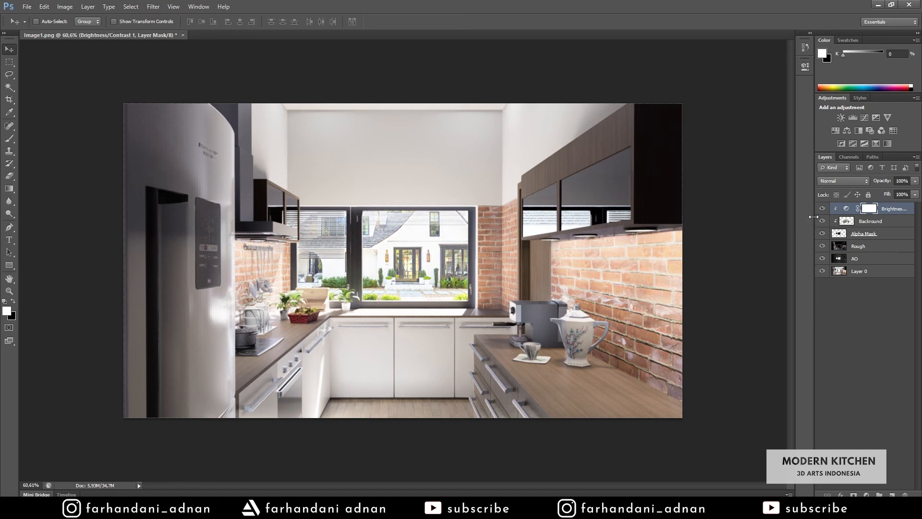
- Apply a slight Gaussian Blur to the Backround layer, then reselect the Brightness/Contrast adjustment layer
click(871, 223)
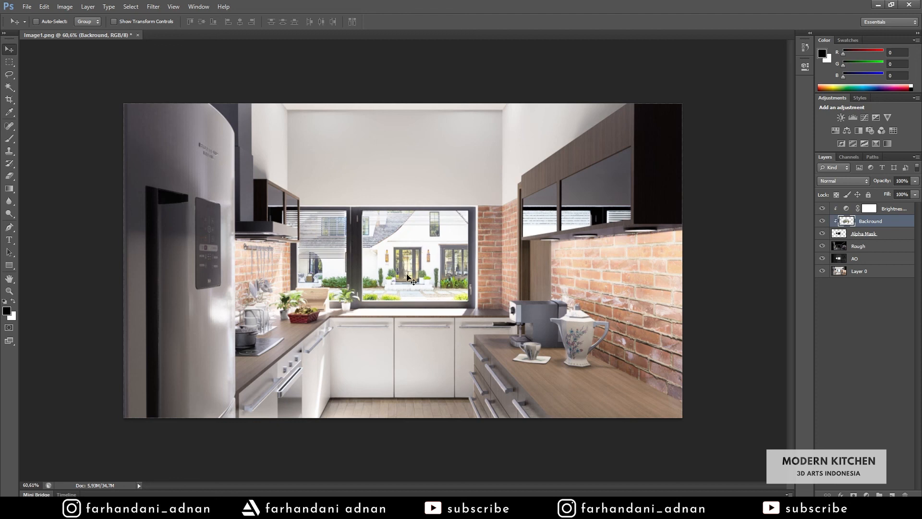
click(153, 7)
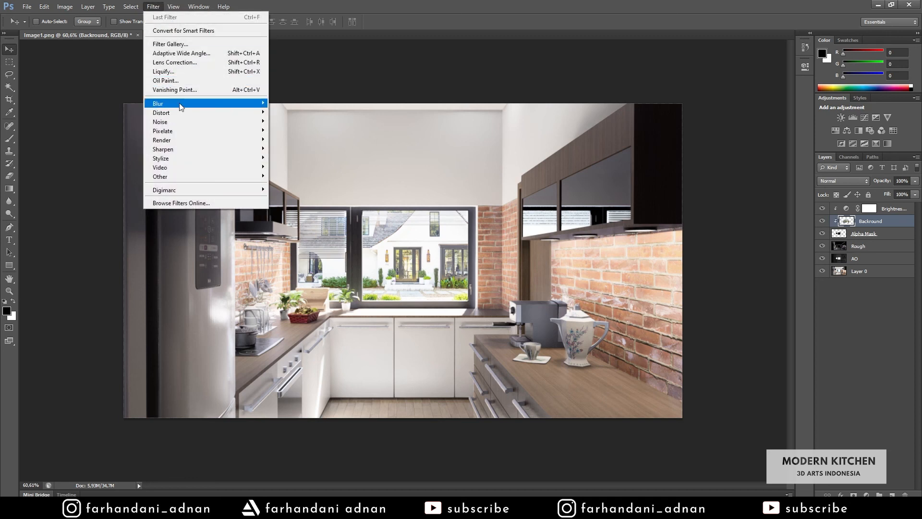
mouse_move(181, 106)
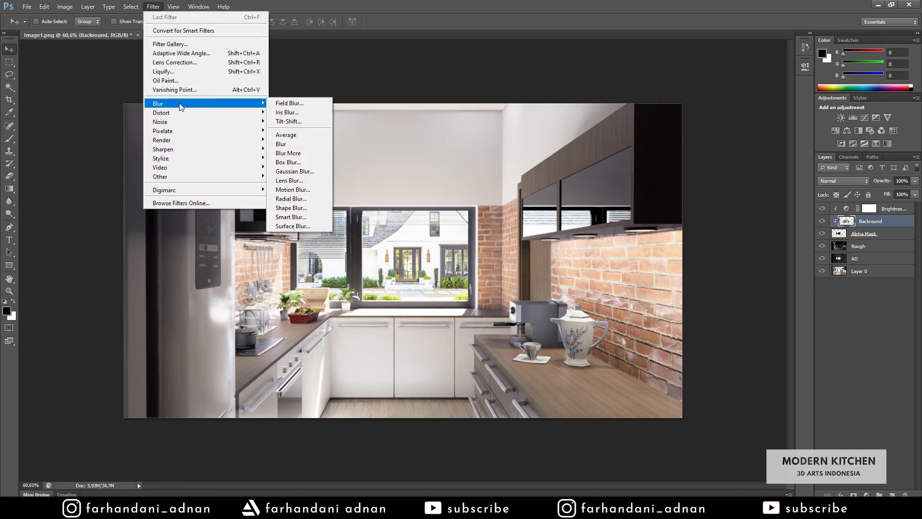
click(303, 176)
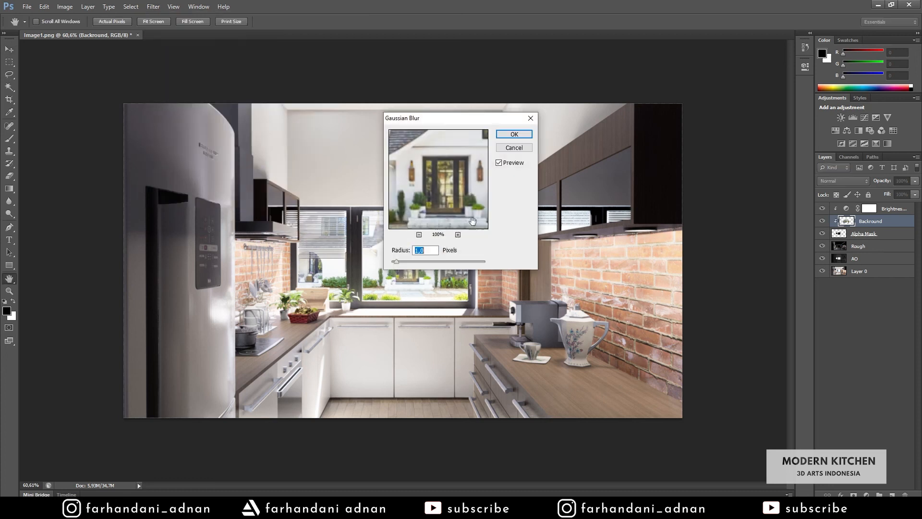
drag(432, 124, 529, 138)
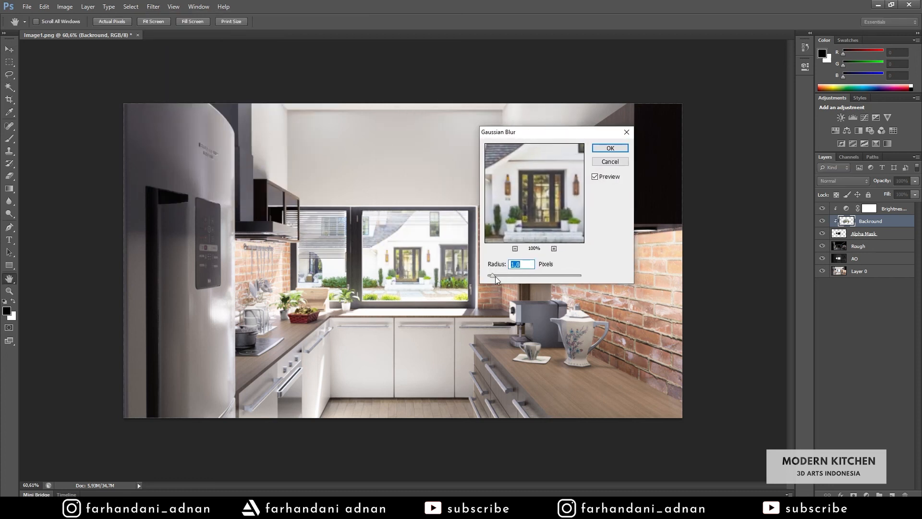
drag(551, 275, 489, 277)
double_click(524, 263)
key(Tab)
click(609, 148)
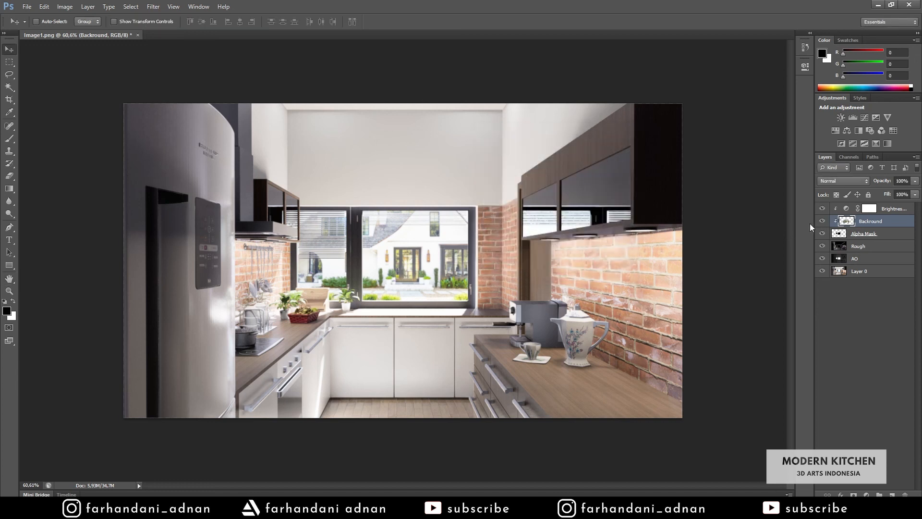
click(892, 212)
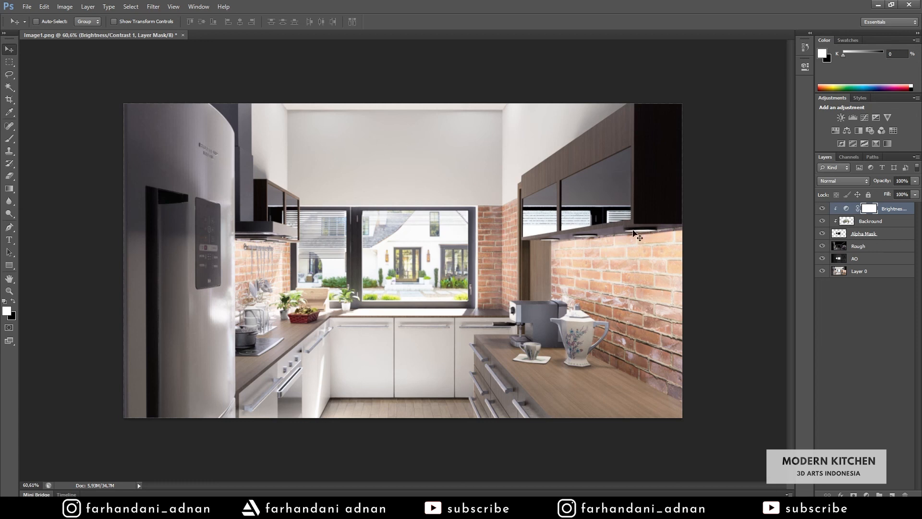
click(27, 7)
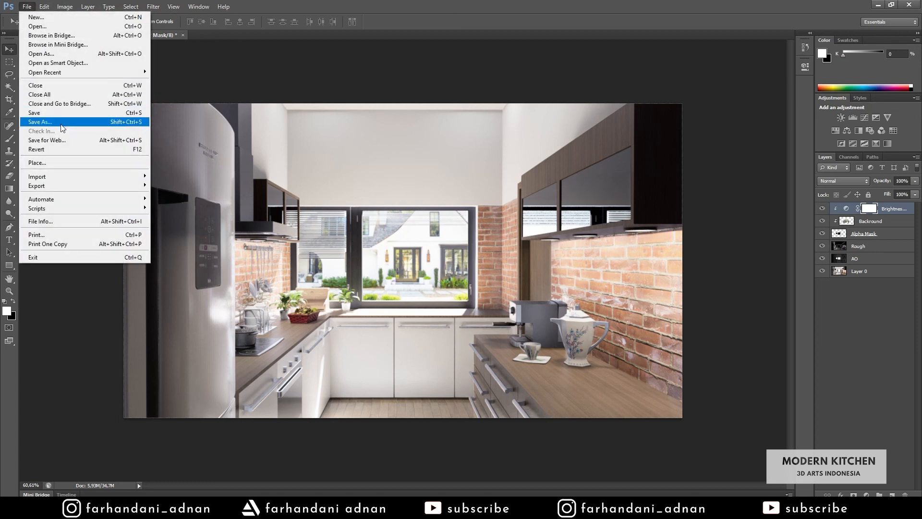
click(70, 140)
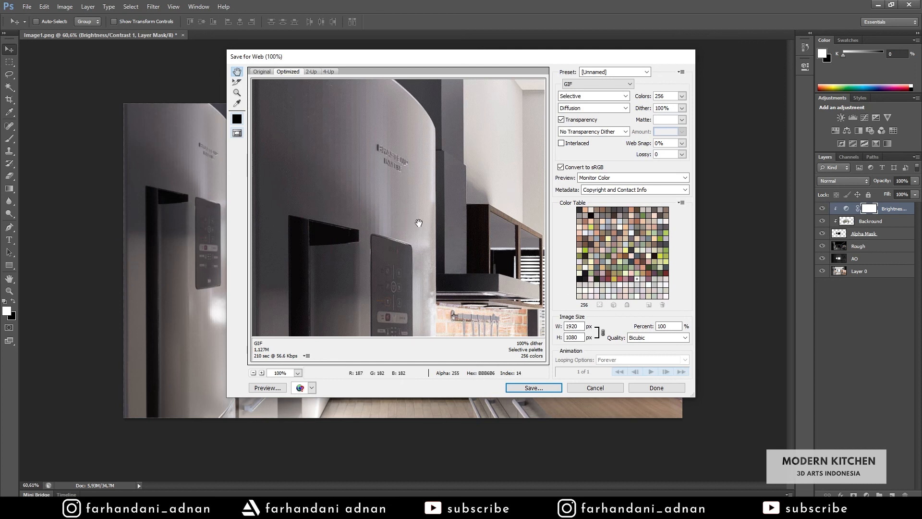
click(595, 388)
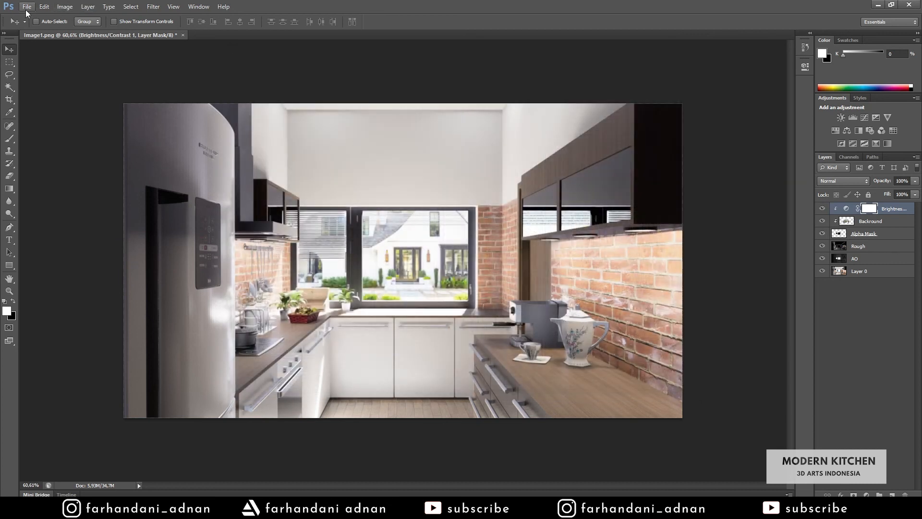
click(27, 6)
click(51, 120)
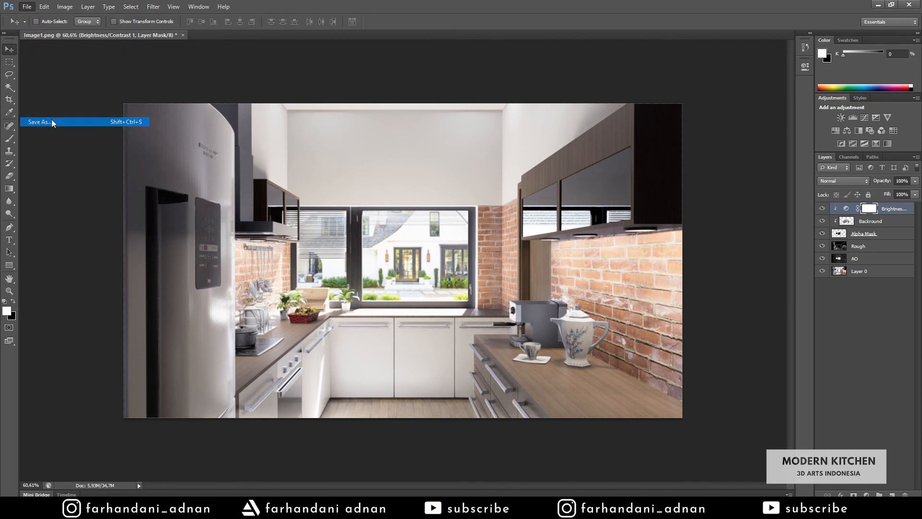
click(470, 282)
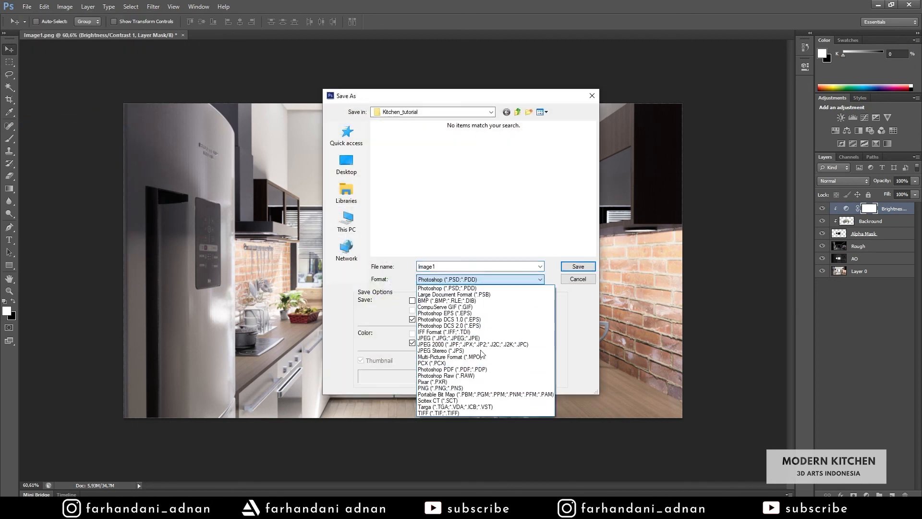
click(467, 389)
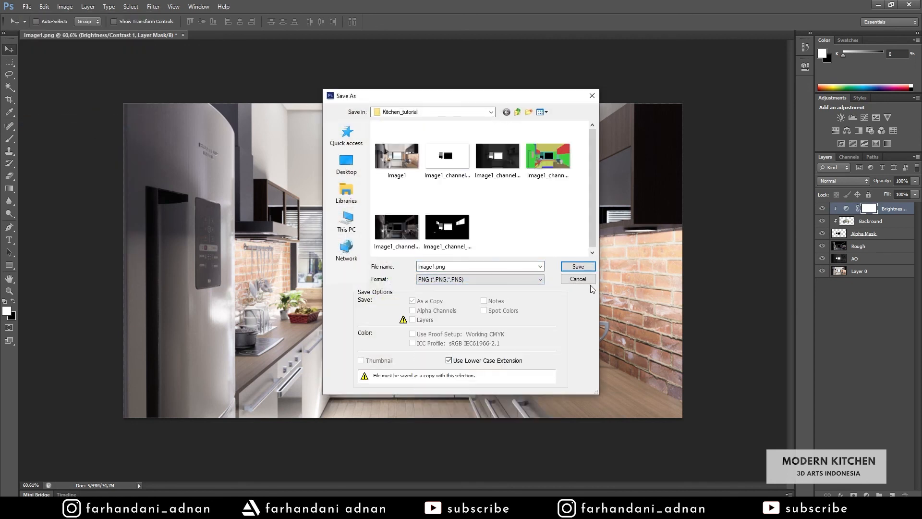
click(578, 279)
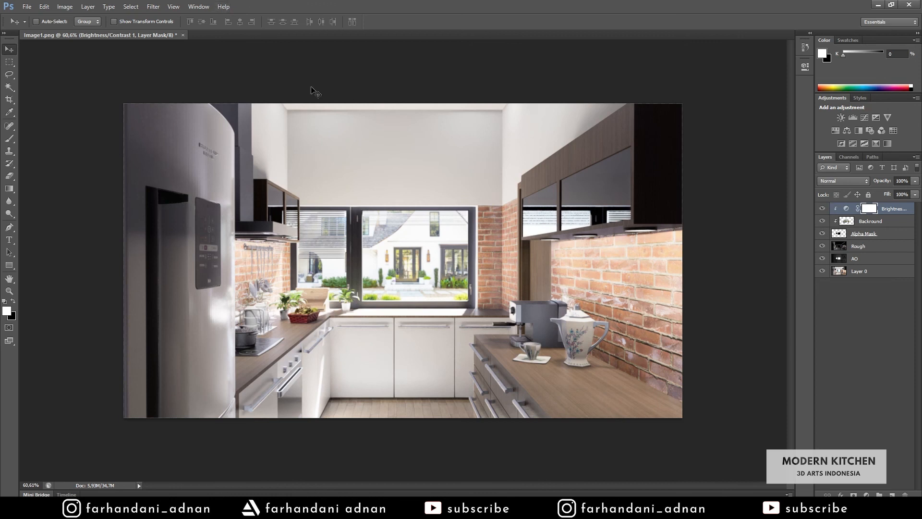
- Export the image for web as a 1920 x 1080 px GIF named Image1.gif in the Videos library
click(26, 7)
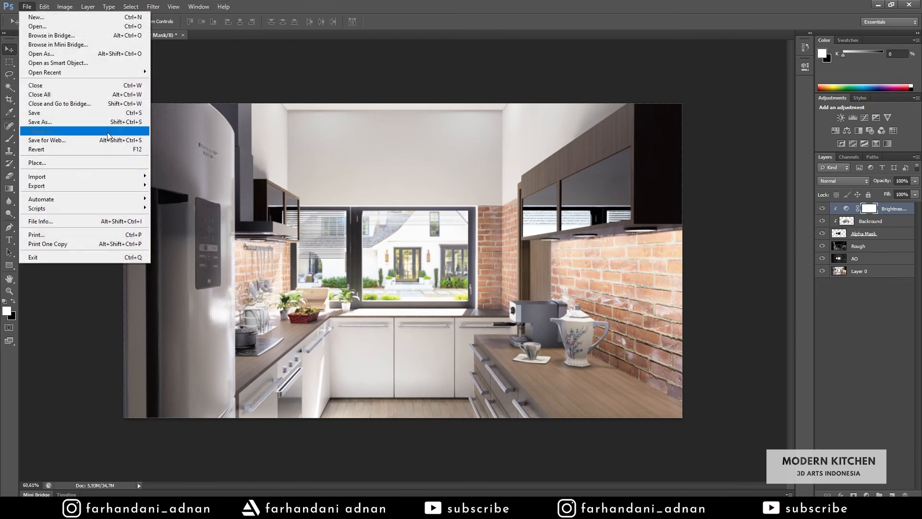
click(86, 141)
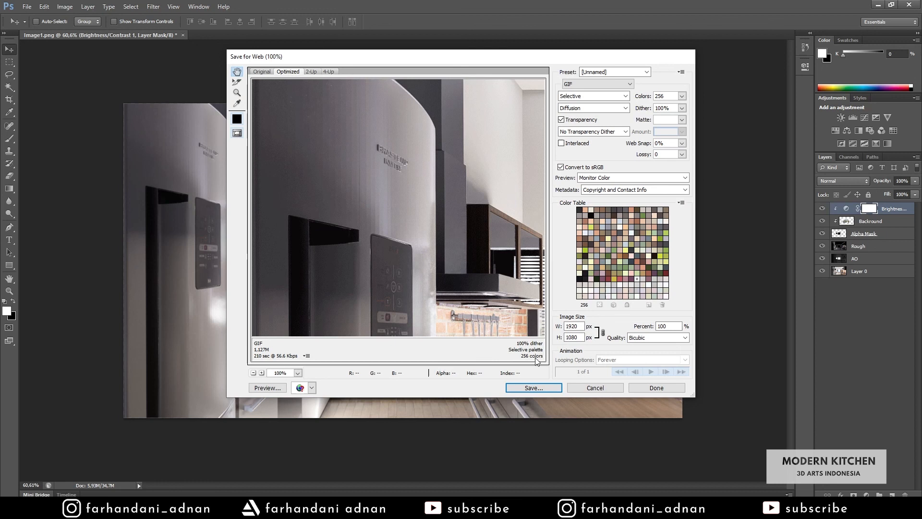
click(580, 326)
click(583, 338)
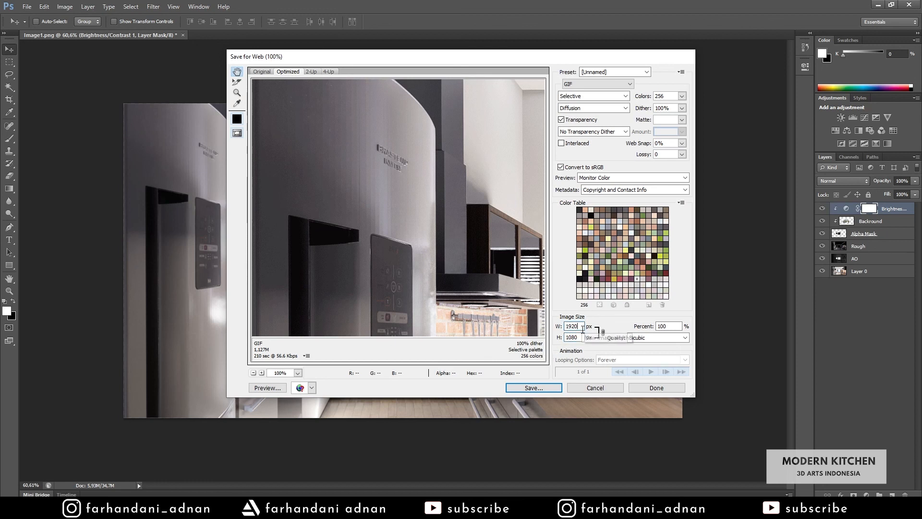
click(532, 388)
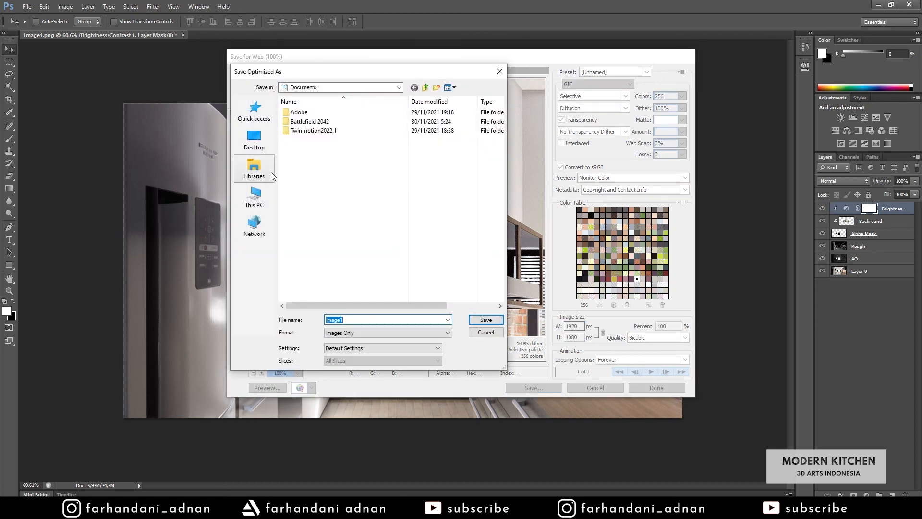
click(254, 168)
double_click(409, 172)
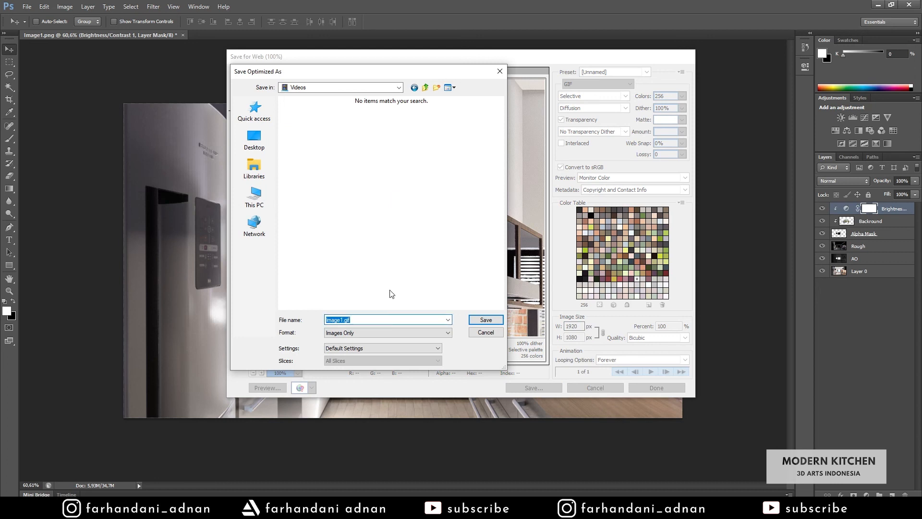
click(373, 318)
click(486, 319)
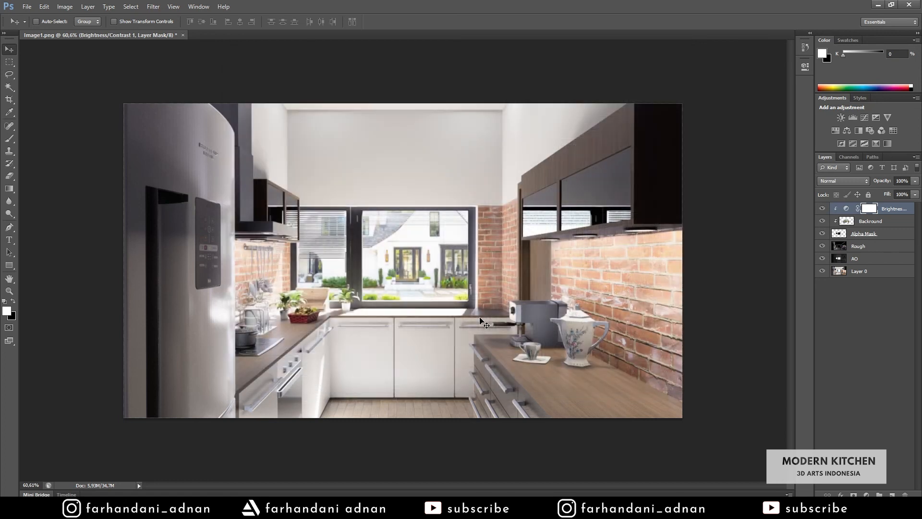
- Switch to File Explorer and open the exported Image1 from the Videos folder in Photos to examine it
click(269, 509)
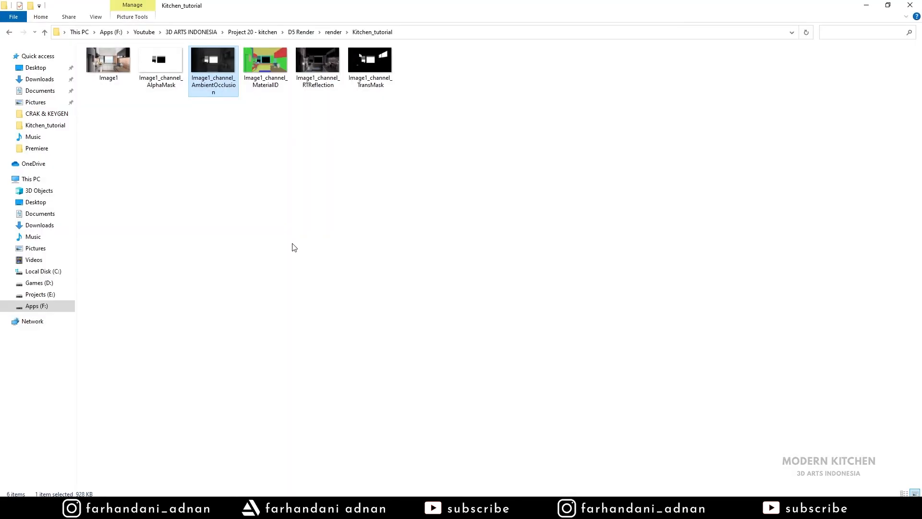
click(68, 260)
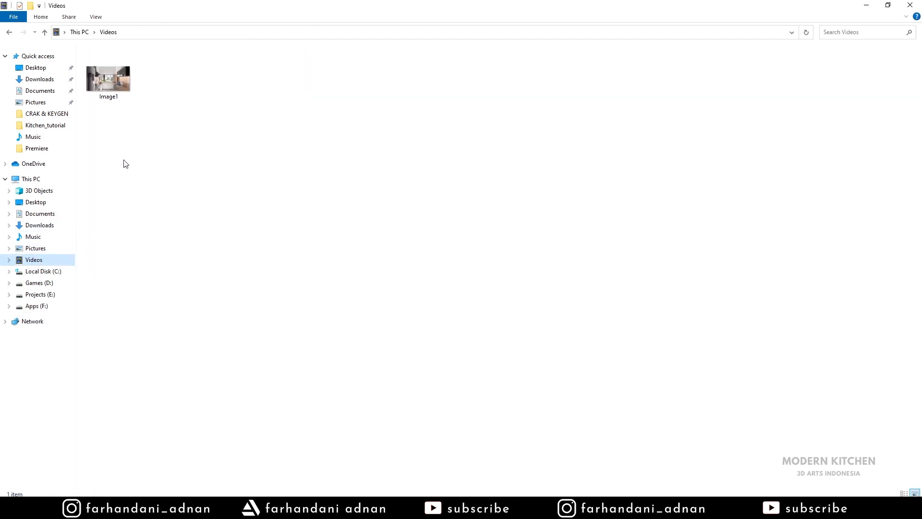
double_click(108, 81)
click(585, 39)
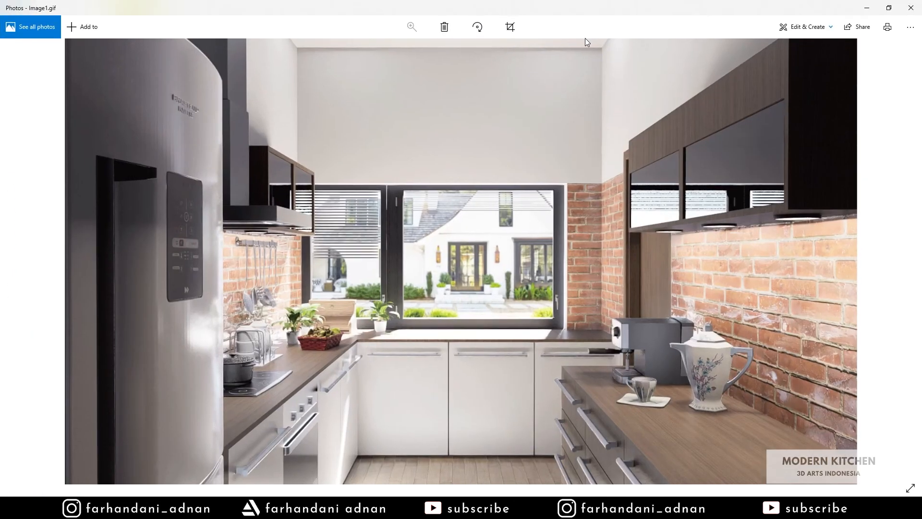